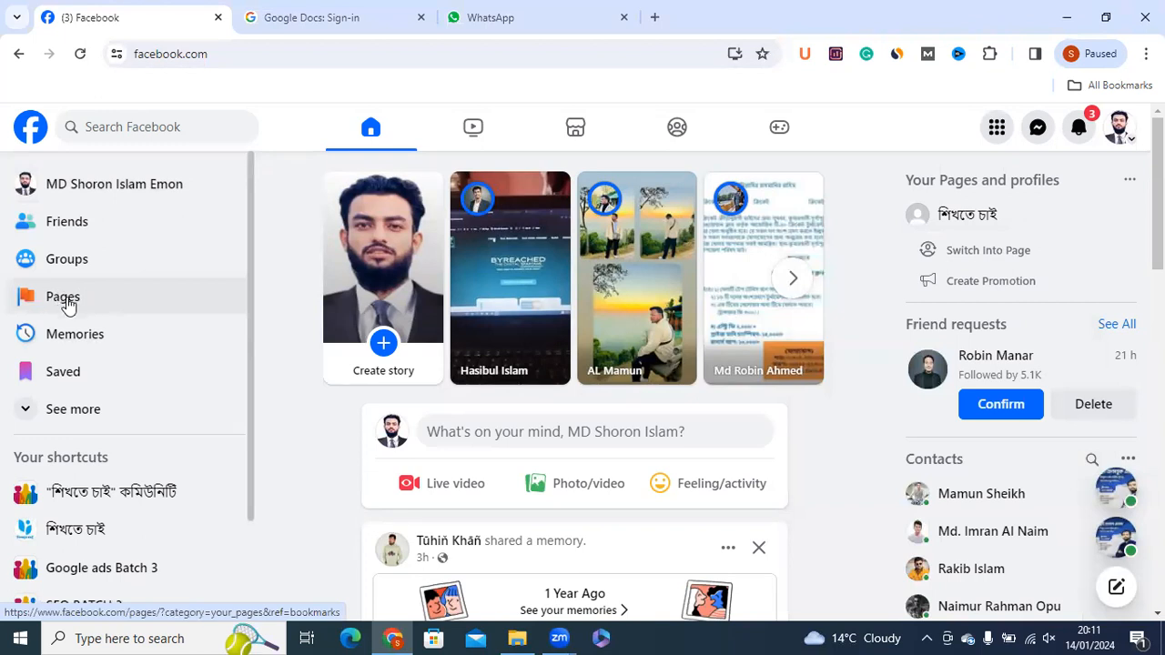
# Open the list of managed Pages, look through it, and start creating a new Page.
pyautogui.click(67, 306)
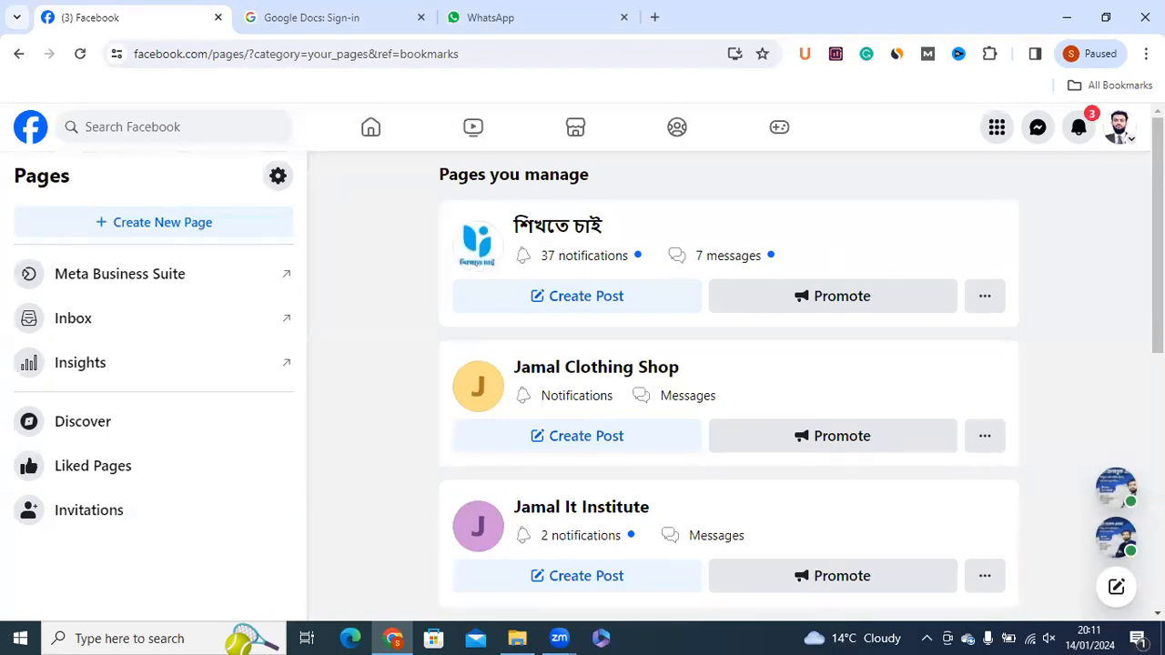
pyautogui.scroll(-5, 1103, 422)
pyautogui.moveTo(1100, 415); pyautogui.dragTo(1132, 193)
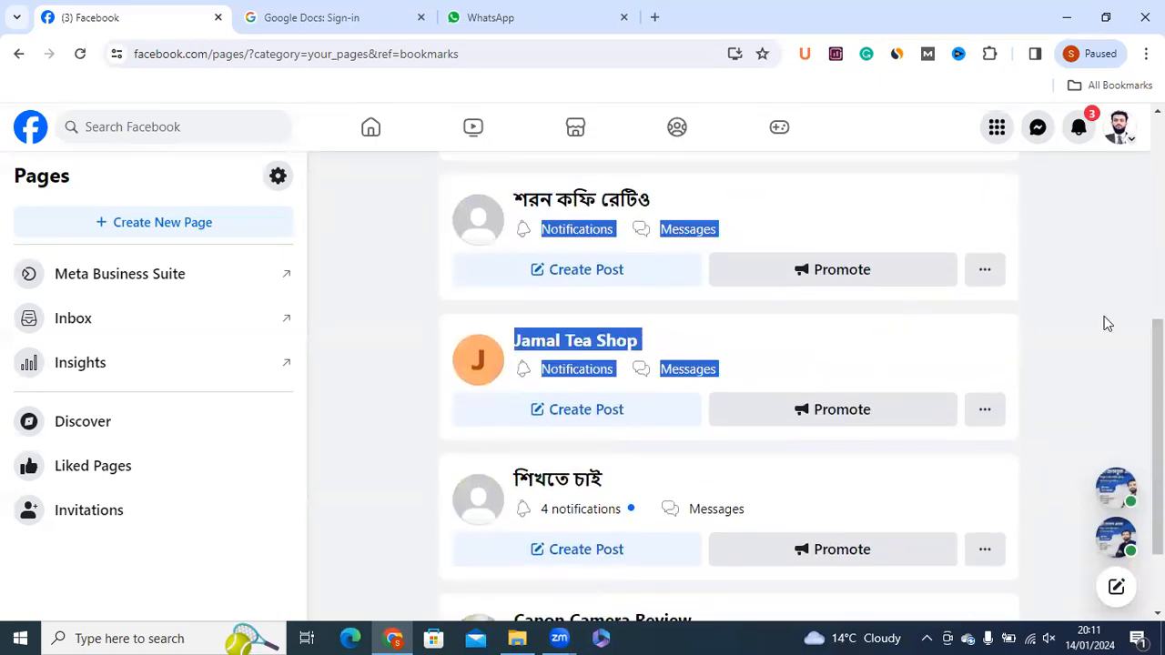
pyautogui.click(1116, 349)
pyautogui.moveTo(1158, 373); pyautogui.dragTo(1158, 172)
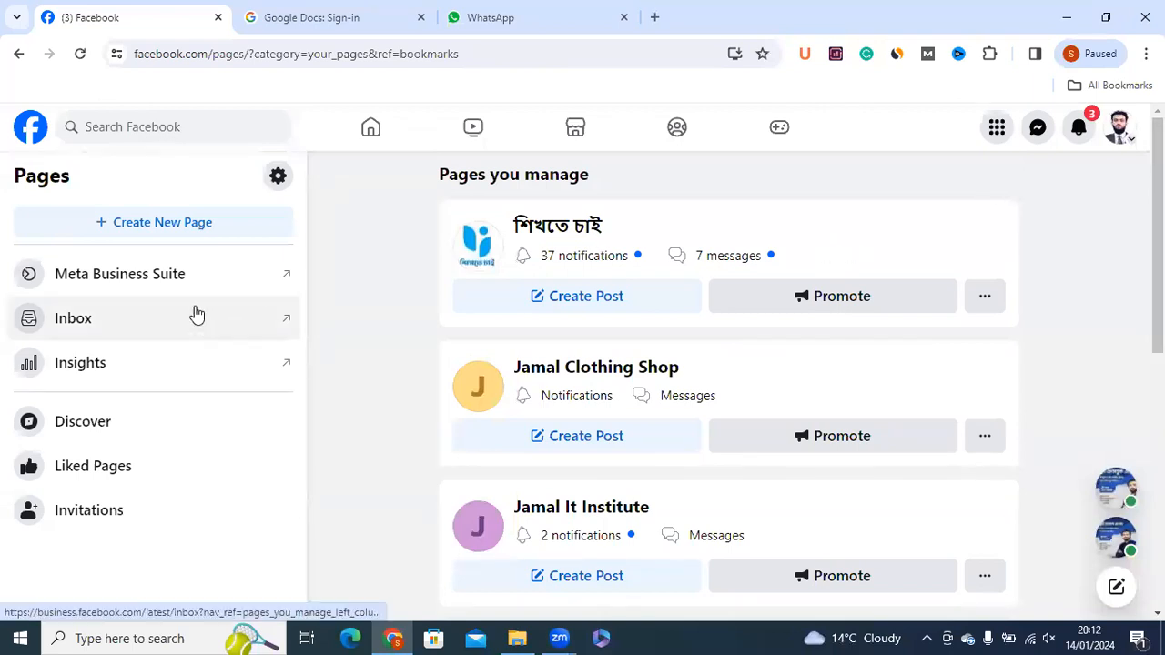
pyautogui.click(135, 232)
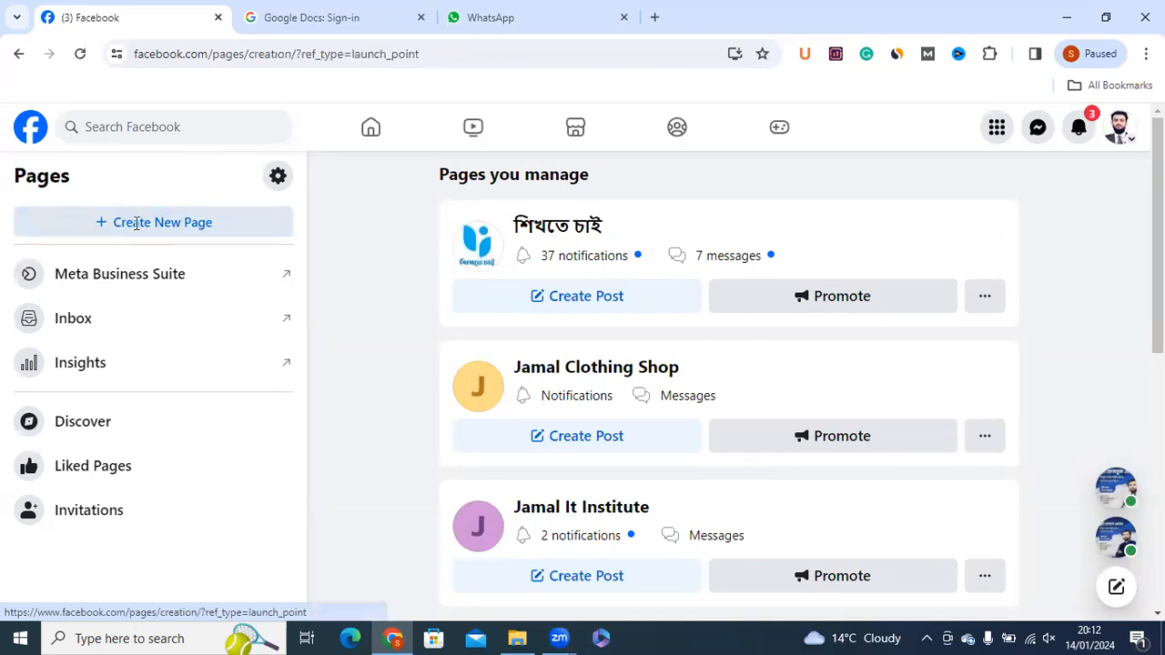
# Enter "Shikhte Cai" as the name of the new Page.
pyautogui.click(88, 309)
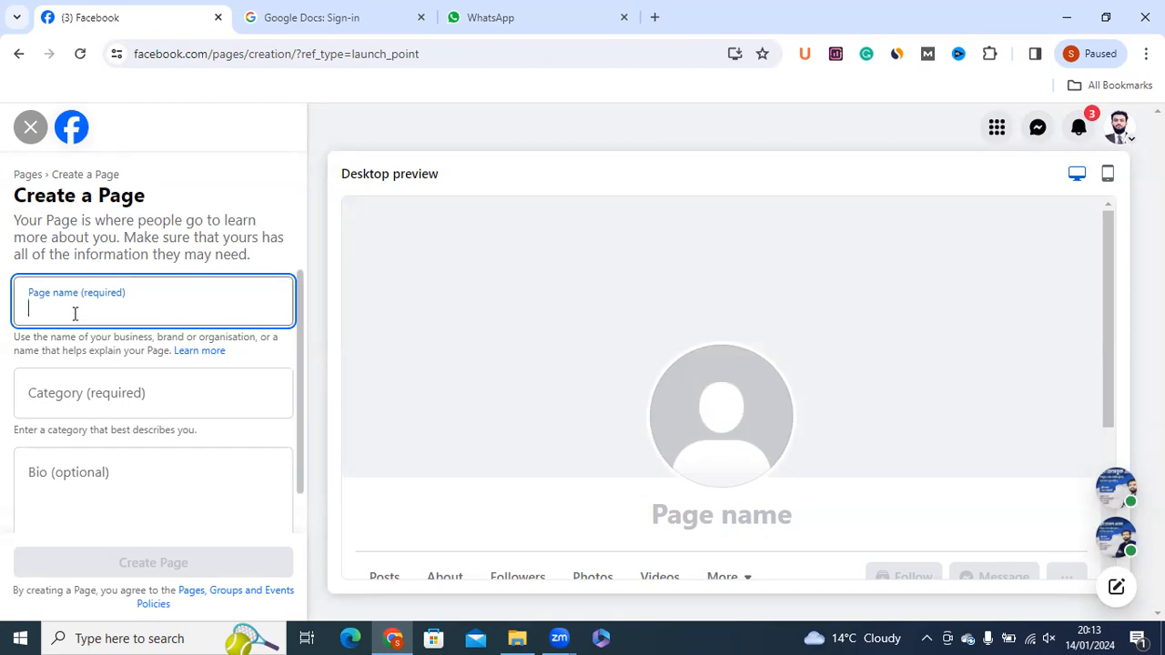
pyautogui.write('Shikhte')
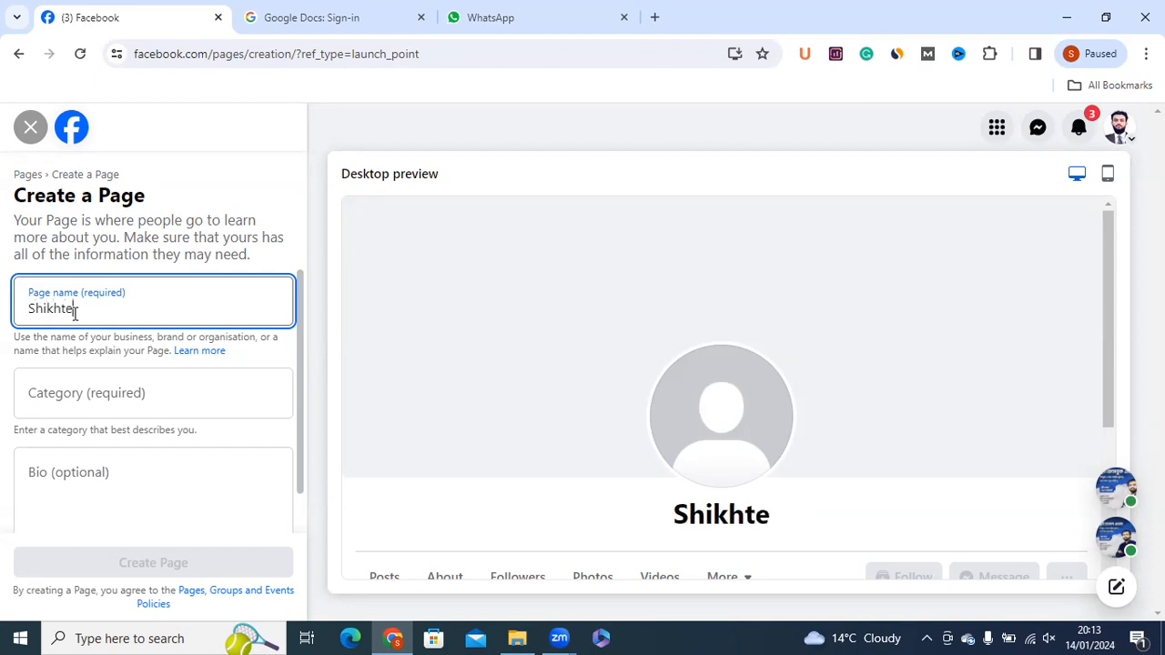
pyautogui.write(' Cai')
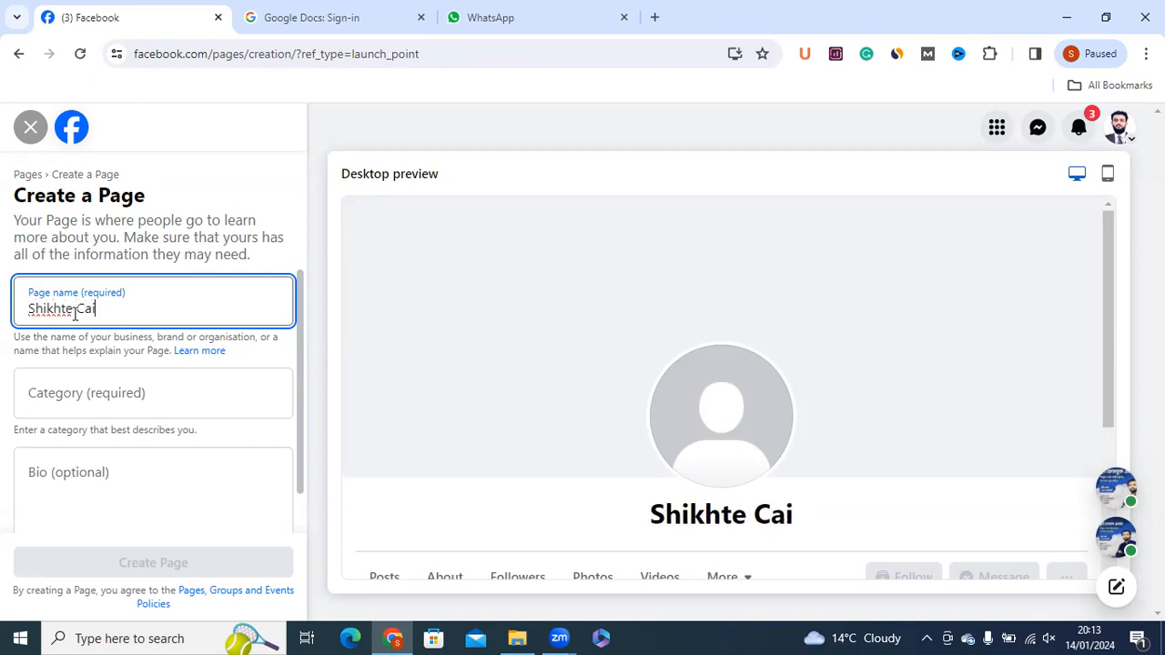
pyautogui.click(92, 400)
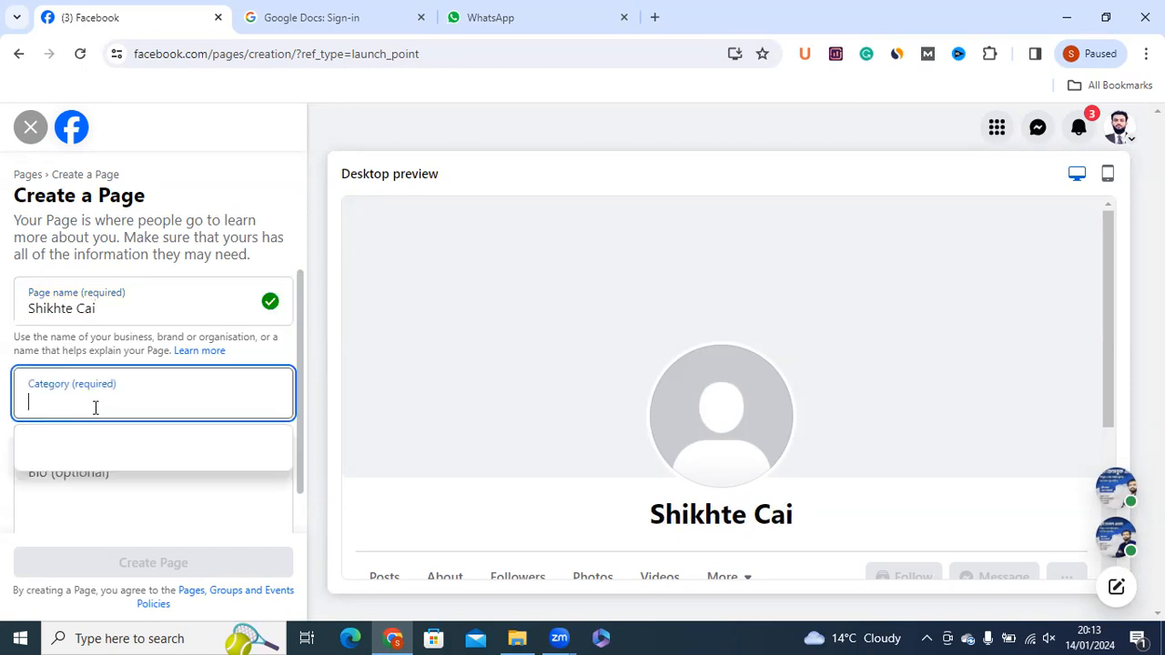
pyautogui.write('ed')
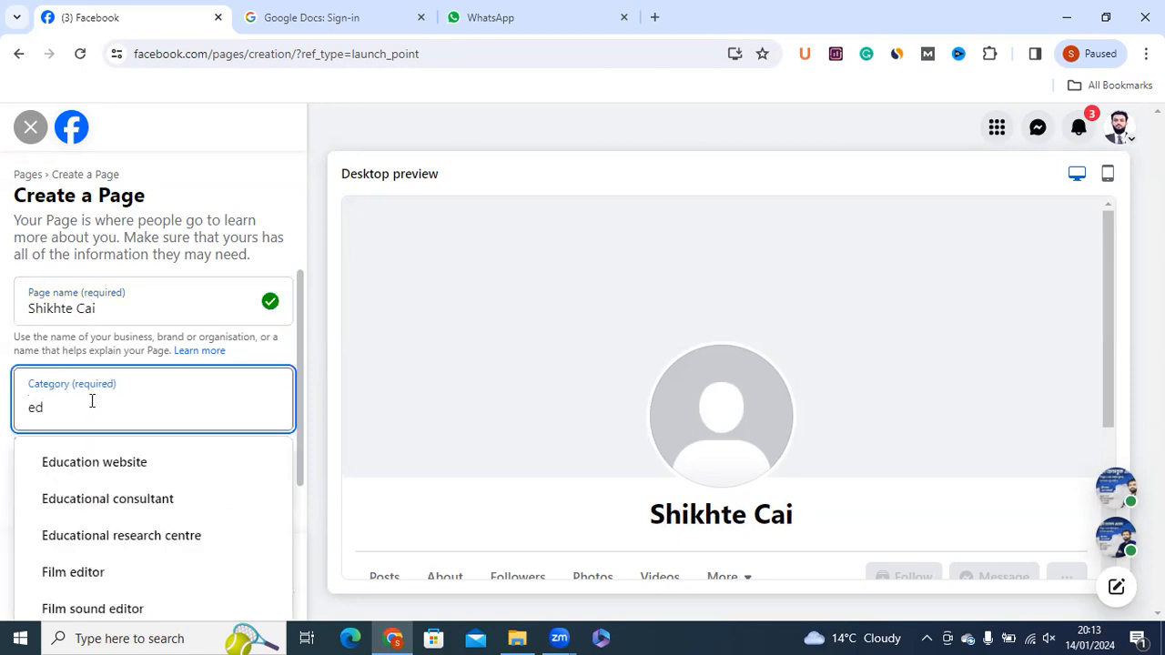
pyautogui.tripleClick(134, 310)
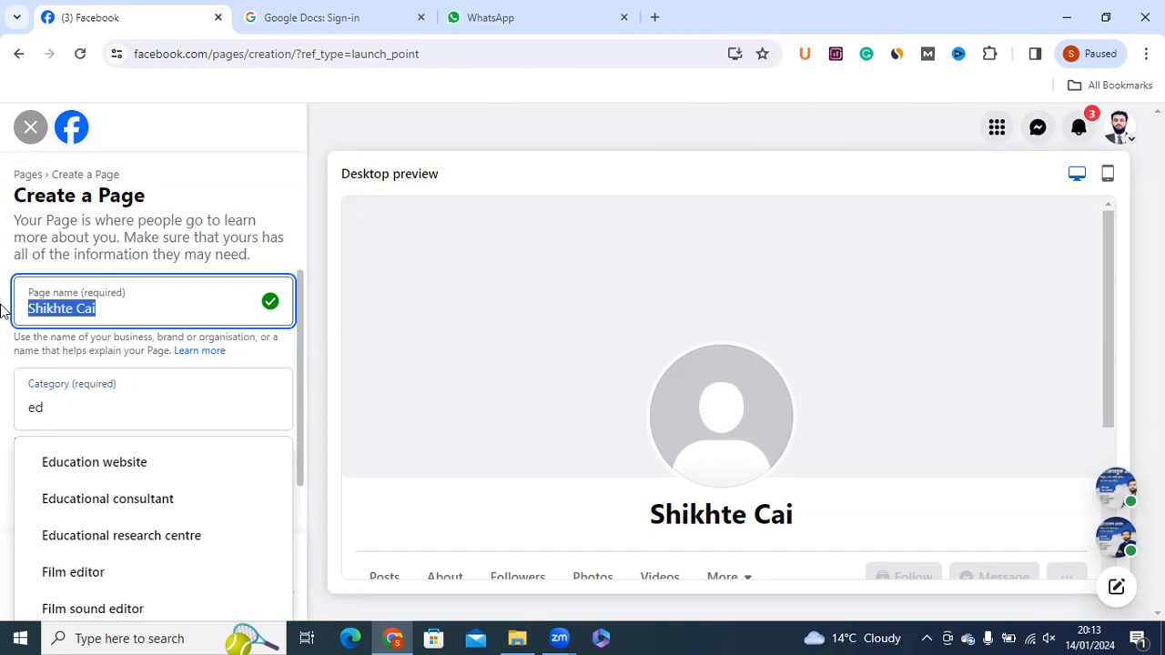
pyautogui.click(130, 311)
pyautogui.click(89, 411)
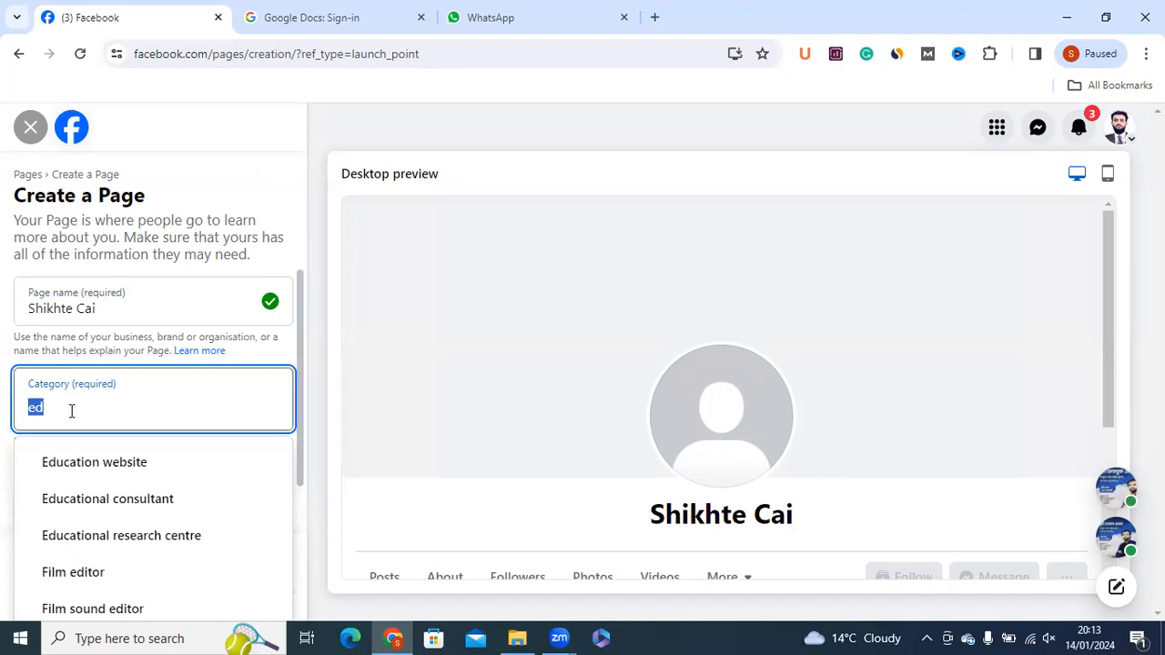
pyautogui.click(53, 409)
pyautogui.tripleClick(103, 309)
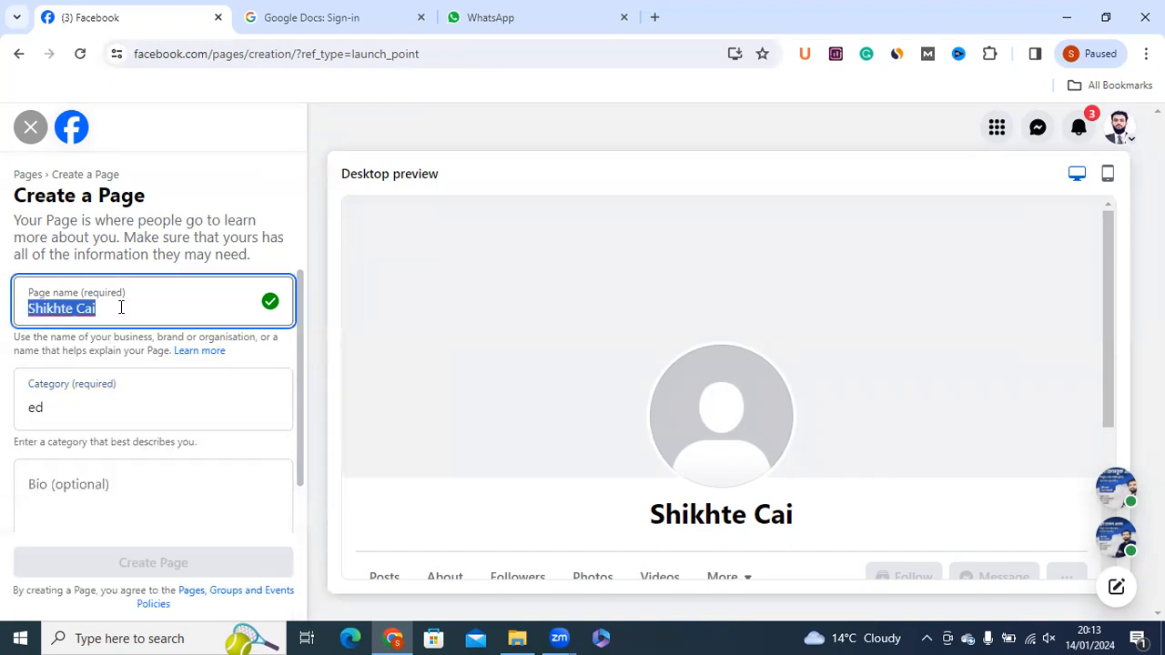
pyautogui.doubleClick(15, 408)
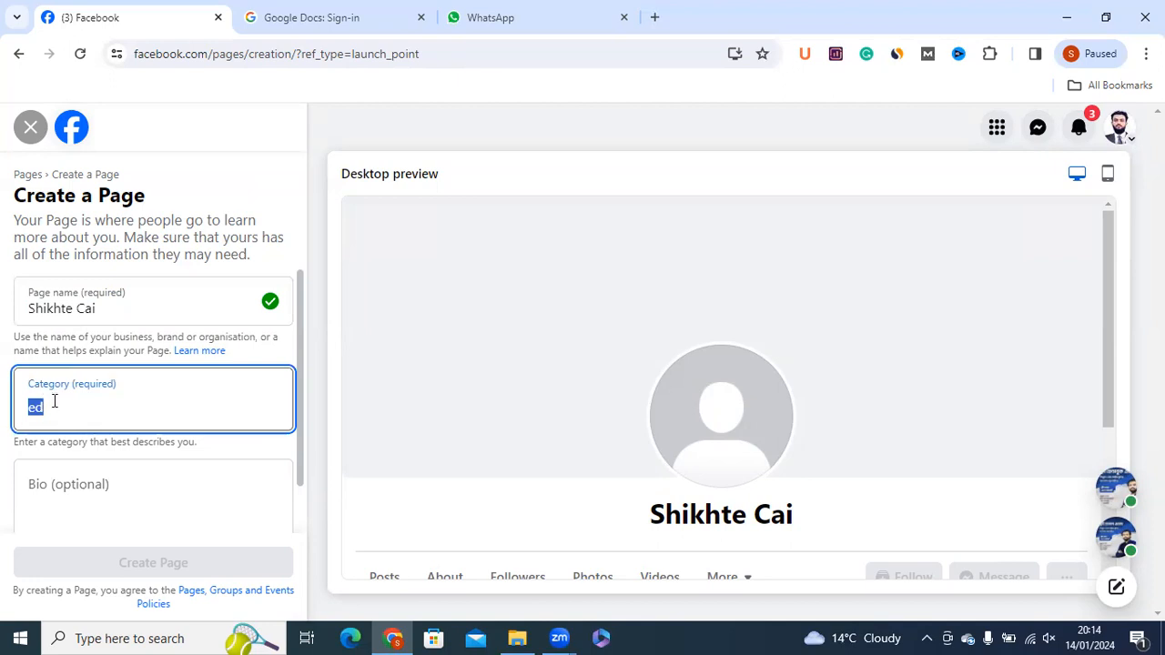
pyautogui.click(51, 408)
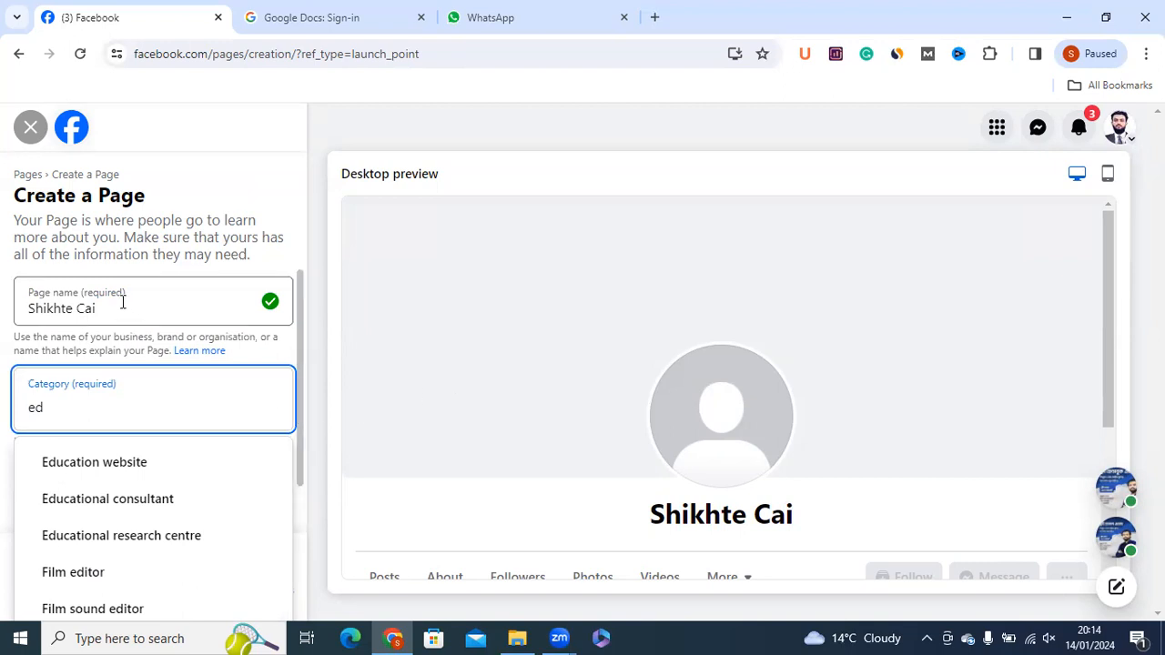
pyautogui.moveTo(49, 411); pyautogui.dragTo(27, 406)
pyautogui.write('clo')
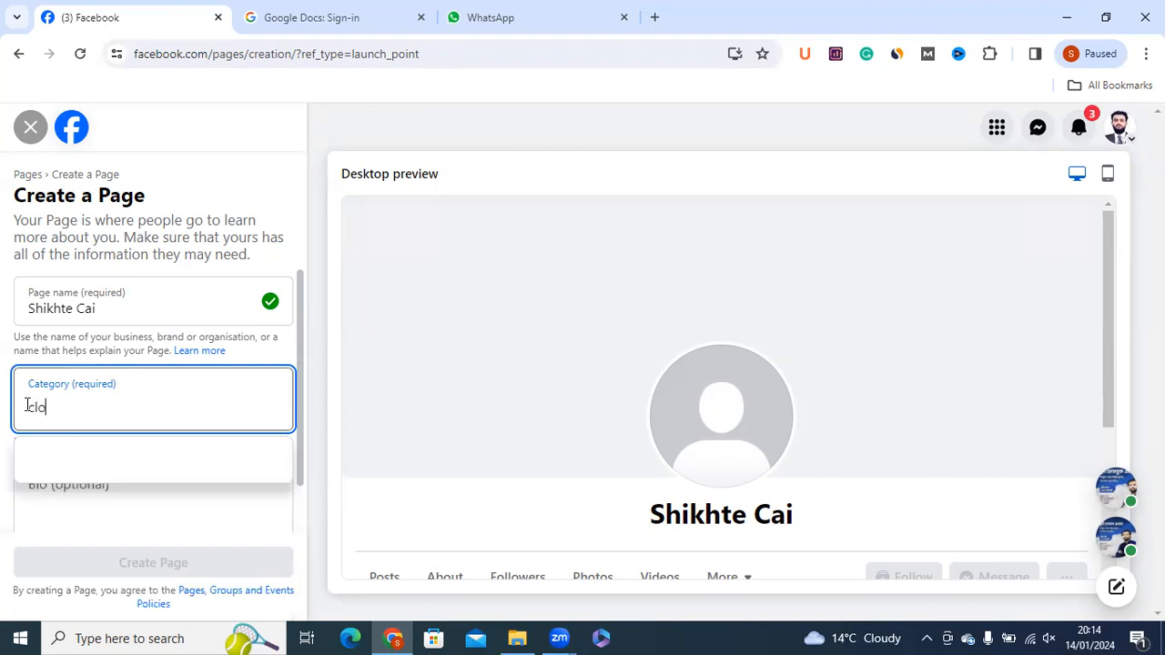
pyautogui.write('thing')
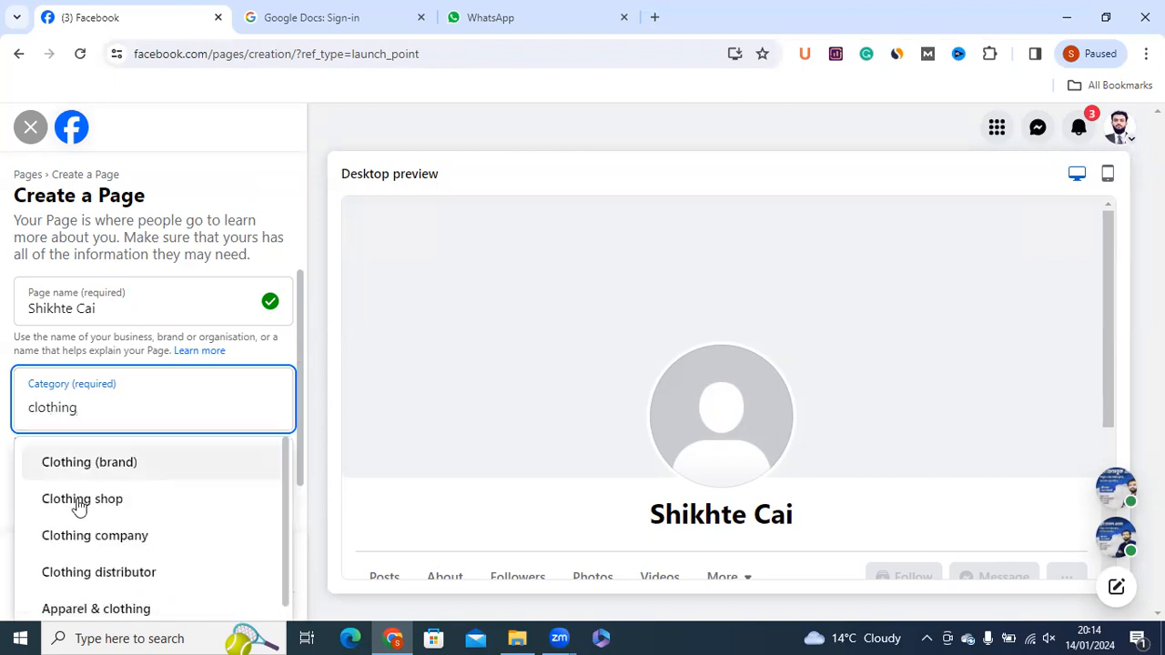
pyautogui.moveTo(91, 416); pyautogui.dragTo(8, 417)
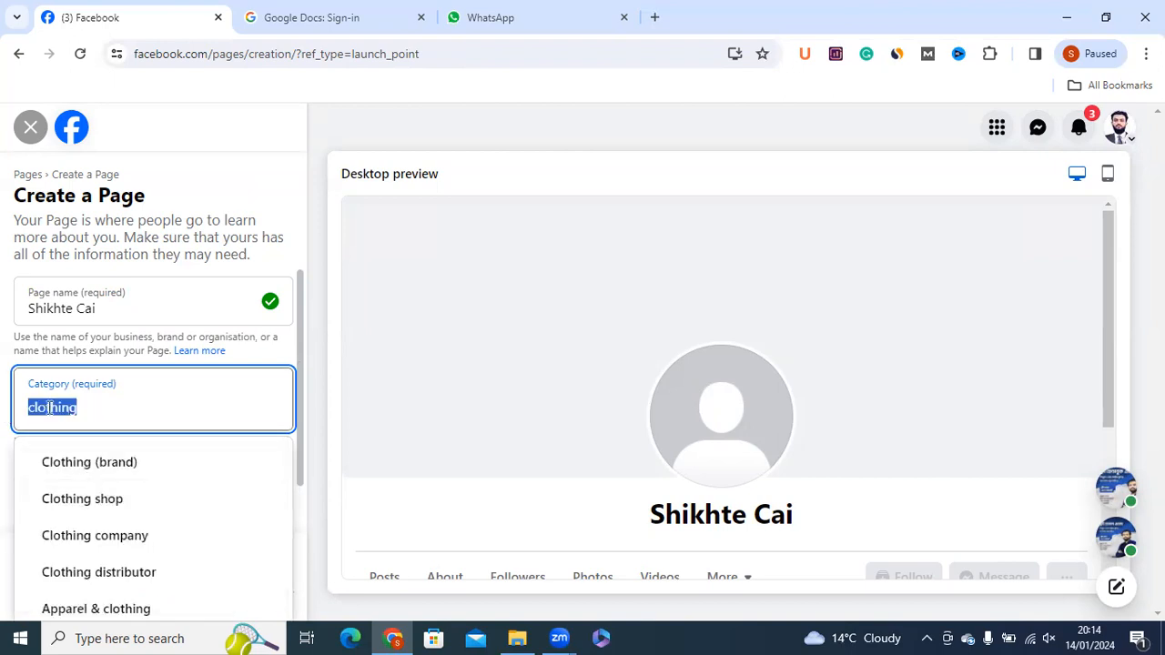
pyautogui.press('BackSpace')
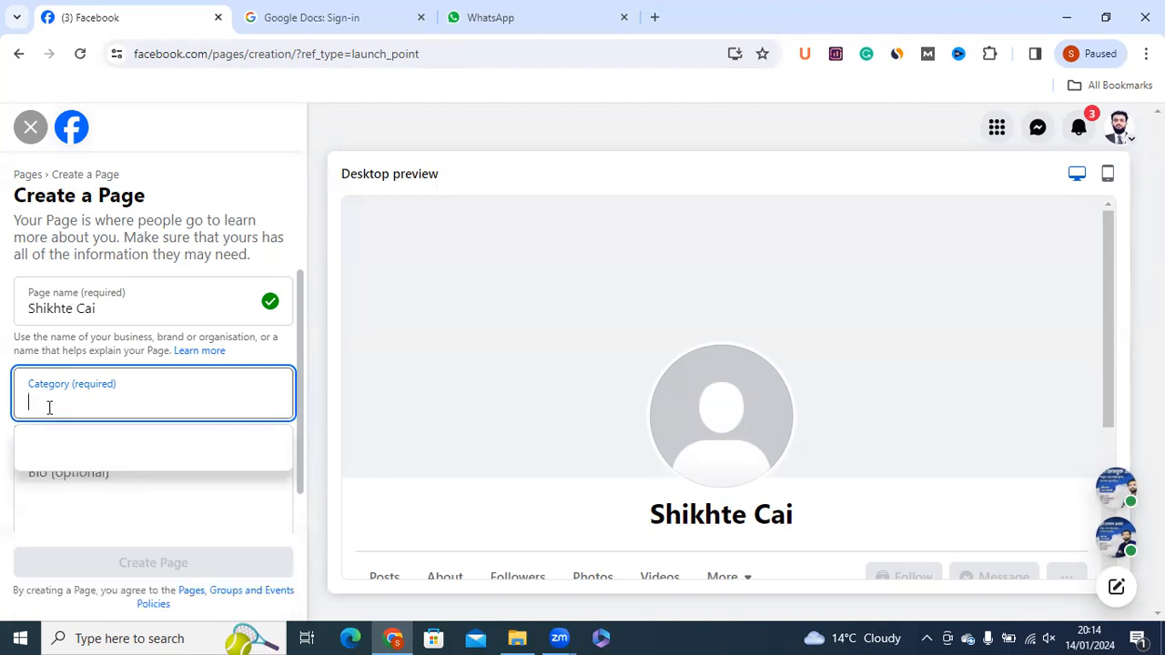
# Search the categories for "educa" and set the Page's category to Education website.
pyautogui.write('educ')
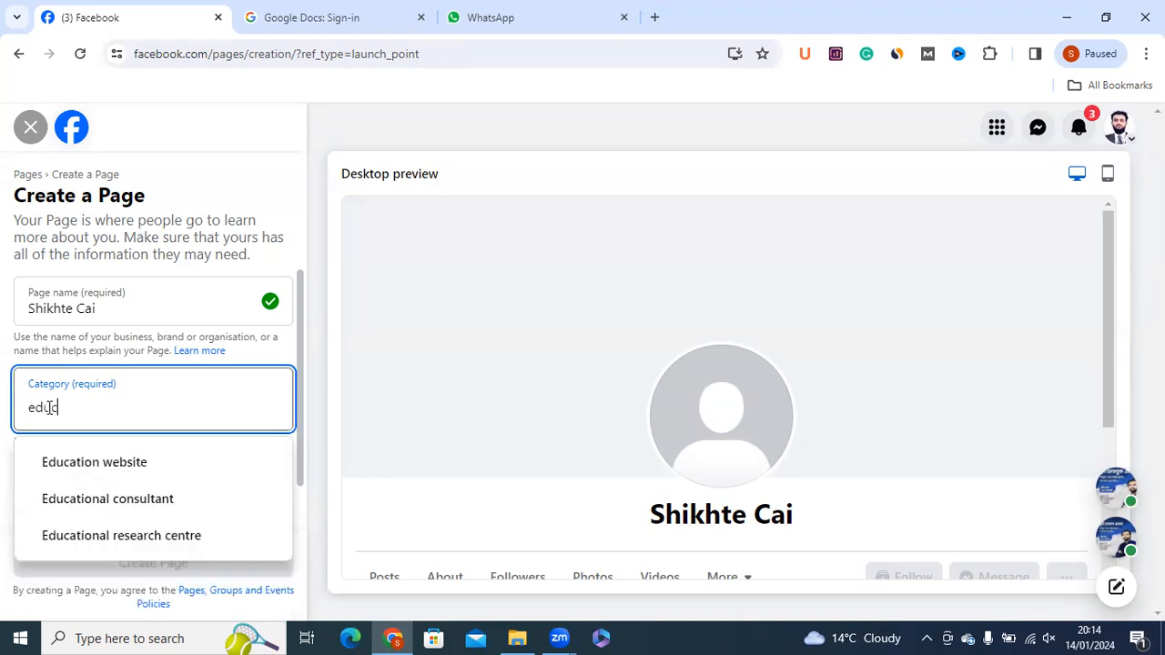
pyautogui.write('a')
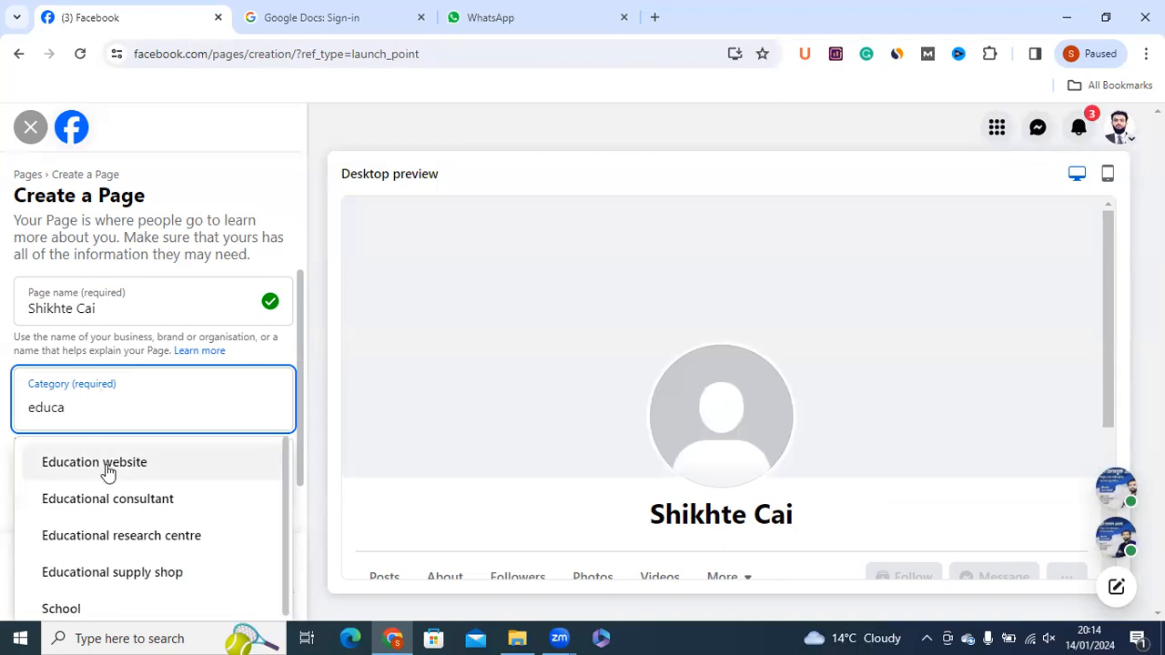
pyautogui.click(104, 466)
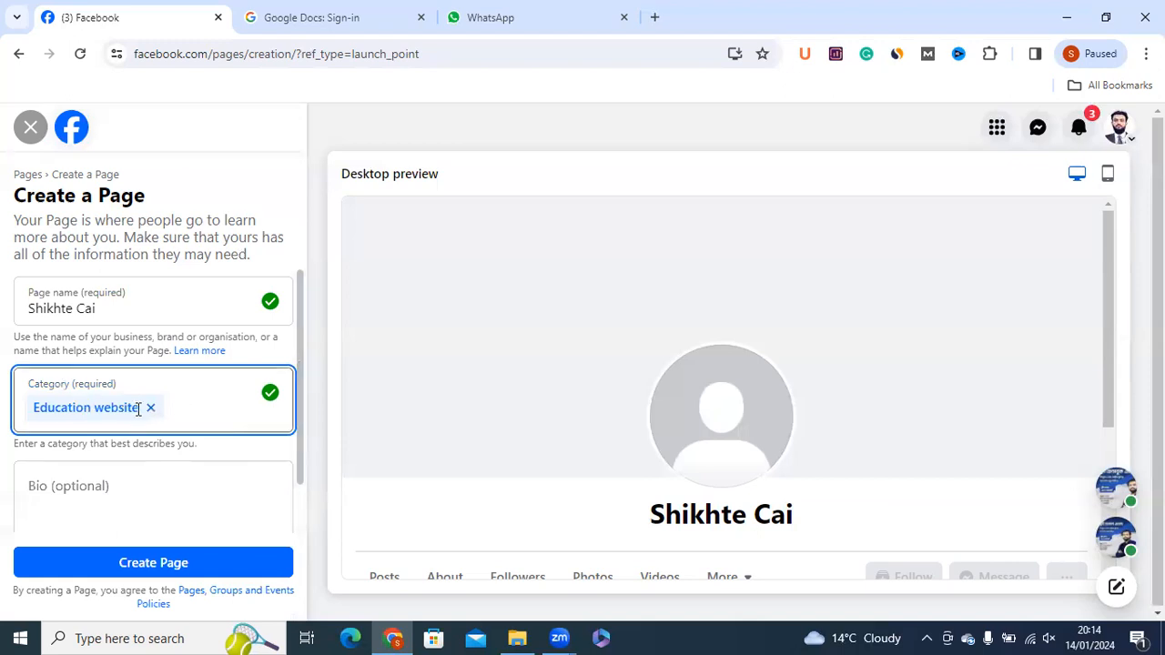
# Write "A educational platform in Bangladesh." as the Page's bio.
pyautogui.scroll(-1, 297, 435)
pyautogui.click(78, 432)
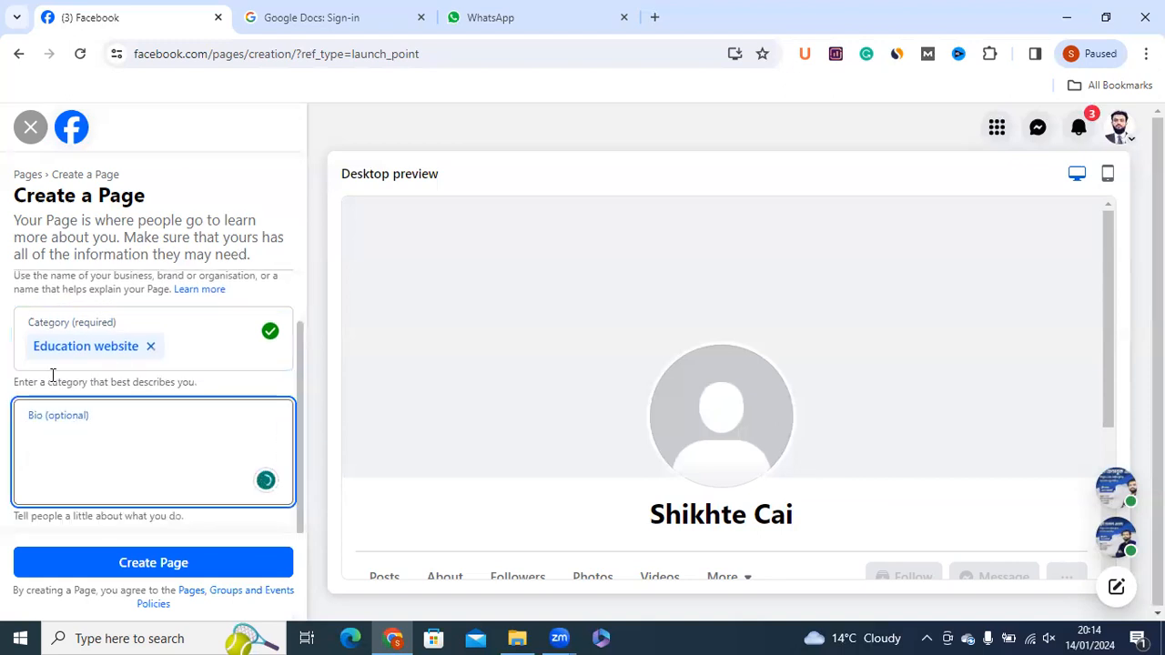
pyautogui.scroll(1, 301, 369)
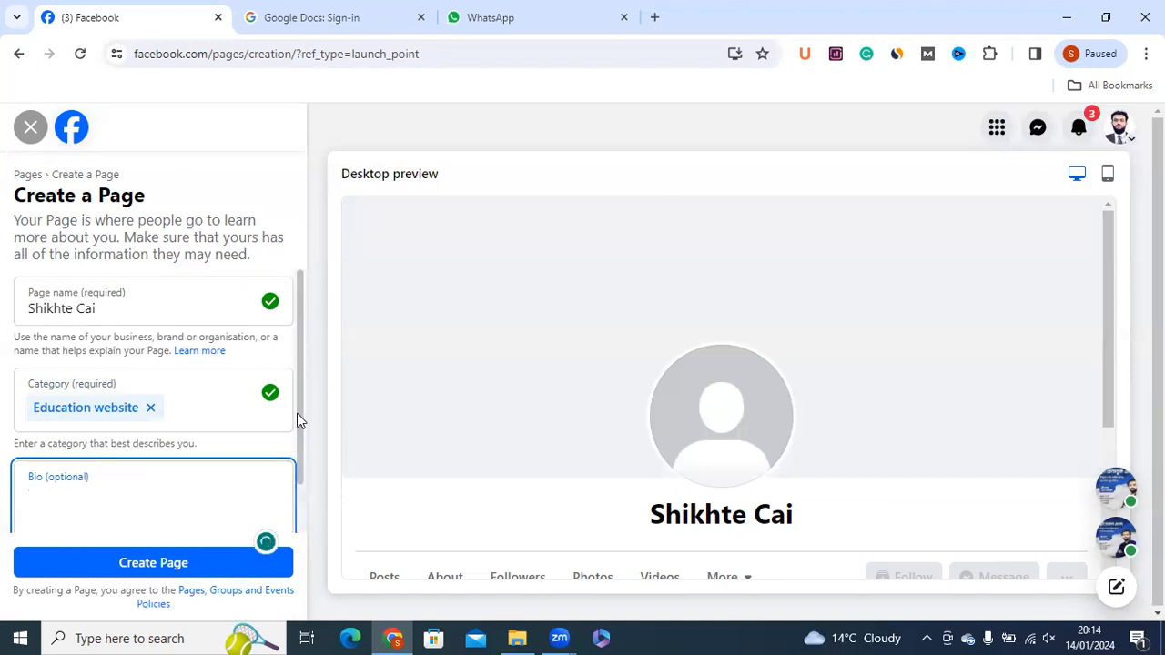
pyautogui.scroll(-1, 293, 435)
pyautogui.click(3, 435)
pyautogui.click(43, 439)
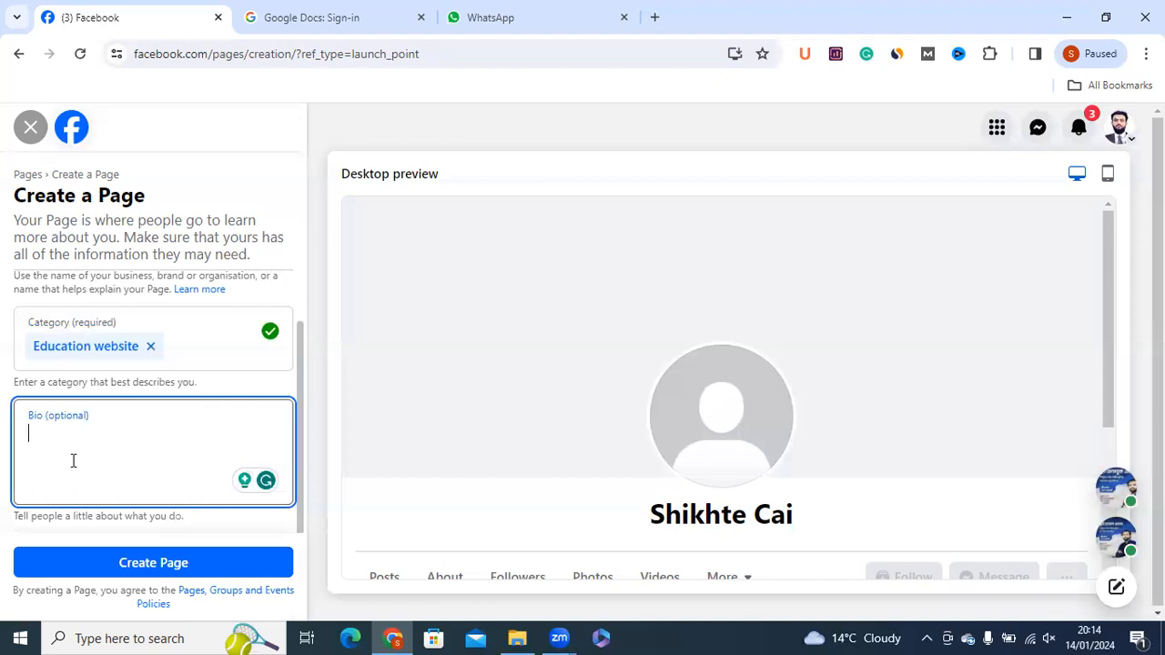
pyautogui.write('A')
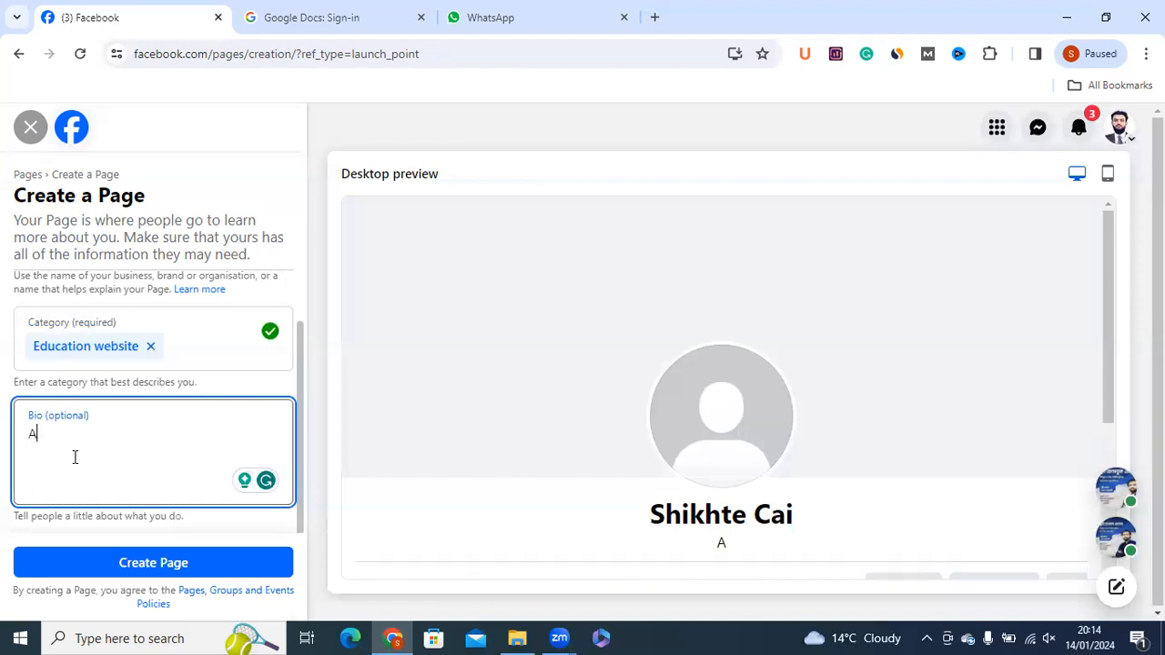
pyautogui.write(' educational')
pyautogui.write('pl')
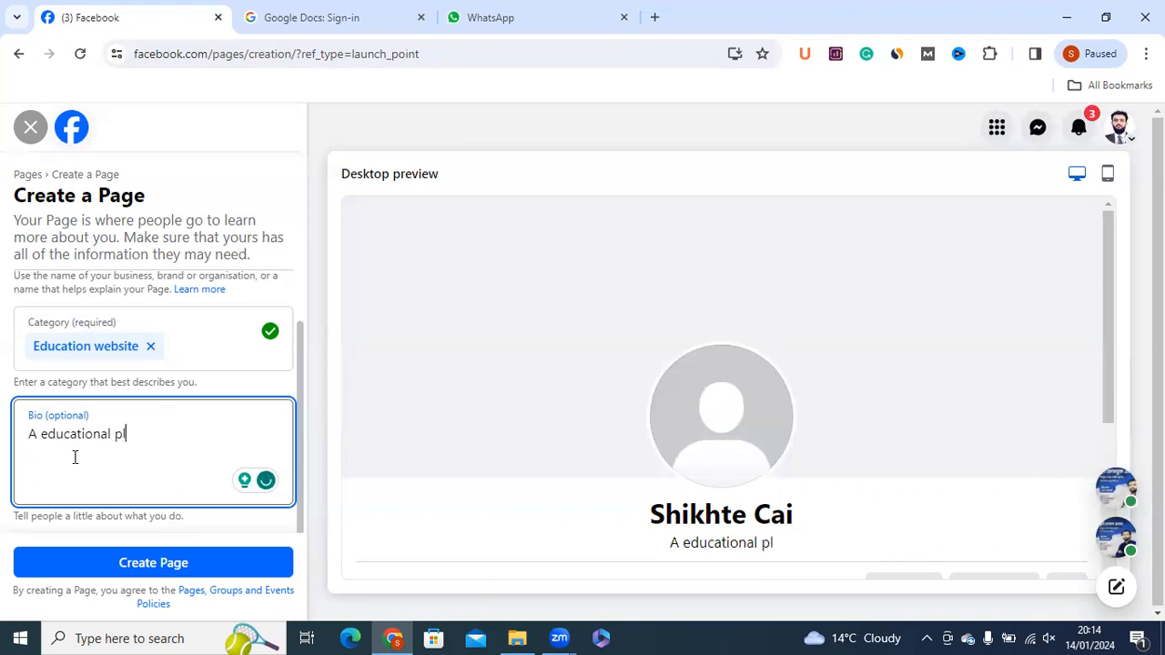
pyautogui.write('atform in b')
pyautogui.press('BackSpace')
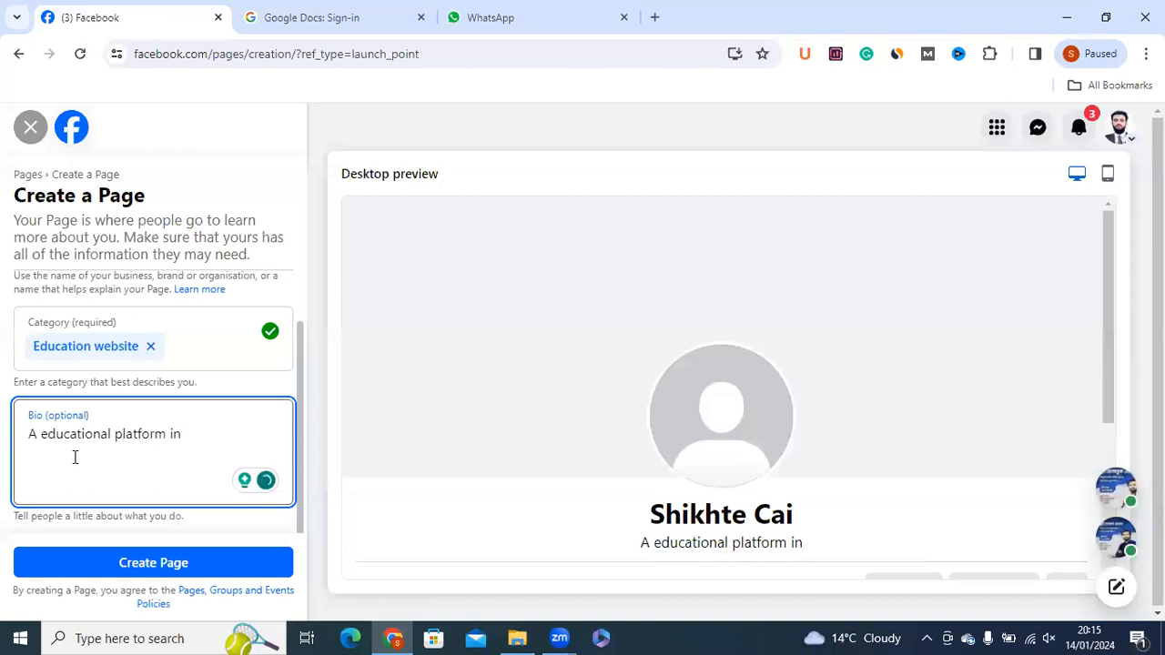
pyautogui.write('B')
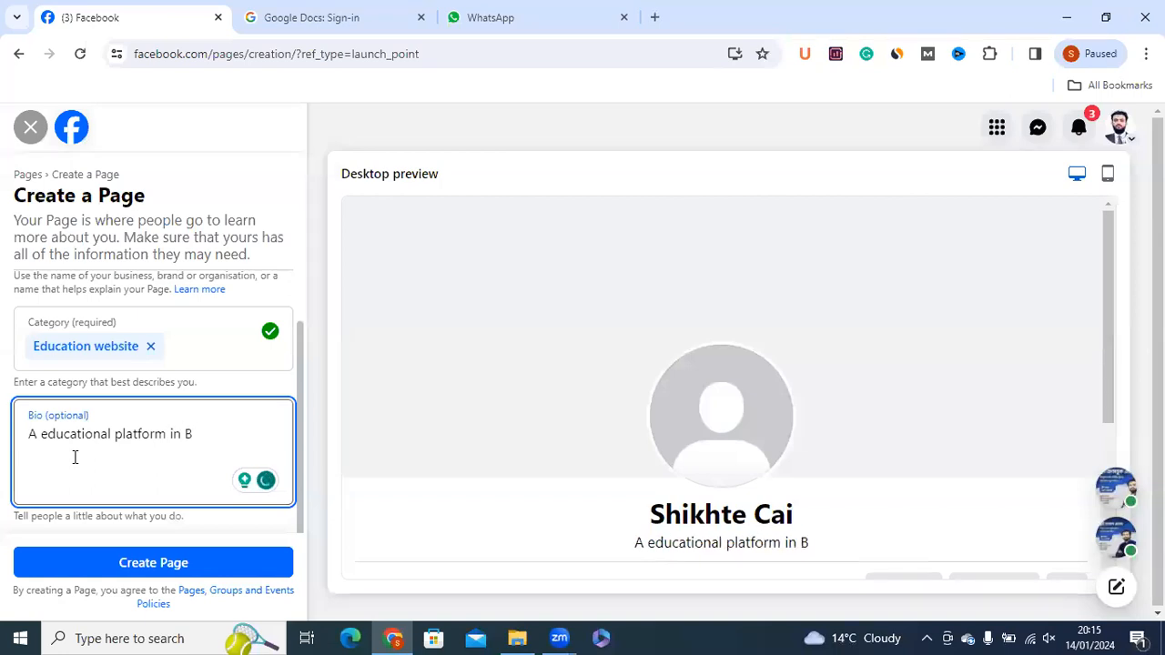
pyautogui.write('angl')
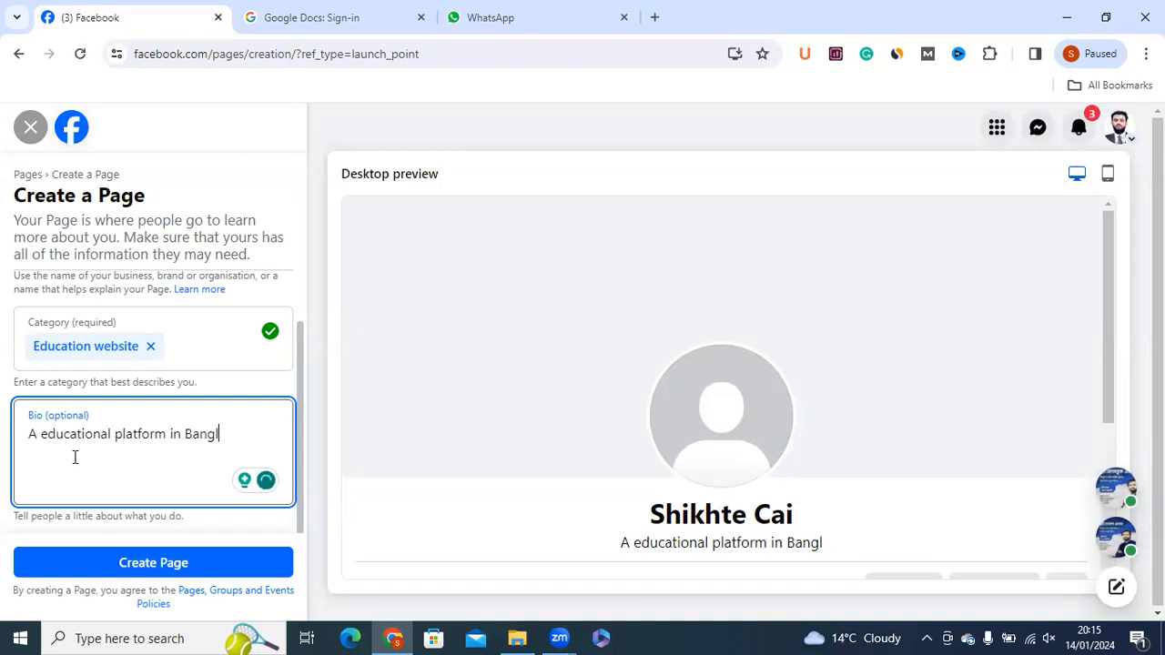
pyautogui.write('adesh')
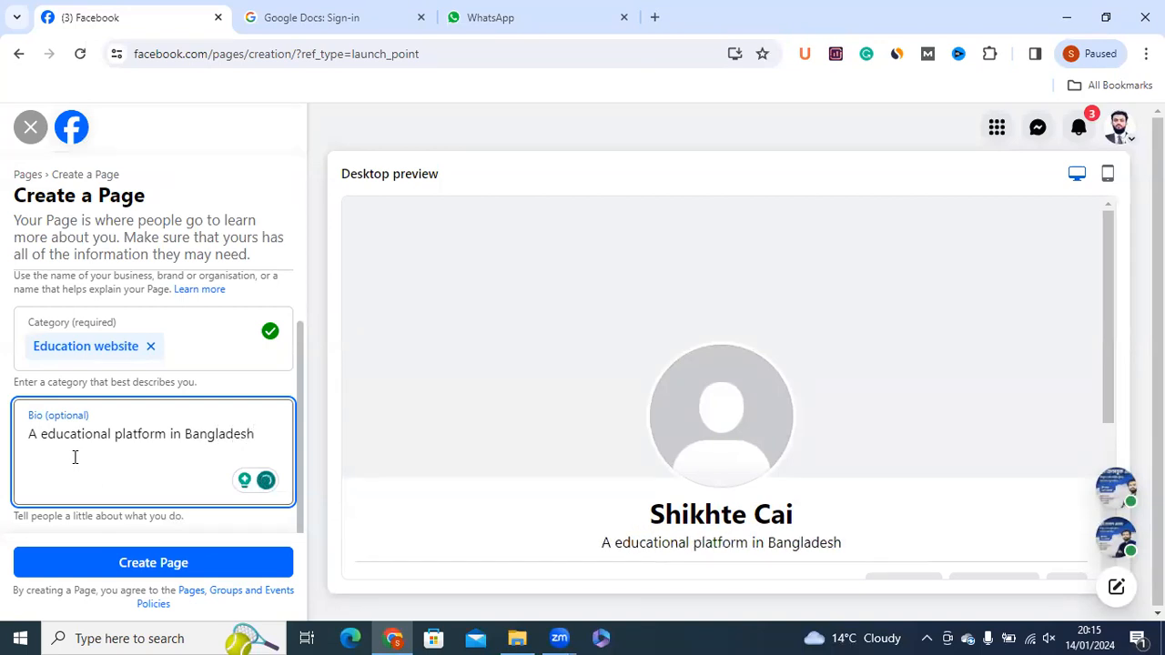
pyautogui.write('.')
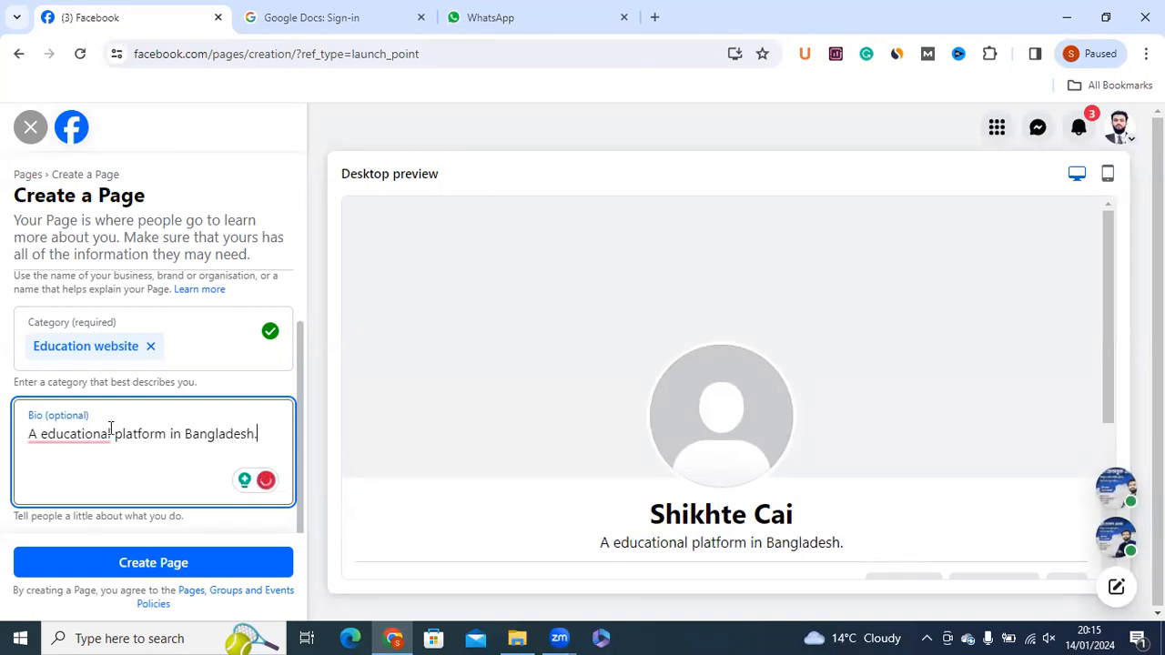
# Correct the bio's opening article to "An" and try to create the Page.
pyautogui.moveTo(85, 433)
pyautogui.click(86, 476)
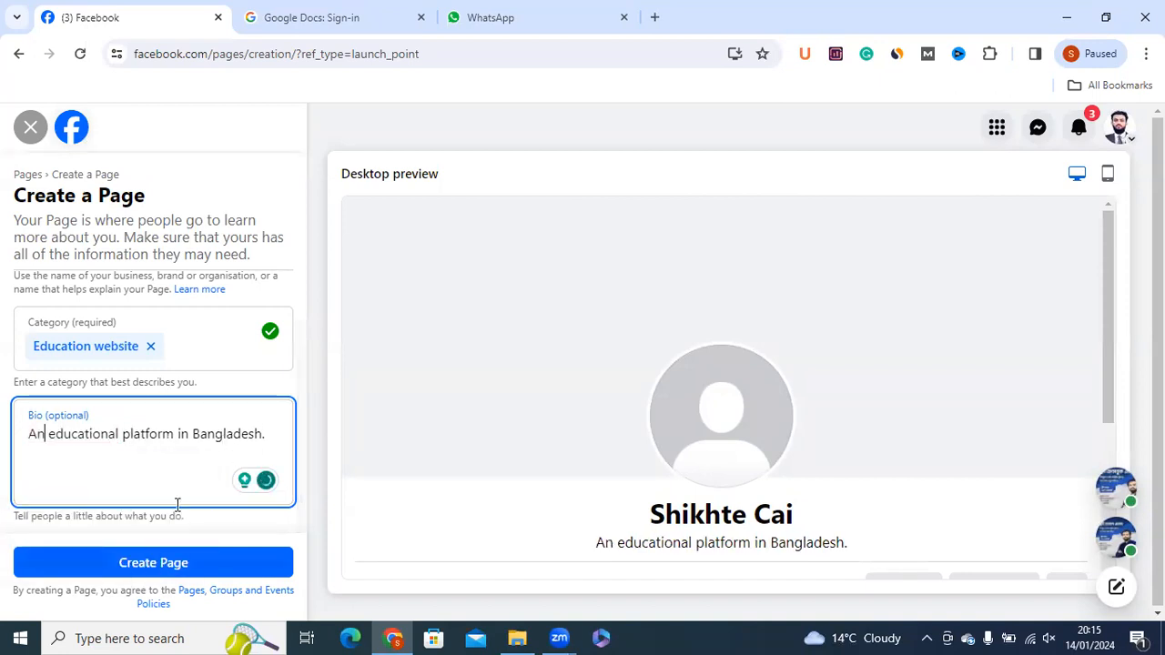
pyautogui.click(232, 559)
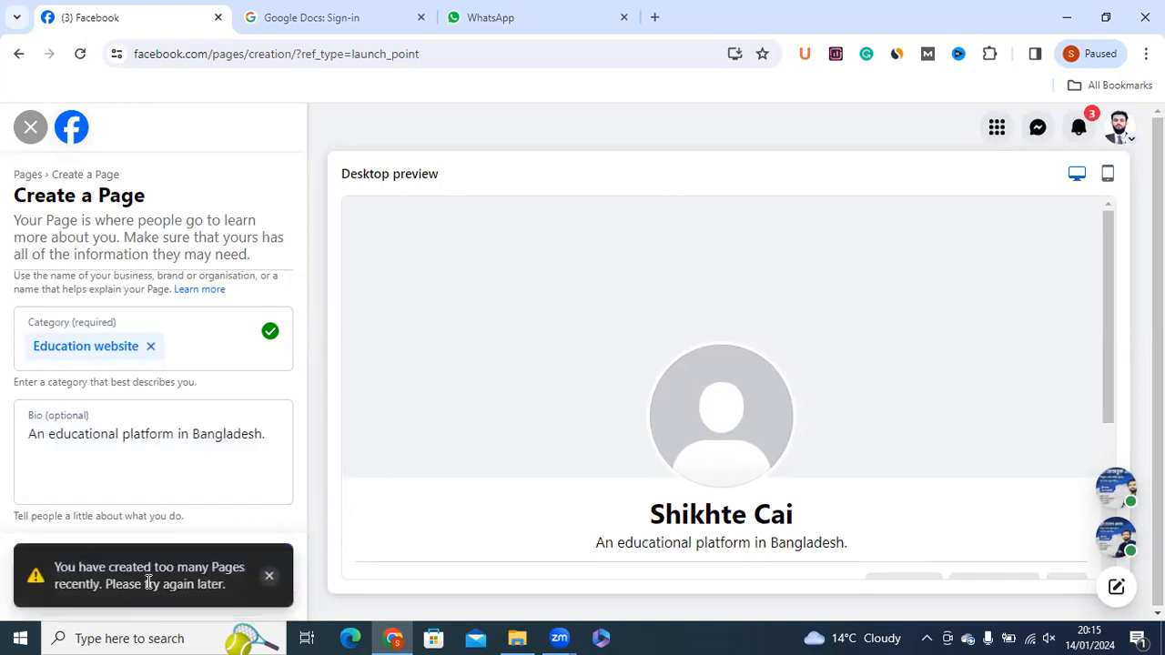
pyautogui.tripleClick(230, 603)
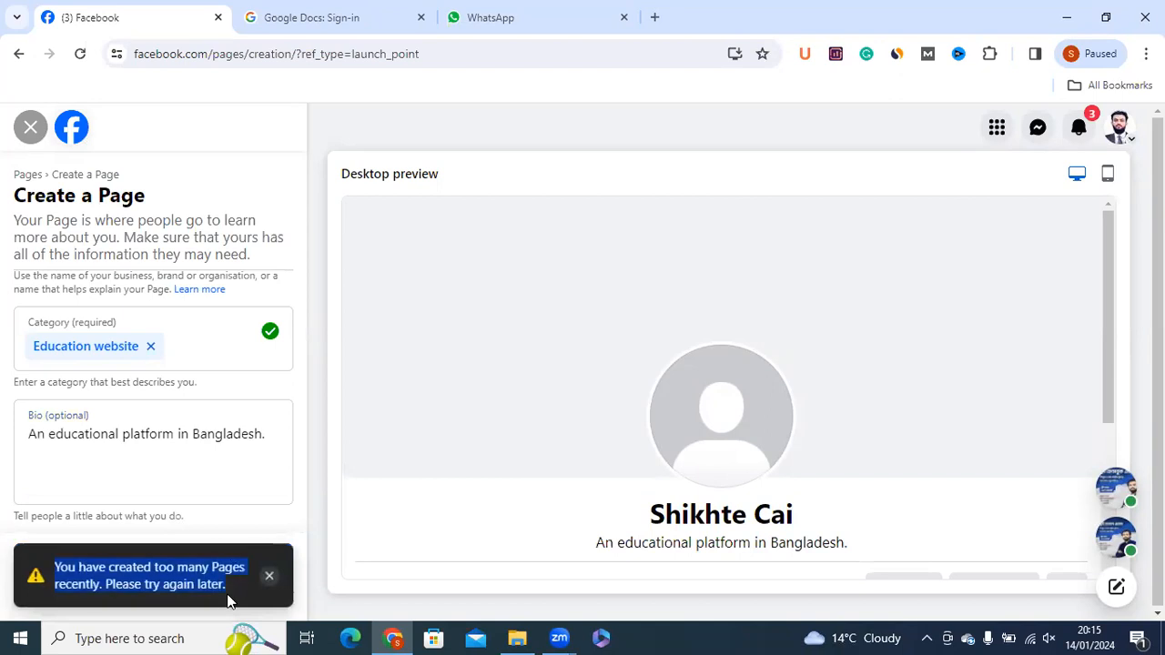
pyautogui.click(143, 590)
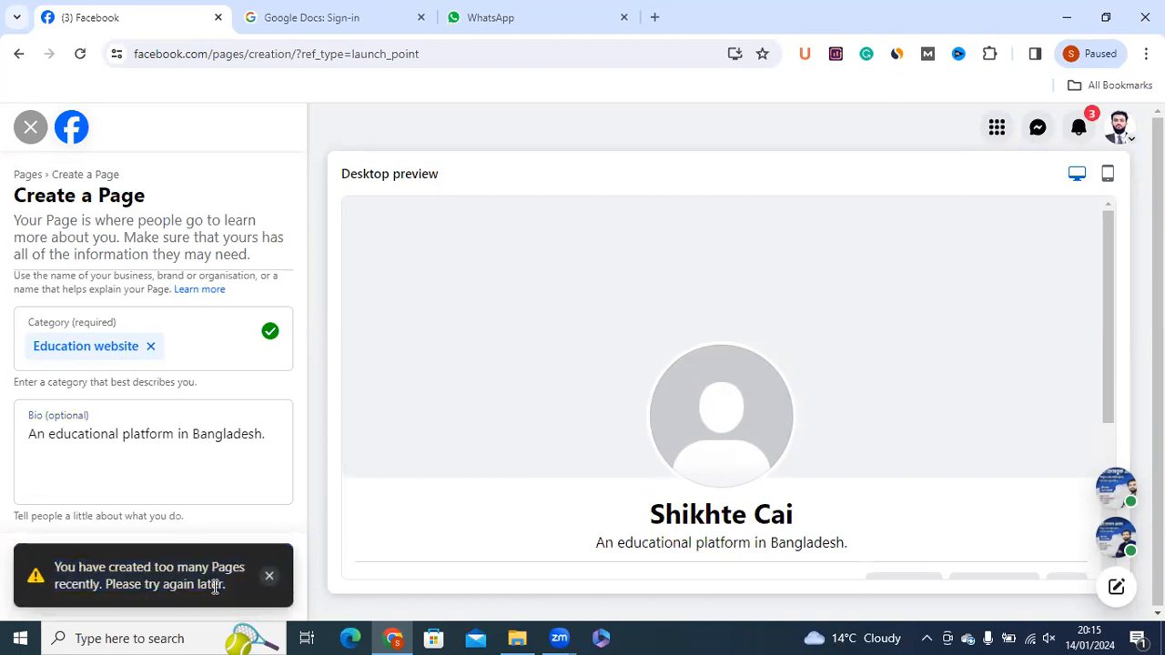
# Leave the unsaved Page form, switch to the শিখতে চাই profile, and view its Page with the cover and profile pictures.
pyautogui.moveTo(226, 585); pyautogui.dragTo(48, 564)
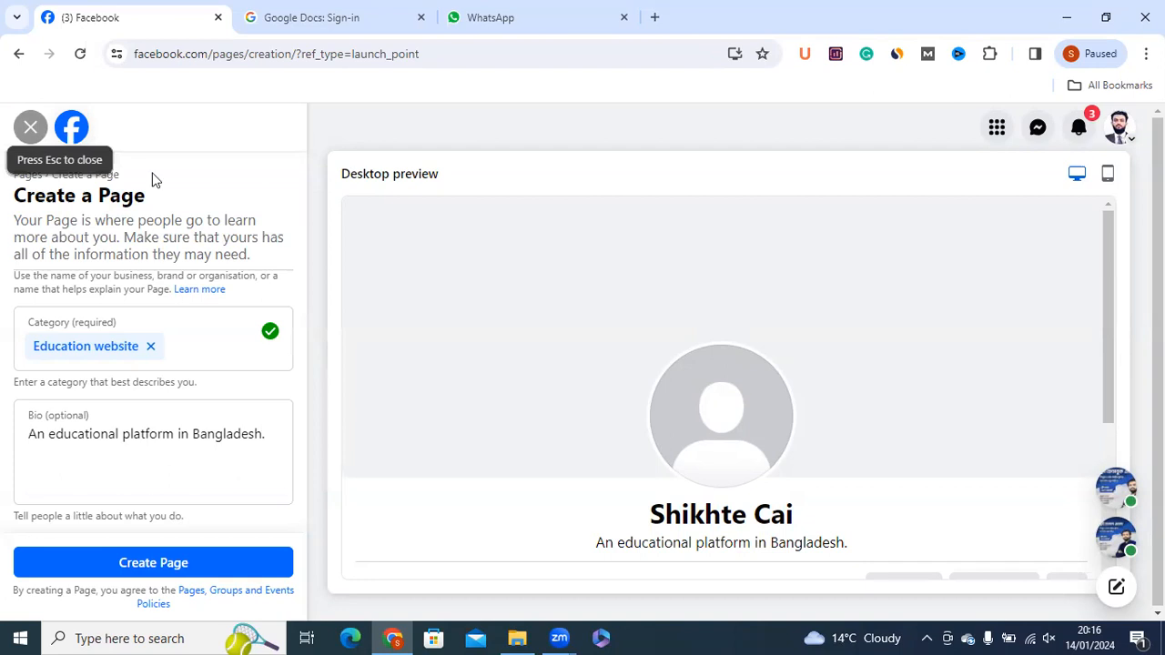
pyautogui.click(1121, 130)
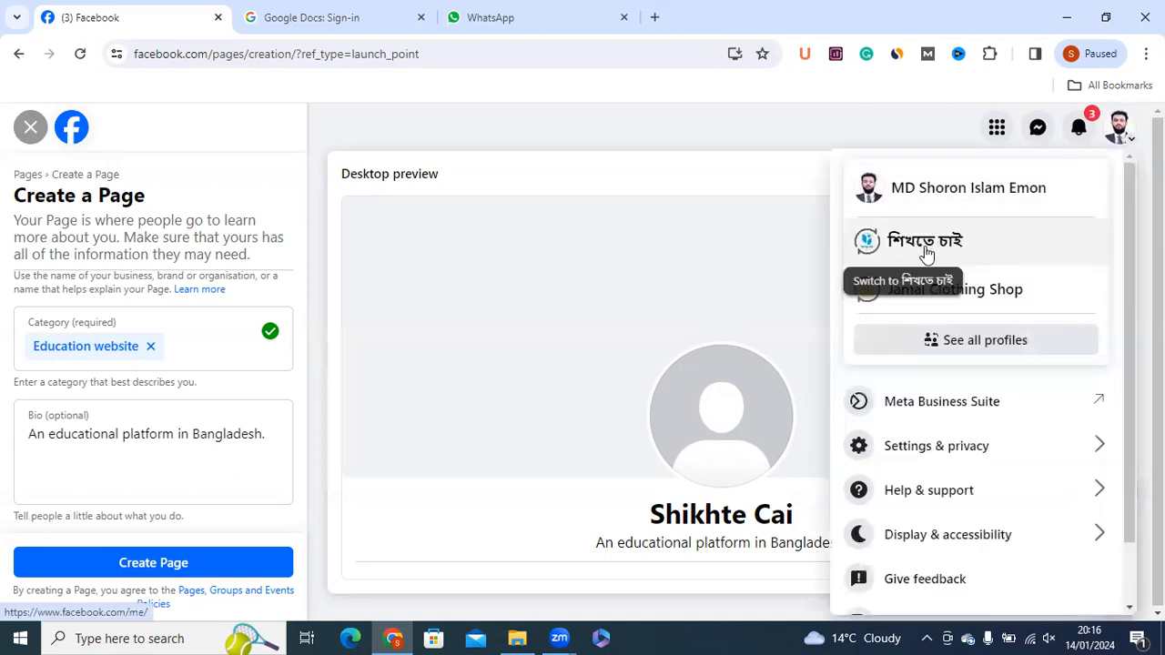
pyautogui.click(474, 191)
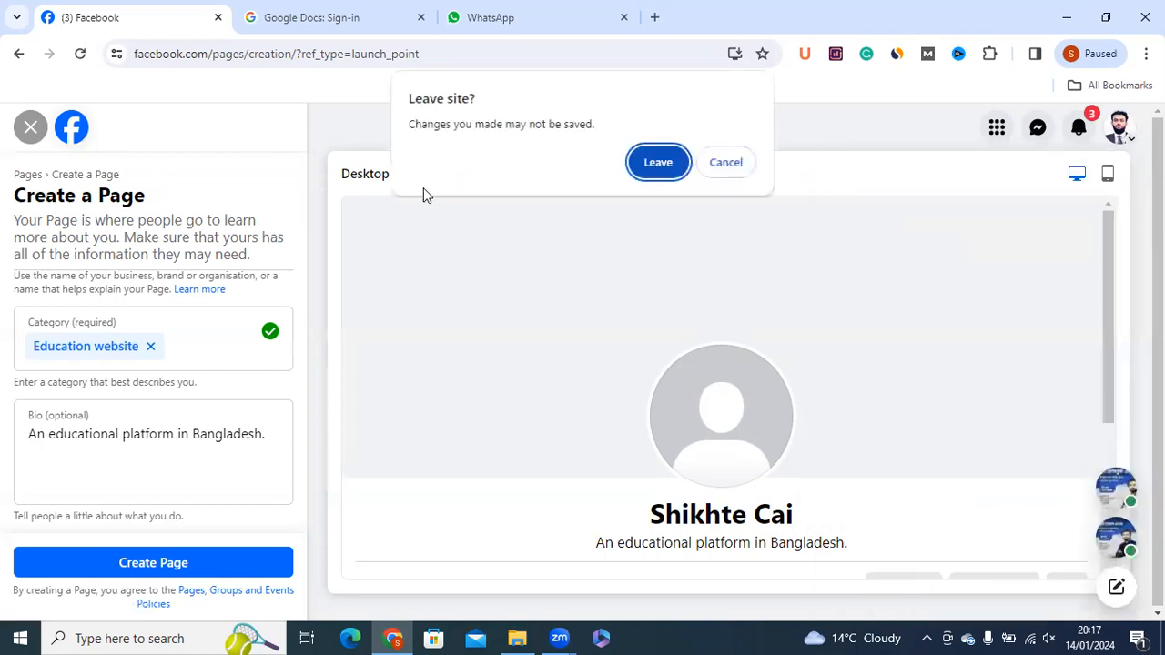
pyautogui.click(658, 162)
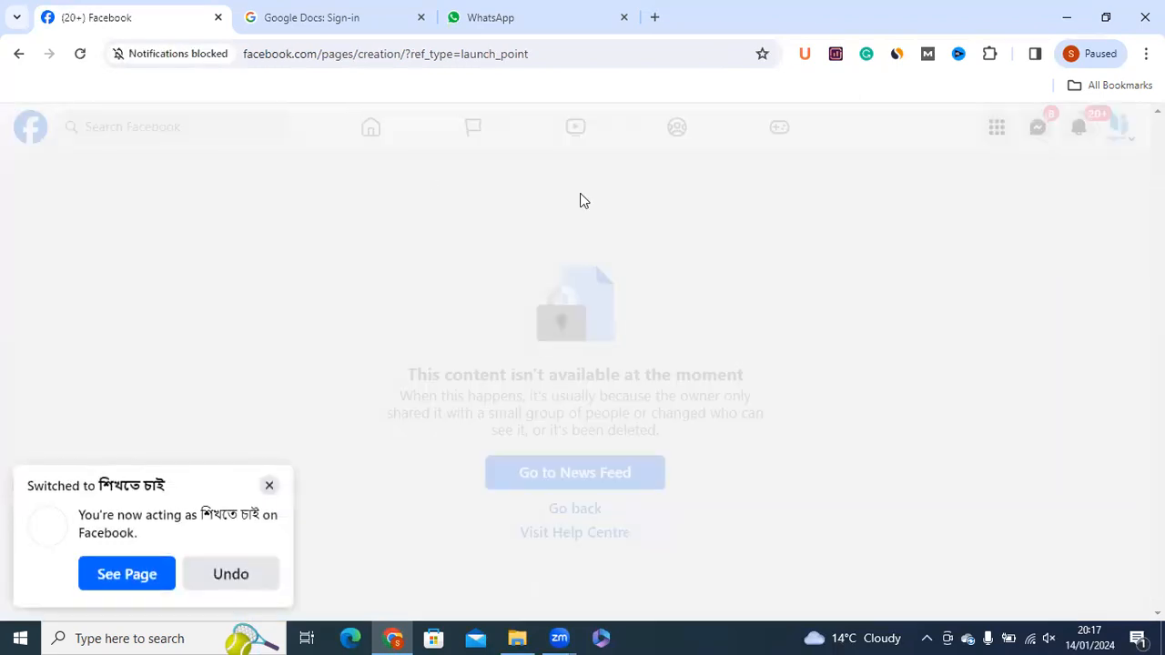
pyautogui.click(167, 587)
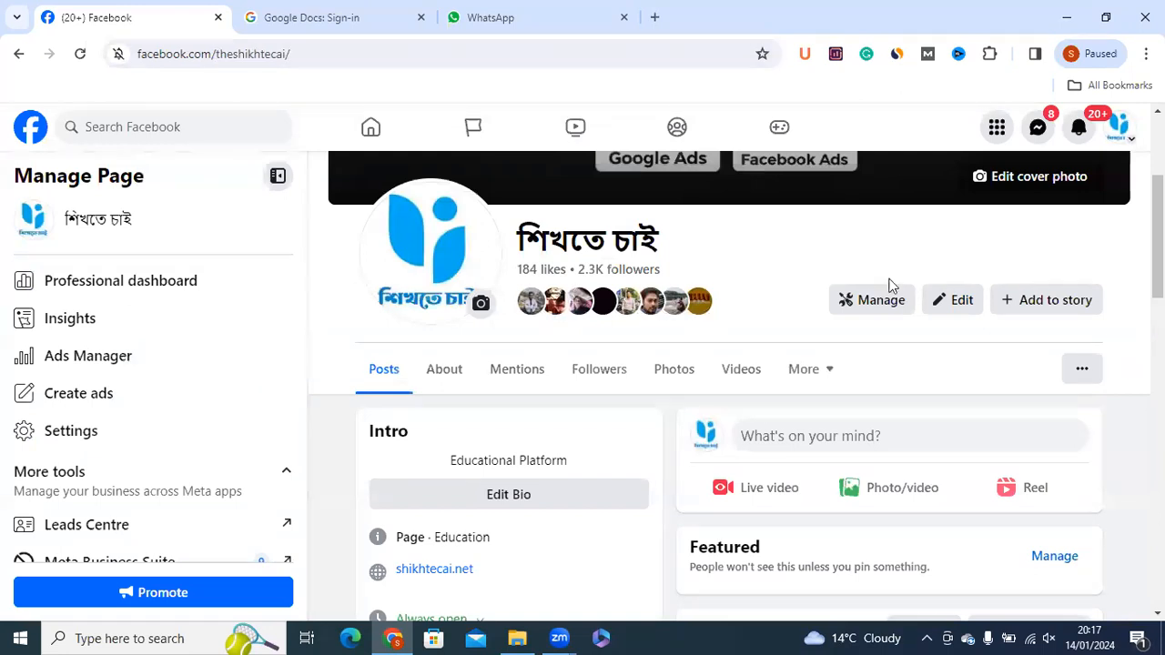
pyautogui.scroll(-2, 728, 383)
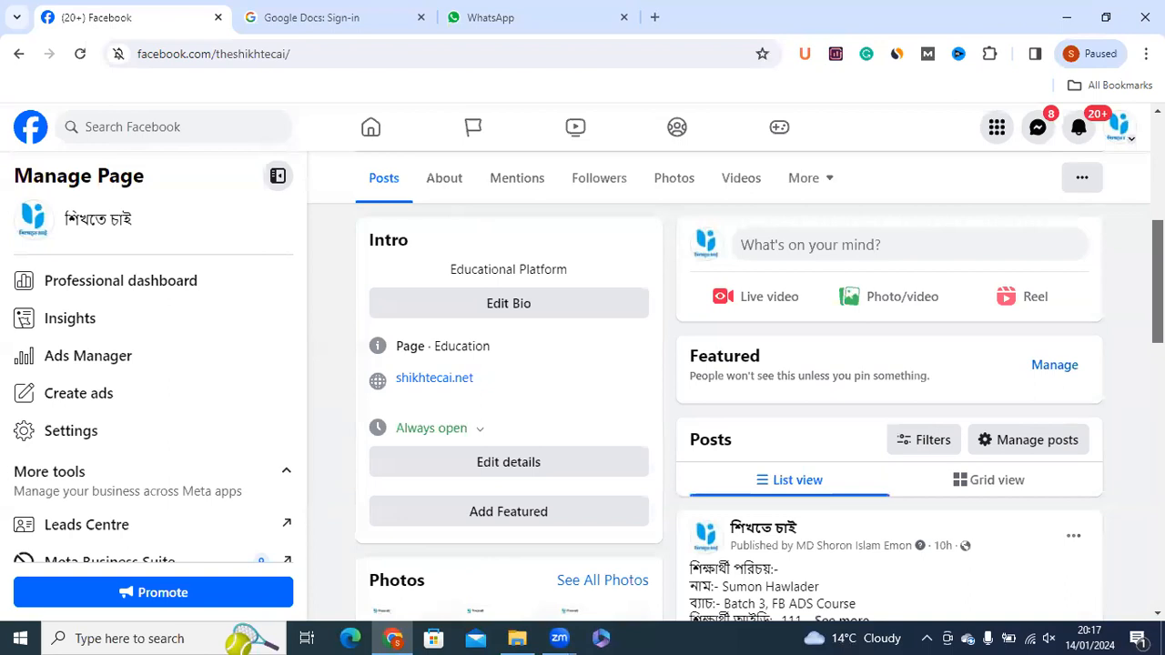
pyautogui.scroll(4, 364, 169)
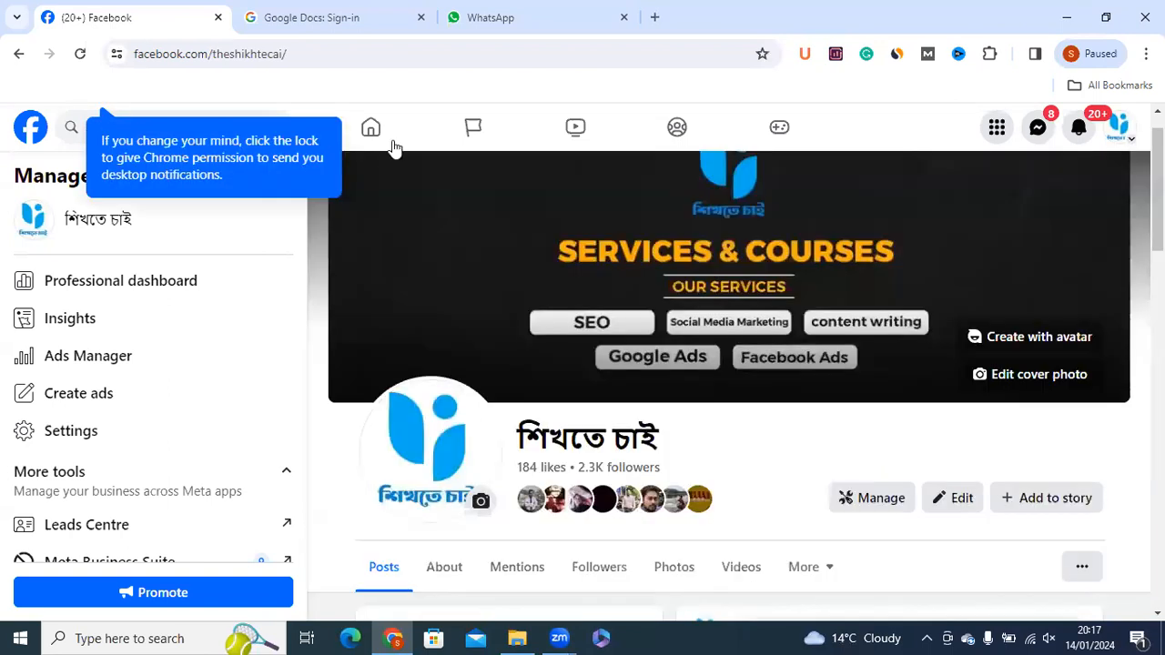
pyautogui.scroll(1, 324, 206)
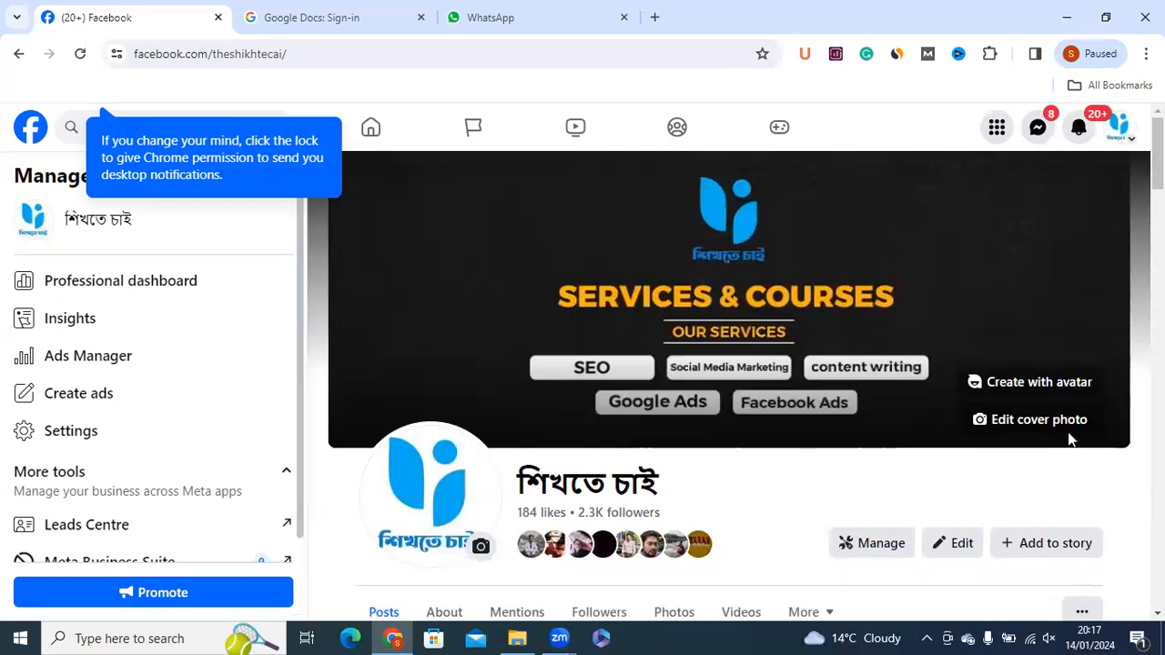
pyautogui.scroll(-1, 728, 364)
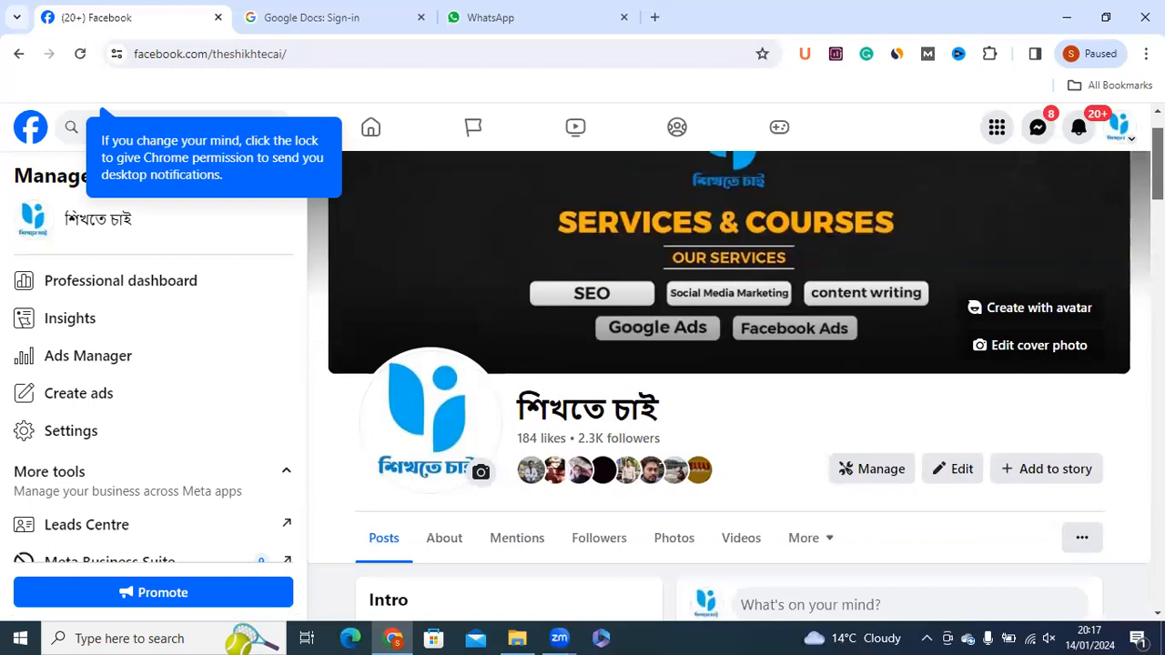
pyautogui.scroll(1, 728, 364)
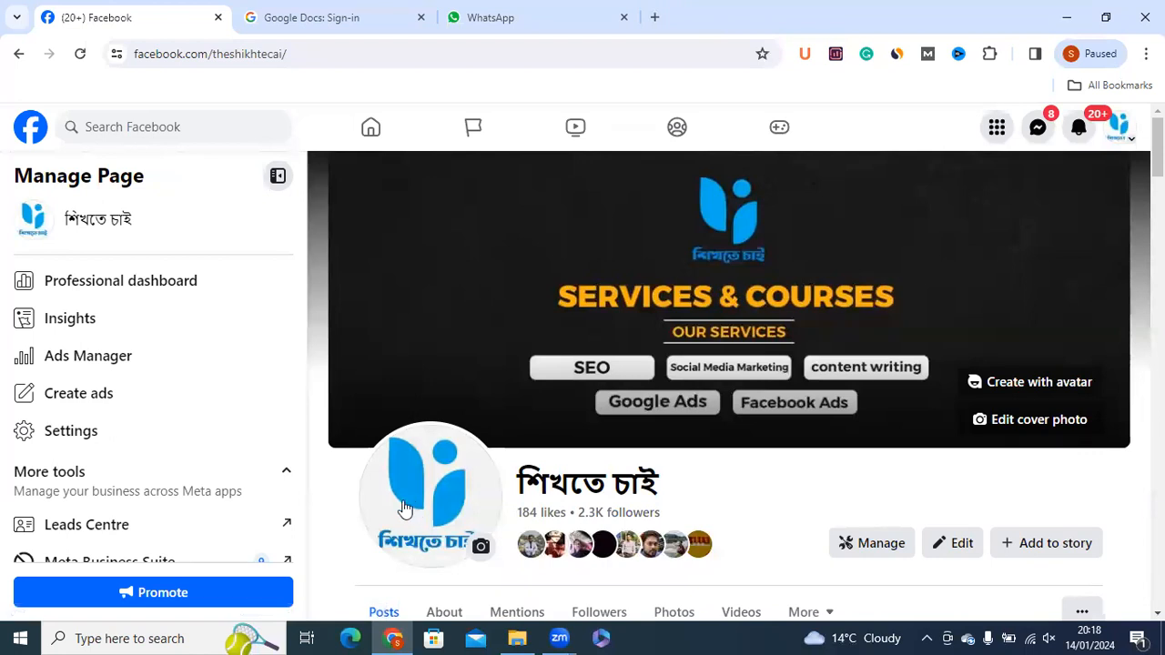
# Search Google in a new tab for "facebook page profile cover size".
pyautogui.click(655, 17)
pyautogui.click(237, 53)
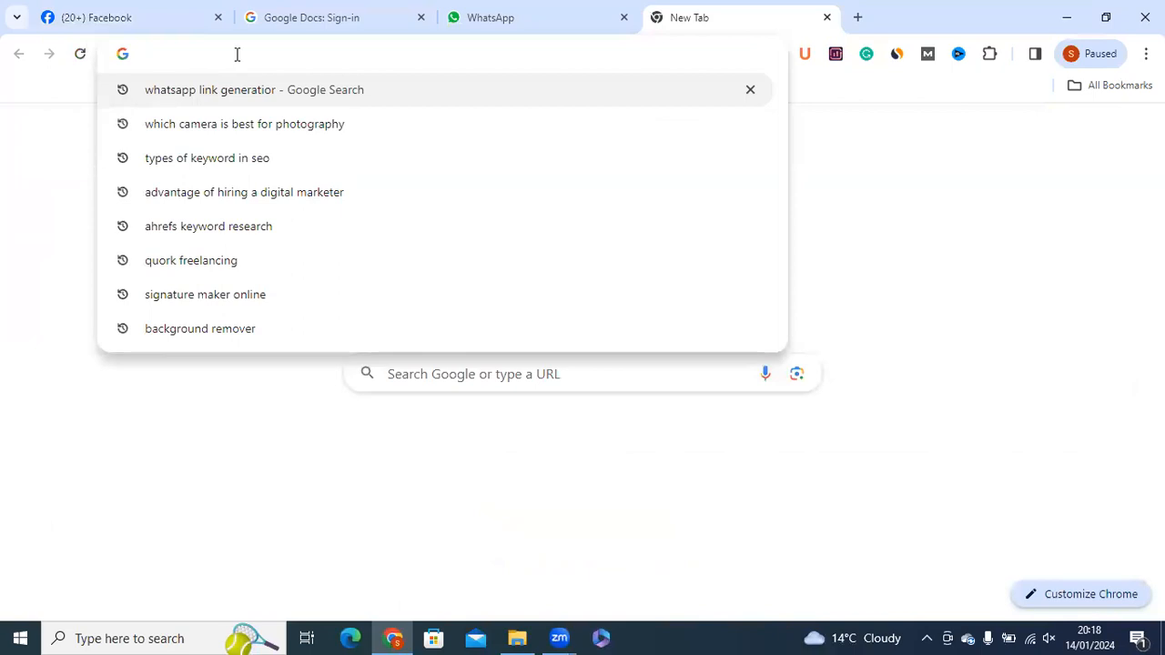
pyautogui.write('face')
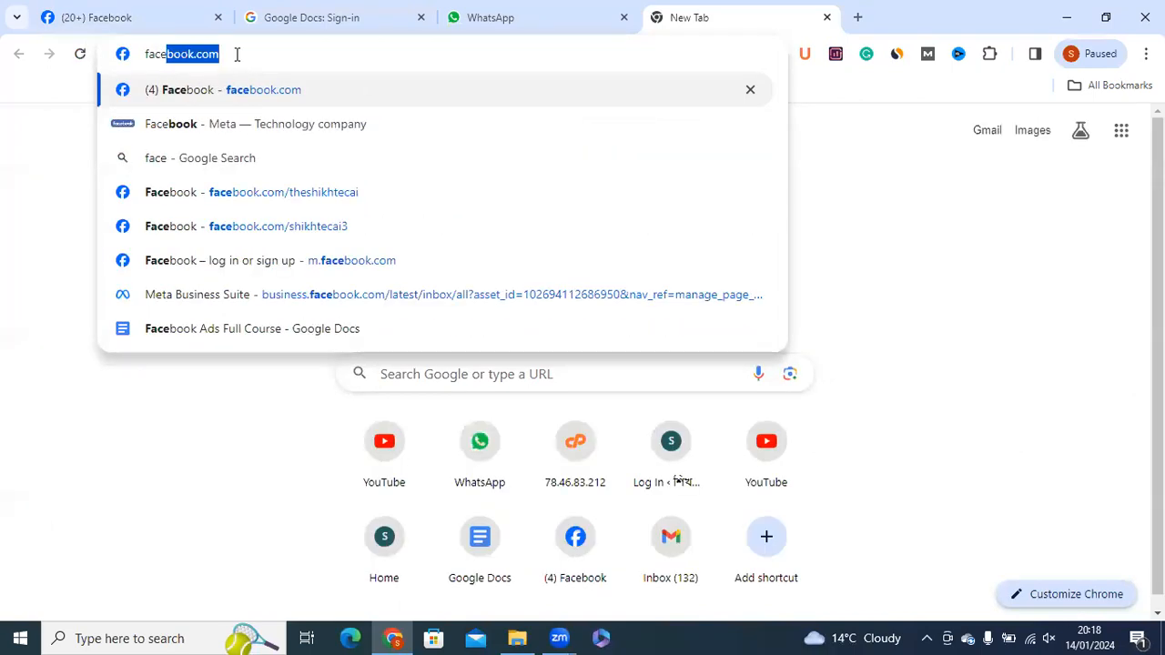
pyautogui.write('book')
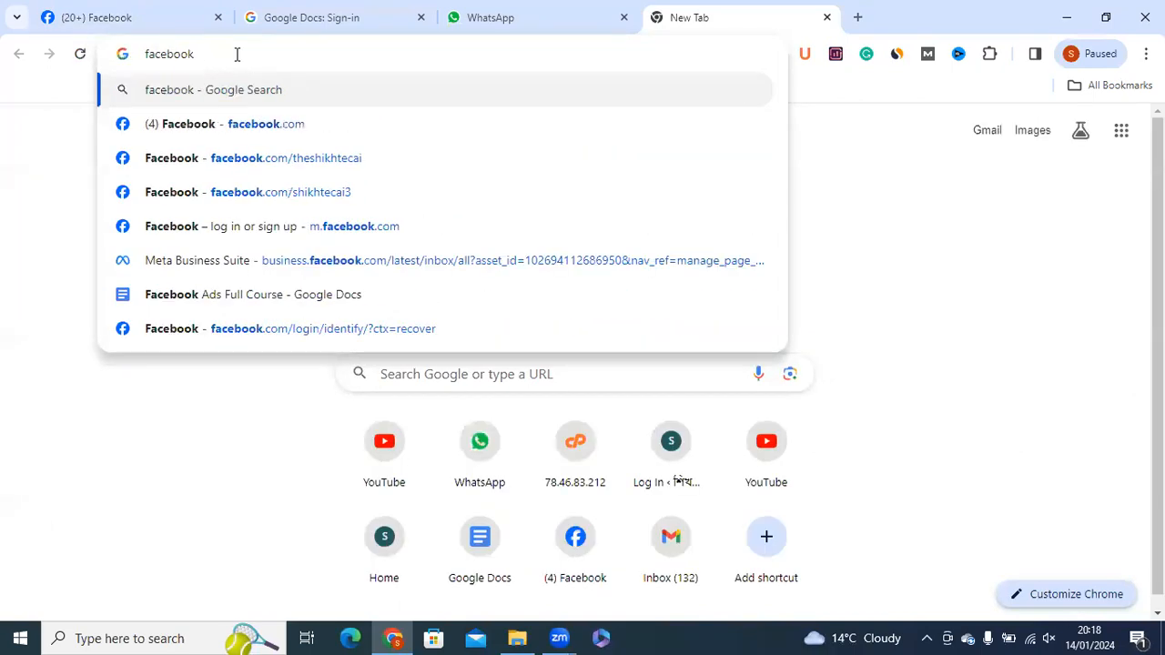
pyautogui.write(' p')
pyautogui.write('age ')
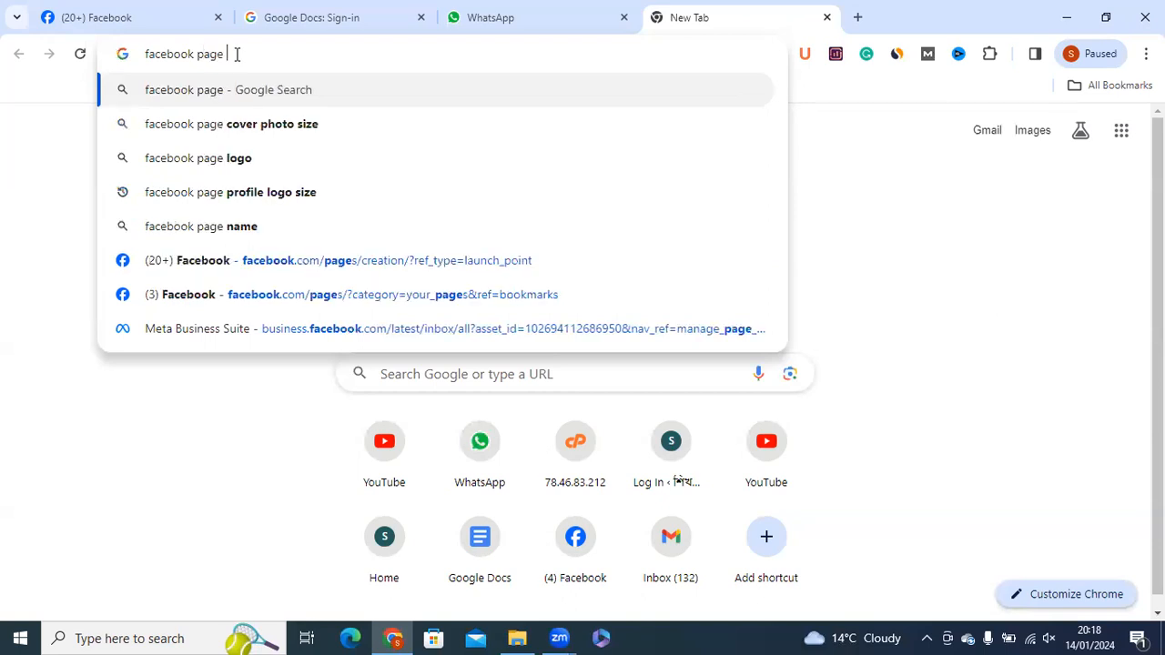
pyautogui.write('prof')
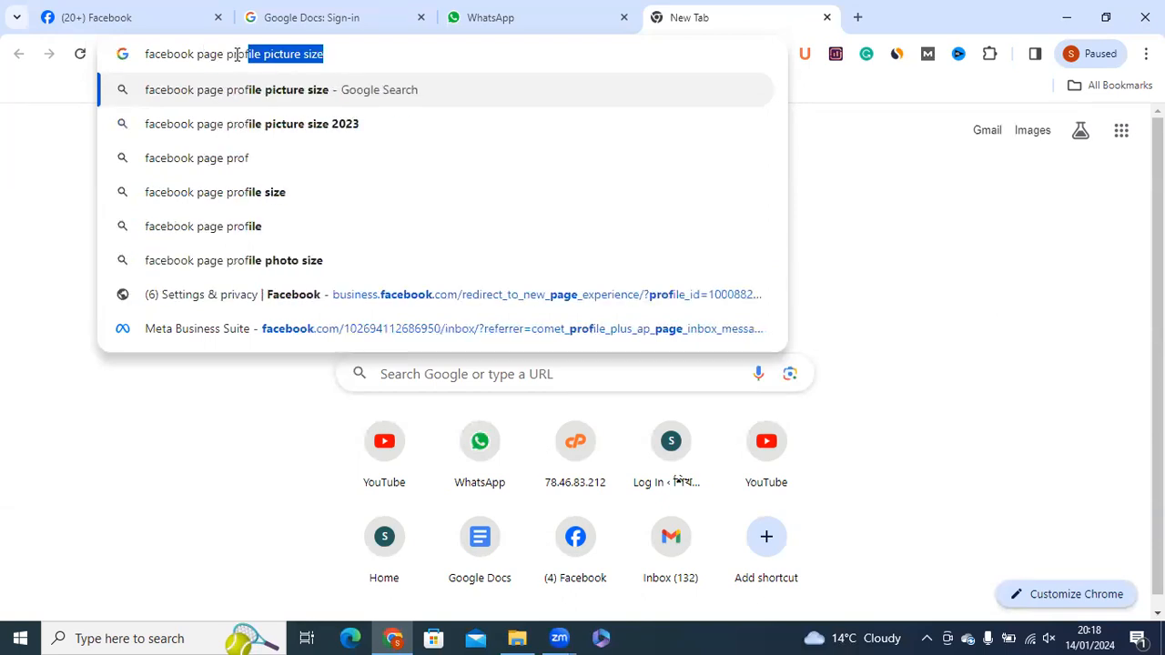
pyautogui.write('ile ')
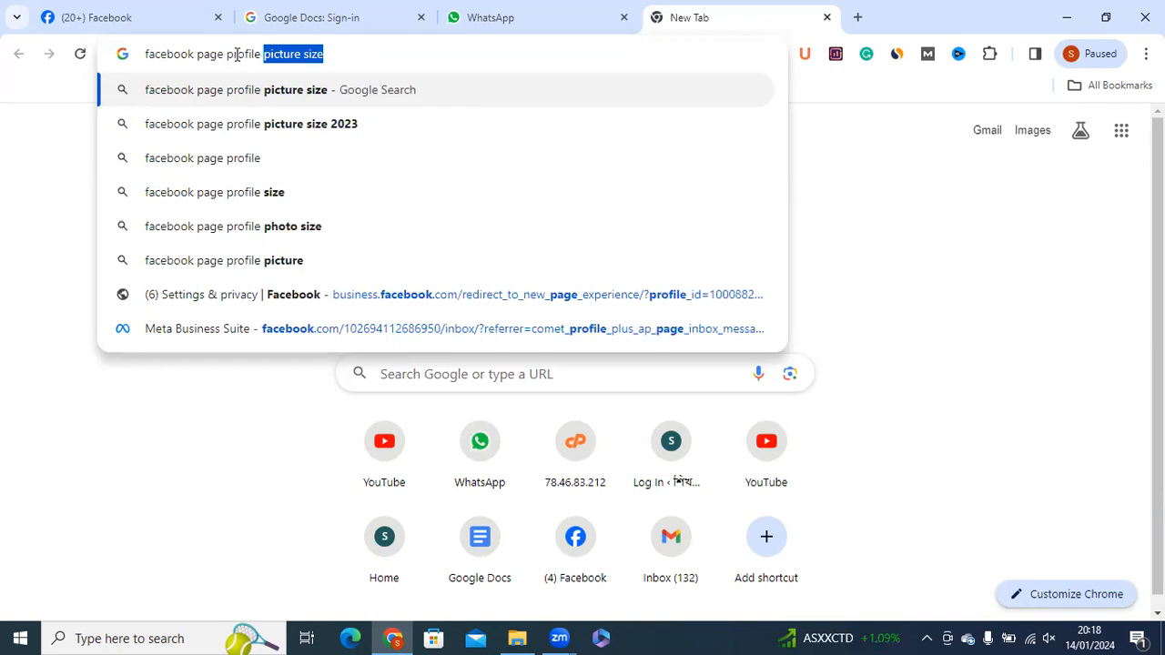
pyautogui.write('cove')
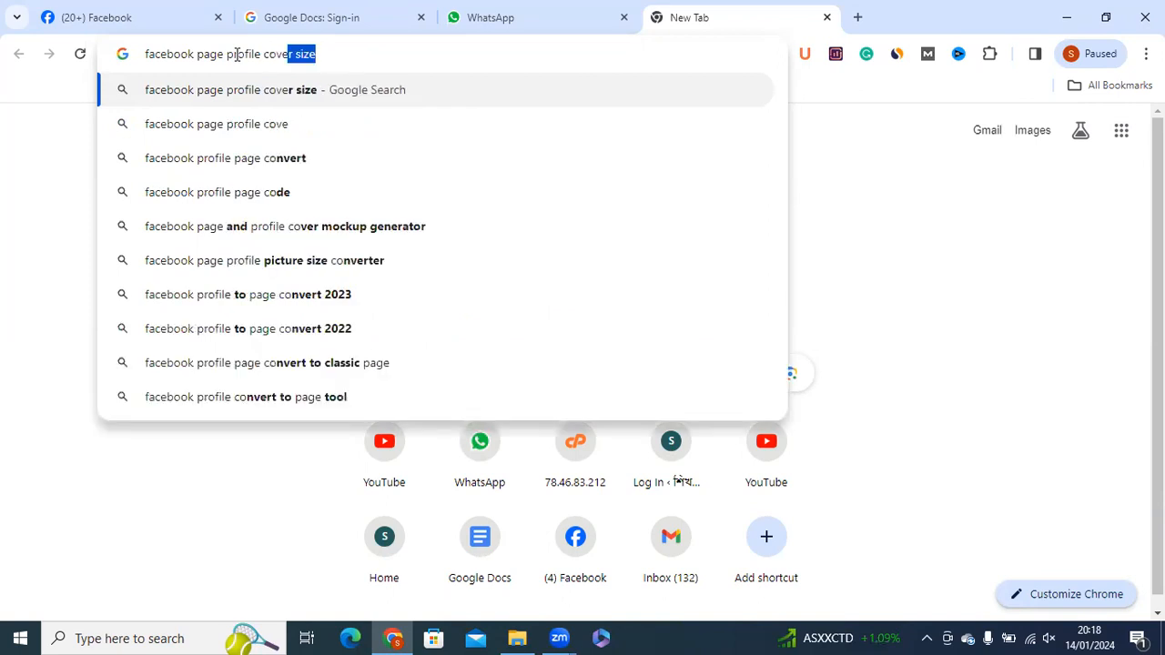
pyautogui.write('r')
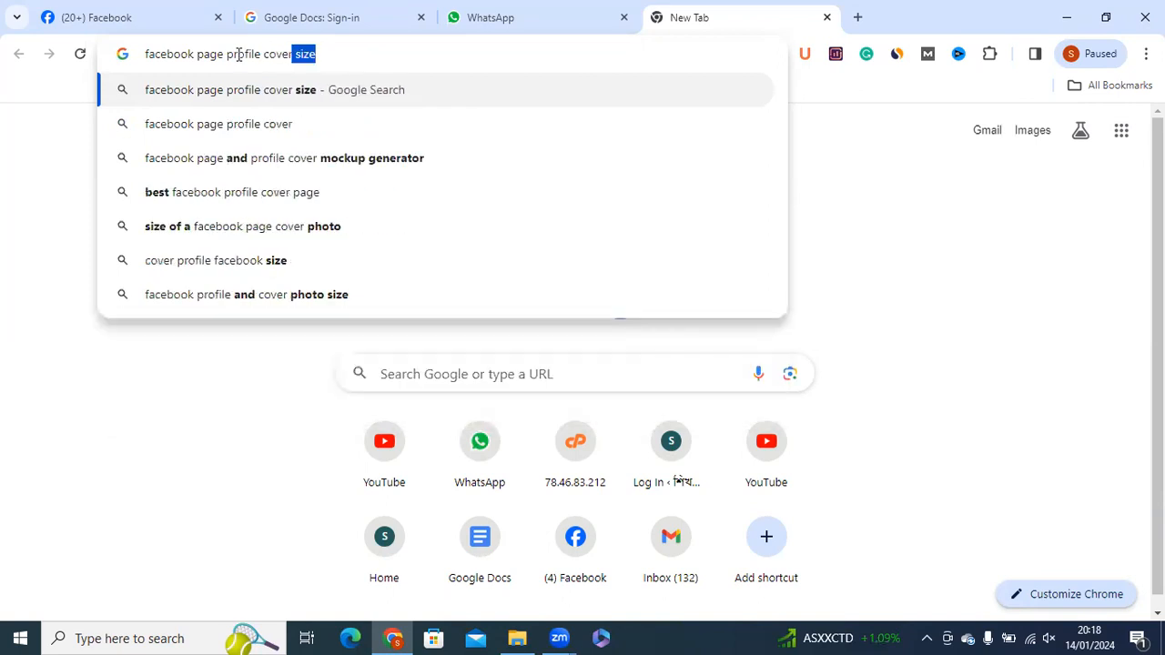
pyautogui.write(' siz')
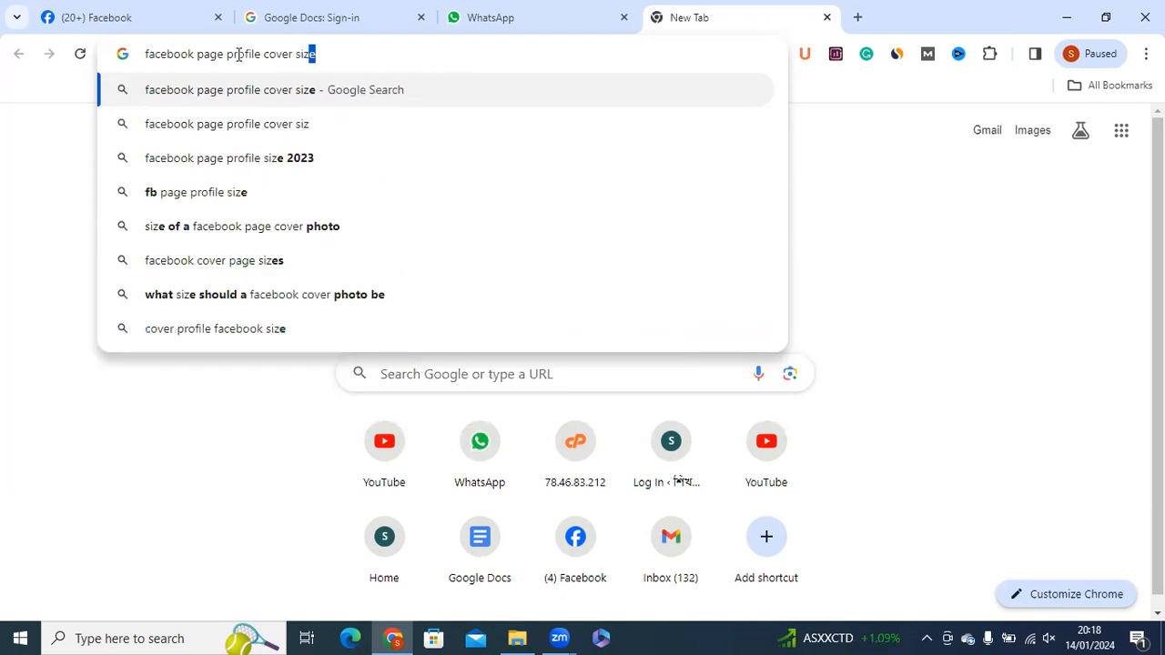
pyautogui.write('e')
pyautogui.press('Return')
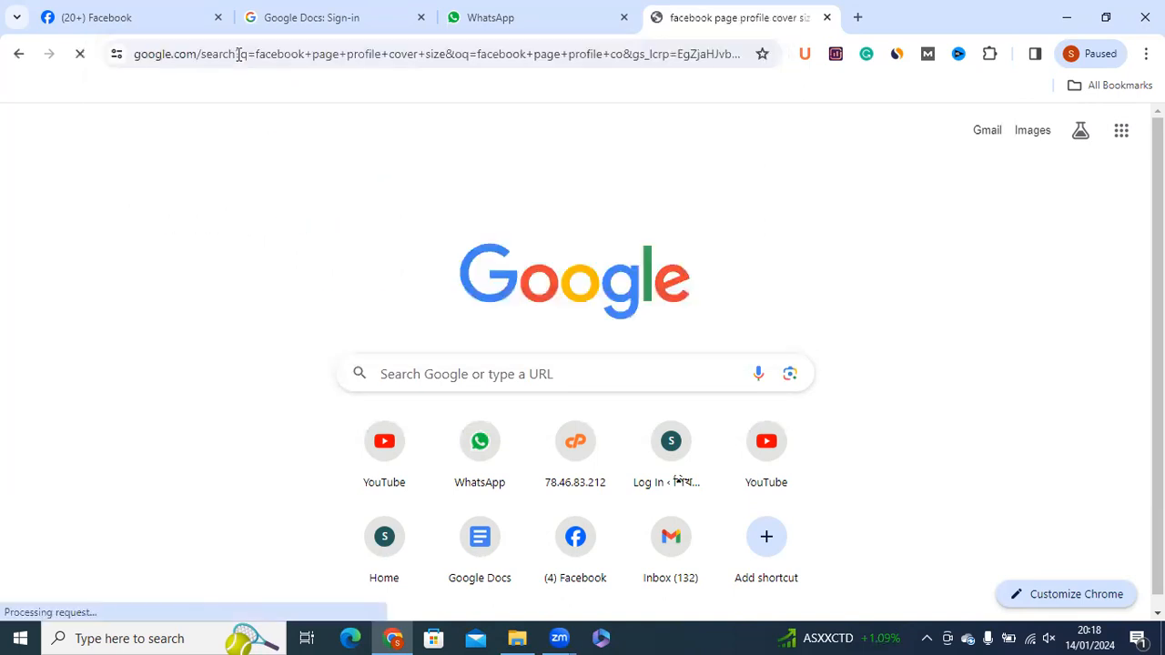
# Examine the cover photo dimensions in the featured result and in the answer to "What is Facebook cover photo size 2023?".
pyautogui.moveTo(560, 300); pyautogui.dragTo(242, 317)
pyautogui.click(603, 333)
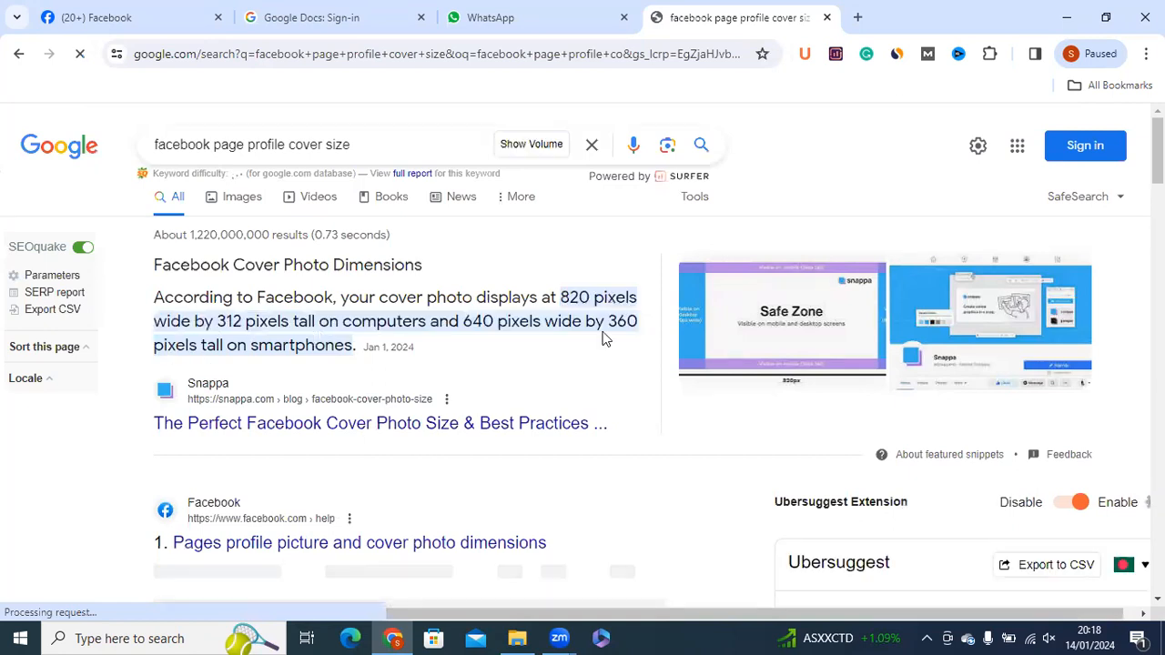
pyautogui.scroll(-2, 603, 337)
pyautogui.scroll(-3, 628, 253)
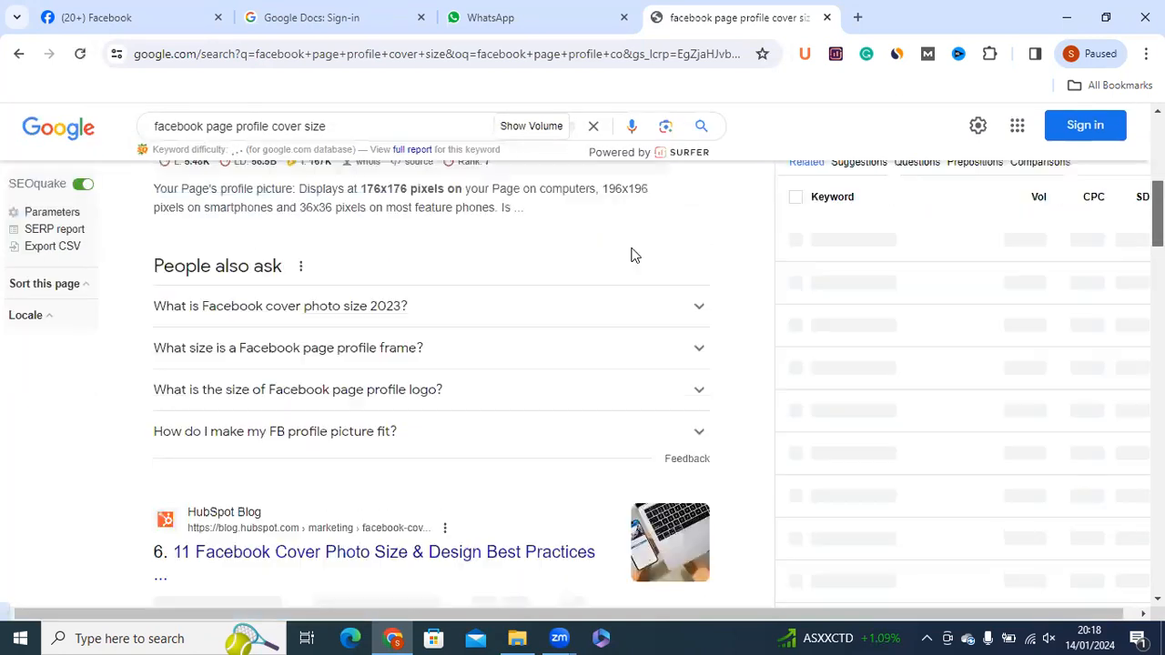
pyautogui.click(619, 309)
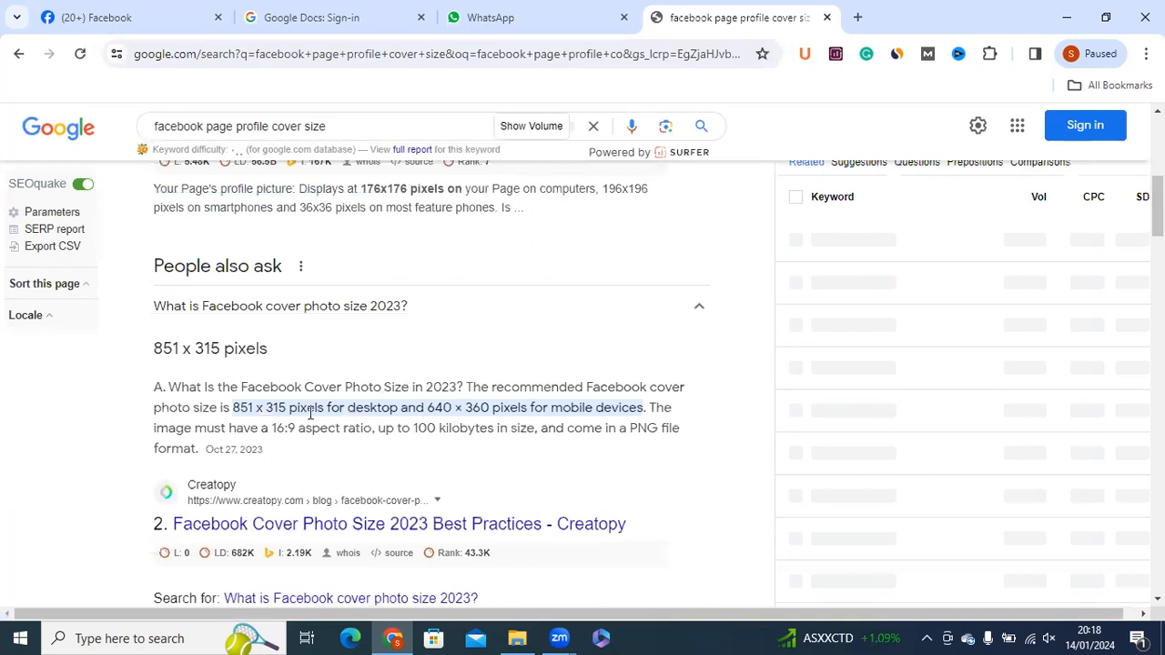
pyautogui.scroll(-1, 364, 400)
pyautogui.scroll(1, 698, 384)
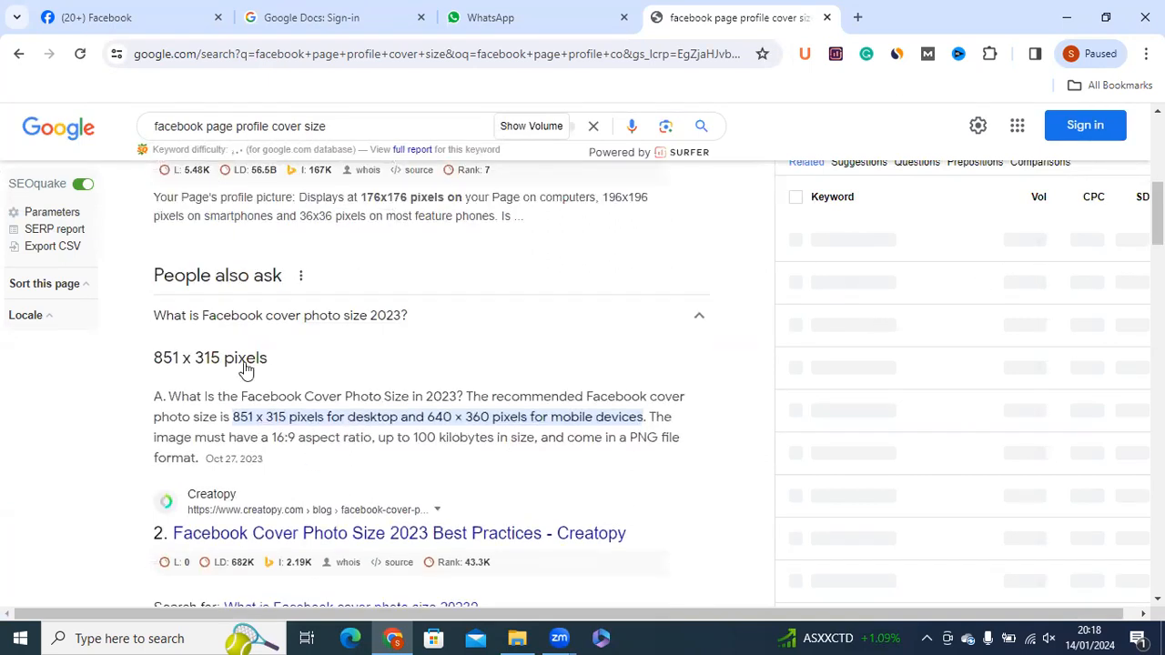
pyautogui.moveTo(256, 358); pyautogui.dragTo(153, 358)
pyautogui.click(293, 363)
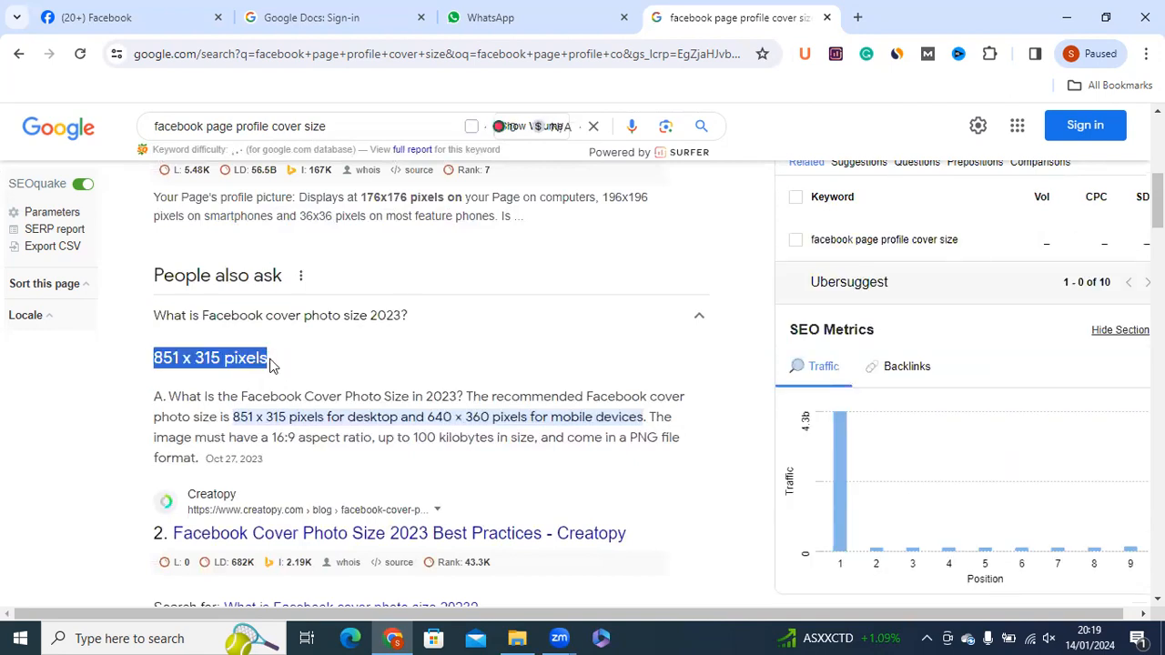
pyautogui.click(322, 357)
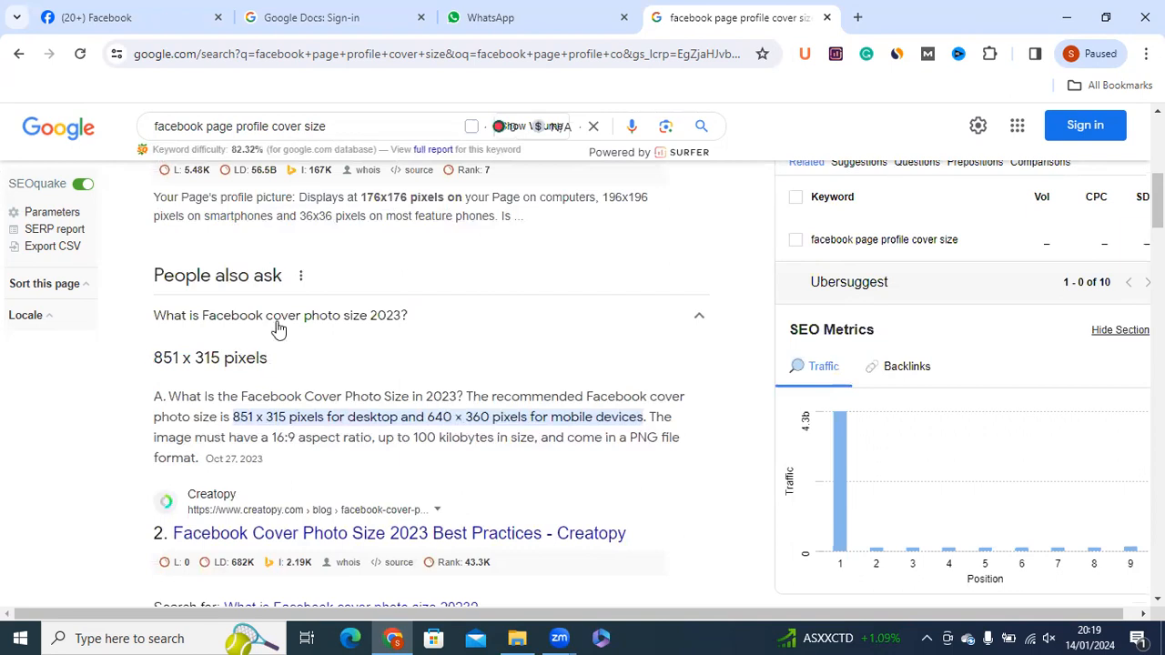
pyautogui.moveTo(156, 356); pyautogui.dragTo(277, 358)
pyautogui.click(1107, 287)
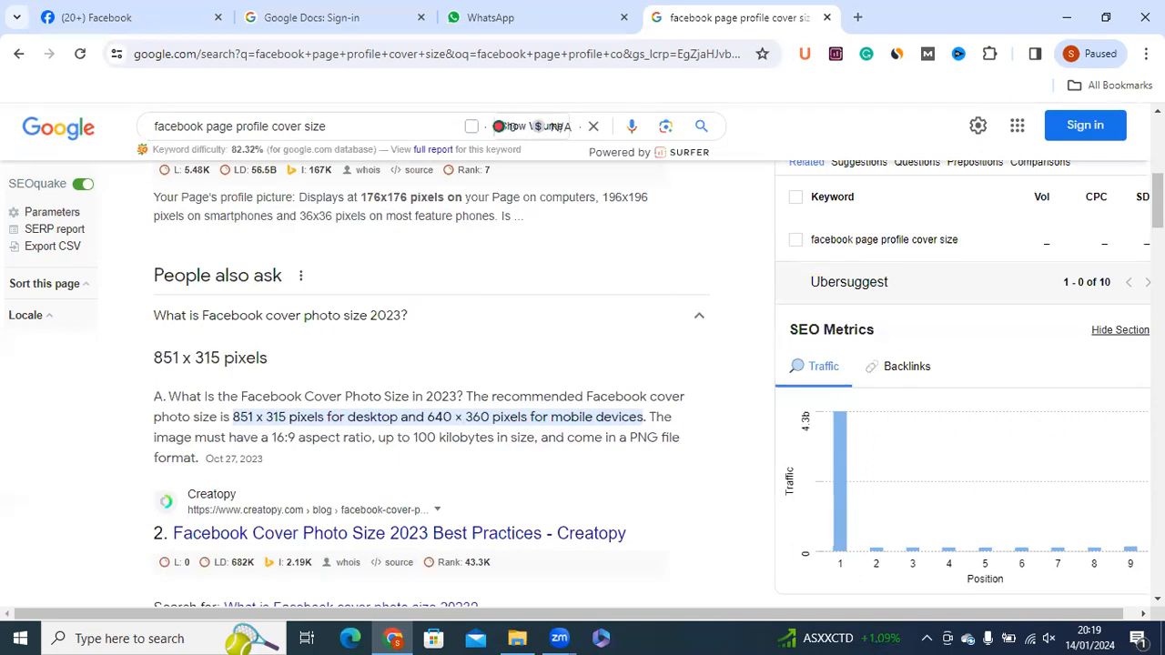
# Expand the question "What size is a Facebook page profile frame?" and examine the minimum profile picture dimensions in its answer.
pyautogui.scroll(-3, 624, 379)
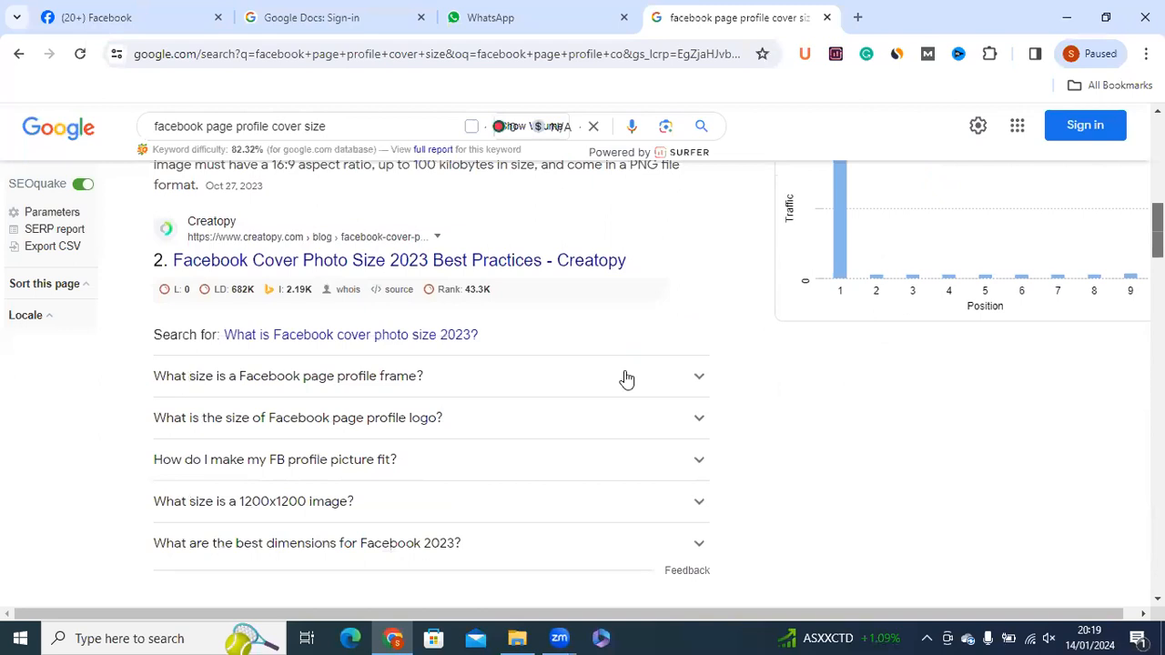
pyautogui.click(596, 376)
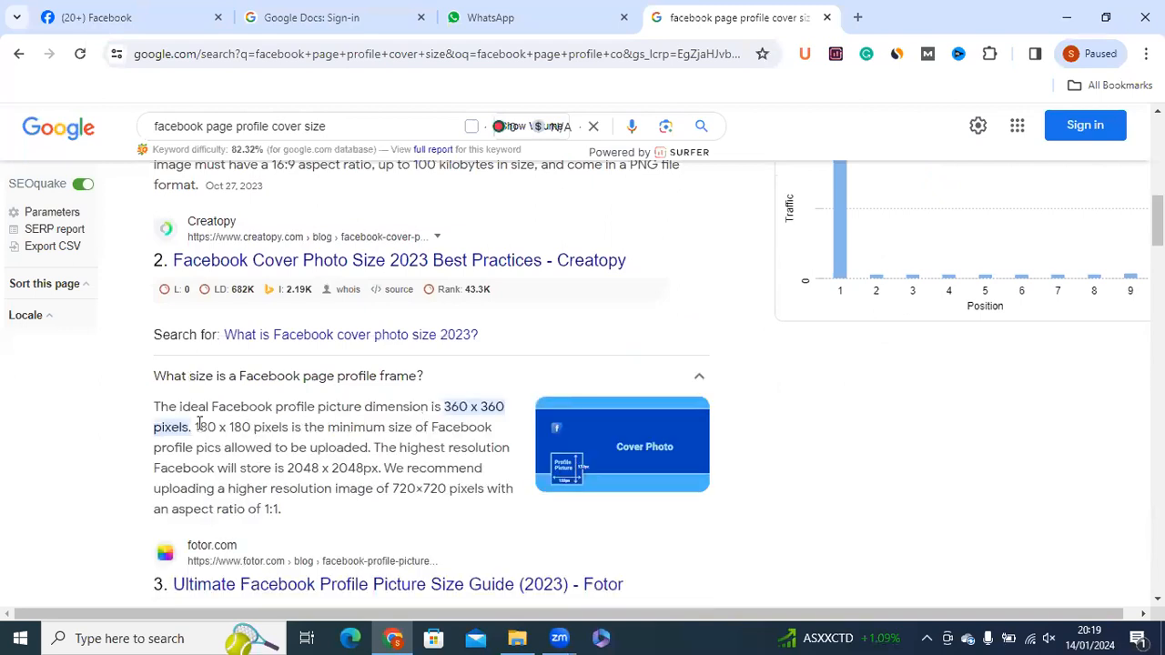
pyautogui.moveTo(197, 427); pyautogui.dragTo(309, 435)
pyautogui.click(233, 435)
pyautogui.moveTo(194, 428); pyautogui.dragTo(302, 435)
pyautogui.click(294, 460)
pyautogui.scroll(-4, 1158, 223)
pyautogui.scroll(5, 1157, 223)
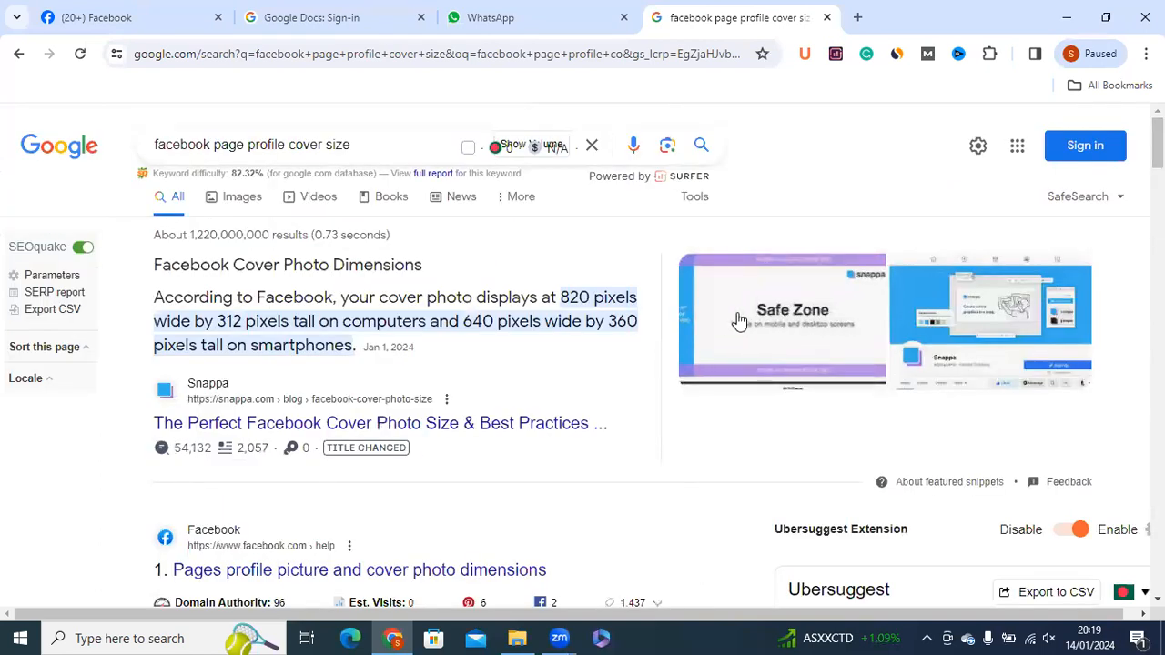
# Remove "cover" from the query to search for "facebook page profile size" and examine the desktop and mobile dimensions in the featured answer.
pyautogui.doubleClick(293, 144)
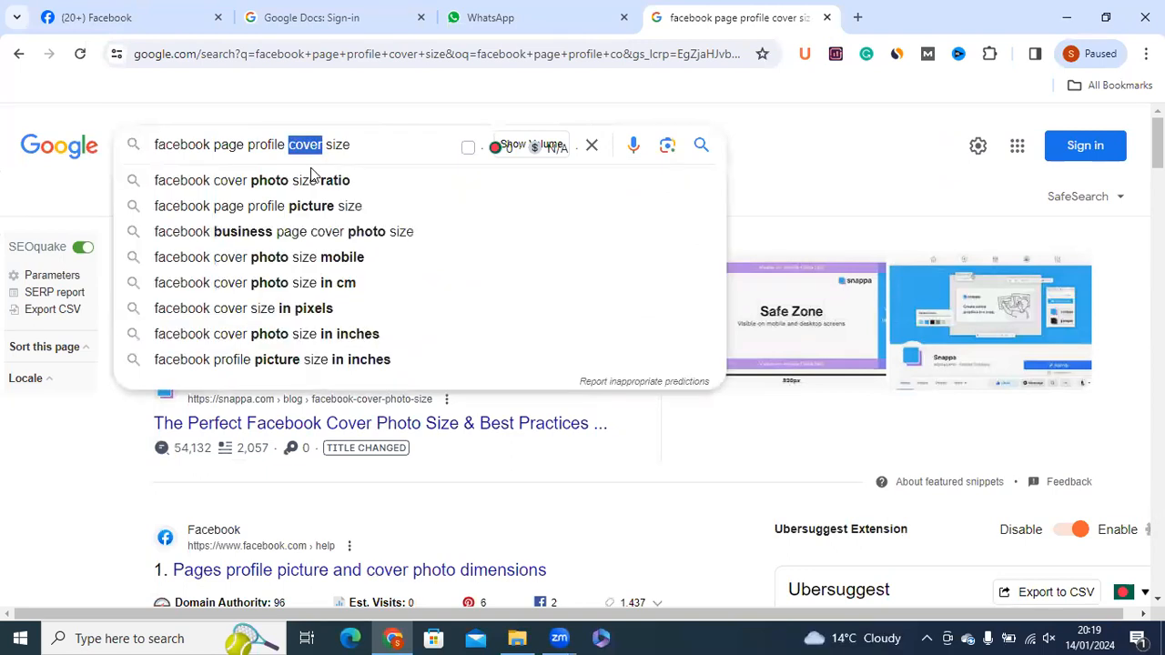
pyautogui.press('BackSpace')
pyautogui.press('Return')
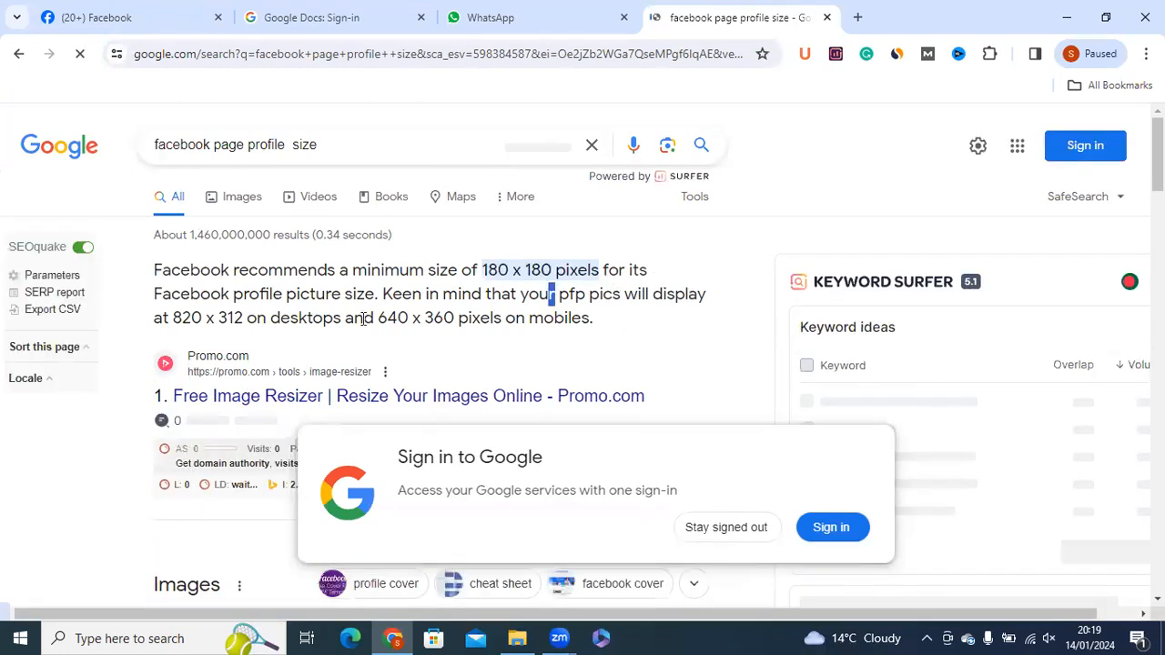
pyautogui.moveTo(172, 318); pyautogui.dragTo(292, 315)
pyautogui.click(173, 324)
pyautogui.click(373, 319)
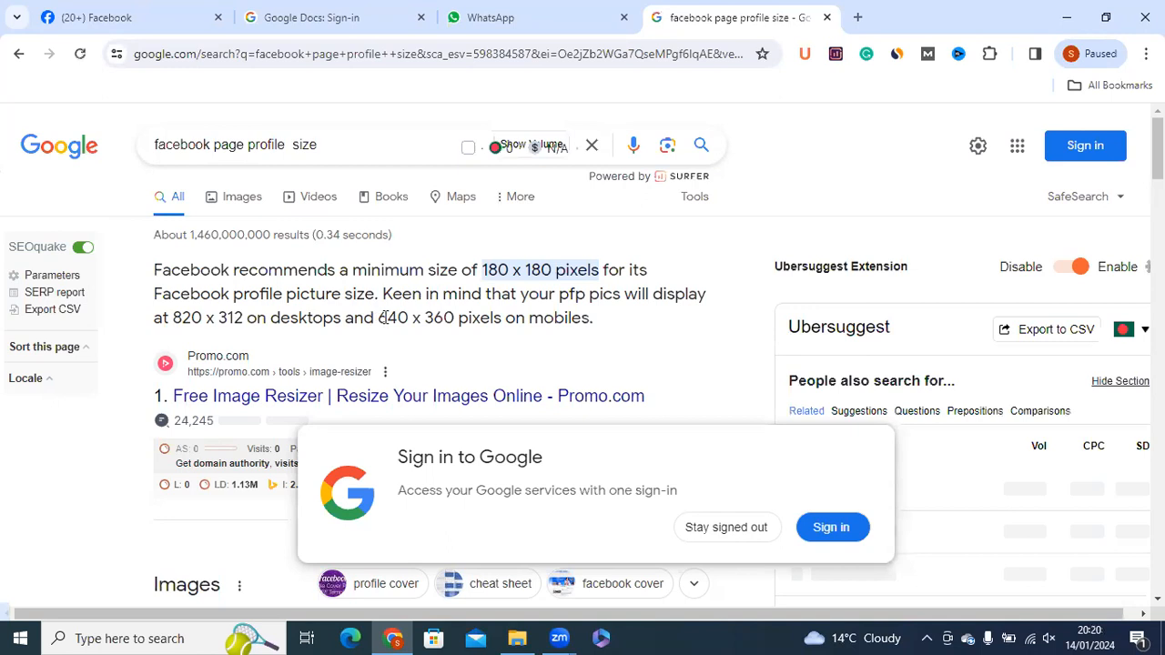
pyautogui.moveTo(458, 315); pyautogui.dragTo(466, 315)
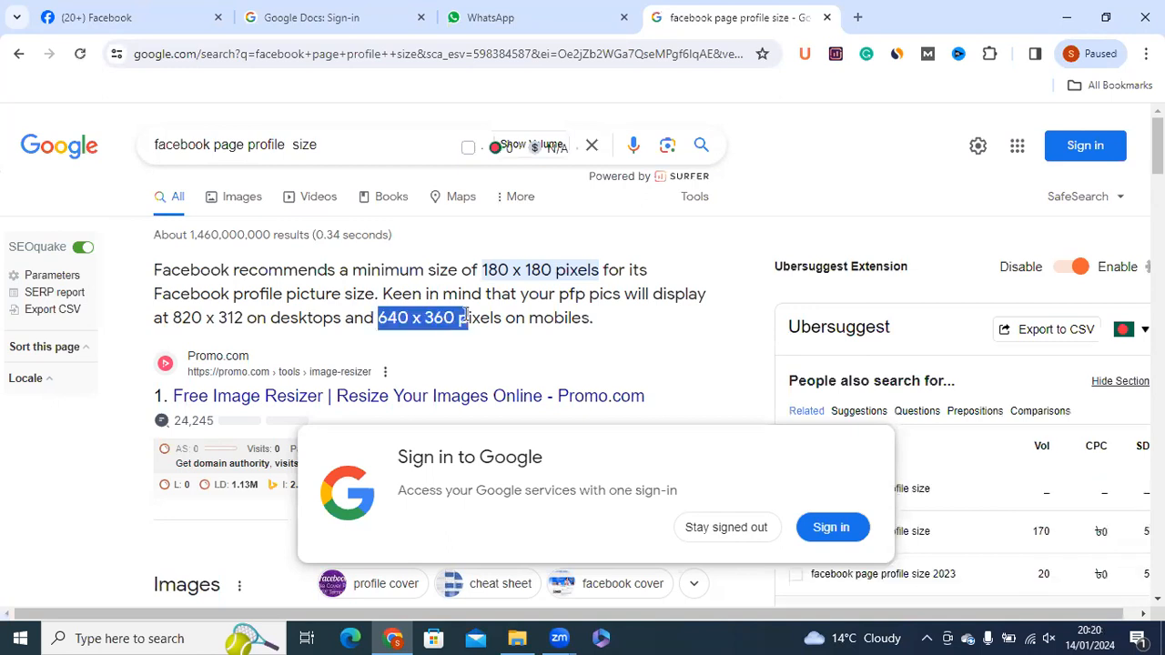
pyautogui.moveTo(386, 316); pyautogui.dragTo(455, 316)
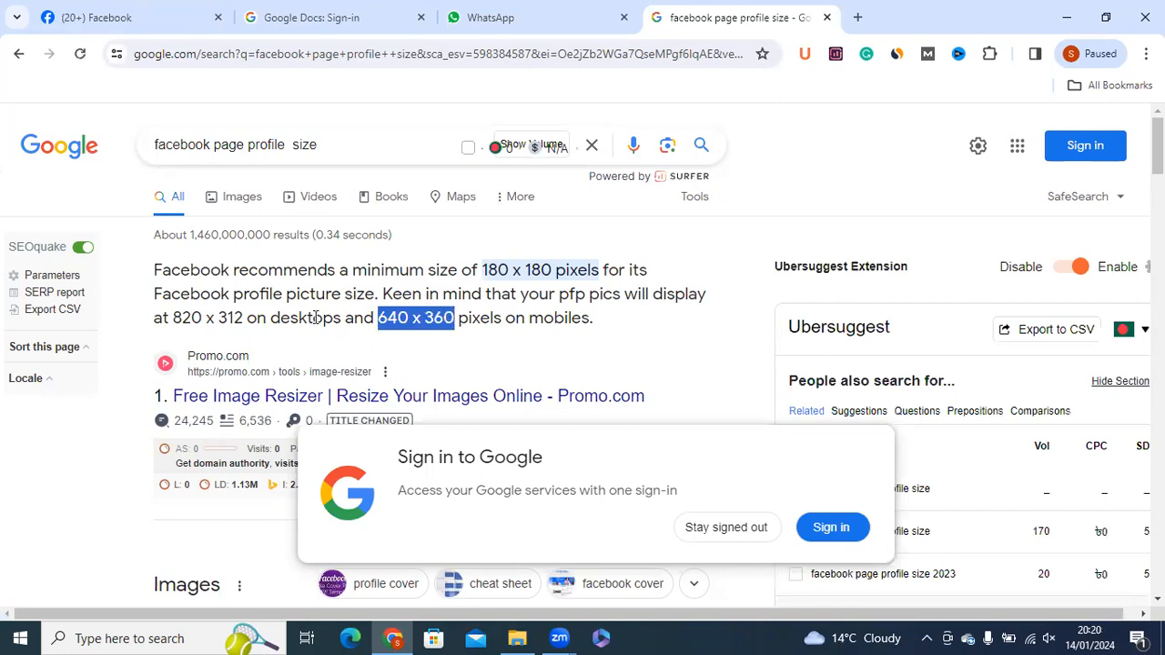
# View the Page's cover and profile picture on Facebook, and re-examine the mobile and desktop display dimensions in the Google answer.
pyautogui.click(402, 321)
pyautogui.click(104, 9)
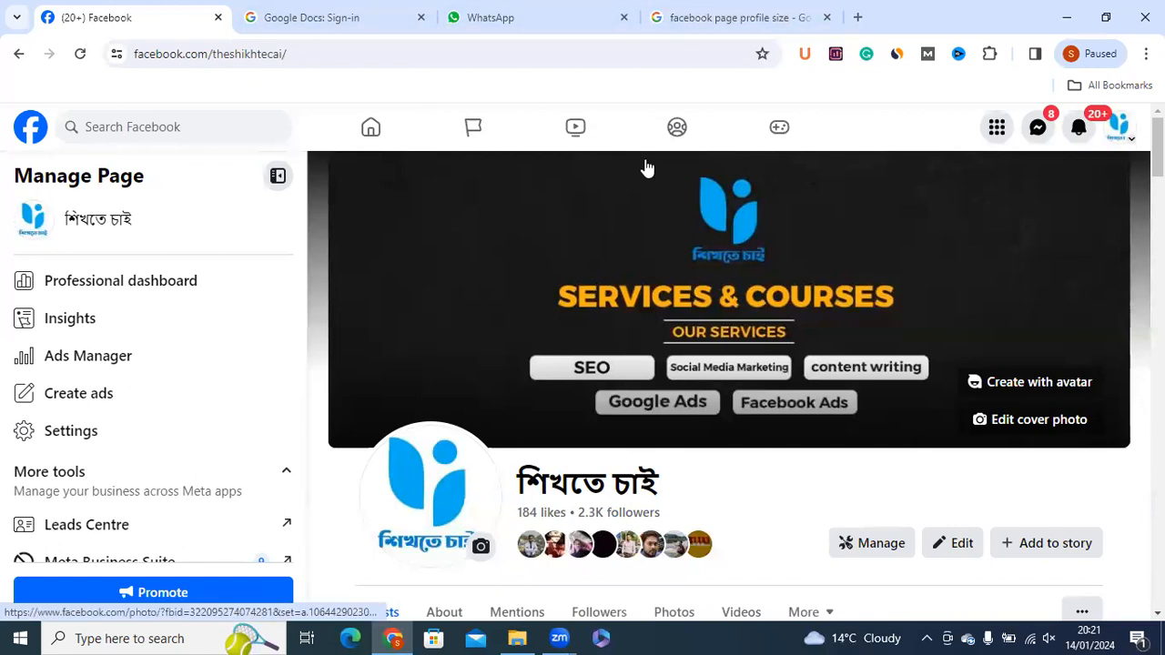
pyautogui.click(697, 14)
pyautogui.moveTo(377, 318); pyautogui.dragTo(457, 319)
pyautogui.click(605, 312)
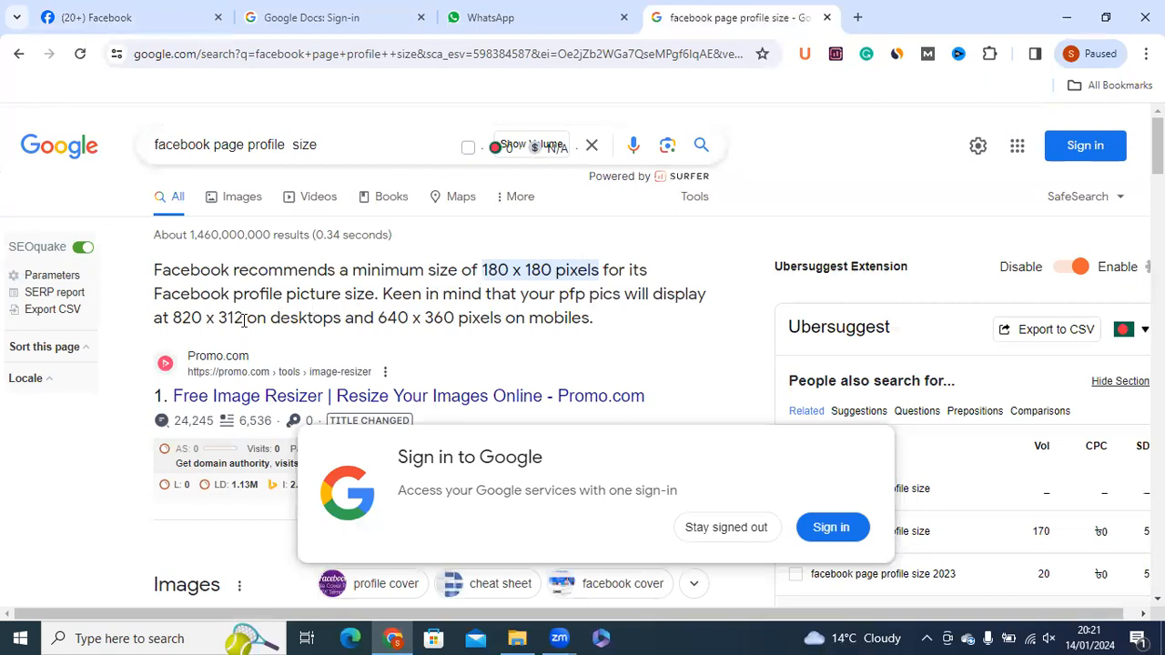
pyautogui.moveTo(244, 320); pyautogui.dragTo(172, 320)
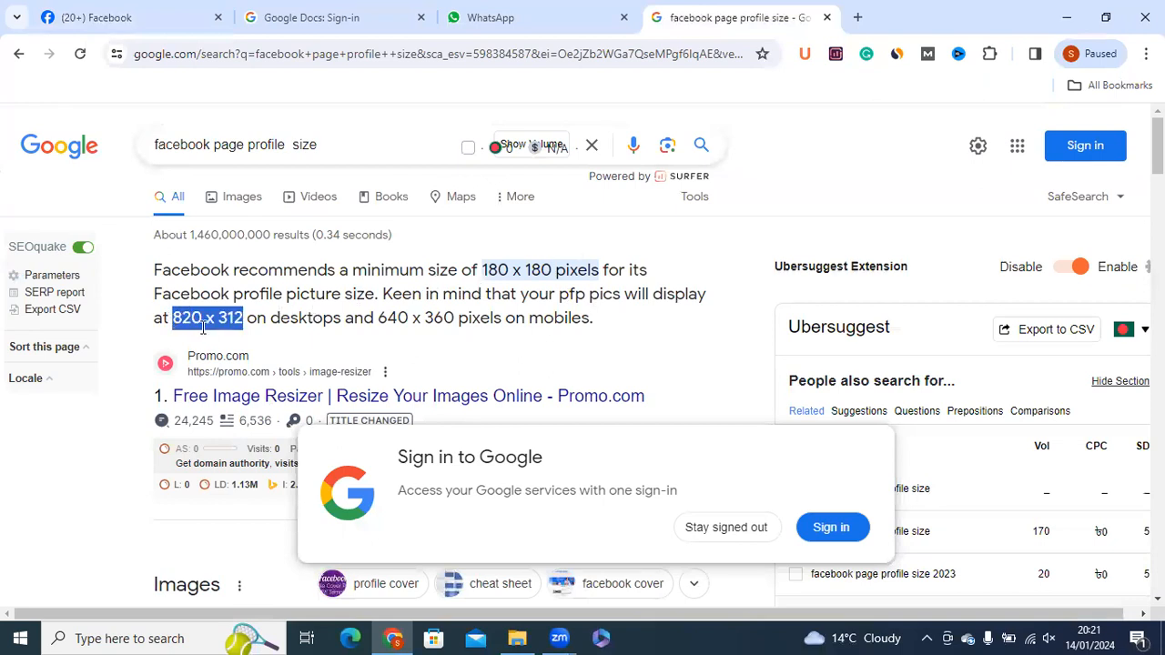
pyautogui.click(211, 320)
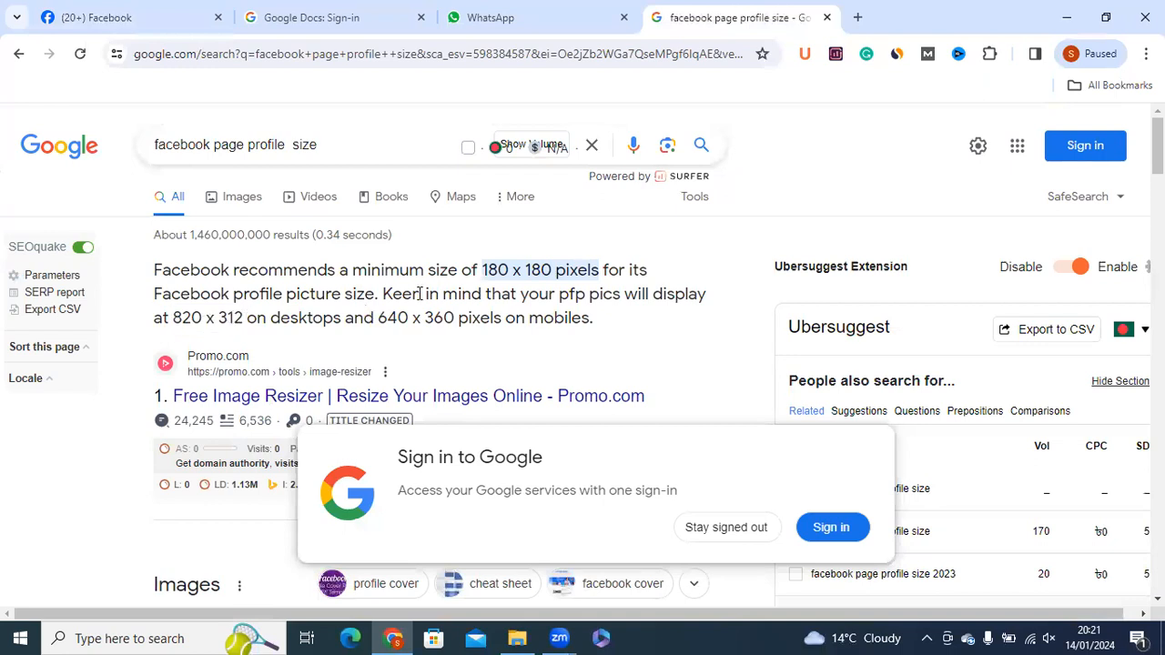
# Examine the recommended minimum profile picture size in the featured Google answer.
pyautogui.moveTo(479, 268); pyautogui.dragTo(630, 268)
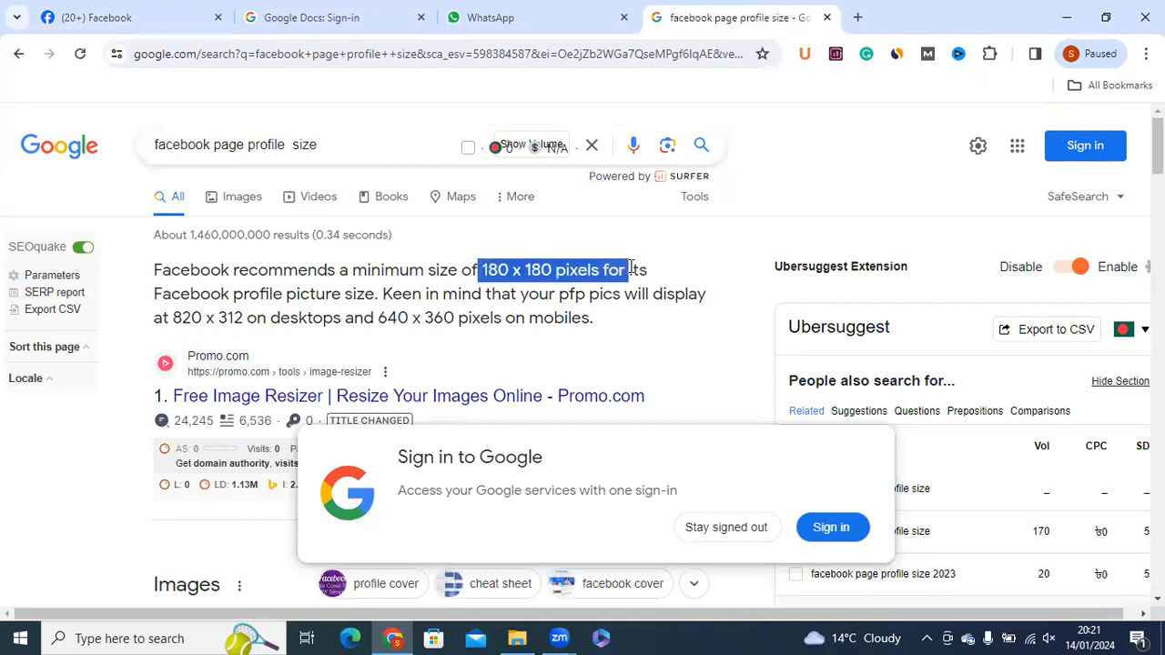
pyautogui.click(472, 279)
pyautogui.moveTo(483, 269); pyautogui.dragTo(593, 270)
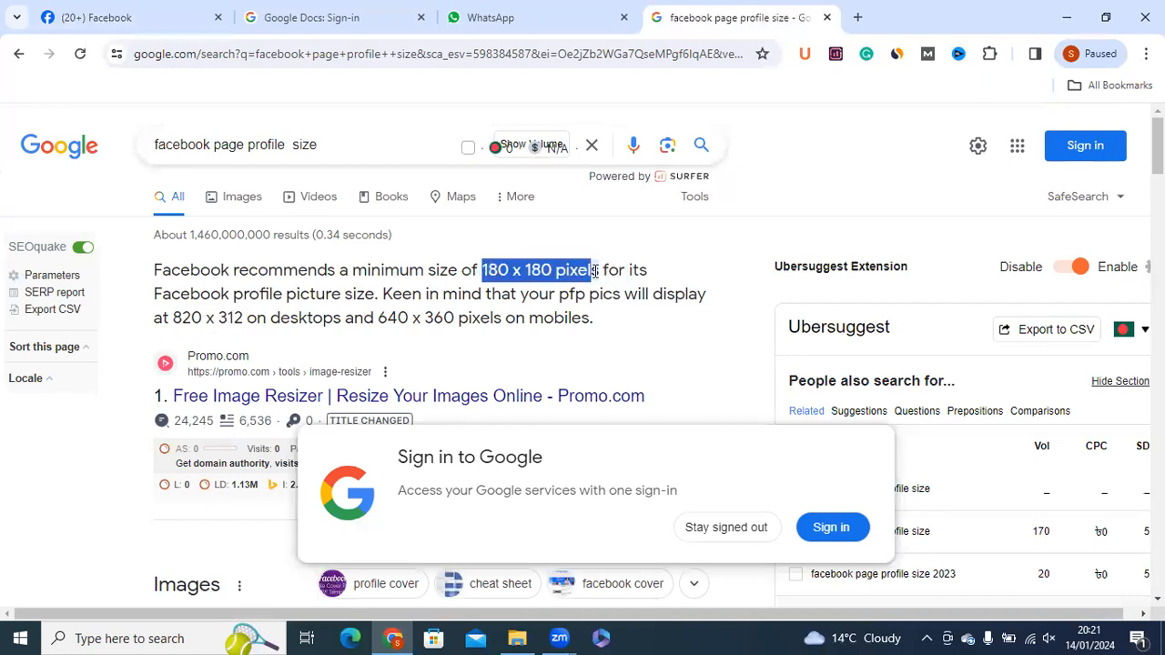
pyautogui.click(473, 282)
pyautogui.moveTo(484, 270); pyautogui.dragTo(566, 271)
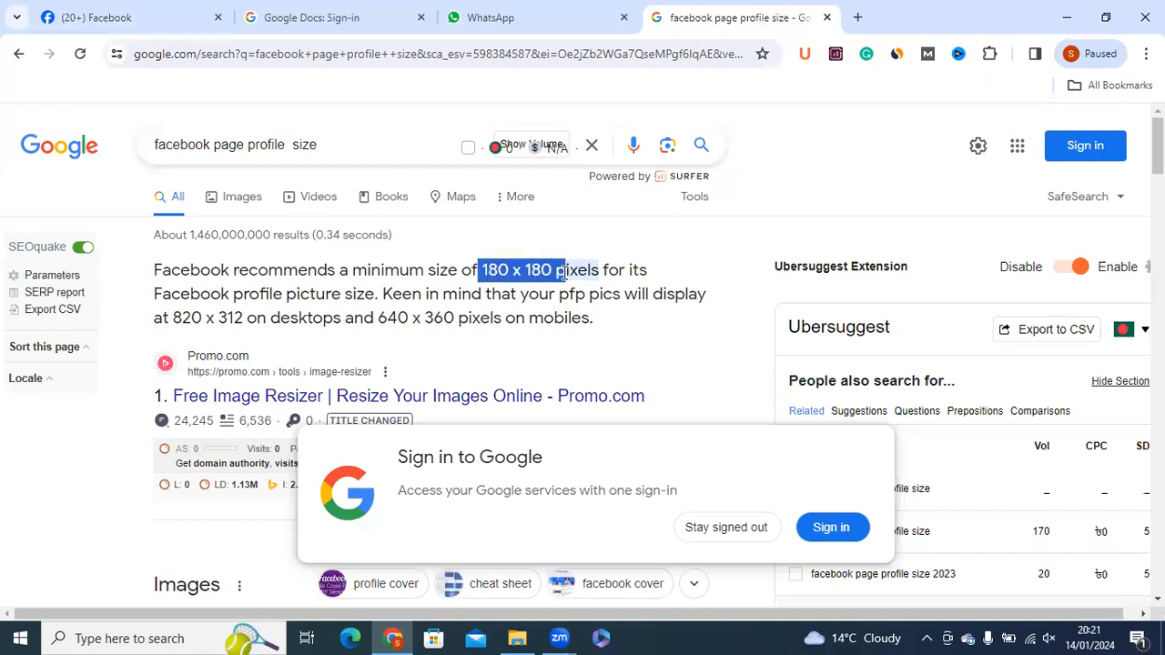
pyautogui.click(451, 270)
pyautogui.moveTo(484, 270); pyautogui.dragTo(568, 270)
pyautogui.click(448, 272)
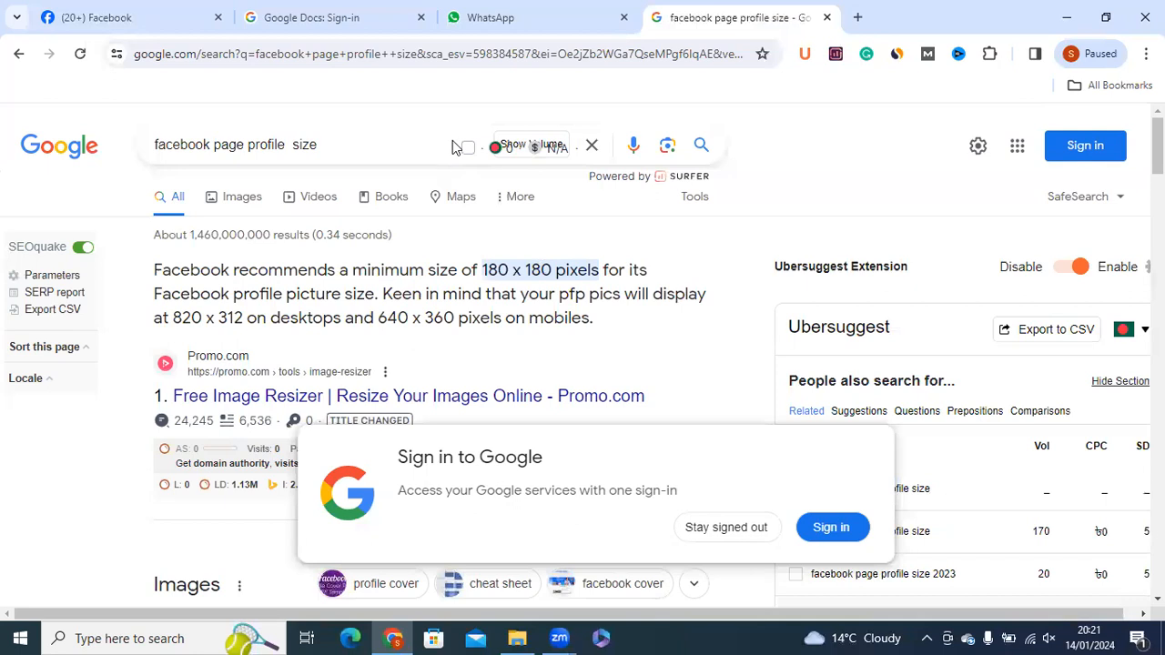
# Return to the Facebook Page and open its action button for editing.
pyautogui.click(204, 9)
pyautogui.scroll(-1, 892, 273)
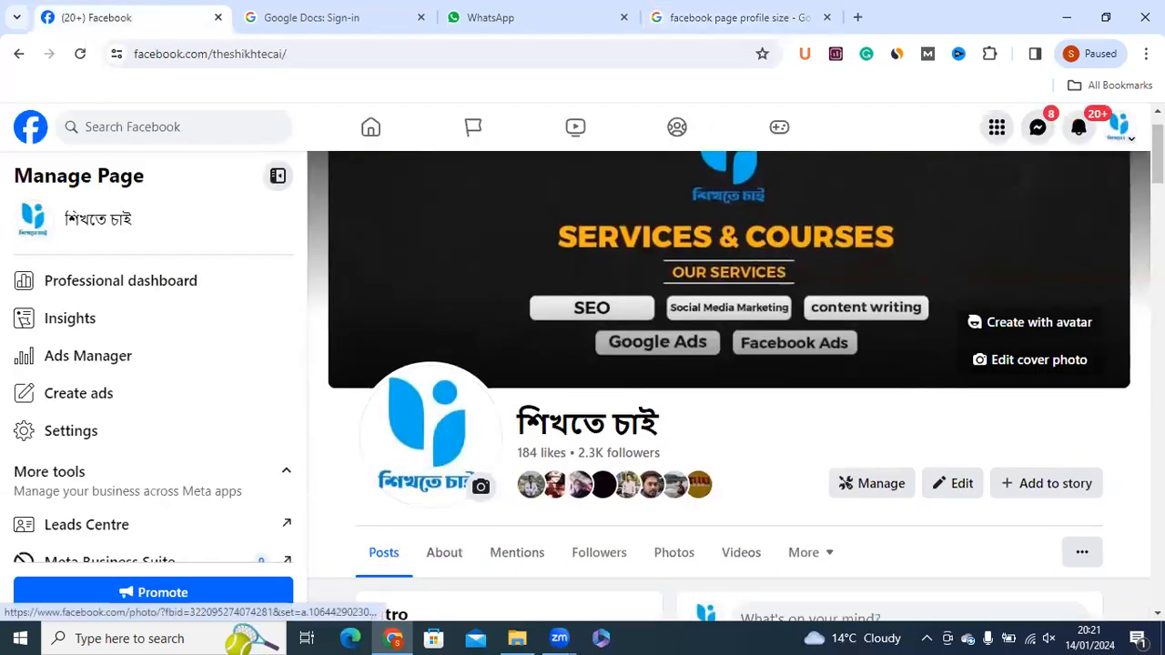
pyautogui.scroll(-2, 728, 364)
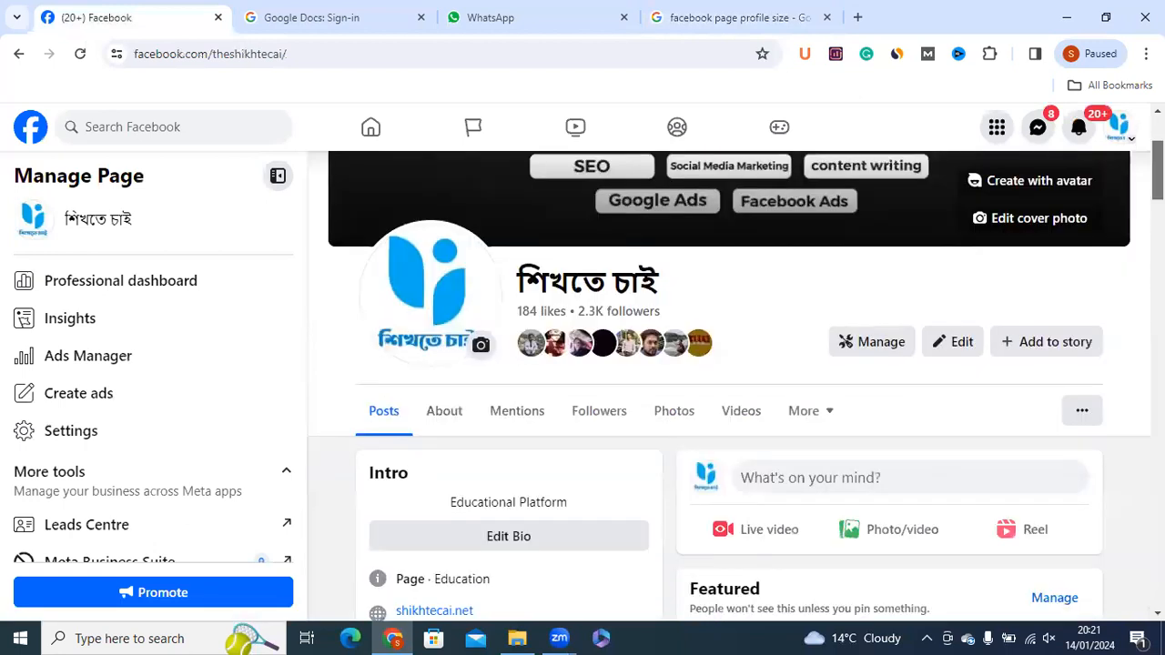
pyautogui.scroll(-1, 988, 312)
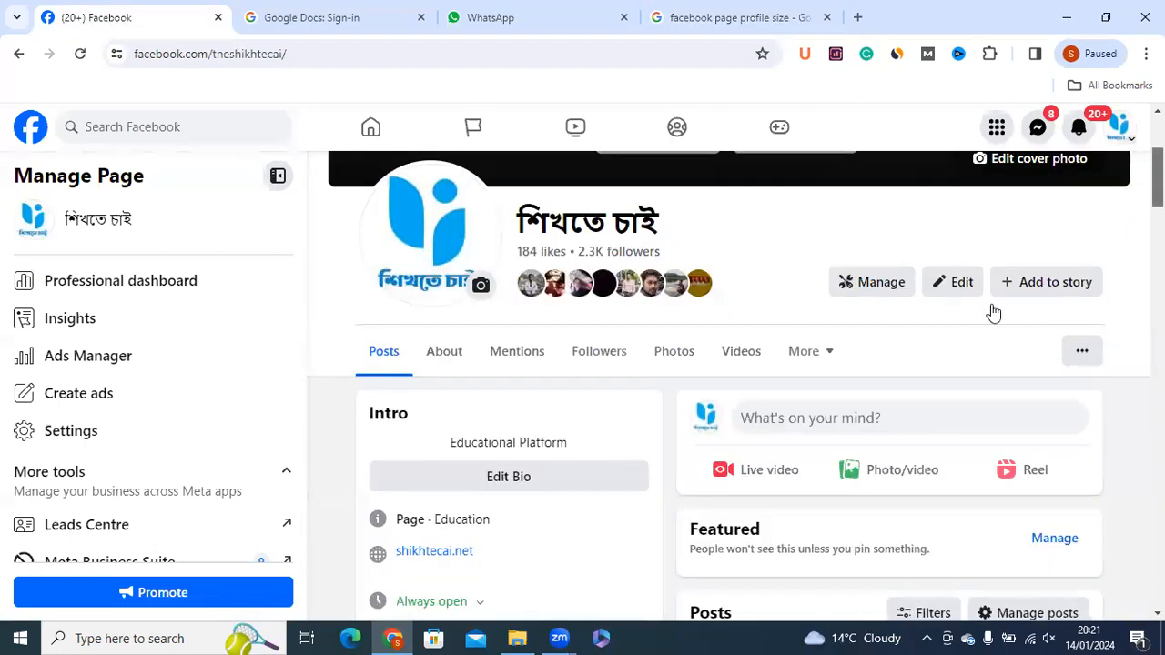
pyautogui.click(1079, 353)
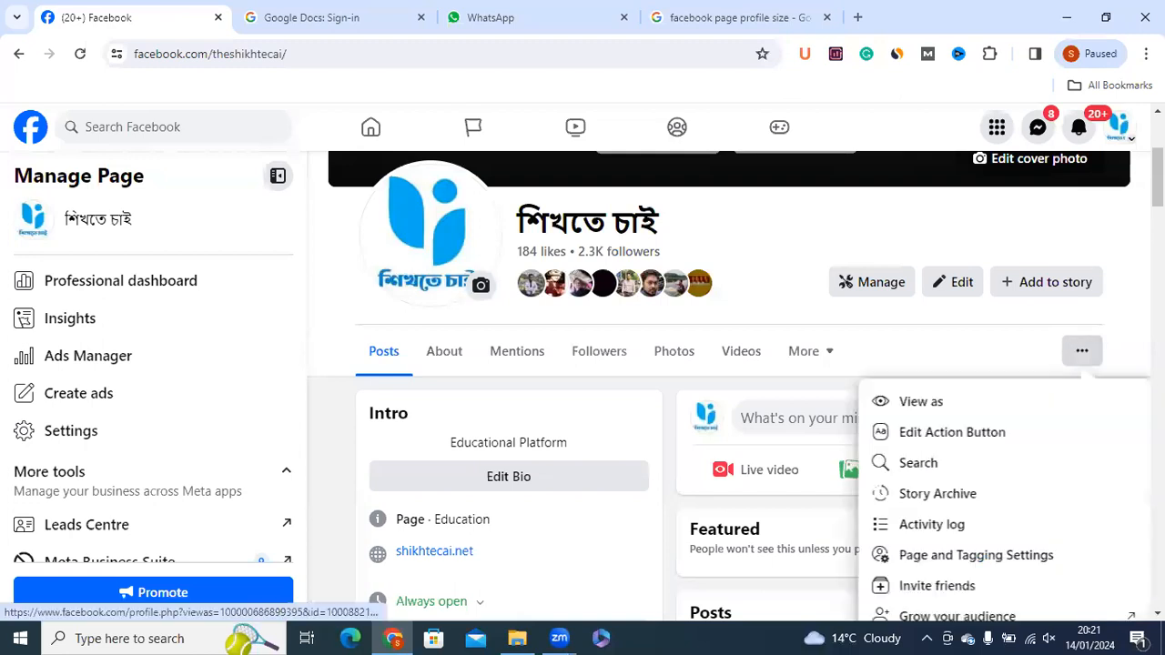
pyautogui.scroll(-1, 951, 386)
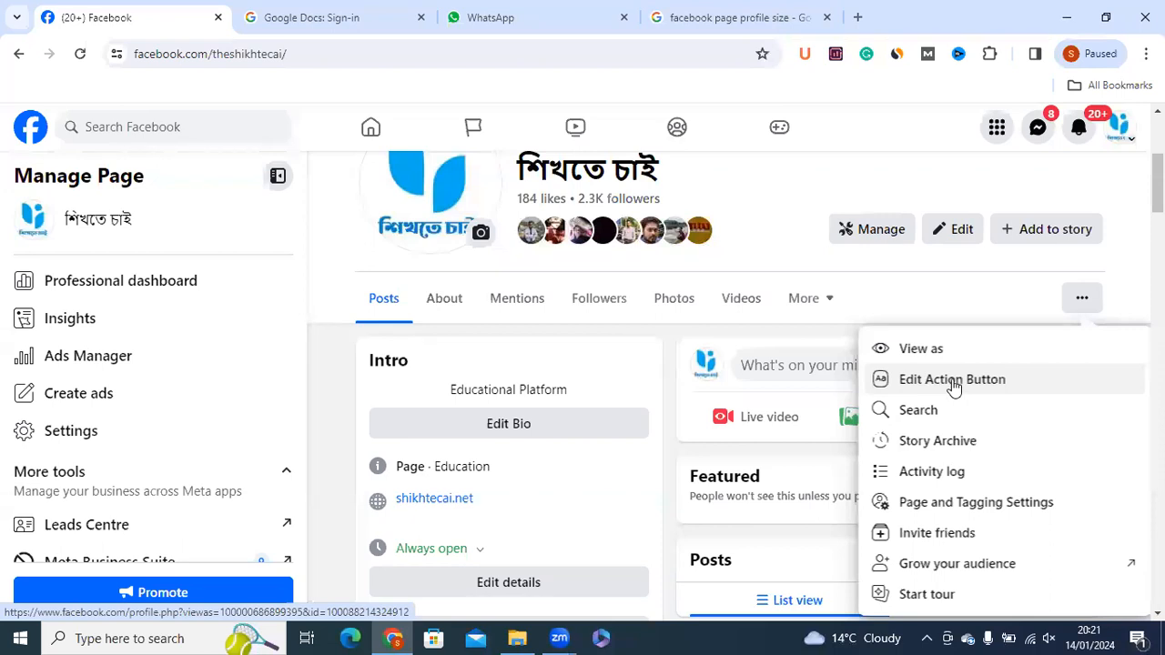
pyautogui.click(956, 381)
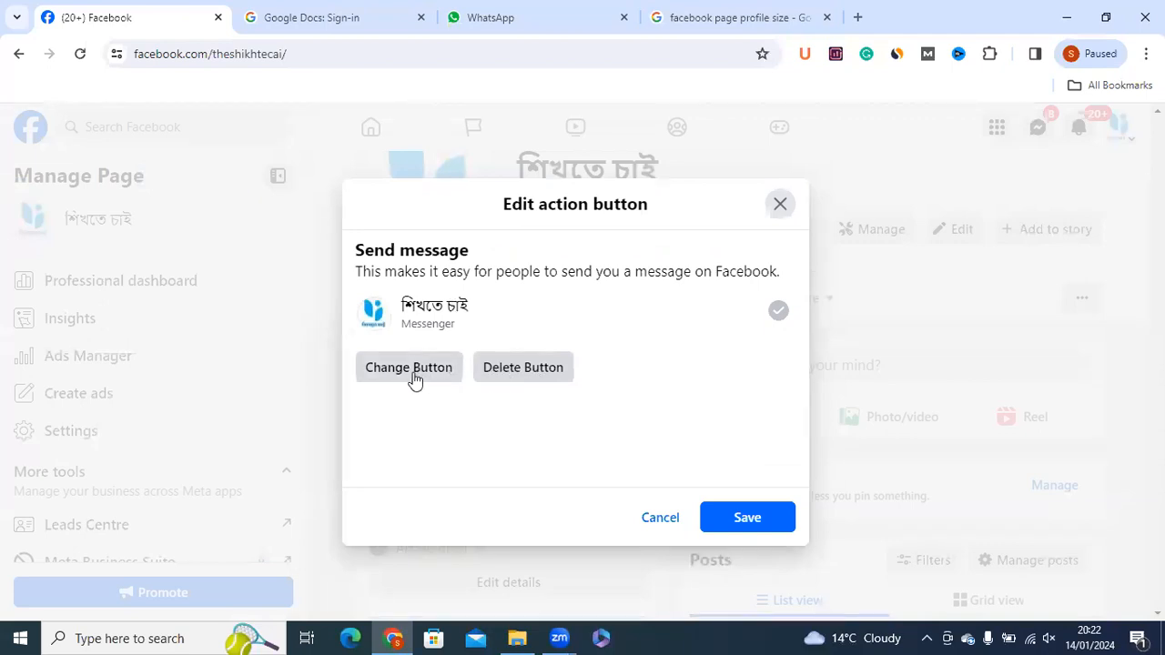
# Choose to change the Page's Send message action button so the alternative button options can be selected.
pyautogui.click(509, 369)
pyautogui.click(640, 410)
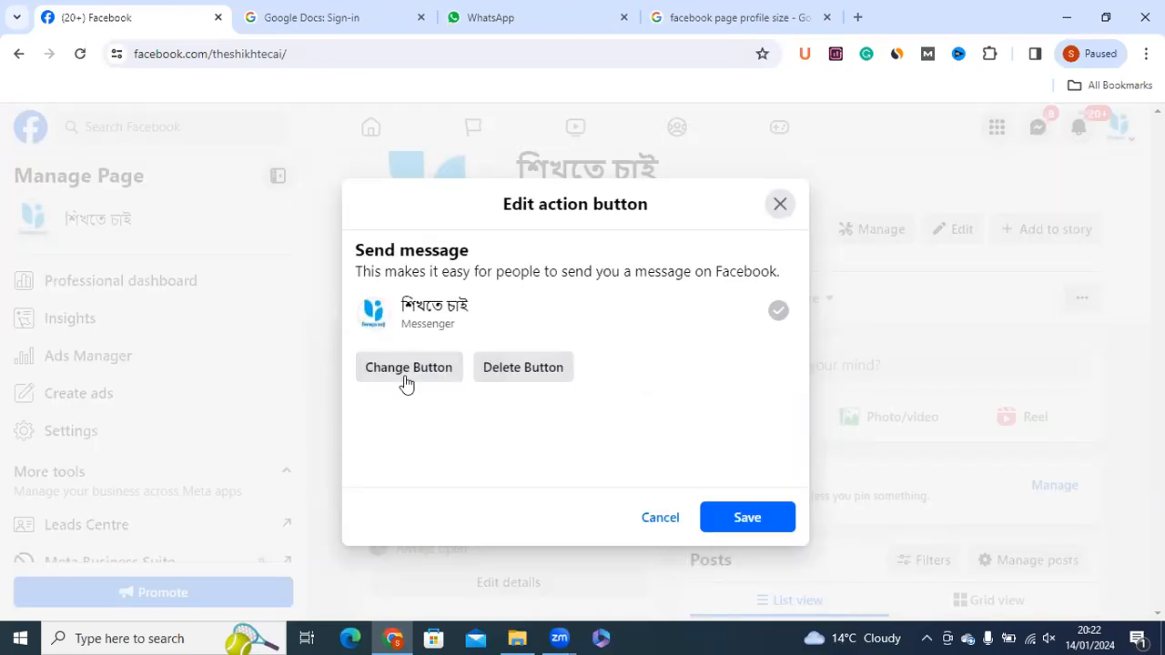
pyautogui.click(406, 379)
# Review the instructions and the full list of action button options, from supporting and contacting the Page to linking a group or app.
pyautogui.moveTo(500, 229); pyautogui.dragTo(355, 227)
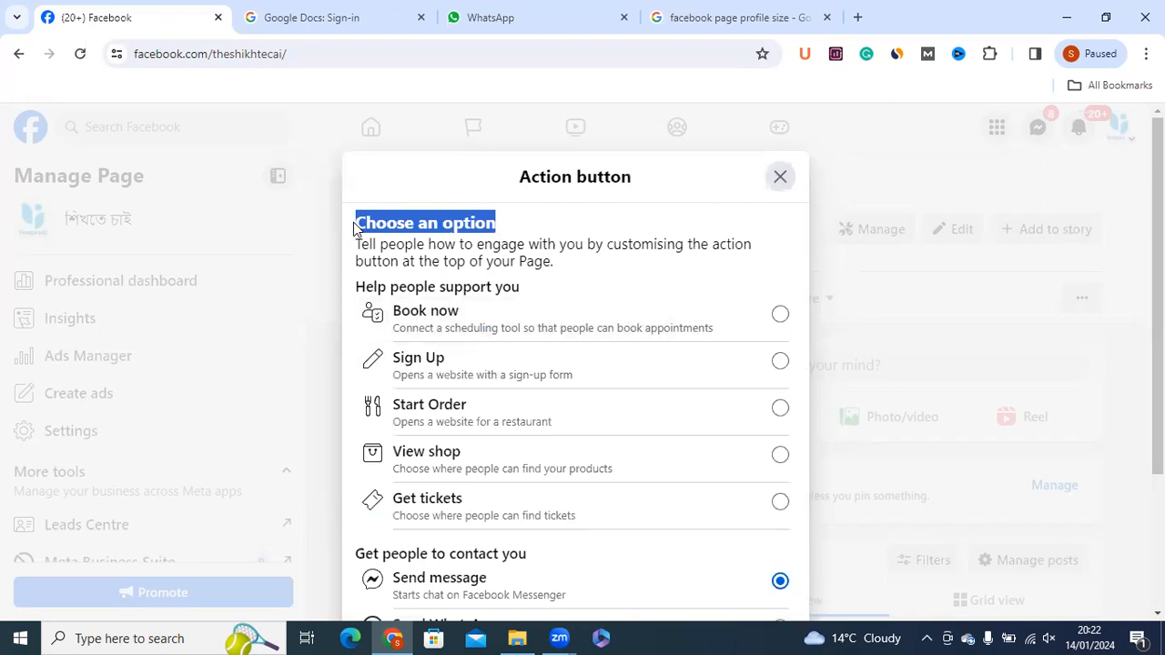
pyautogui.click(518, 250)
pyautogui.moveTo(800, 361); pyautogui.dragTo(793, 255)
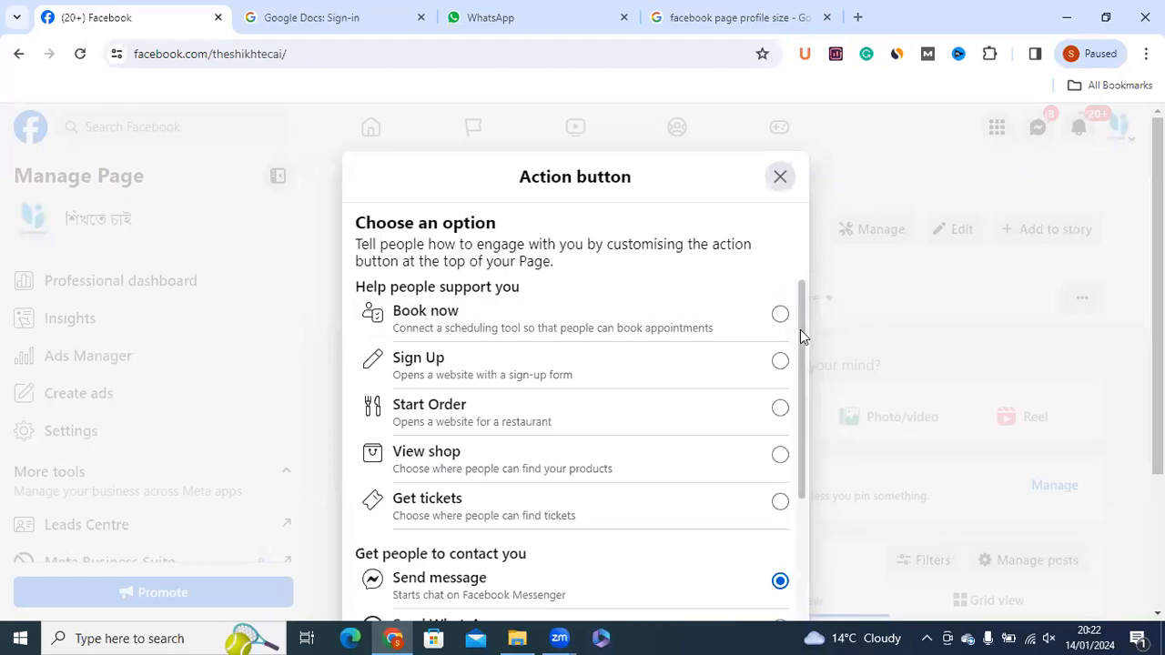
pyautogui.scroll(-1, 799, 360)
pyautogui.scroll(-3, 799, 361)
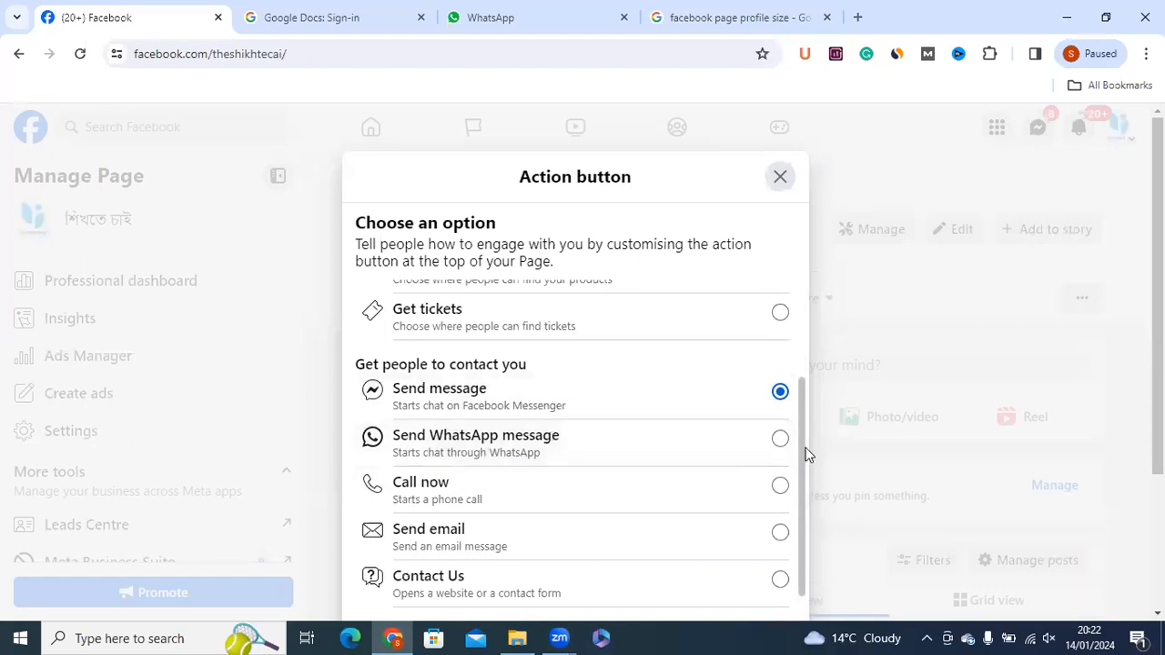
pyautogui.scroll(-2, 801, 469)
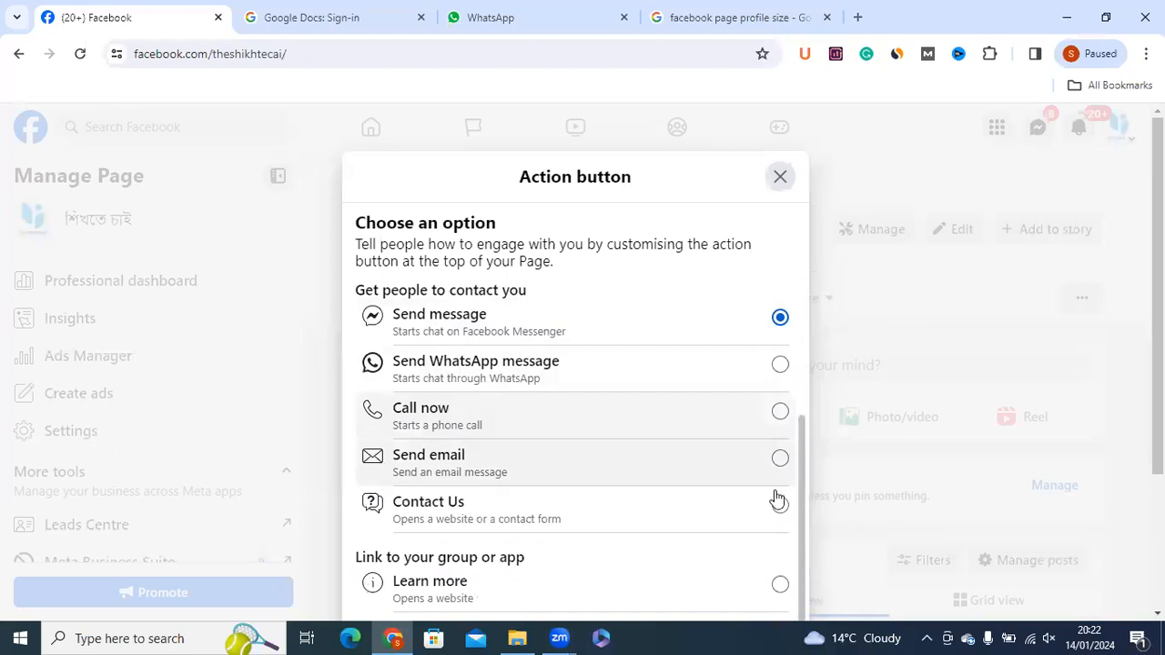
pyautogui.moveTo(798, 438); pyautogui.dragTo(810, 247)
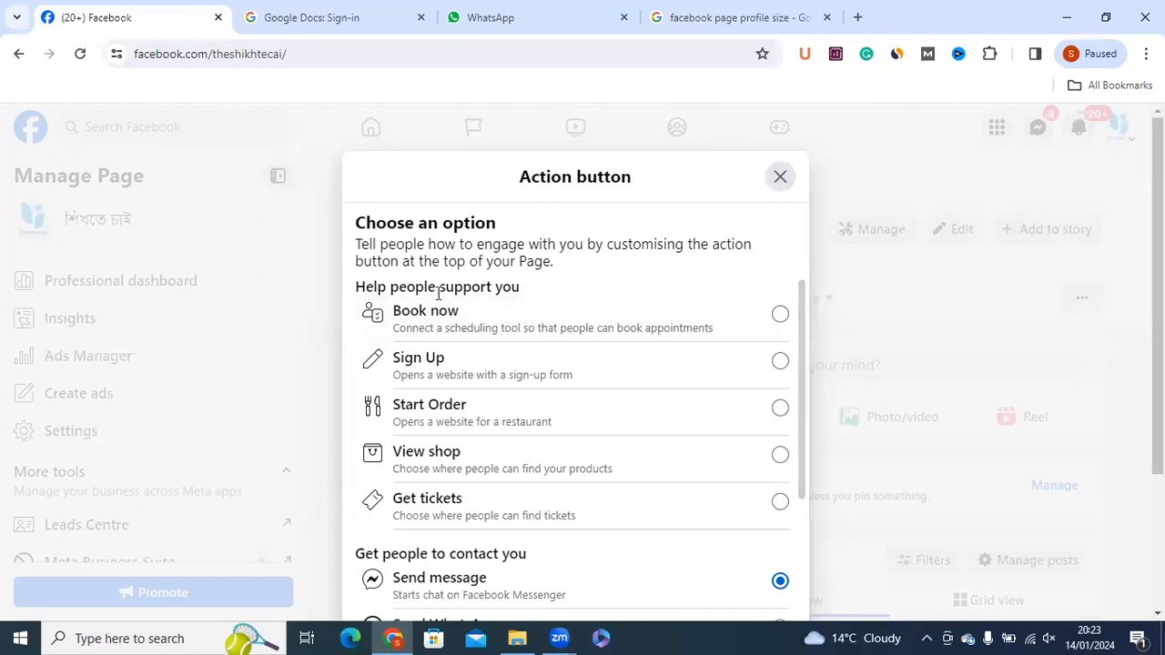
pyautogui.scroll(-1, 798, 334)
pyautogui.scroll(1, 800, 346)
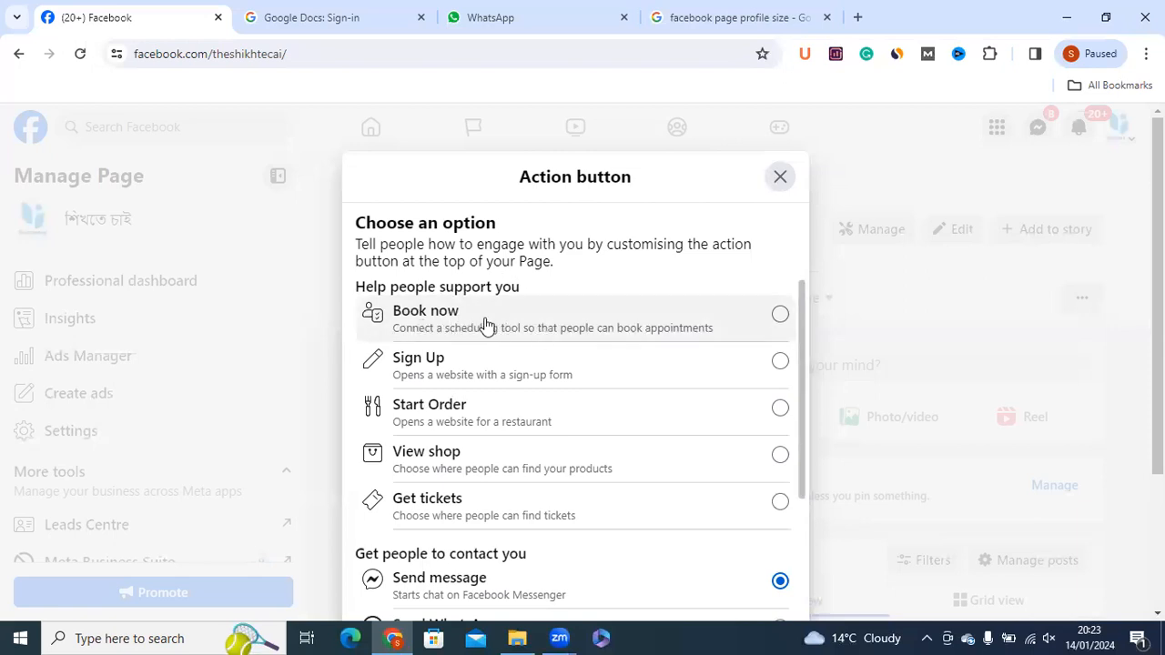
pyautogui.moveTo(800, 329); pyautogui.dragTo(802, 374)
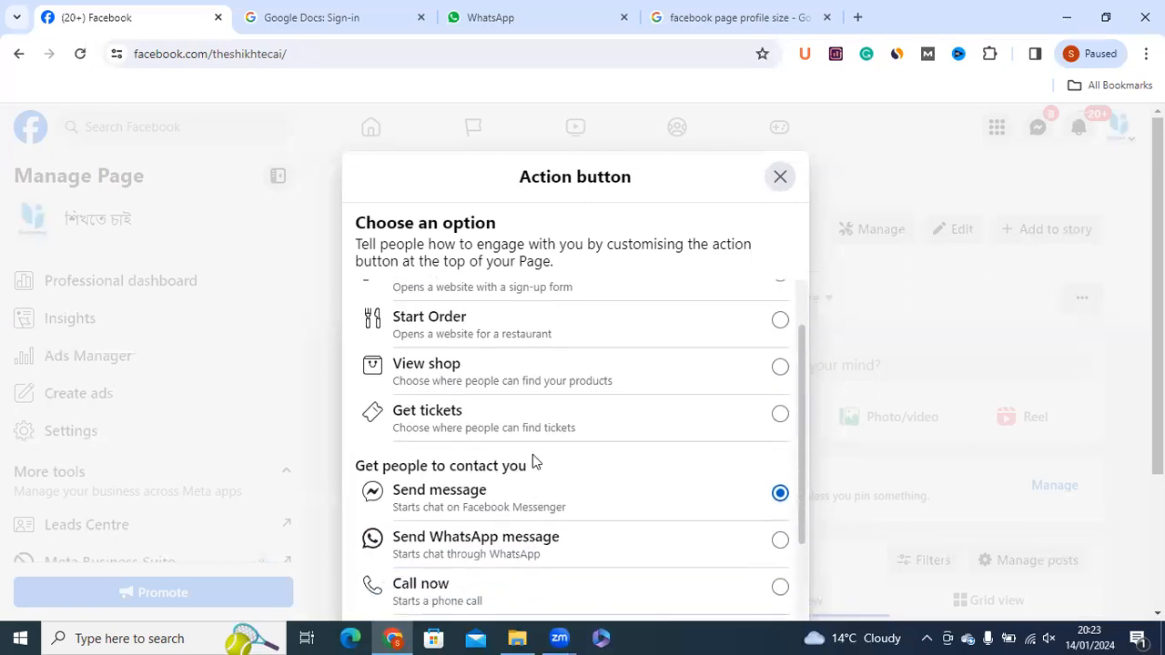
pyautogui.moveTo(803, 466); pyautogui.dragTo(802, 485)
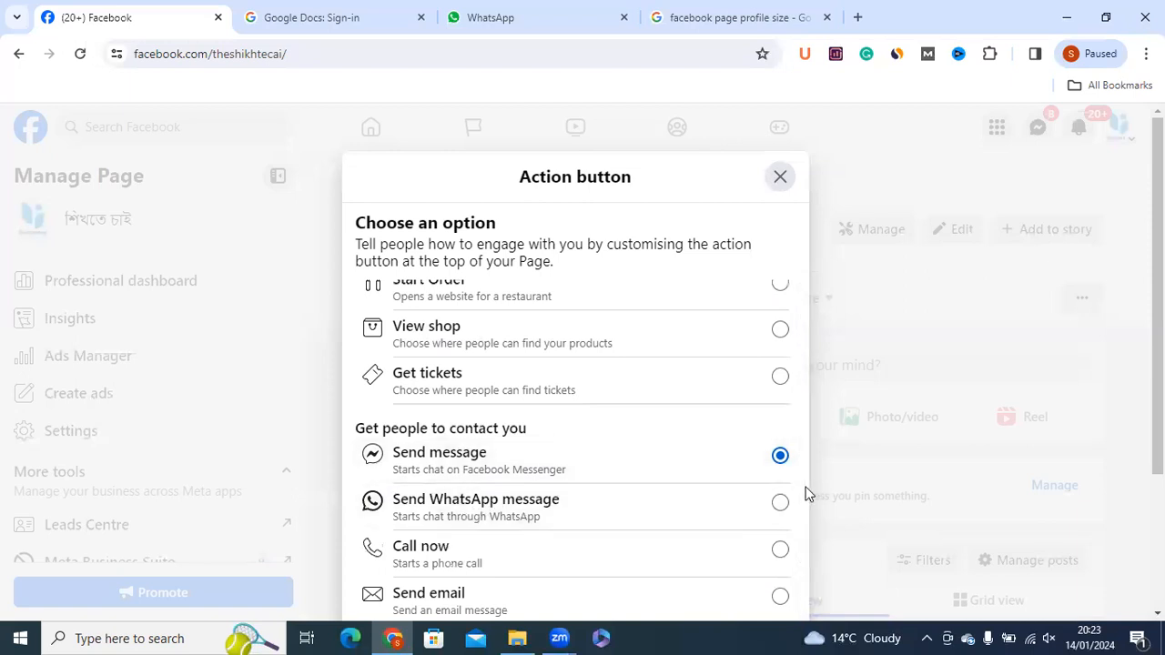
pyautogui.moveTo(804, 501); pyautogui.dragTo(798, 573)
pyautogui.scroll(3, 403, 416)
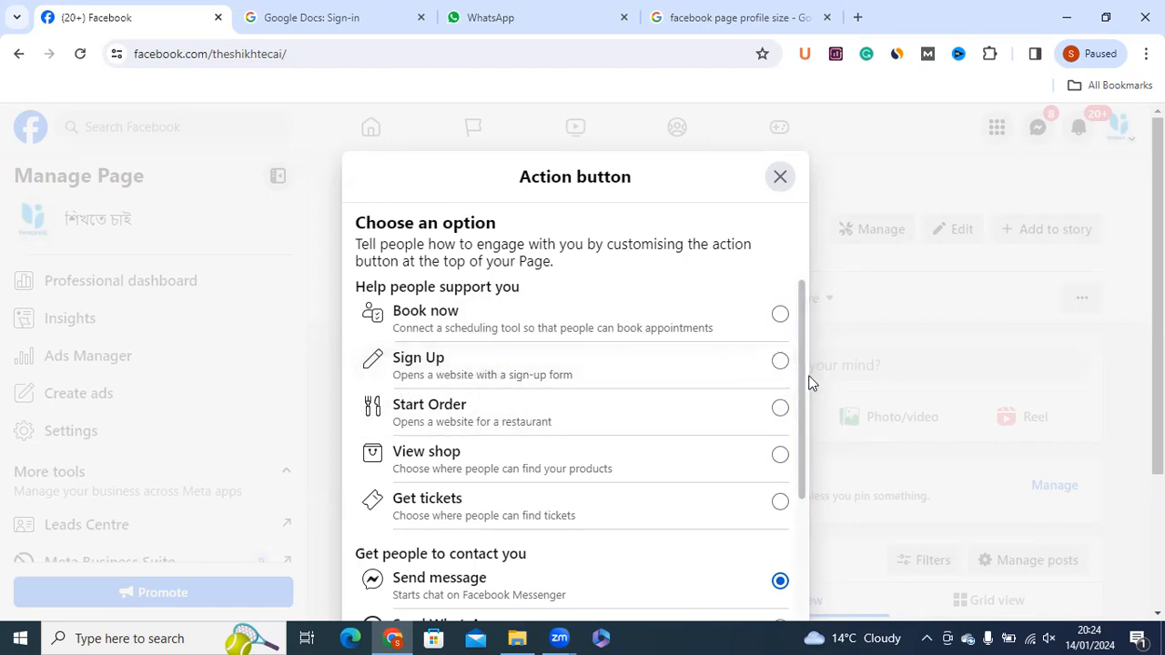
# Examine the "Help people support you" action buttons in detail, including Sign Up, Start Order, View shop and Get tickets.
pyautogui.moveTo(800, 381); pyautogui.dragTo(802, 395)
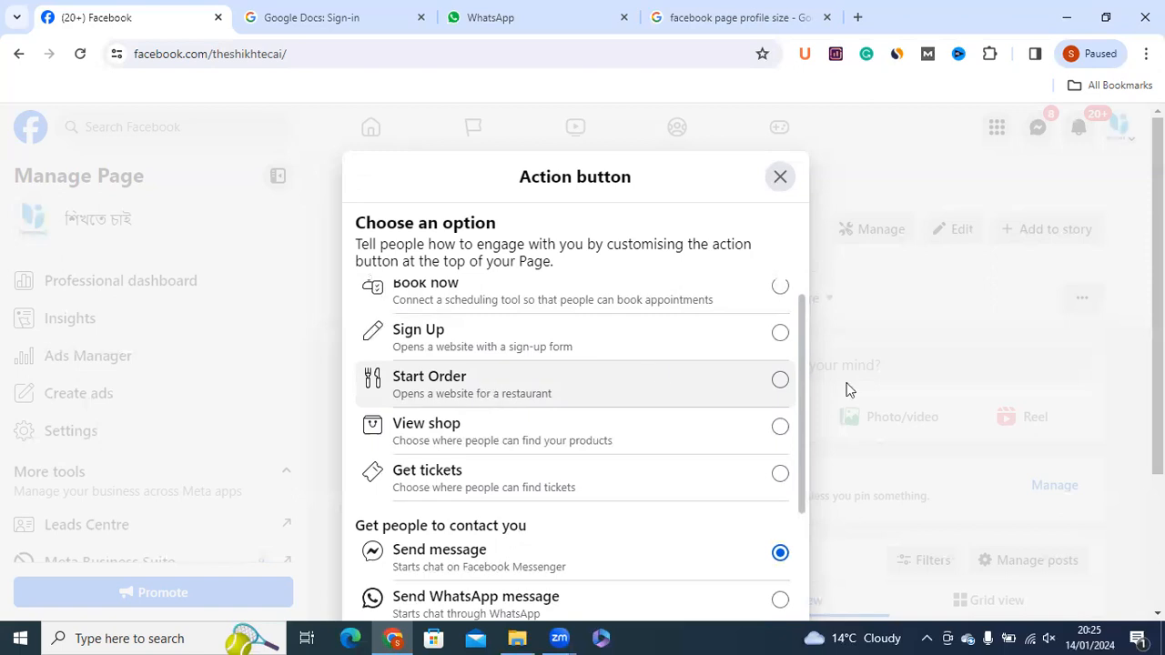
pyautogui.scroll(-1, 507, 427)
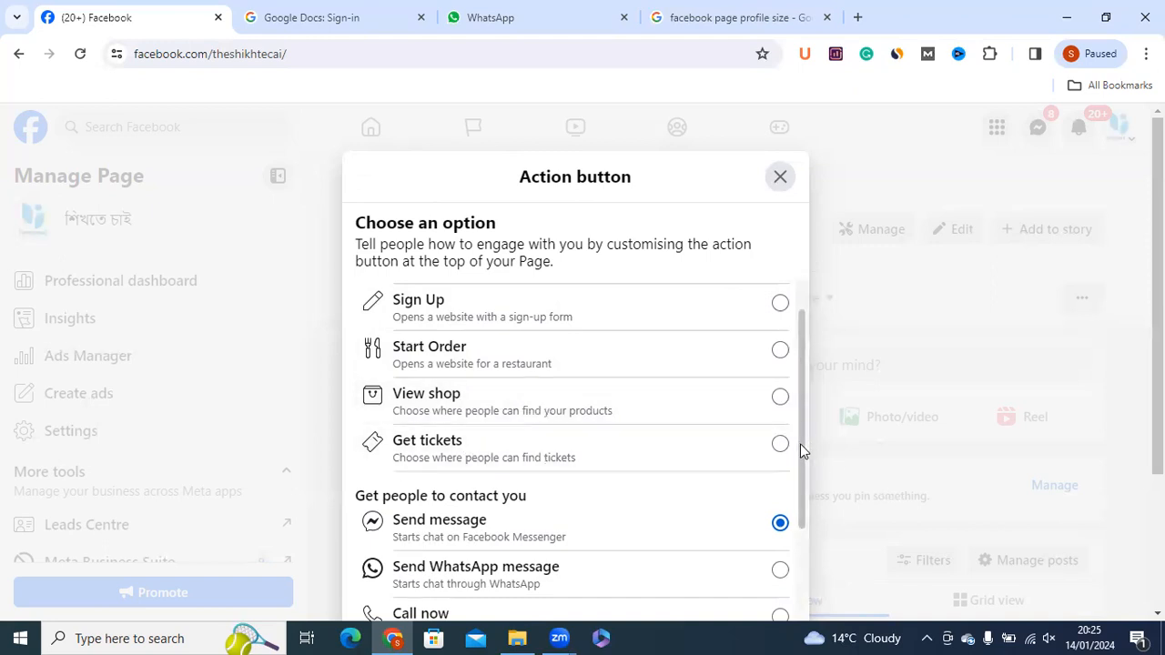
pyautogui.moveTo(800, 443); pyautogui.dragTo(799, 465)
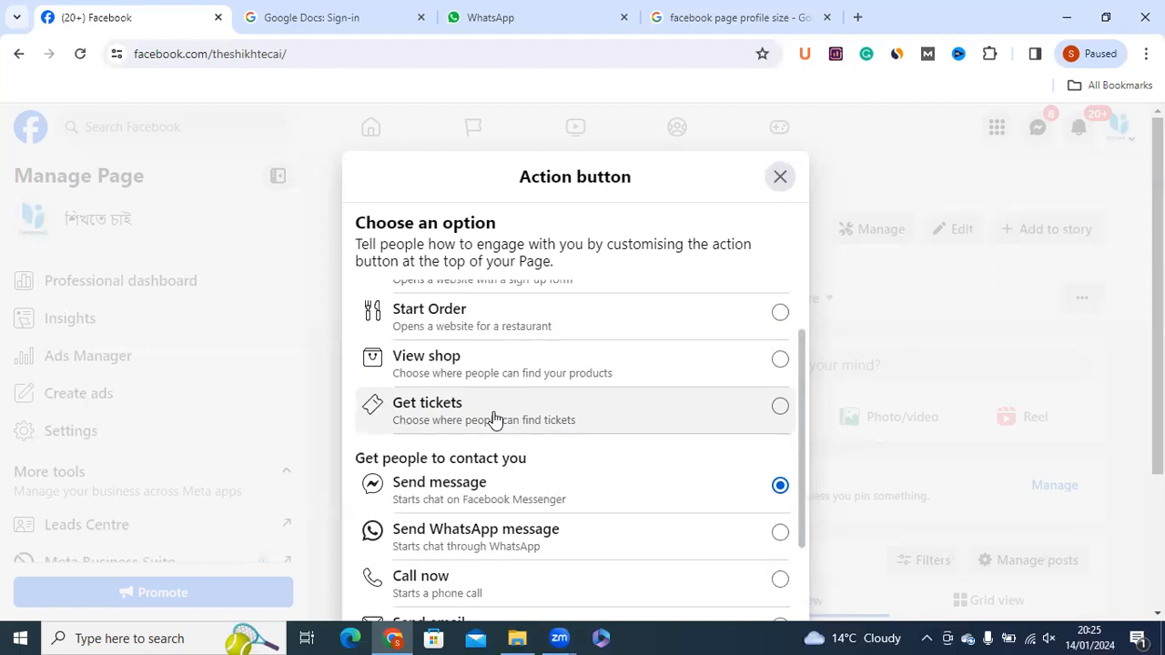
pyautogui.moveTo(553, 263); pyautogui.dragTo(360, 225)
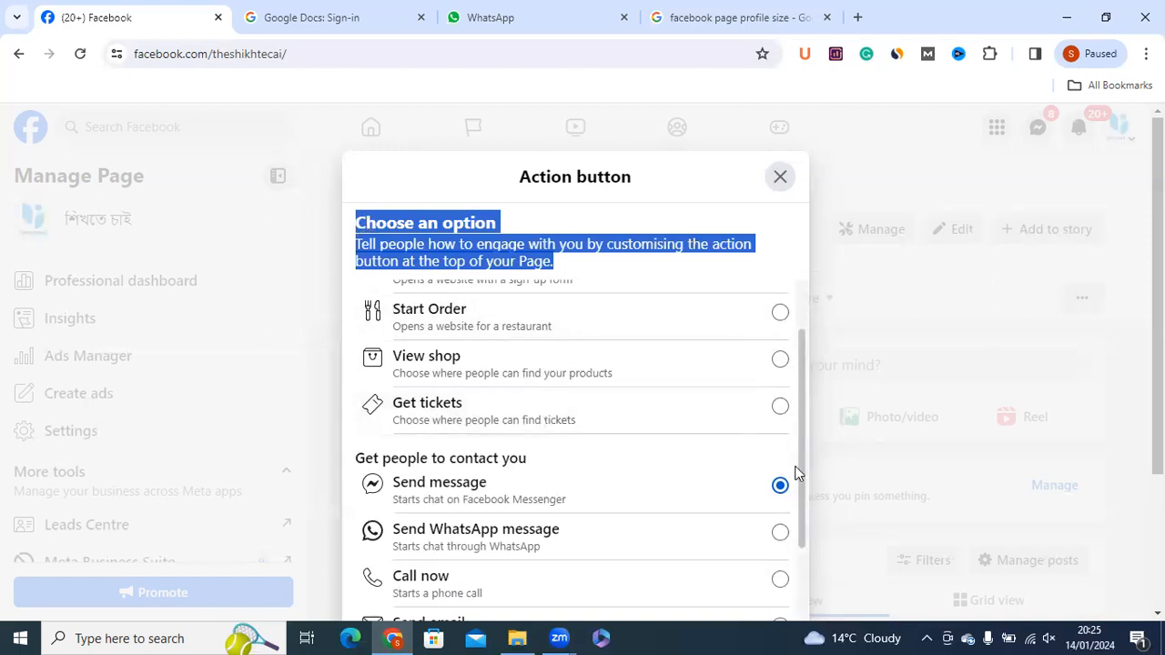
pyautogui.moveTo(798, 470); pyautogui.dragTo(801, 507)
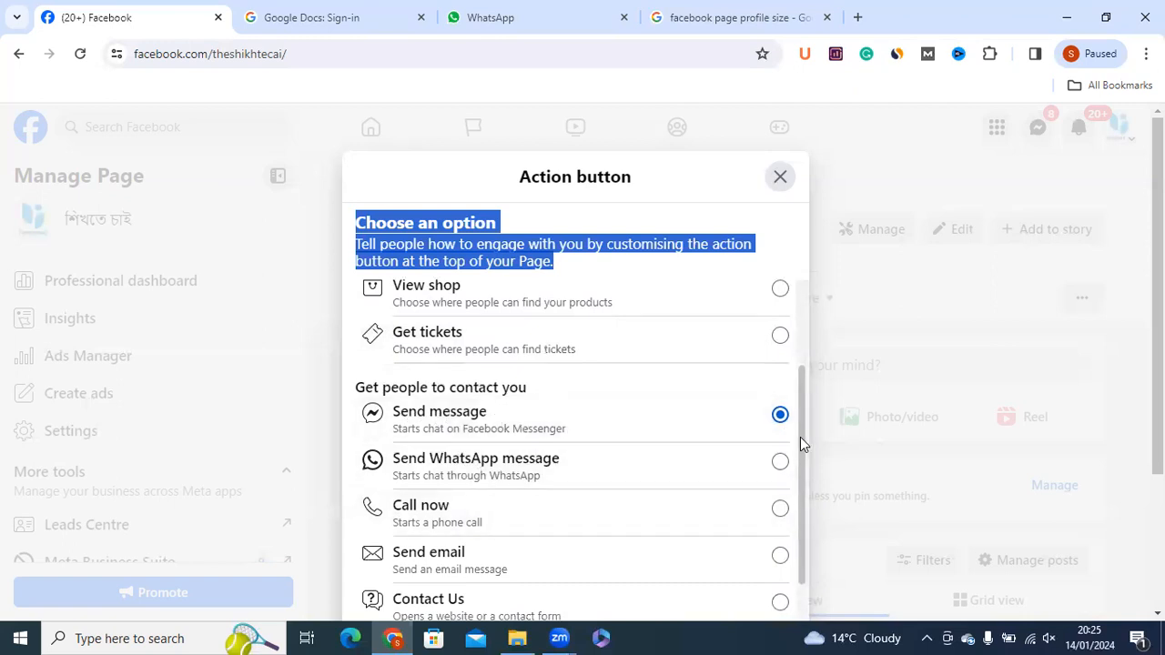
# Examine the "Get people to contact you" action buttons, then the Learn more and Watch Now options under "Link to your group or app".
pyautogui.click(407, 389)
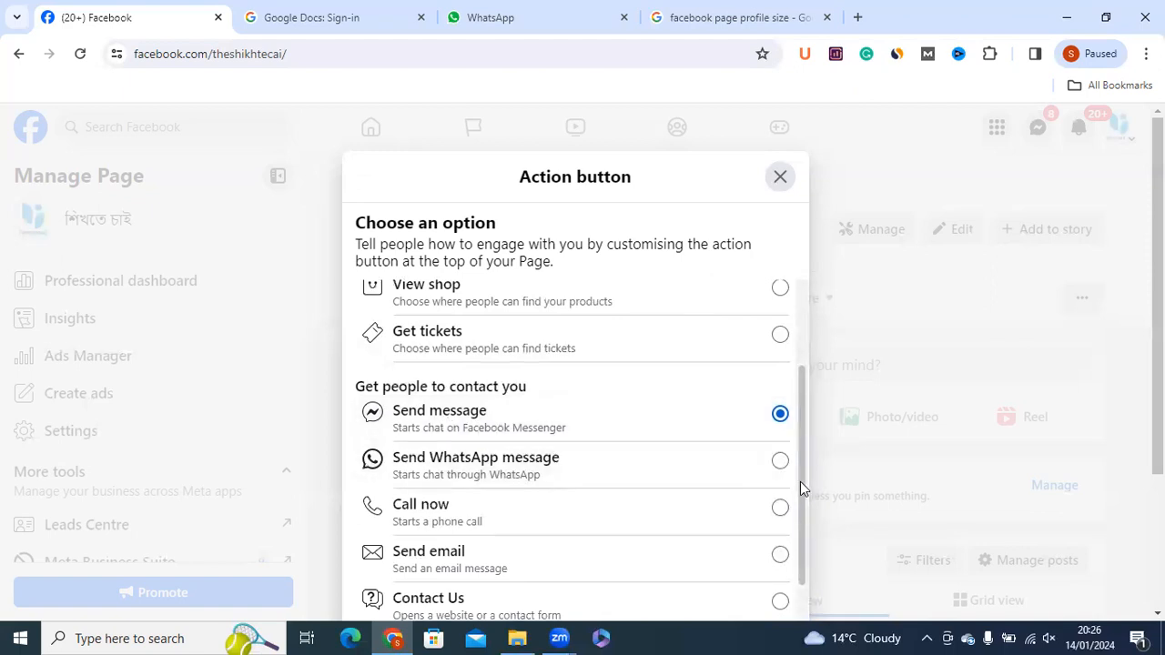
pyautogui.scroll(-1, 801, 485)
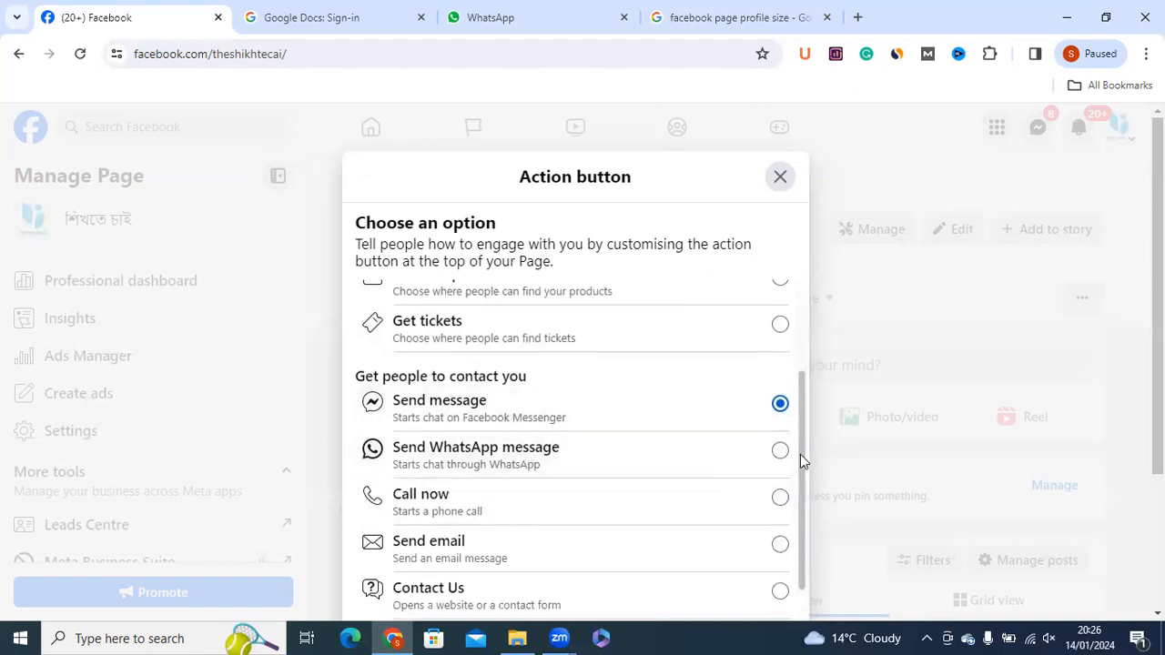
pyautogui.moveTo(800, 454); pyautogui.dragTo(800, 481)
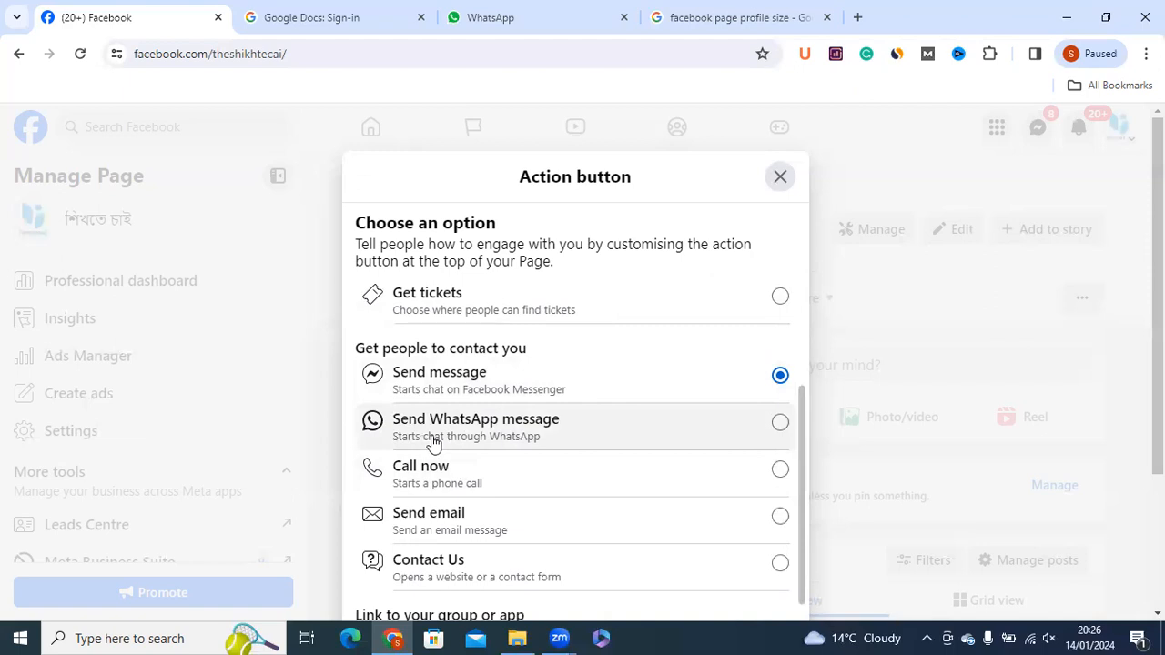
pyautogui.moveTo(800, 494); pyautogui.dragTo(798, 510)
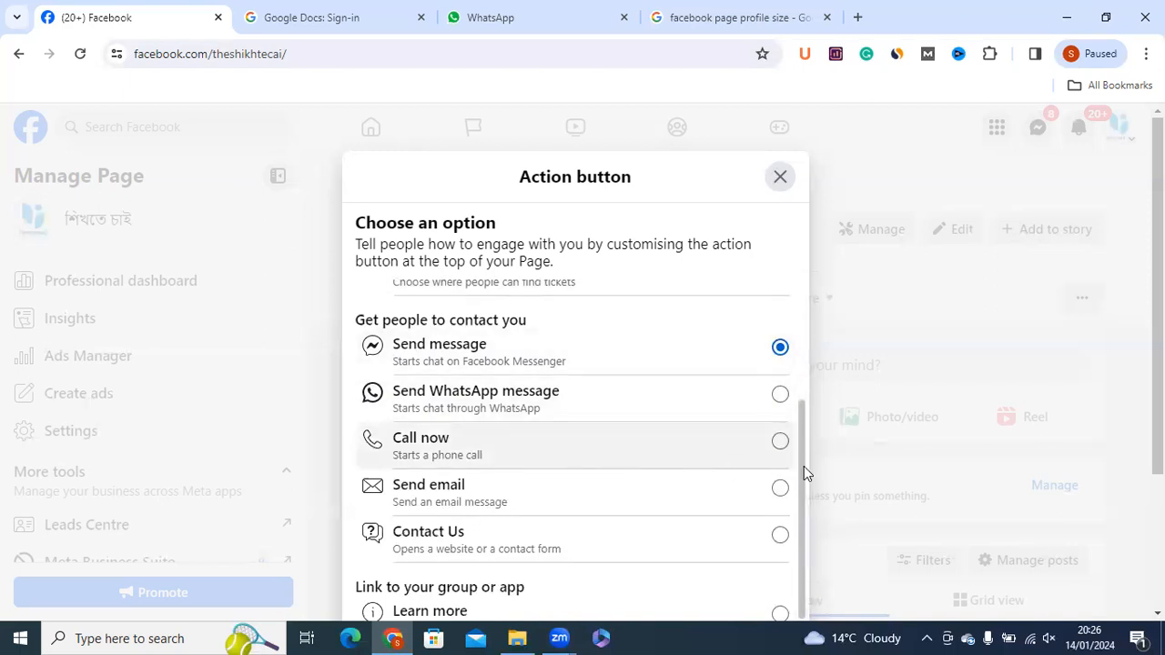
pyautogui.scroll(-1, 798, 470)
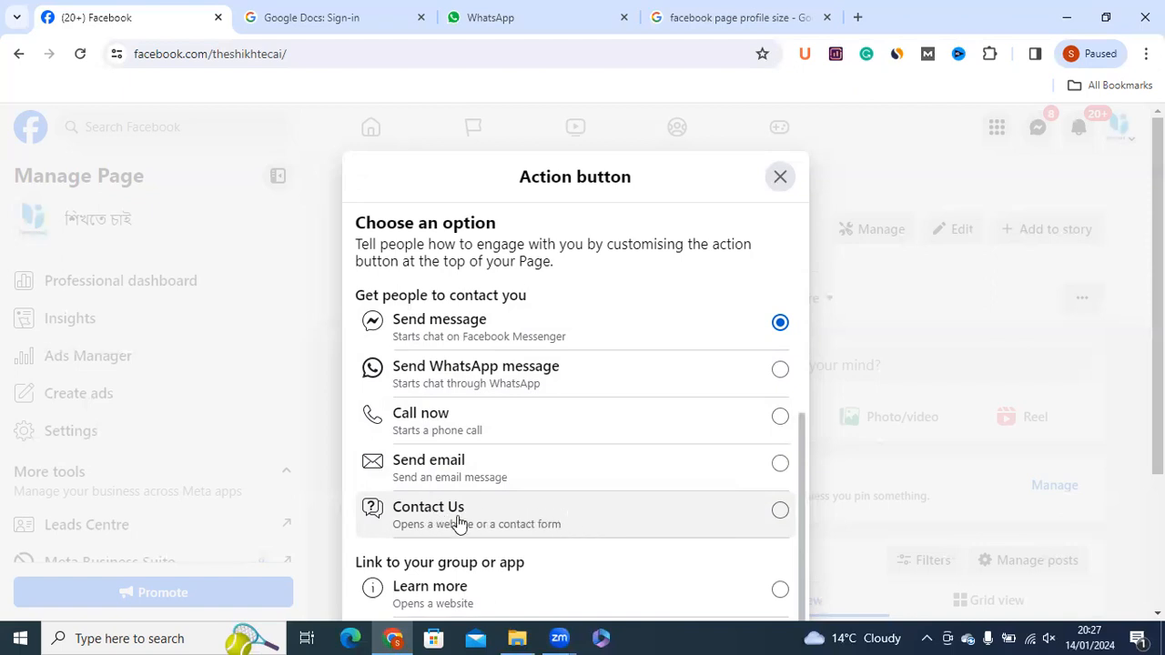
pyautogui.moveTo(800, 540); pyautogui.dragTo(799, 571)
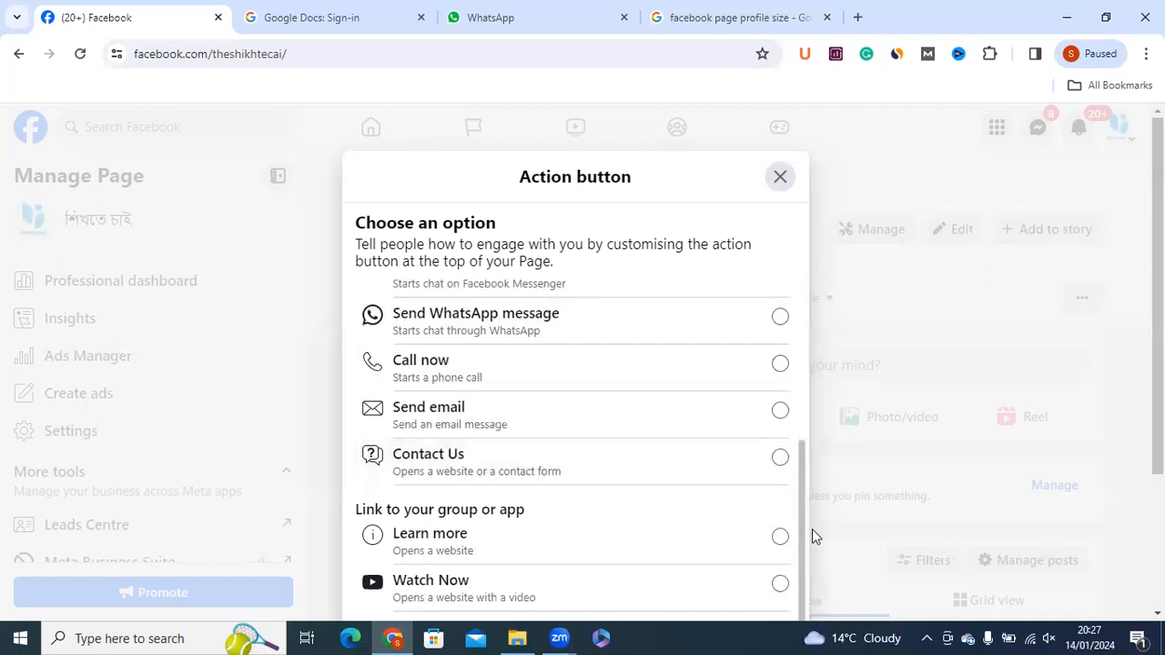
# Review the remaining action button options, including Visit group and Play Game, and close the action button dialog without saving.
pyautogui.scroll(-1, 685, 491)
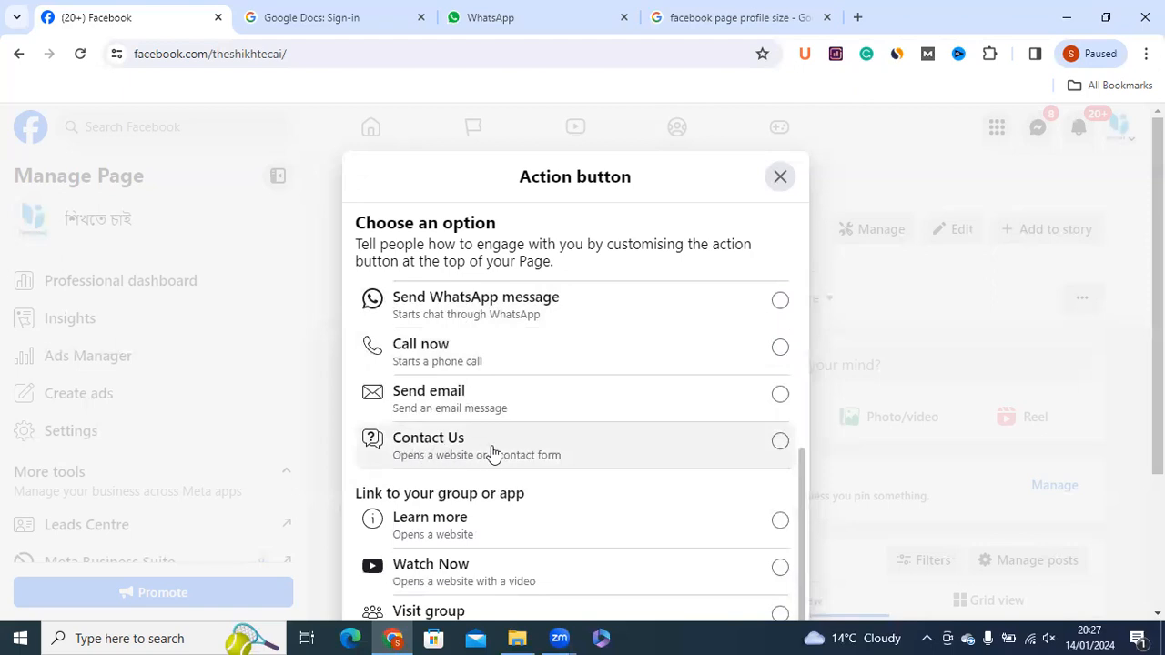
pyautogui.moveTo(798, 515); pyautogui.dragTo(795, 569)
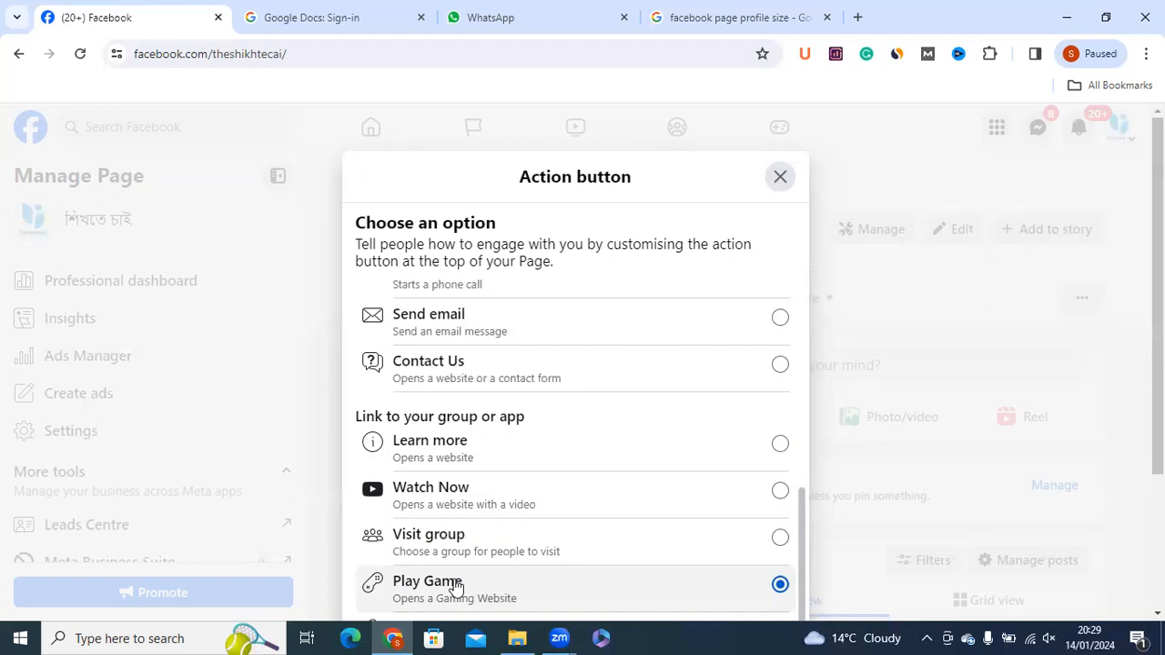
pyautogui.moveTo(802, 536); pyautogui.dragTo(816, 288)
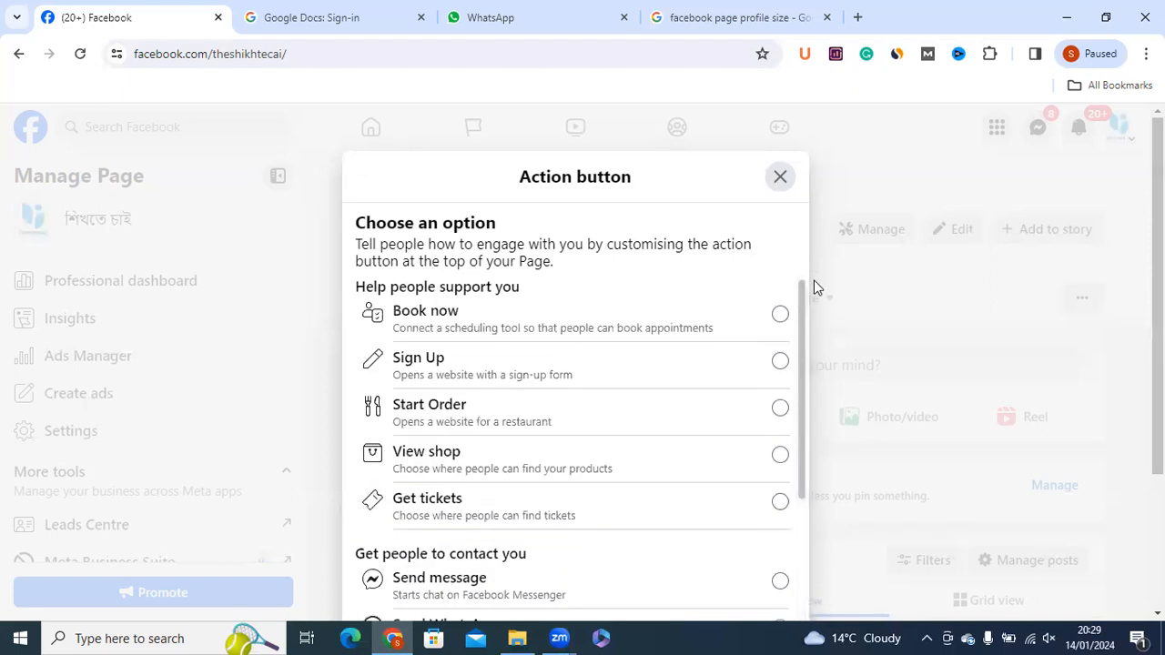
pyautogui.moveTo(801, 346); pyautogui.dragTo(803, 420)
pyautogui.click(567, 451)
pyautogui.scroll(-3, 757, 455)
pyautogui.click(779, 180)
pyautogui.moveTo(1158, 183); pyautogui.dragTo(1158, 171)
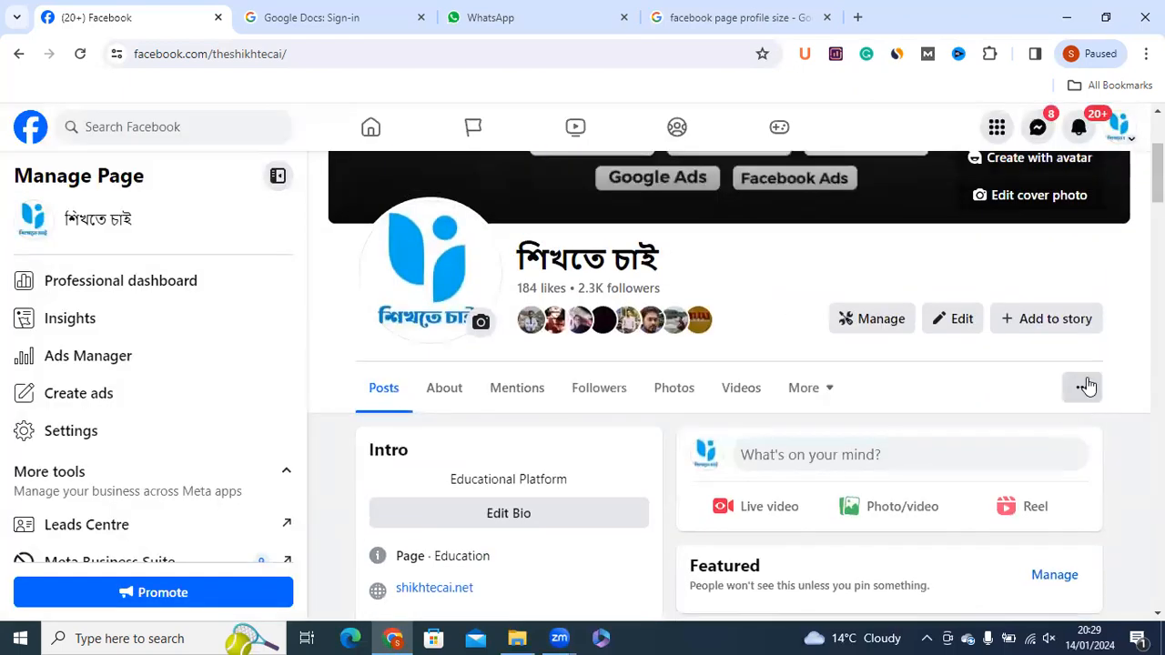
# Look through the Page's extra options and its additional sections, view the Followers section and return to Posts.
pyautogui.click(1083, 386)
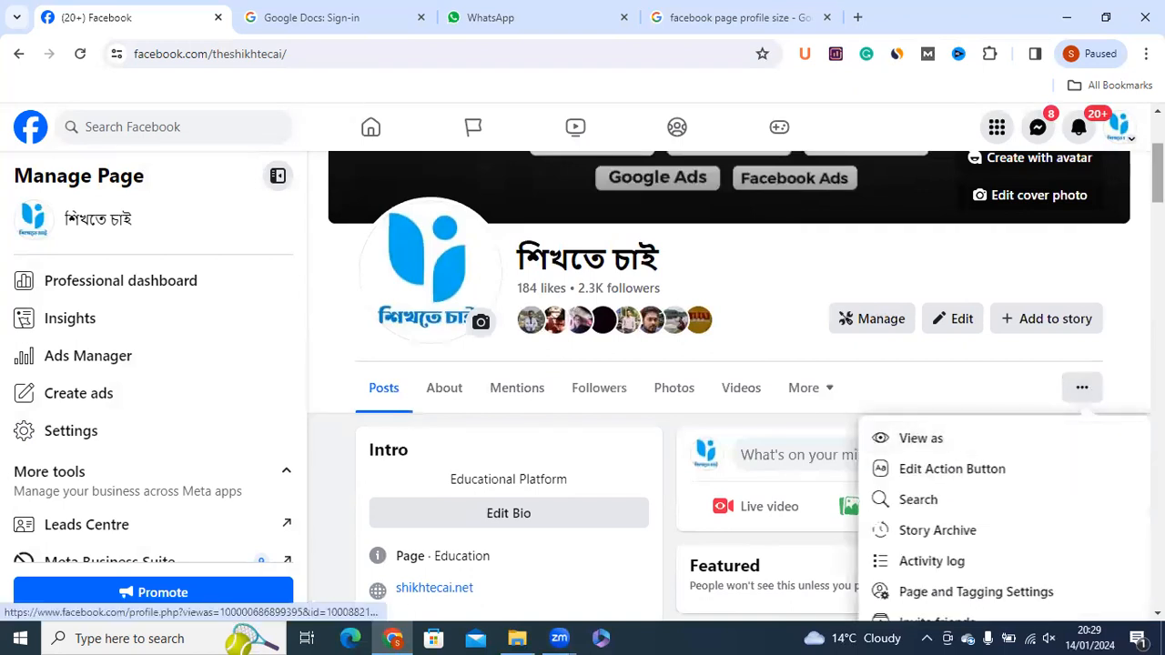
pyautogui.moveTo(1158, 179); pyautogui.dragTo(1158, 189)
pyautogui.click(435, 293)
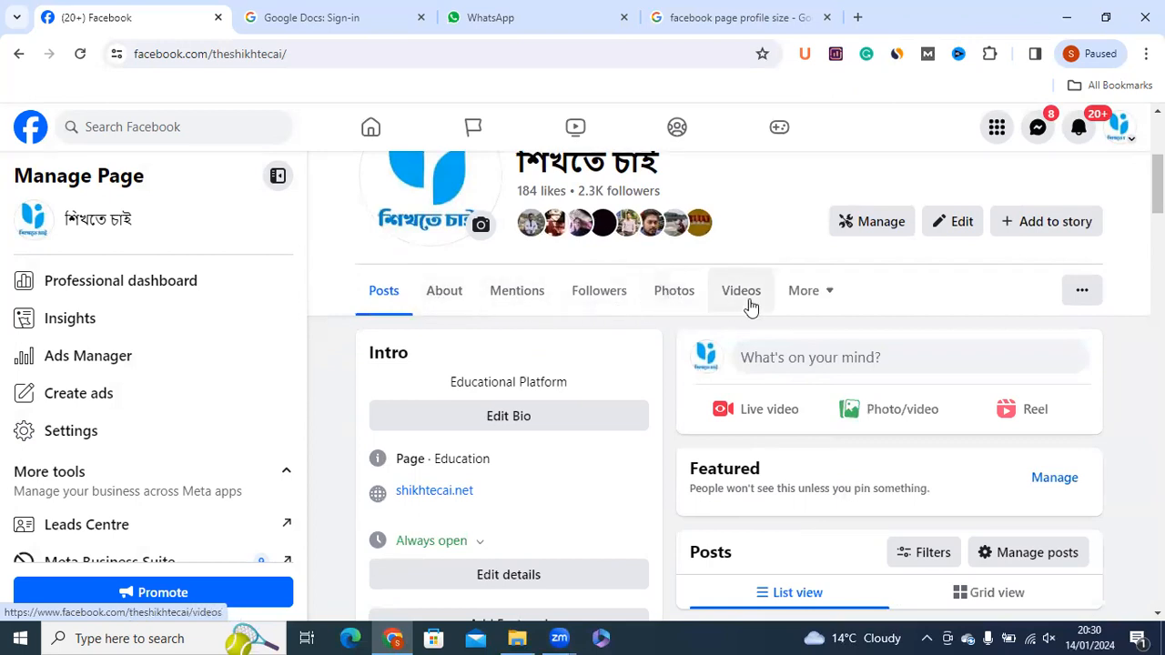
pyautogui.click(813, 293)
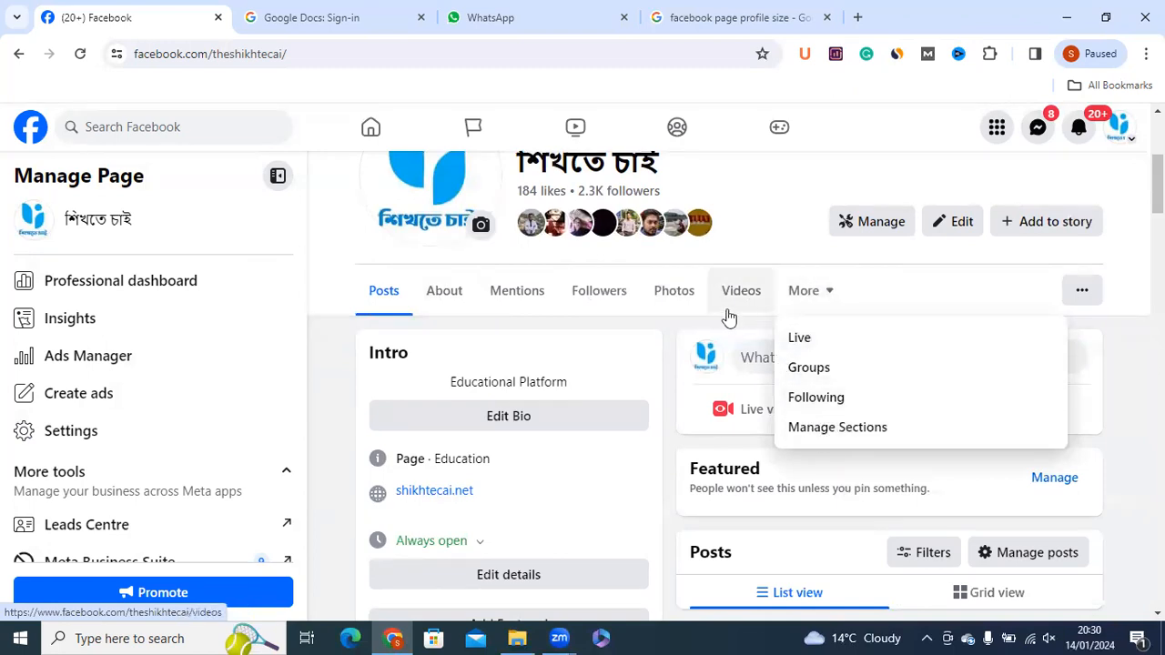
pyautogui.click(355, 291)
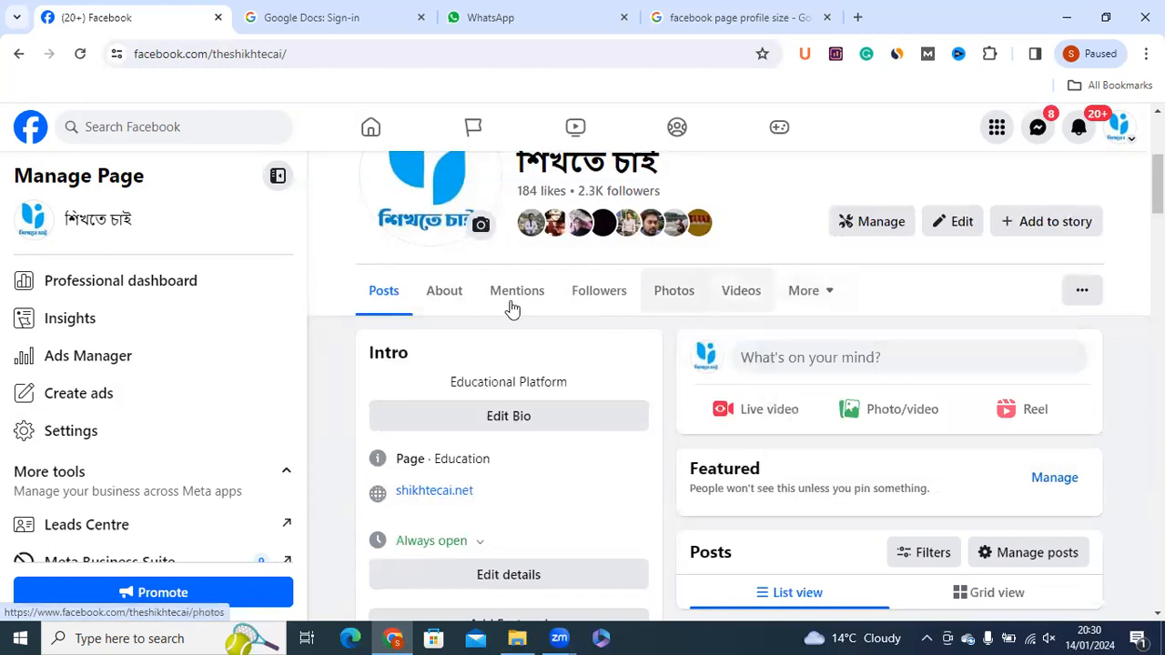
pyautogui.click(800, 306)
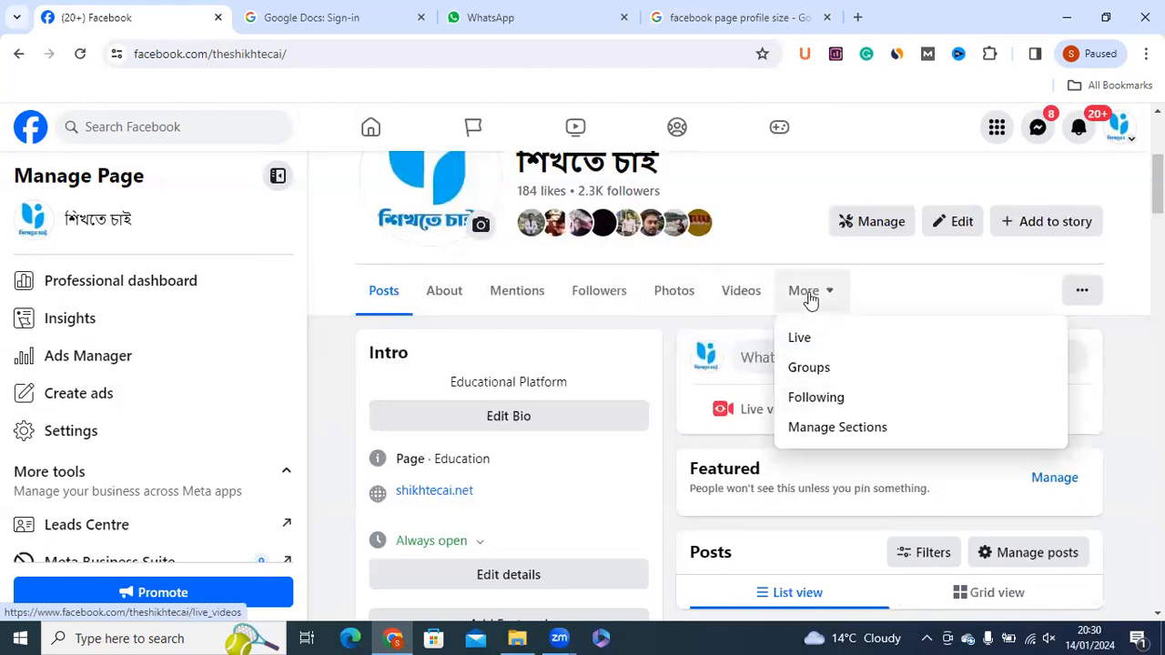
pyautogui.click(638, 311)
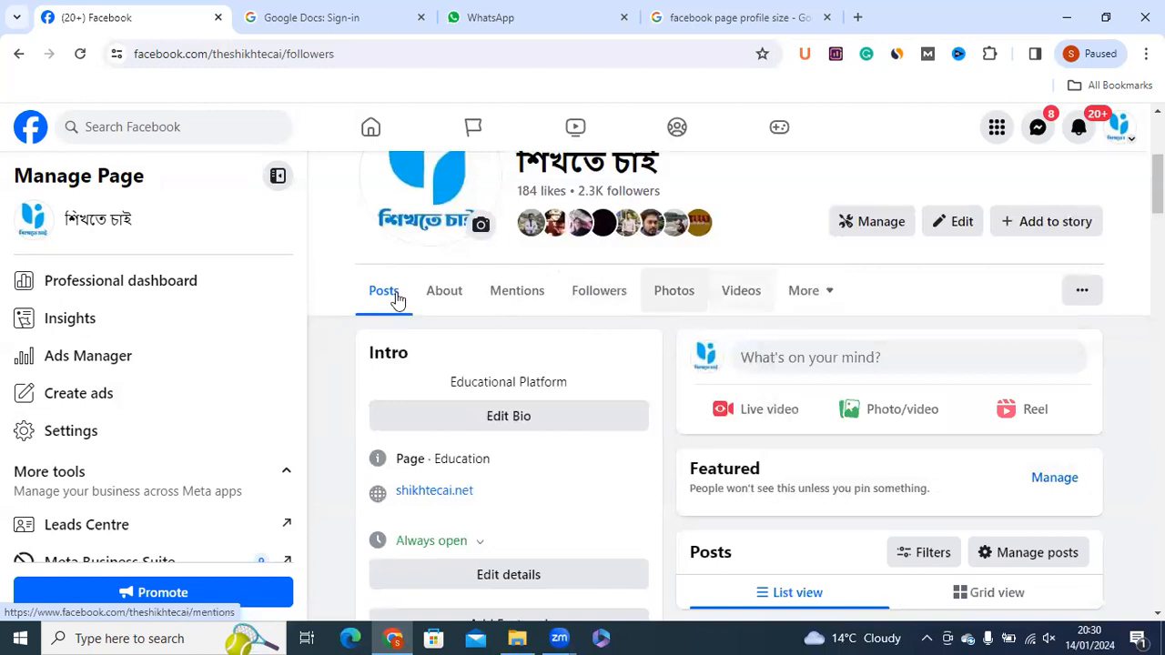
pyautogui.click(397, 299)
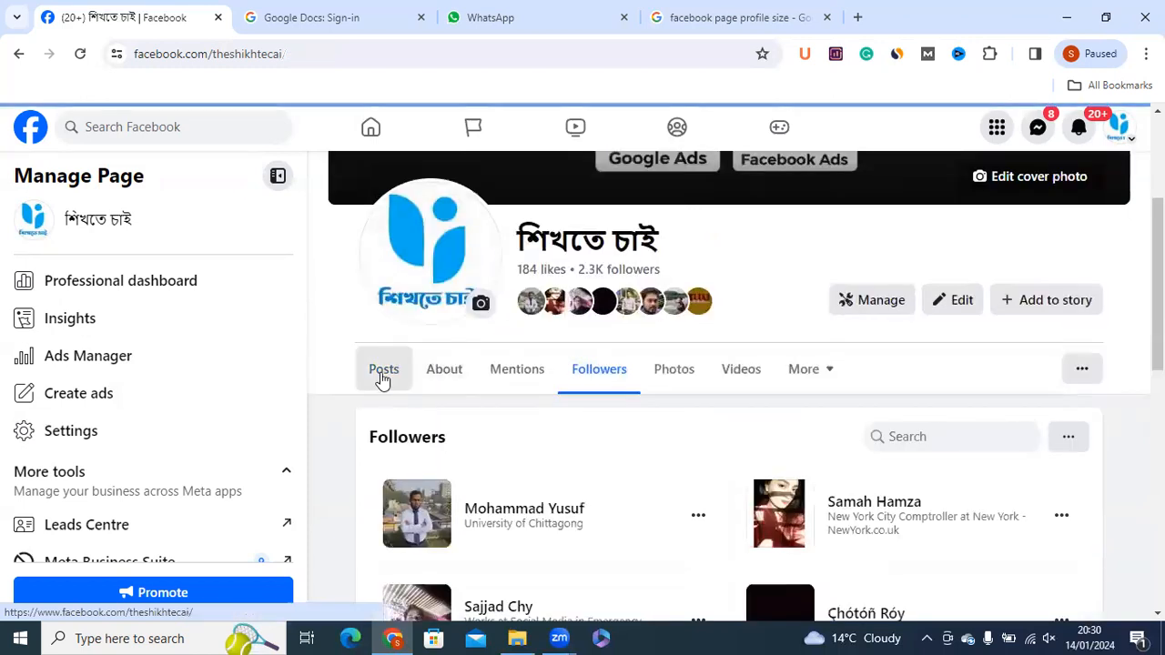
pyautogui.click(383, 375)
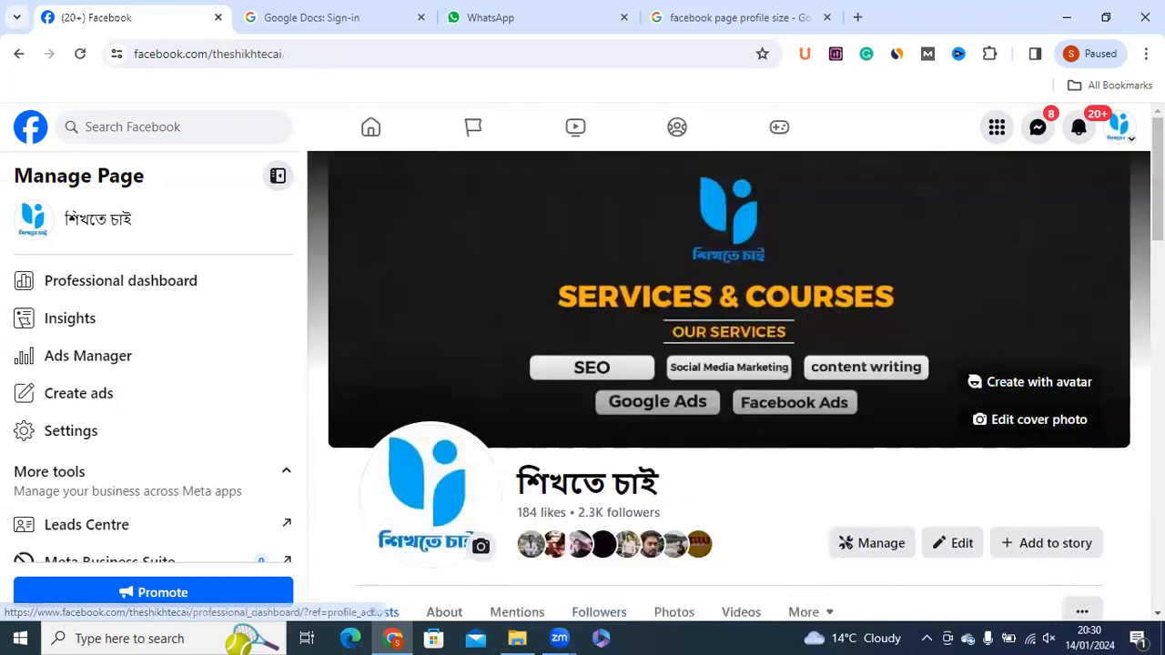
# Open the Page's section management and review all sections that can be shown or hidden, down to Reviews given.
pyautogui.scroll(-4, 767, 335)
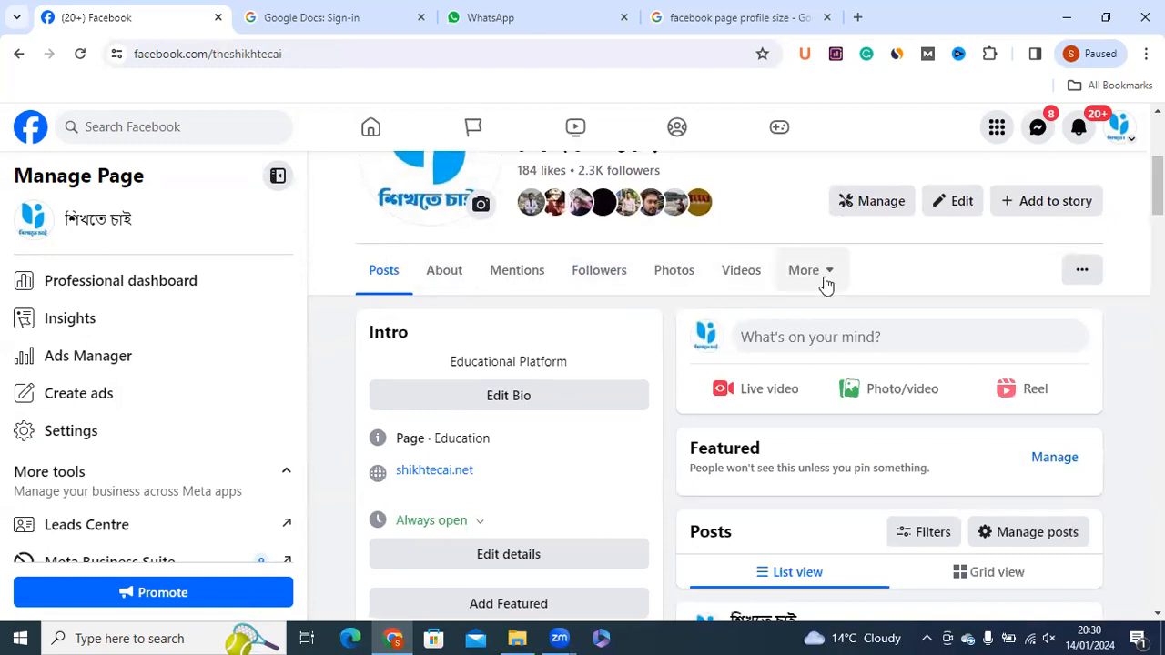
pyautogui.click(823, 282)
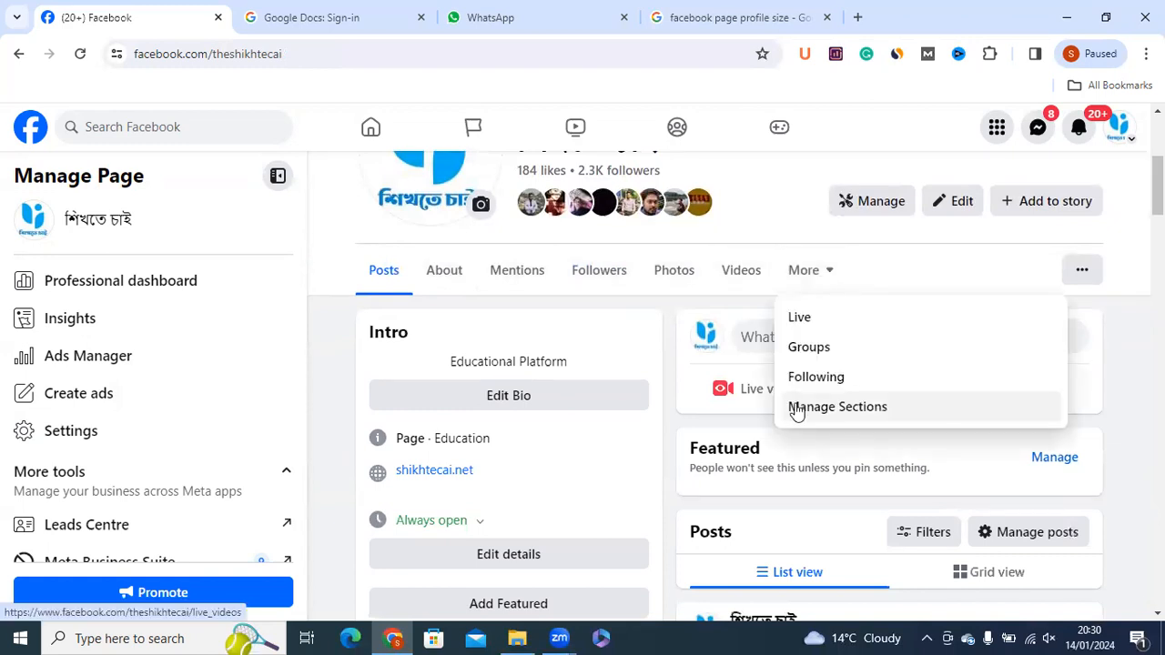
pyautogui.click(828, 410)
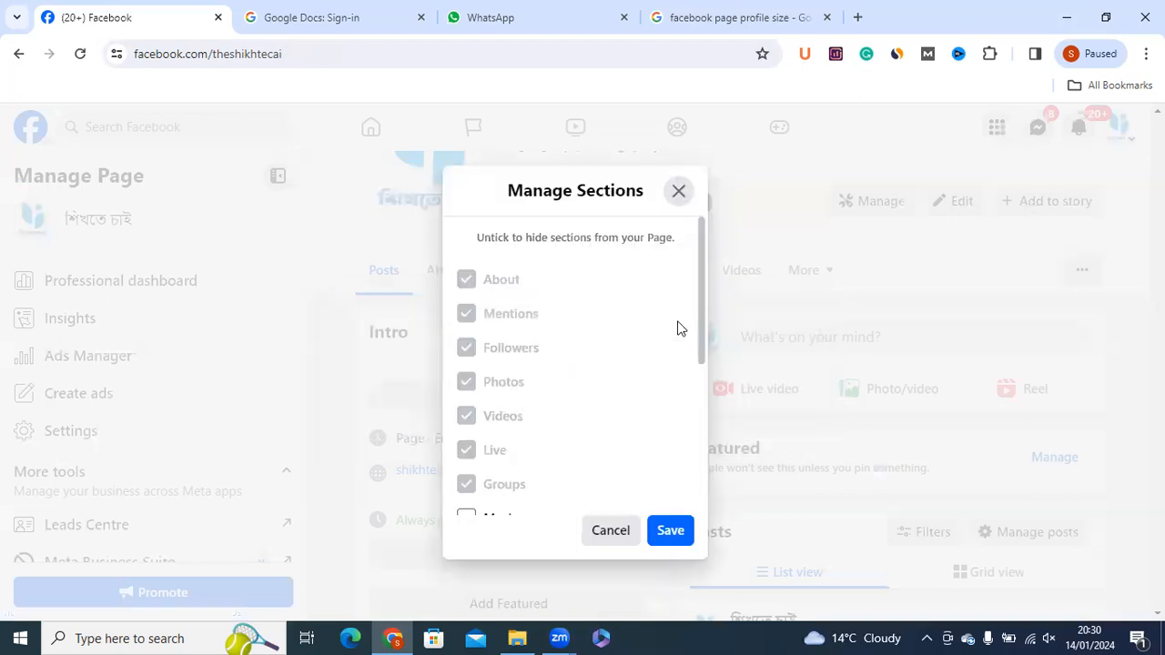
pyautogui.scroll(-1, 700, 330)
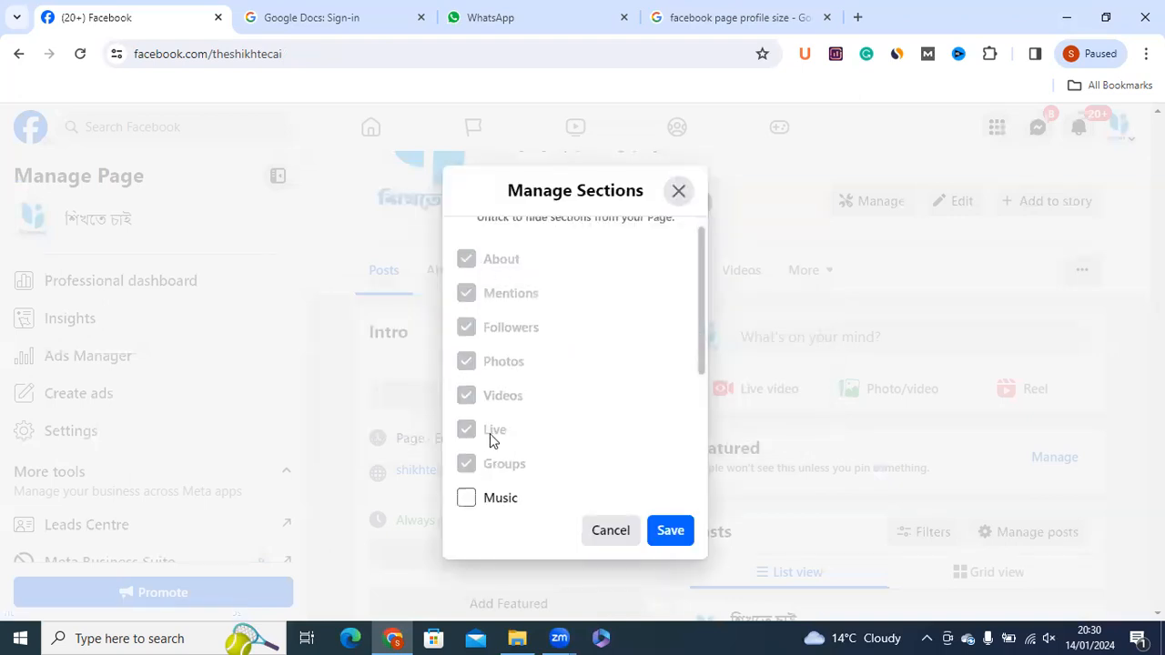
pyautogui.scroll(-1, 702, 327)
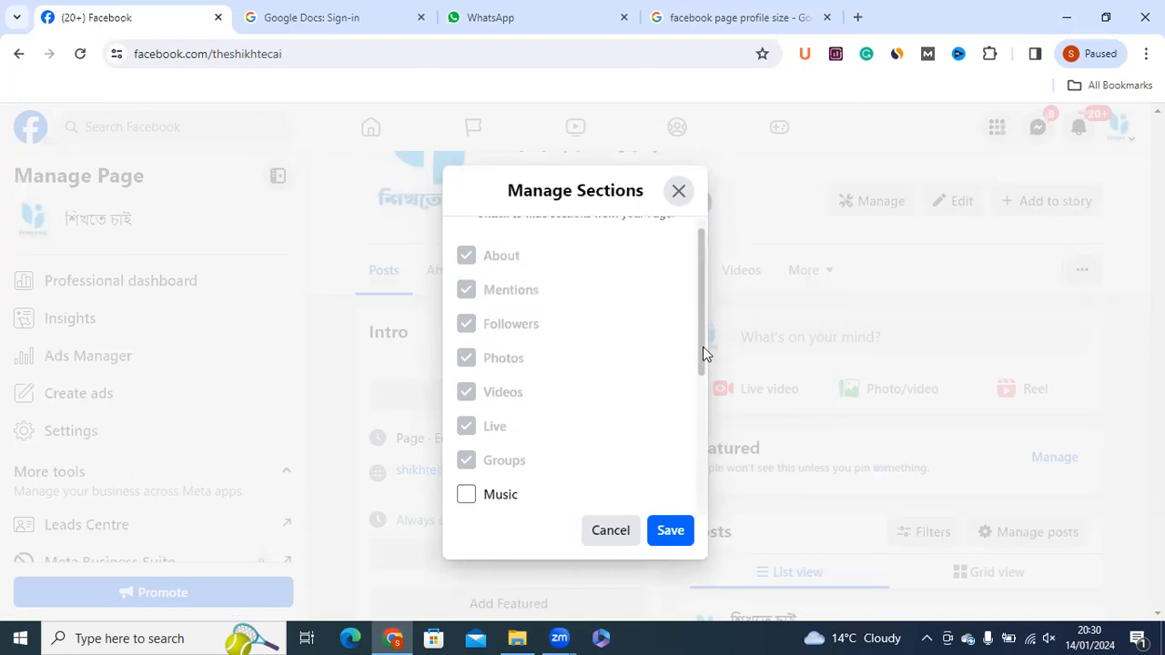
pyautogui.scroll(-1, 696, 392)
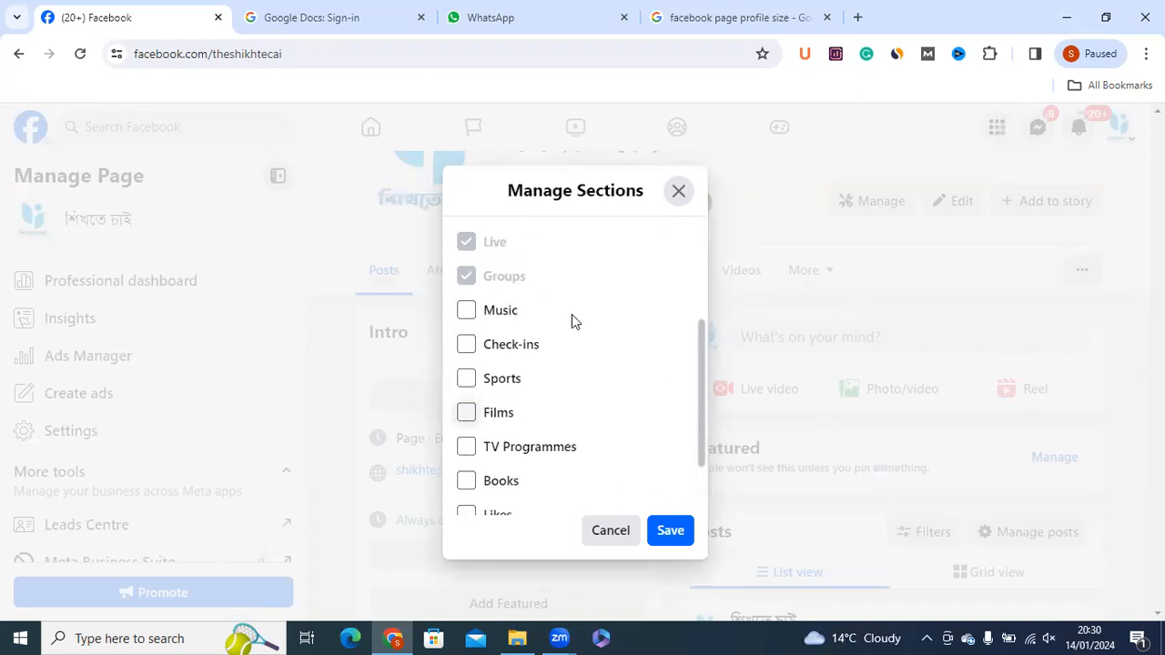
pyautogui.scroll(-1, 701, 424)
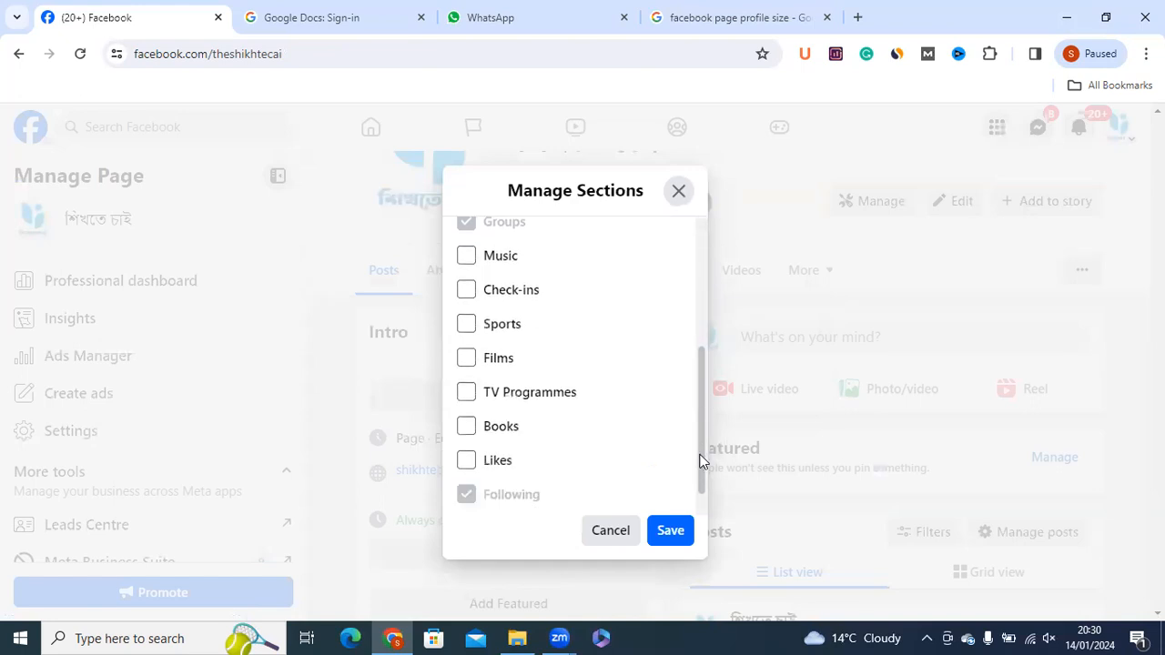
pyautogui.scroll(-1, 701, 461)
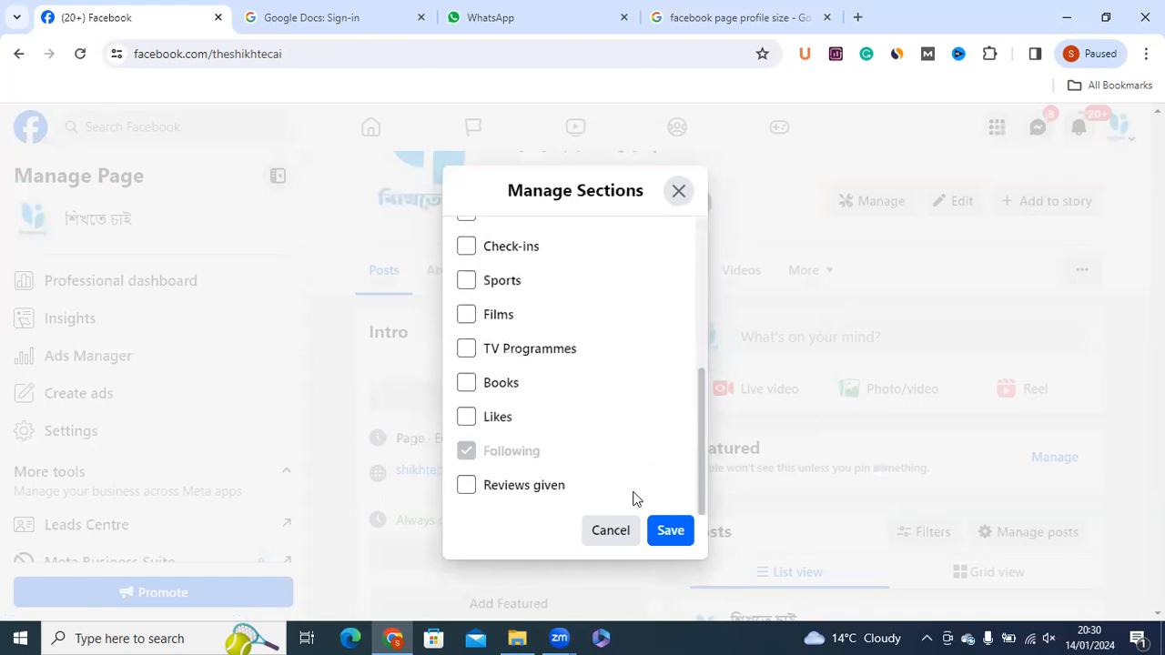
# Try enabling the Reviews given section and disable it again while reviewing the other optional sections.
pyautogui.click(469, 491)
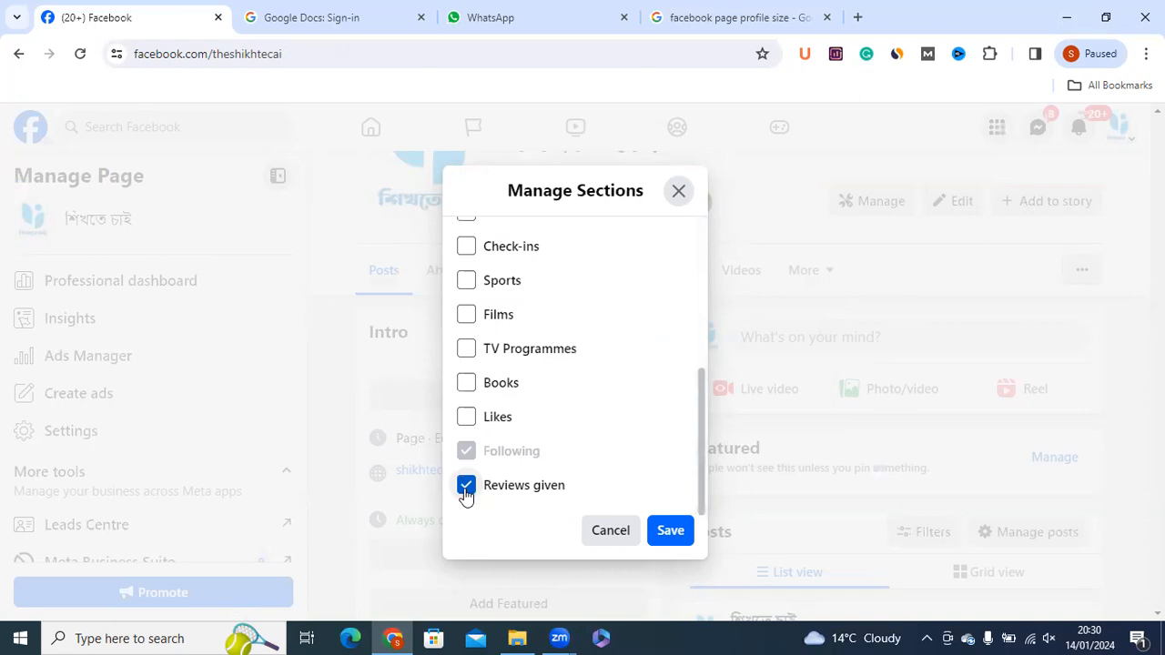
pyautogui.click(466, 489)
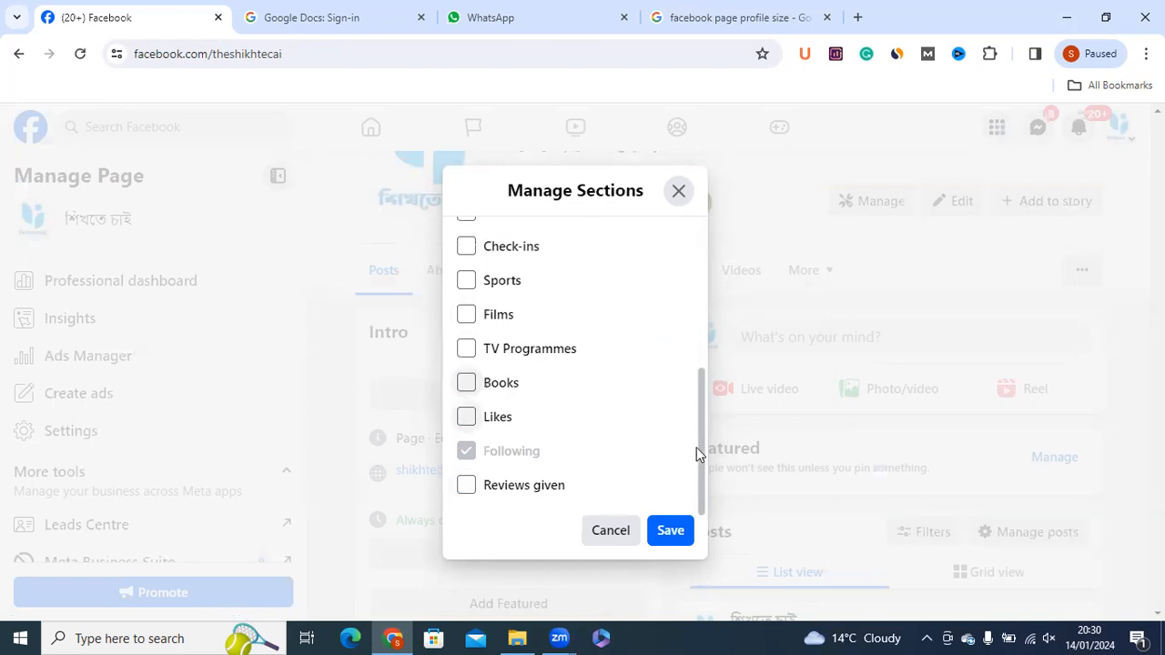
pyautogui.moveTo(704, 428); pyautogui.dragTo(706, 401)
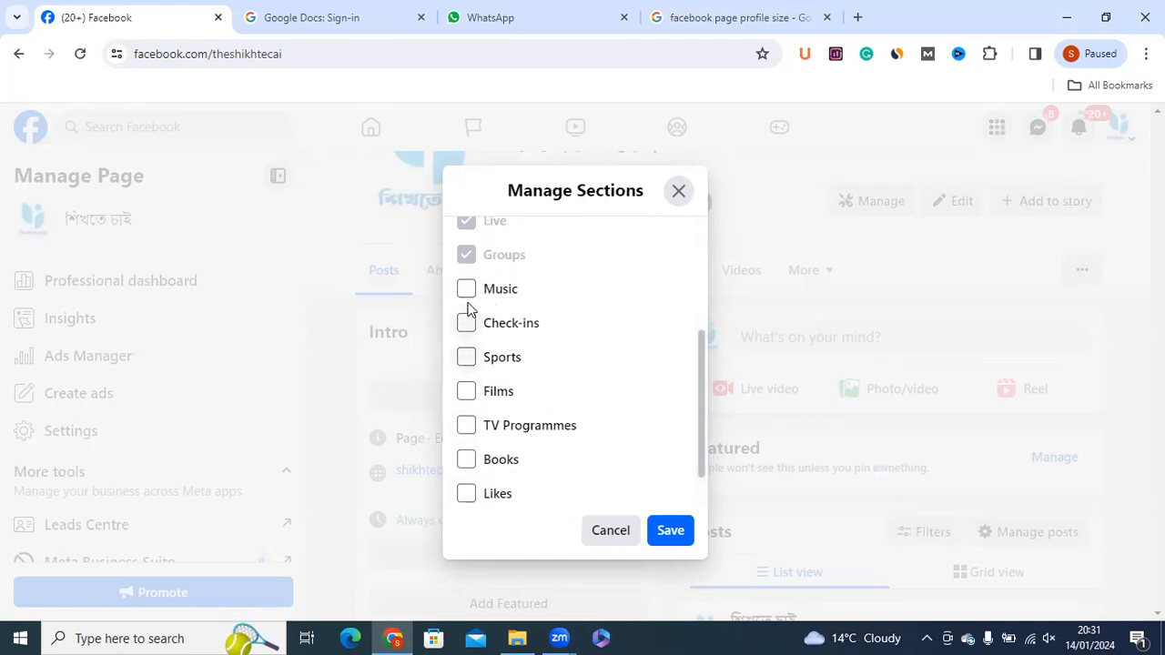
pyautogui.moveTo(700, 395); pyautogui.dragTo(696, 441)
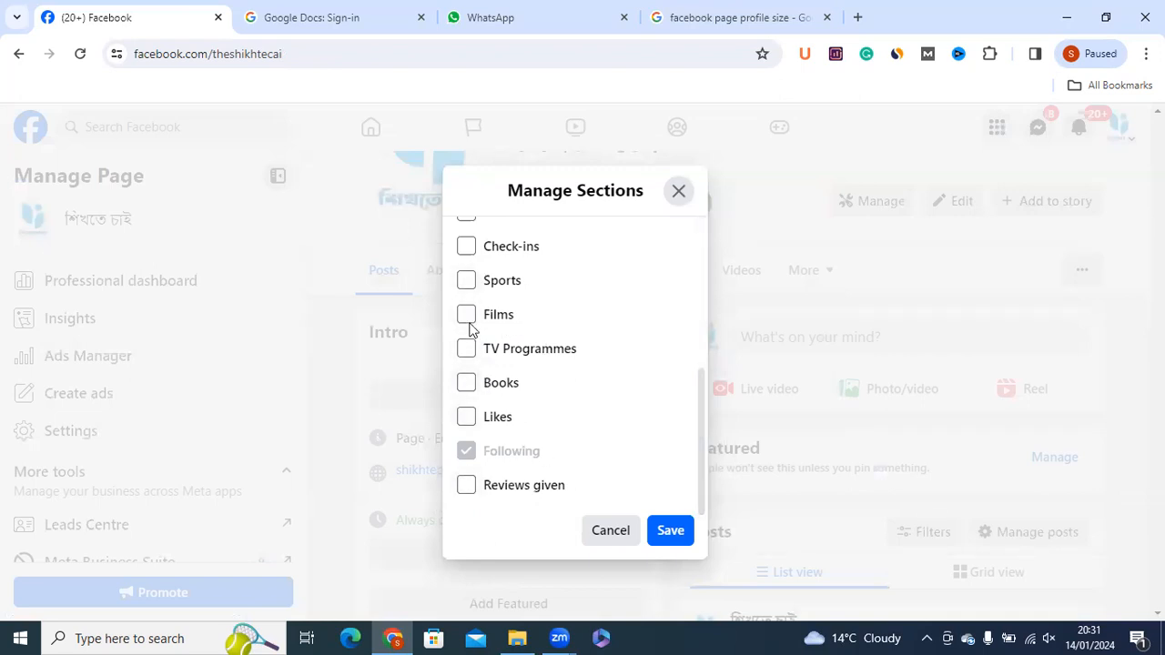
pyautogui.click(464, 485)
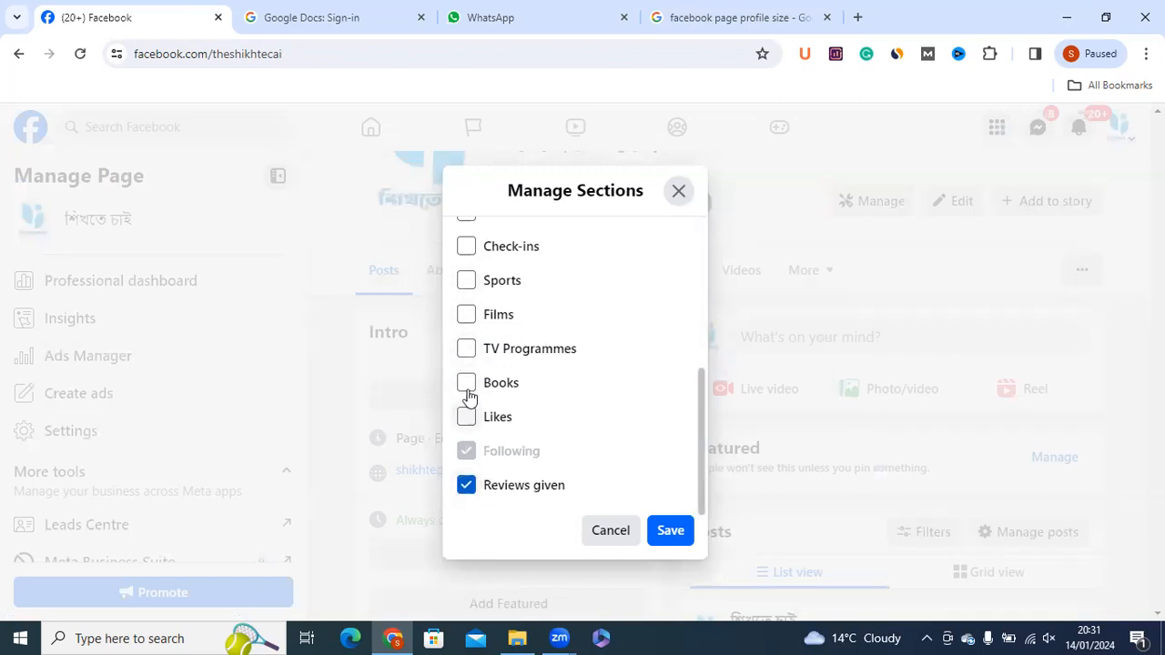
pyautogui.click(465, 485)
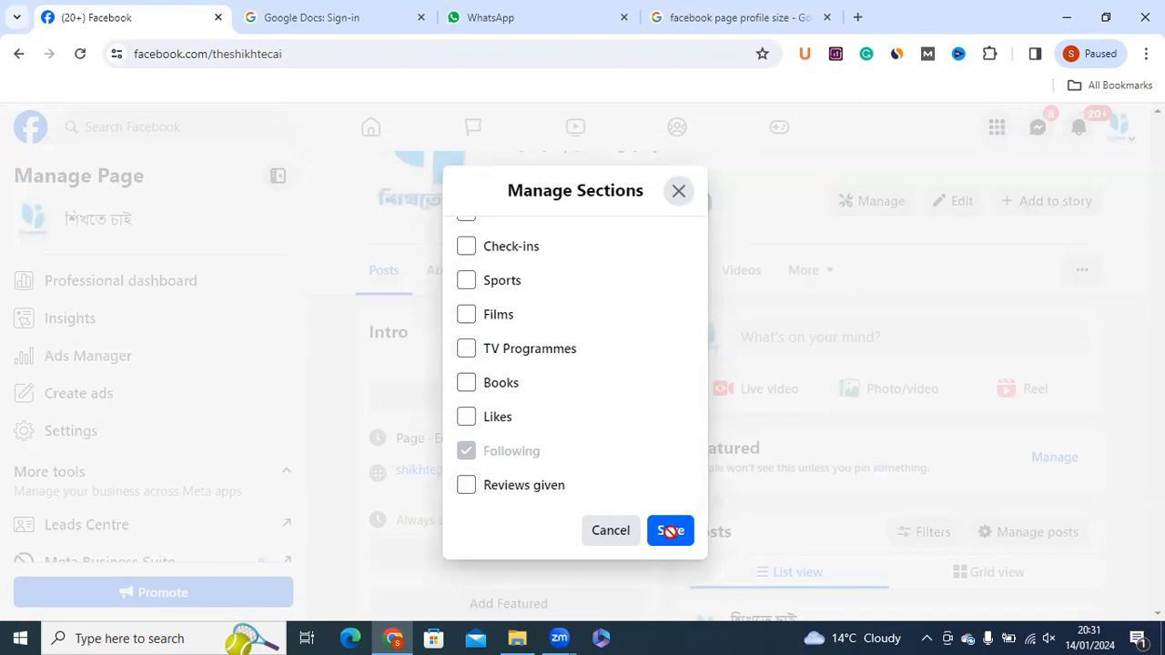
# Leave section management, check the Page's section bar again and return to Posts.
pyautogui.click(804, 277)
pyautogui.click(713, 304)
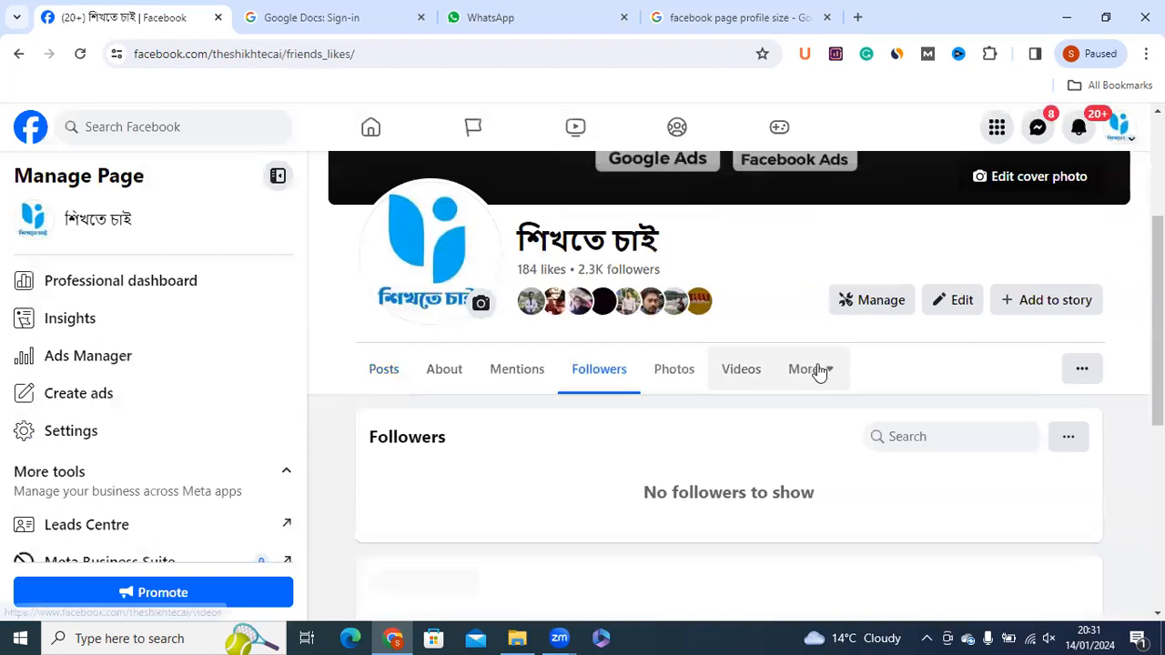
pyautogui.click(366, 371)
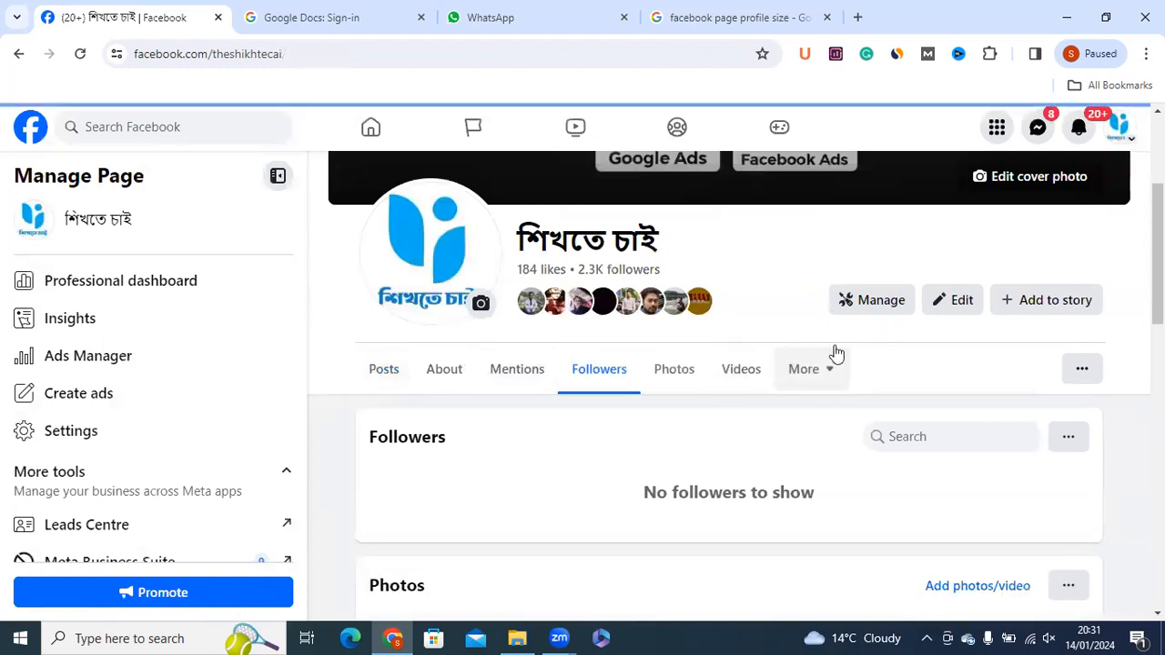
# Open the Page's About section and view its contact and basic info.
pyautogui.scroll(-1, 728, 364)
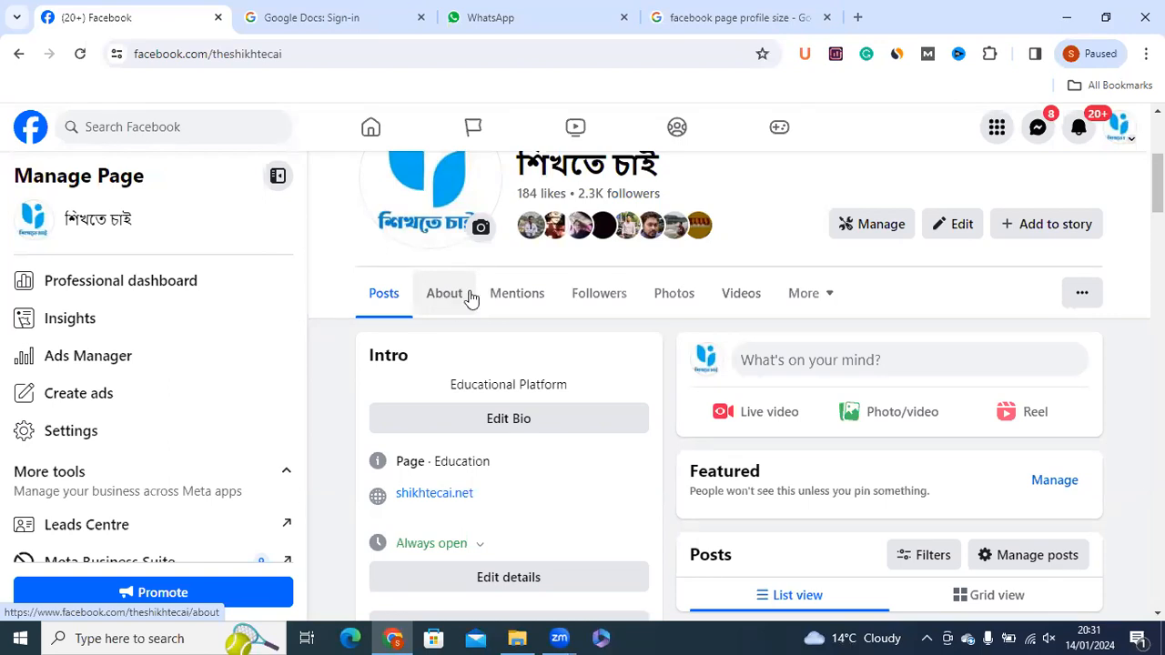
pyautogui.click(450, 303)
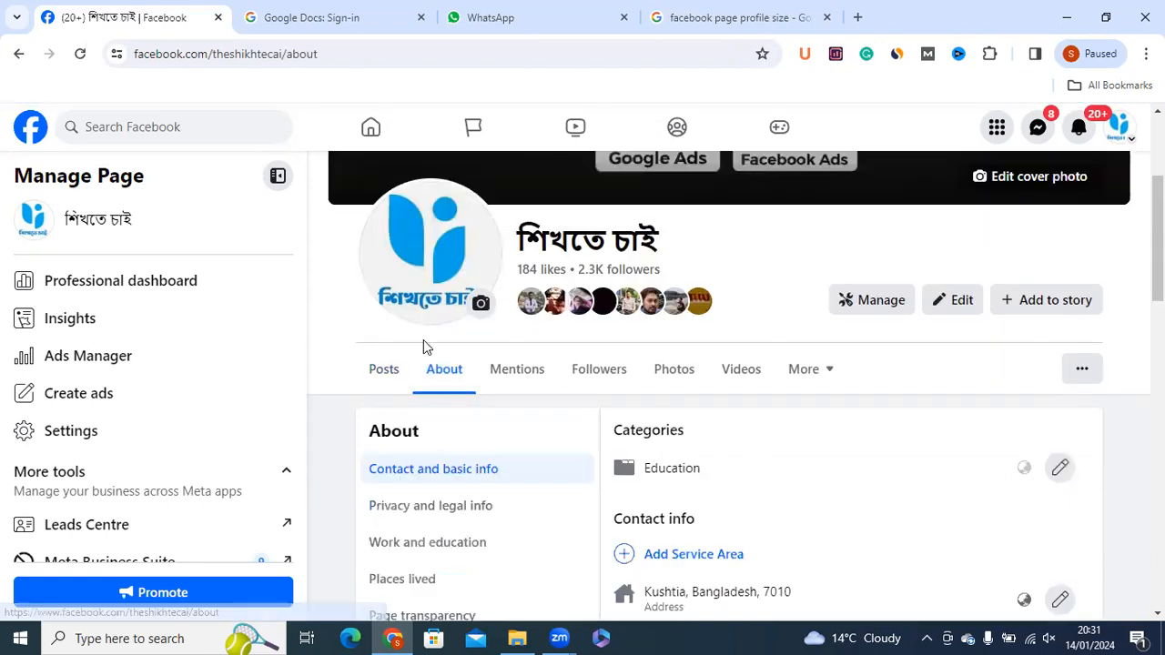
pyautogui.scroll(-2, 497, 382)
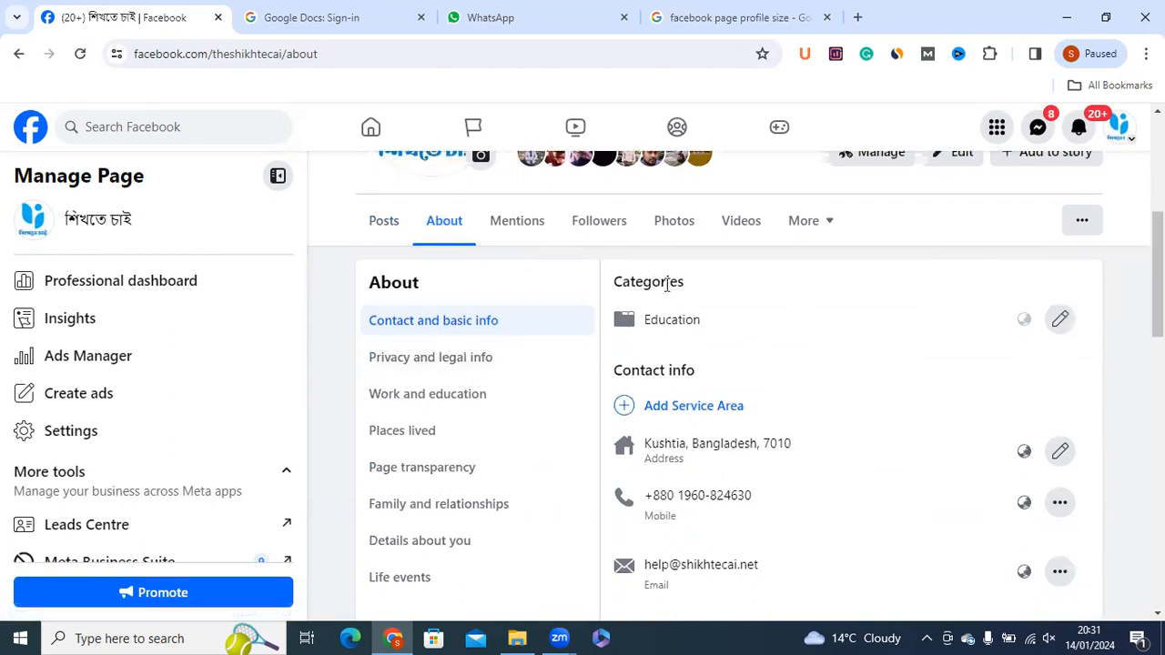
# View the suggested Page categories alongside Education, cancel the category edit and review the contact info.
pyautogui.click(1060, 319)
pyautogui.click(723, 344)
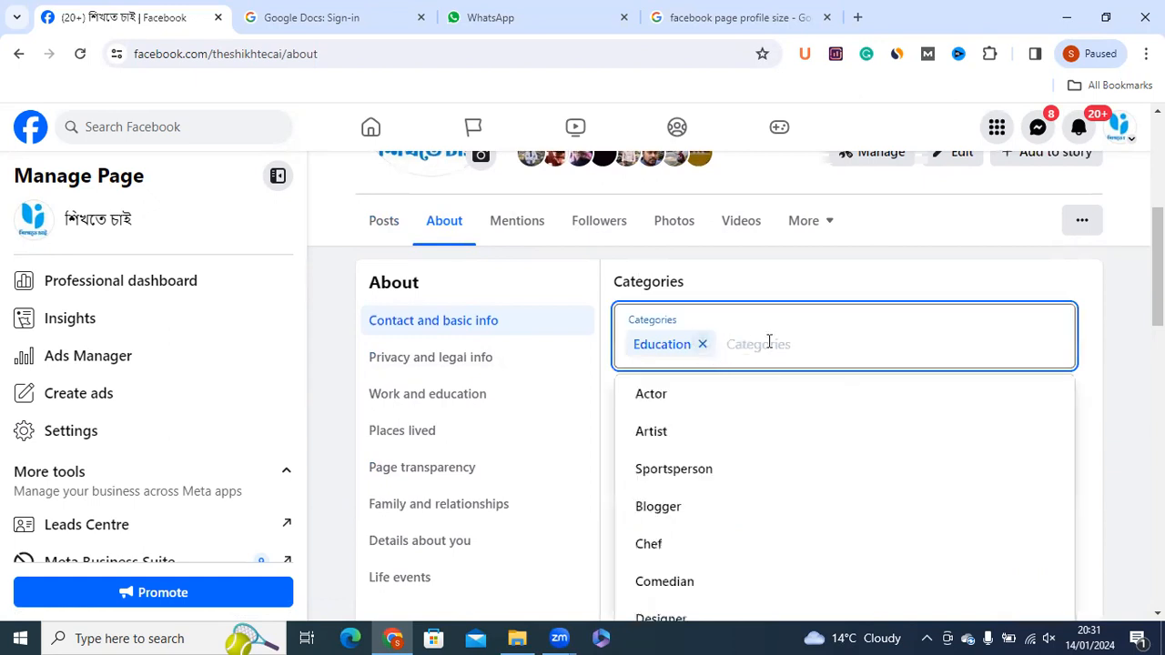
pyautogui.click(855, 295)
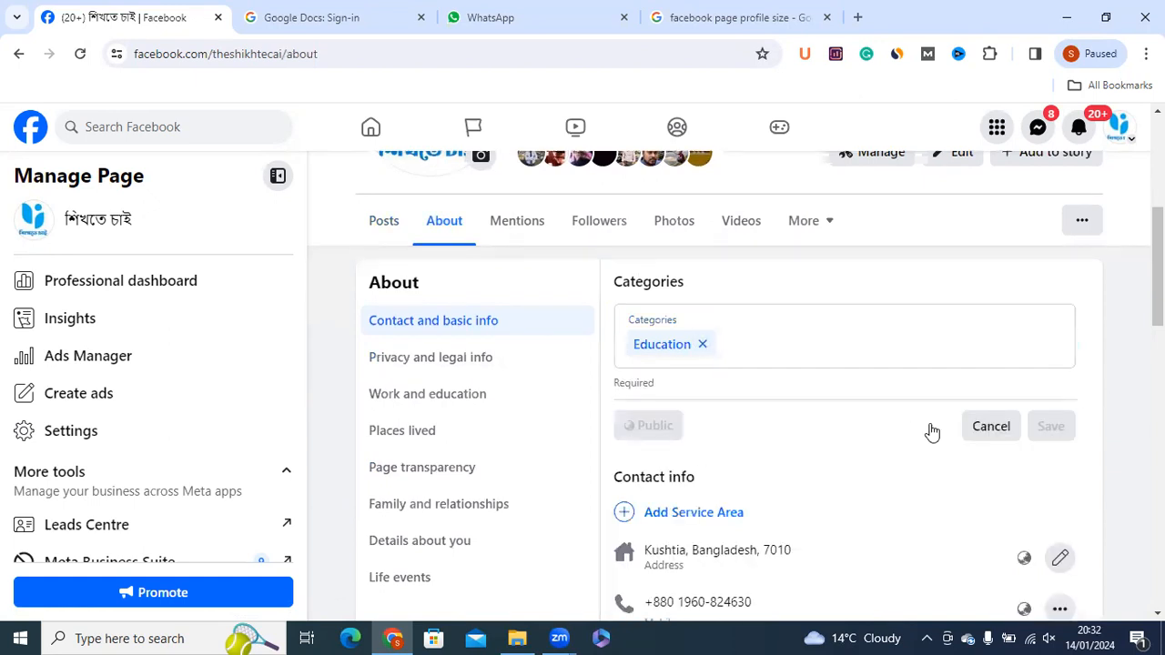
pyautogui.click(977, 428)
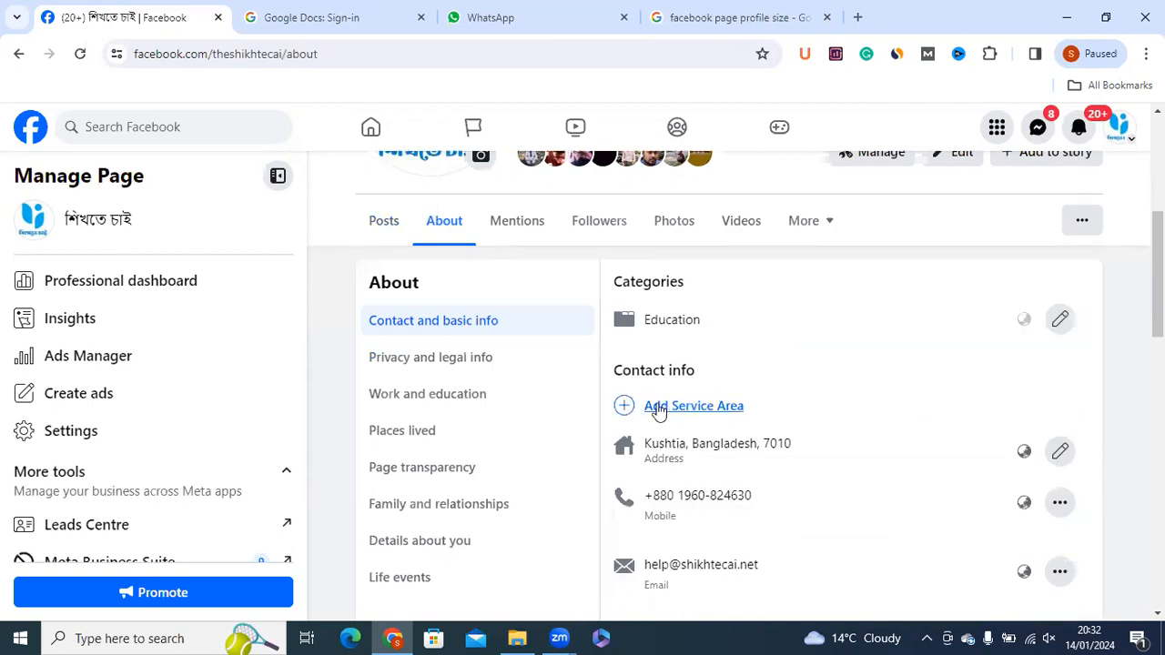
pyautogui.scroll(-1, 941, 337)
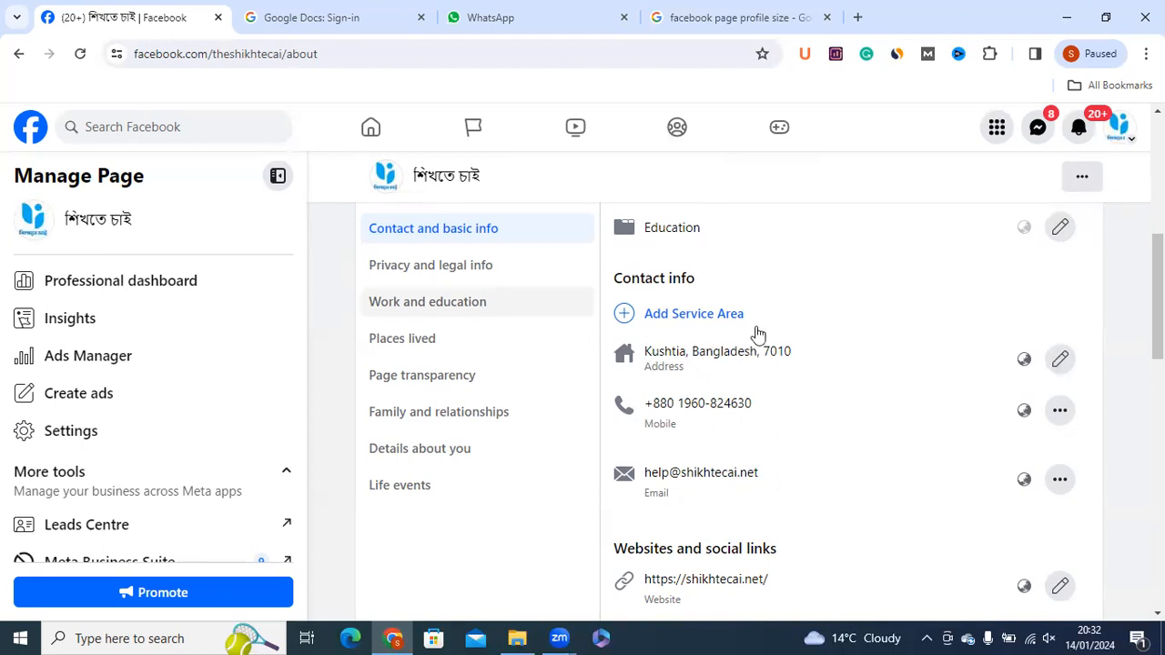
# Open the Page's address for editing, view its city, postcode and map location, and cancel the edit.
pyautogui.moveTo(651, 353); pyautogui.dragTo(734, 364)
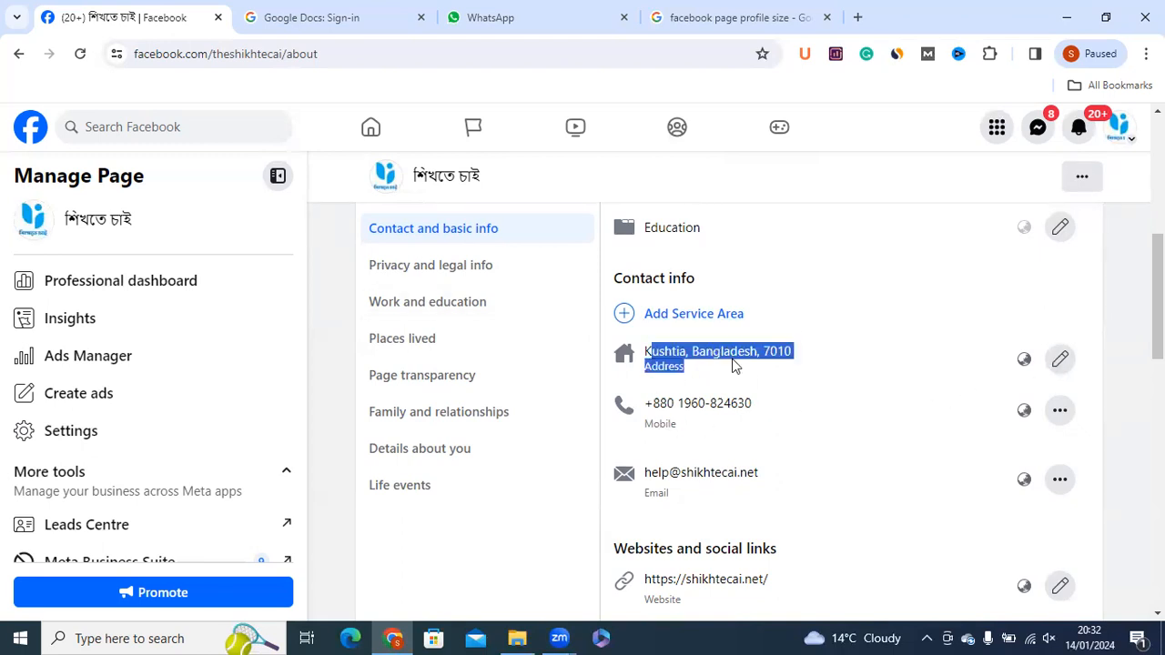
pyautogui.click(1061, 360)
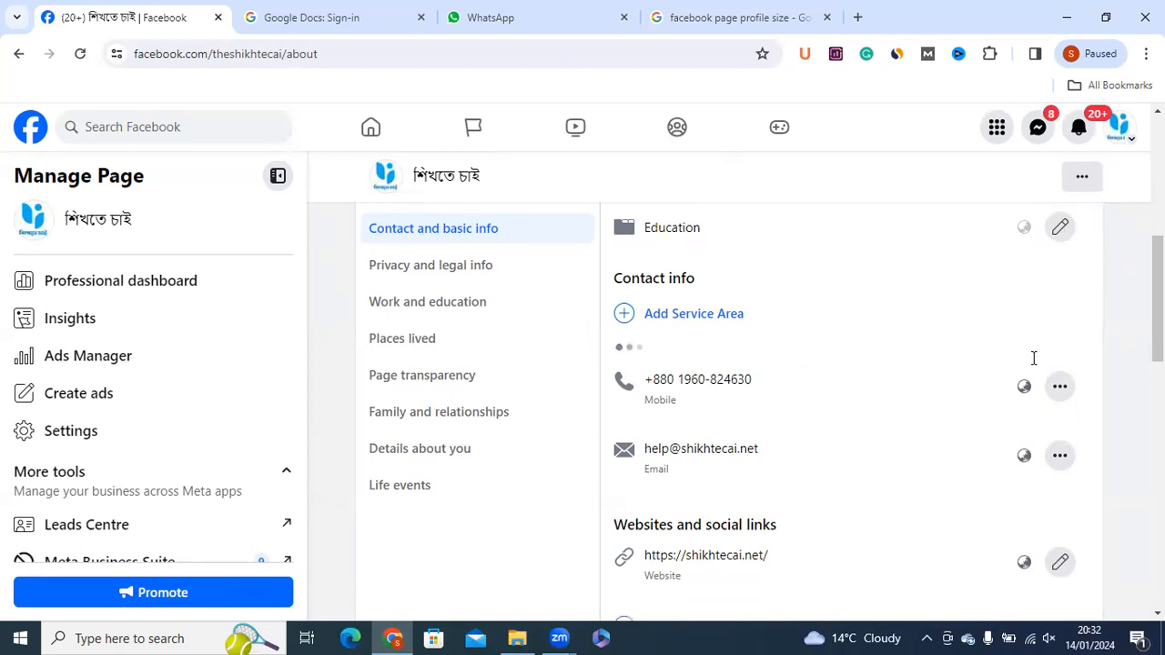
pyautogui.click(726, 365)
pyautogui.click(689, 437)
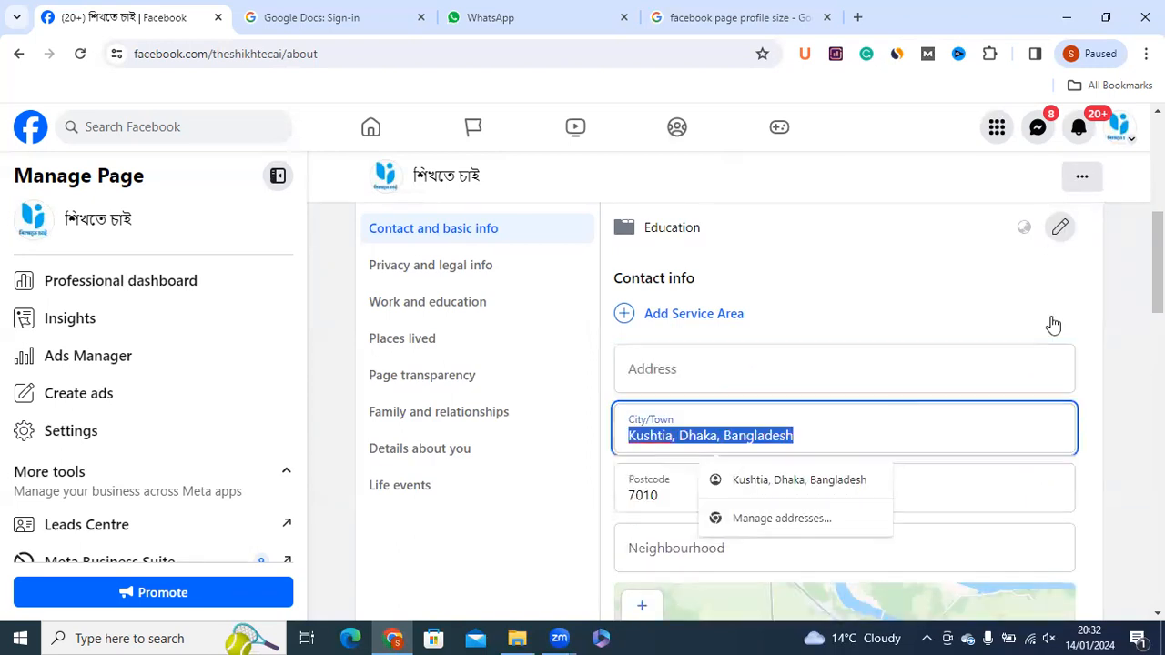
pyautogui.click(715, 428)
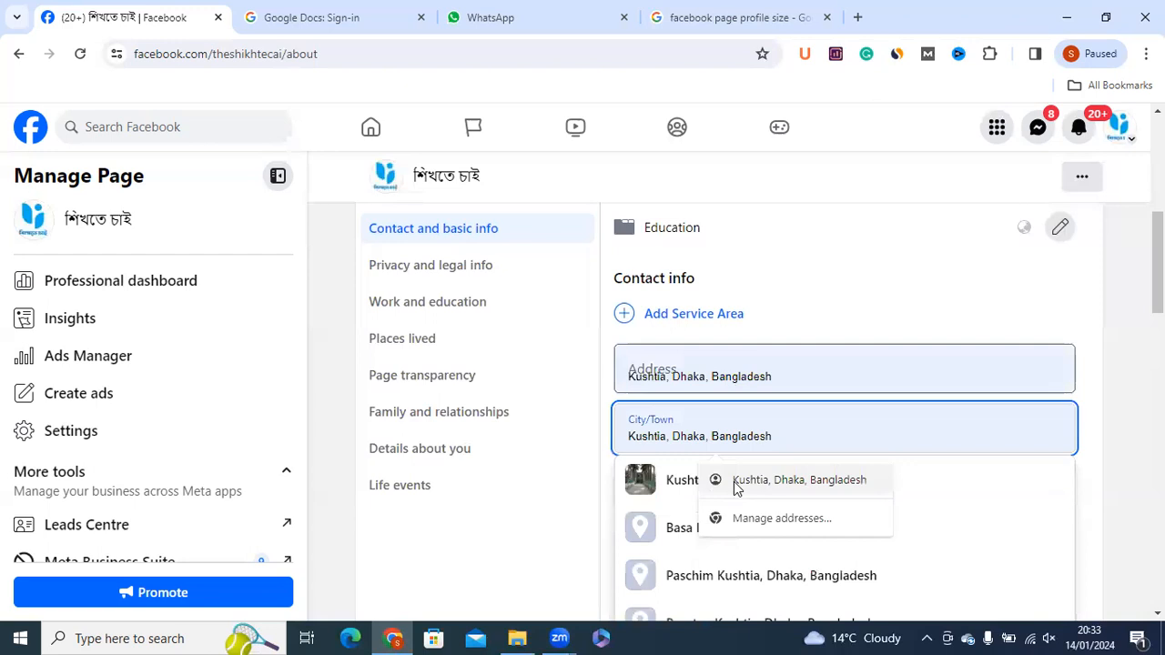
pyautogui.moveTo(1158, 274); pyautogui.dragTo(1157, 320)
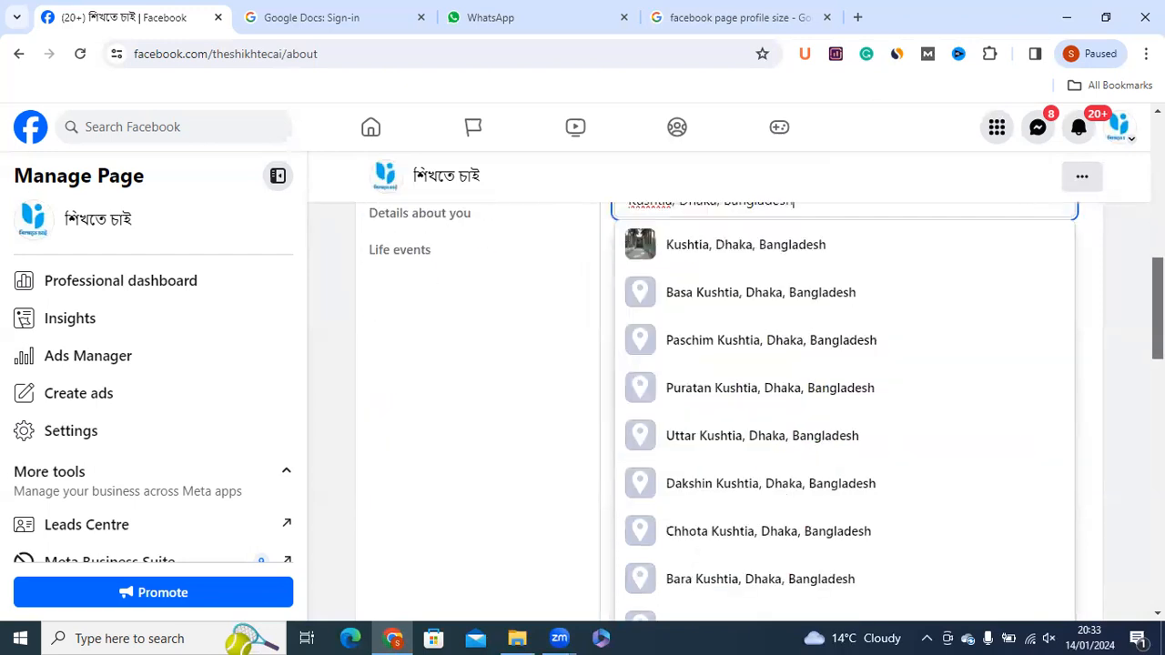
pyautogui.click(1098, 336)
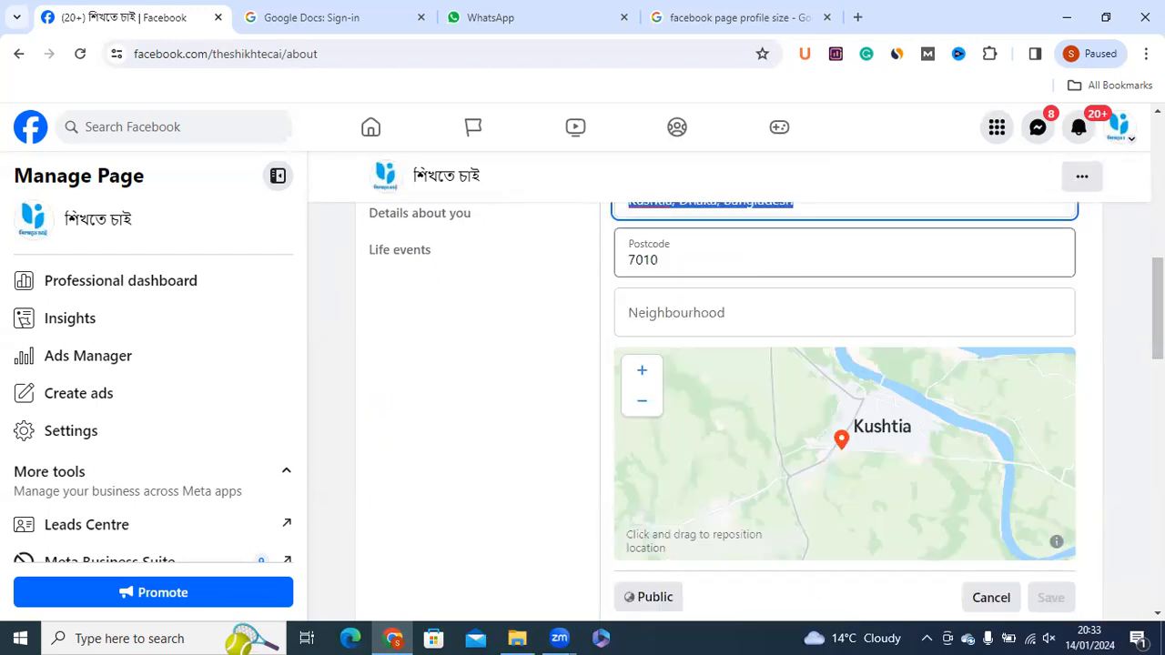
pyautogui.moveTo(1158, 311); pyautogui.dragTo(1158, 348)
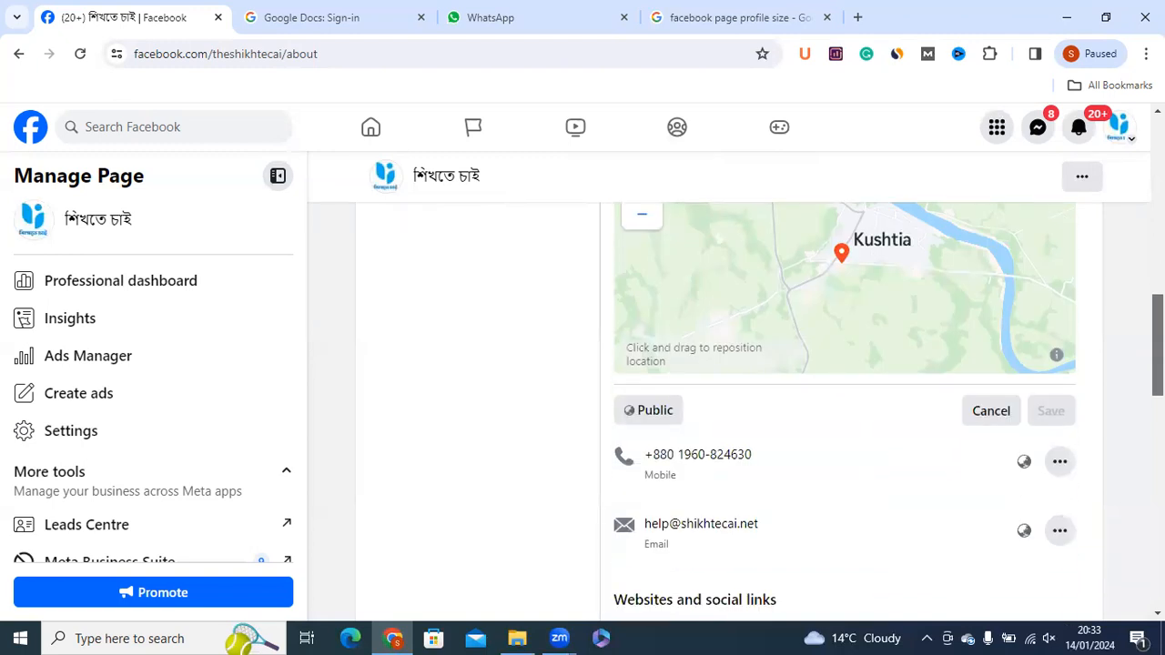
pyautogui.click(990, 421)
# Review the email address and other contact info down to the Websites and social links section.
pyautogui.moveTo(1157, 384); pyautogui.dragTo(1158, 390)
pyautogui.scroll(5, 646, 487)
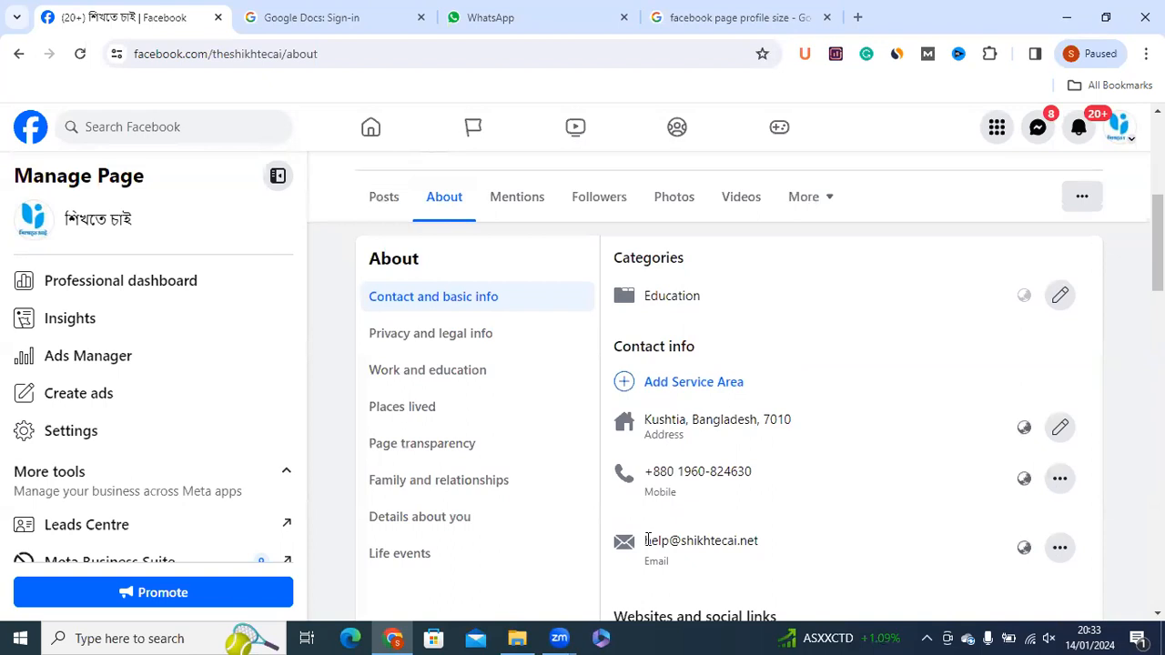
pyautogui.moveTo(647, 541); pyautogui.dragTo(765, 546)
pyautogui.click(784, 548)
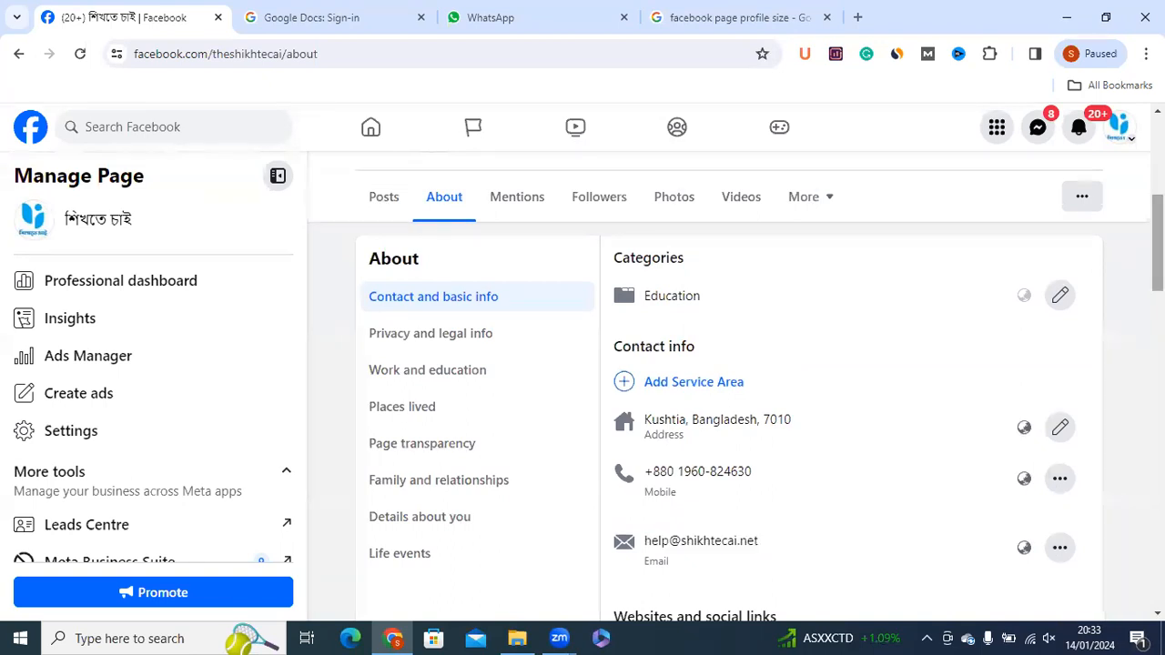
pyautogui.scroll(-2, 662, 404)
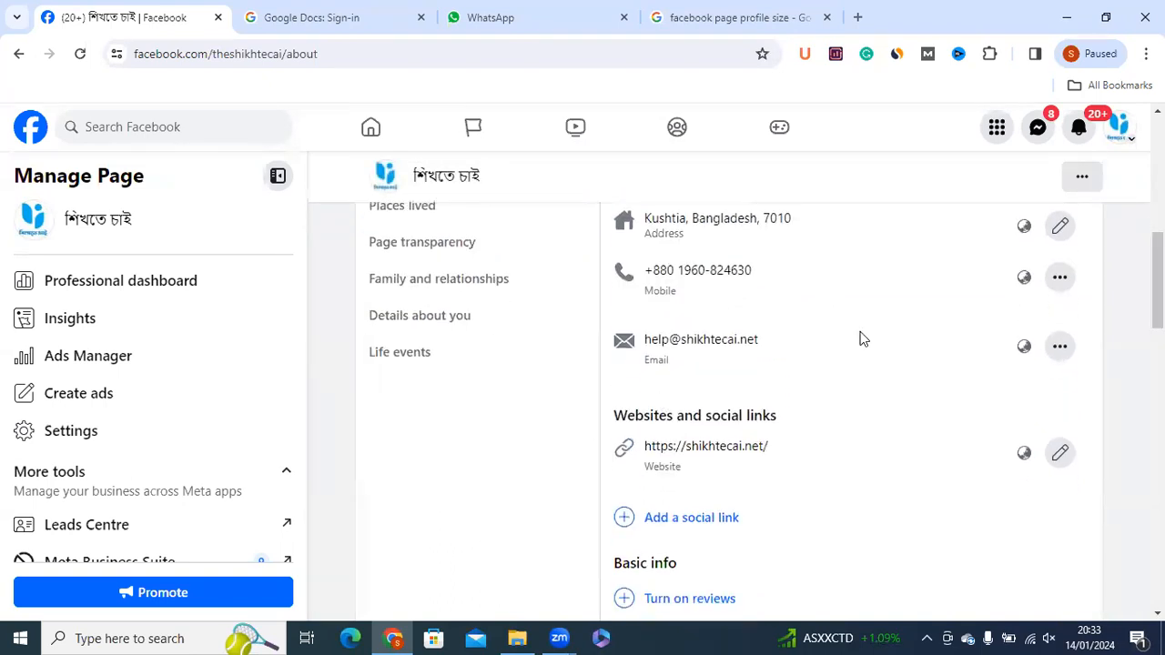
pyautogui.scroll(1, 720, 275)
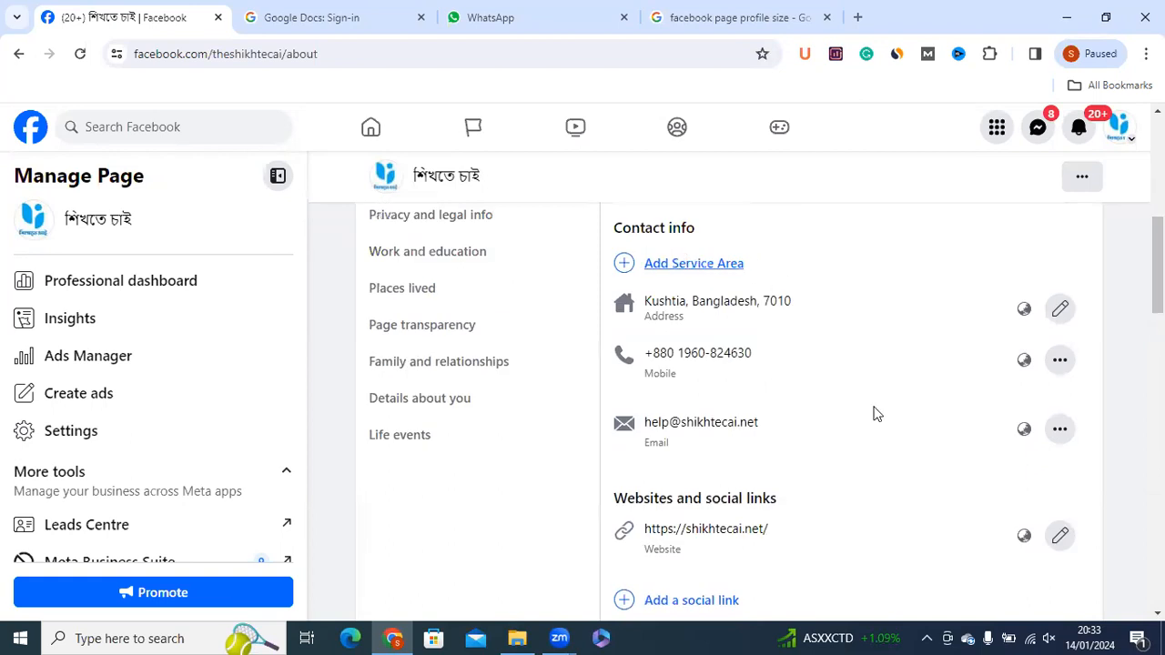
pyautogui.scroll(-2, 814, 278)
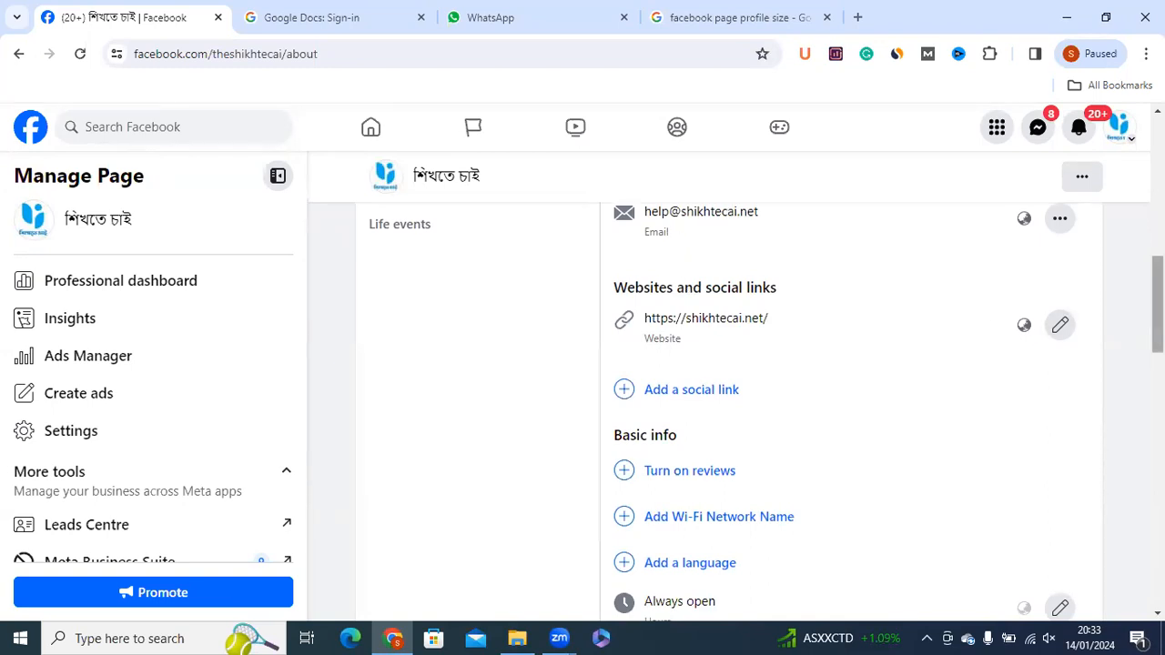
pyautogui.scroll(-1, 917, 295)
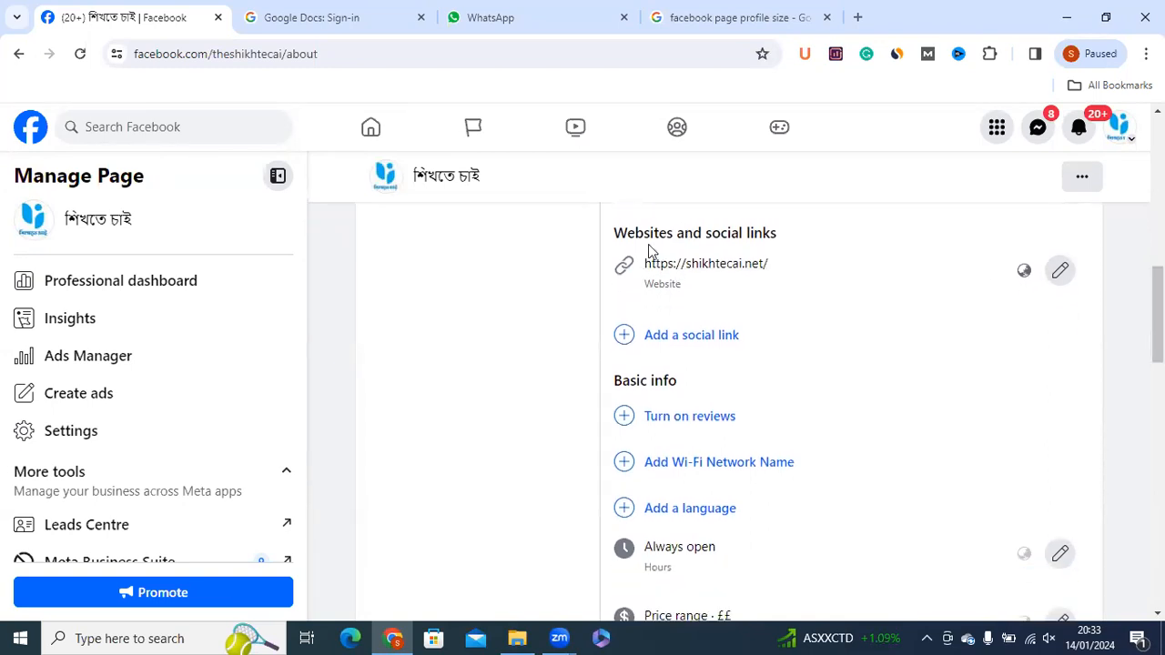
# Open the Page's website address for editing, cancel the edit and highlight the listed website link.
pyautogui.click(1063, 271)
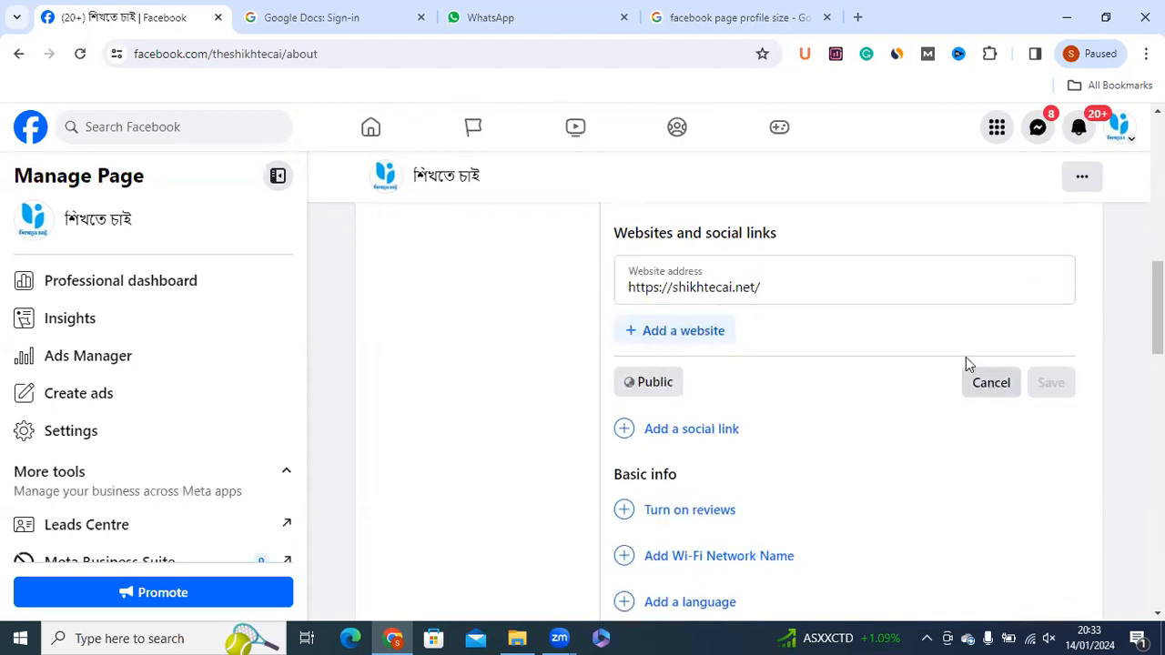
pyautogui.click(984, 379)
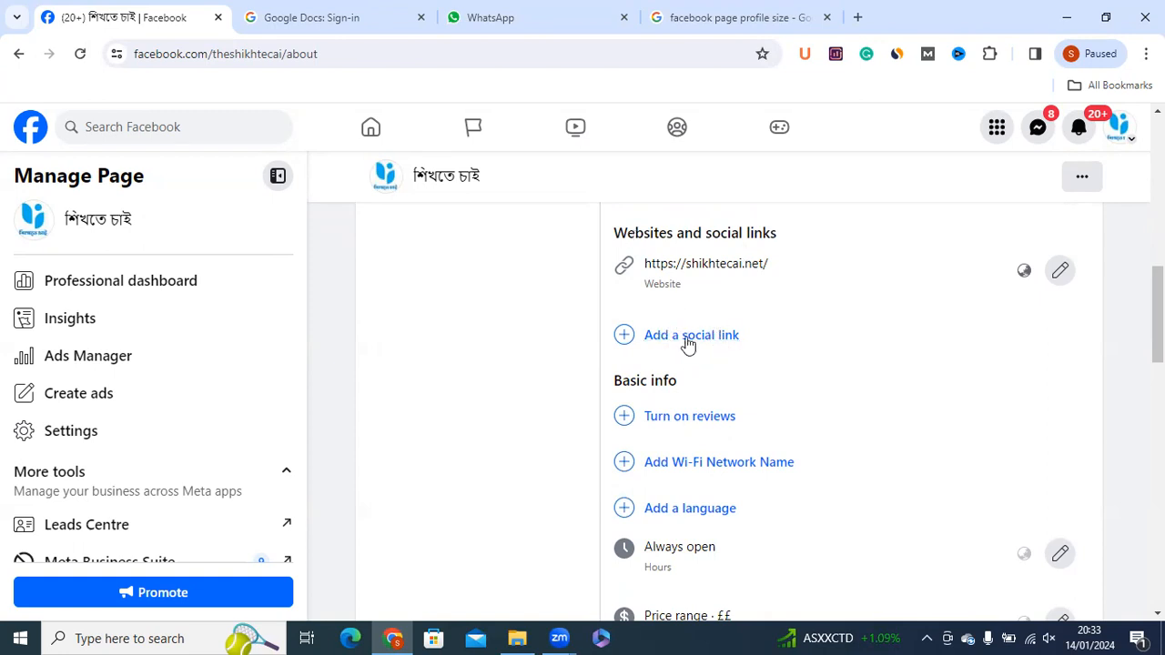
pyautogui.moveTo(774, 264); pyautogui.dragTo(645, 263)
# Try adding a social link with YouTube as the platform and cancel without entering a username.
pyautogui.click(780, 329)
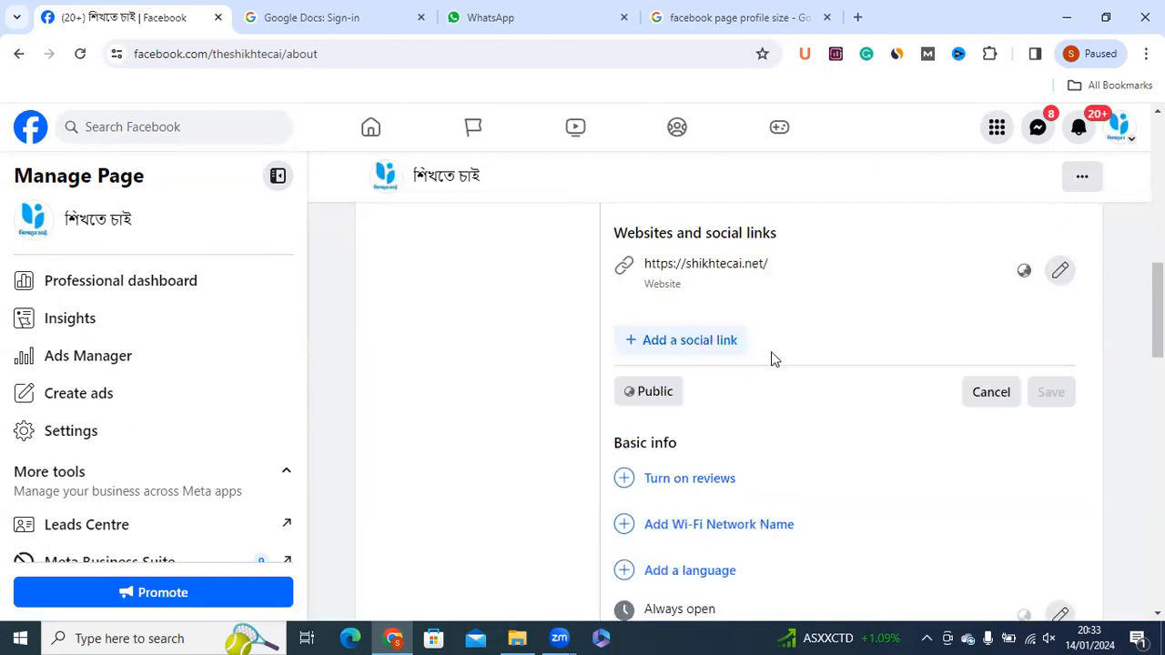
pyautogui.click(676, 339)
pyautogui.click(843, 358)
pyautogui.click(1030, 343)
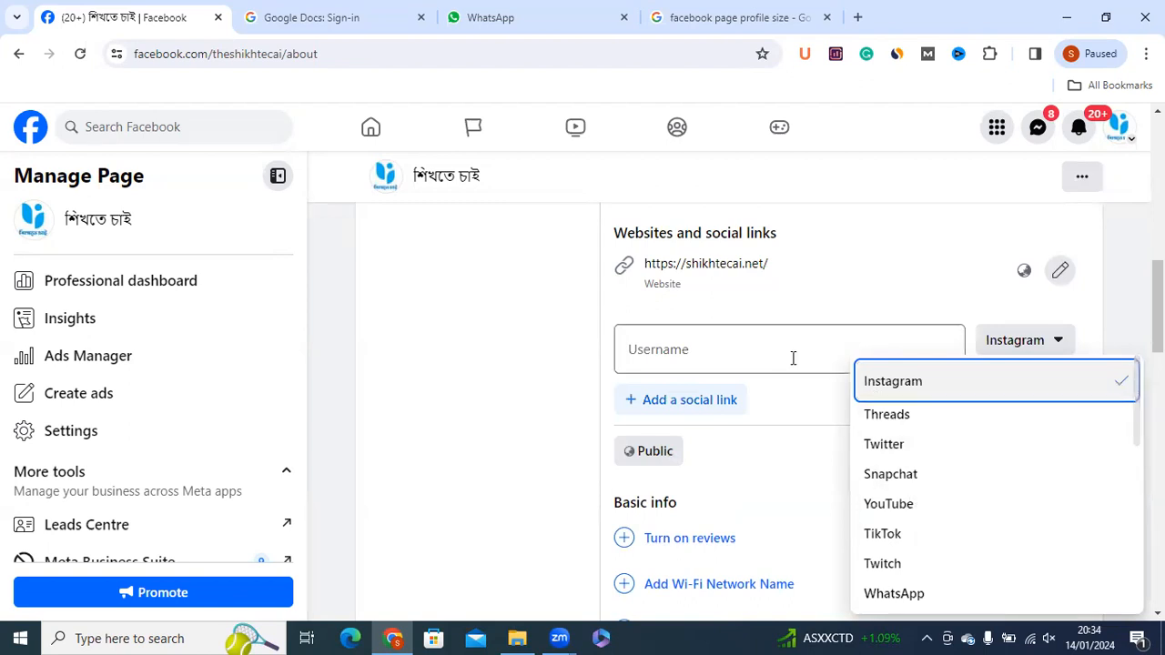
pyautogui.click(915, 503)
pyautogui.click(719, 353)
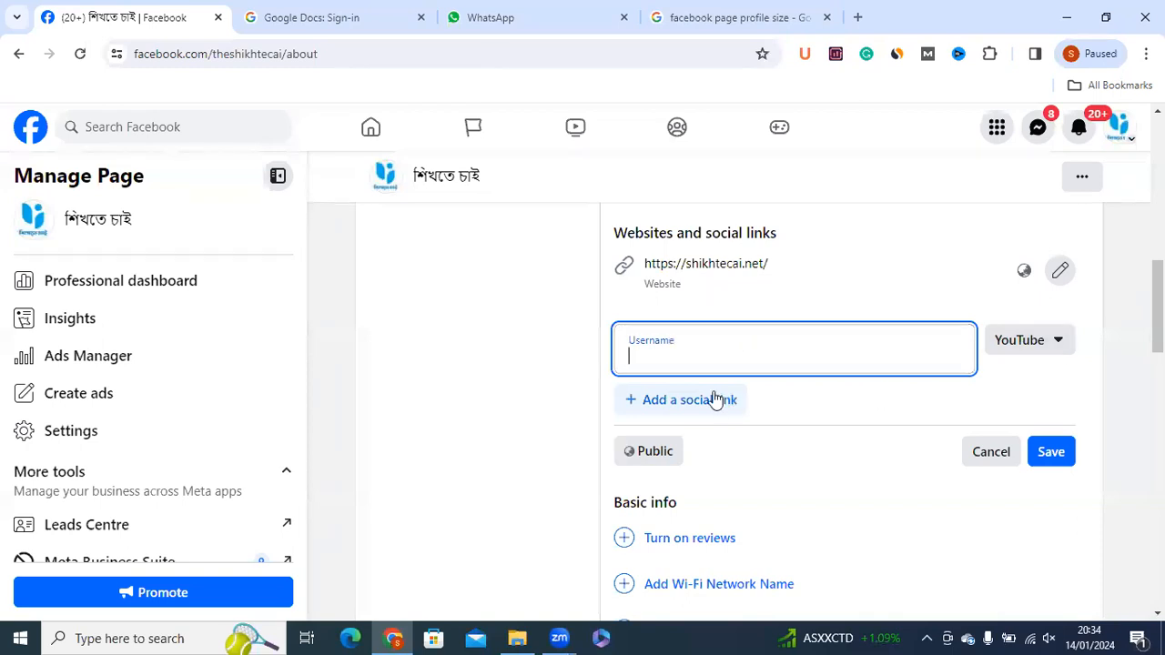
pyautogui.click(991, 451)
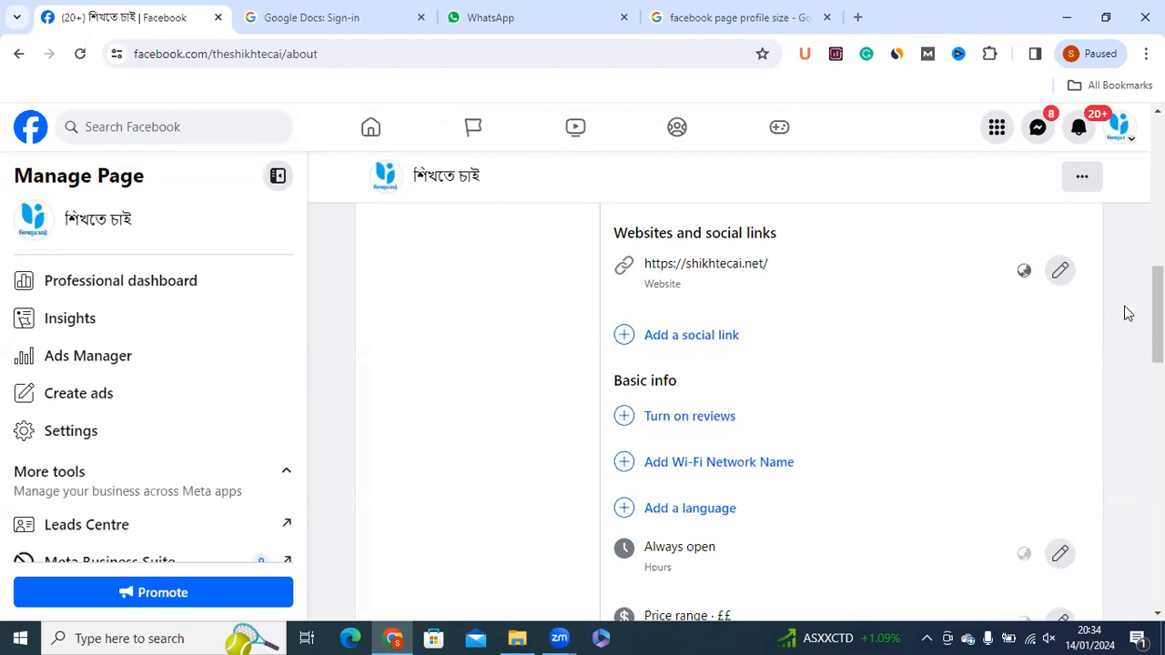
# Review the Basic info section and try setting the Page's hours to Open during selected hours.
pyautogui.scroll(-1, 1126, 312)
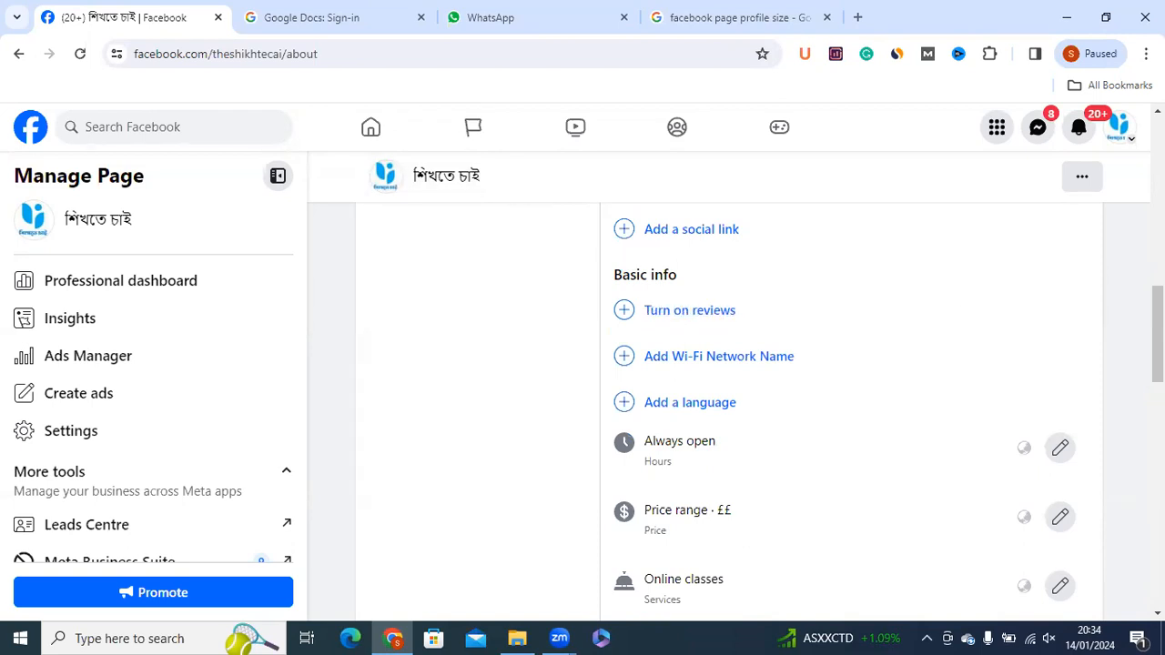
pyautogui.scroll(-2, 677, 309)
pyautogui.scroll(-1, 780, 342)
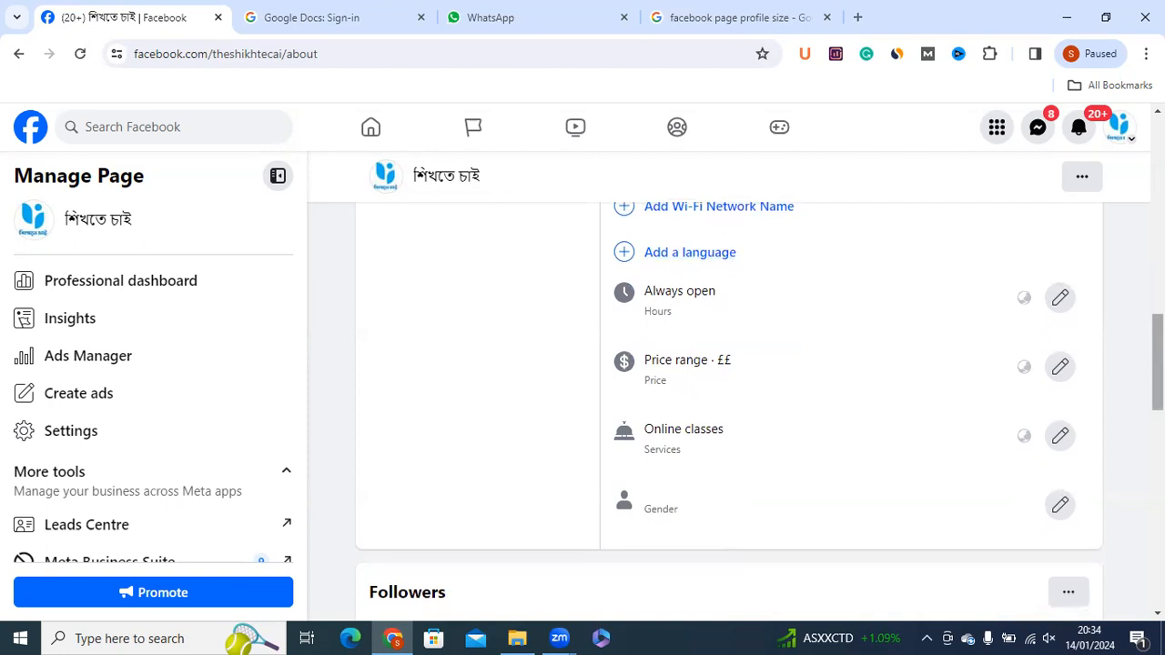
pyautogui.scroll(1, 760, 413)
pyautogui.moveTo(1157, 357); pyautogui.dragTo(1158, 366)
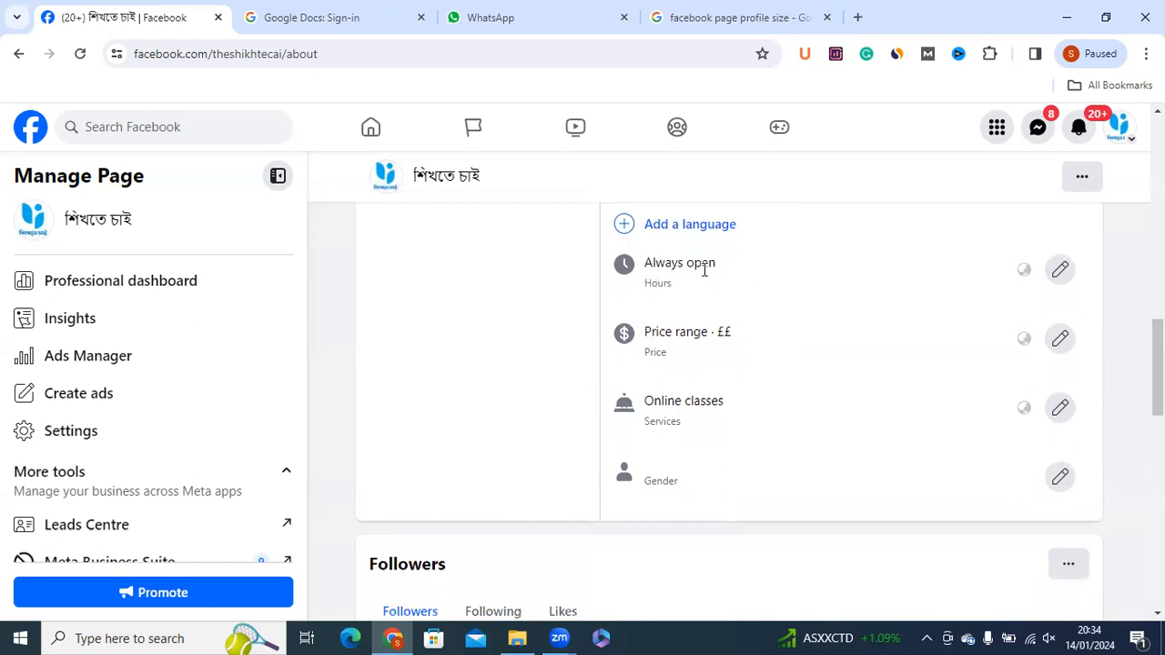
pyautogui.click(1058, 273)
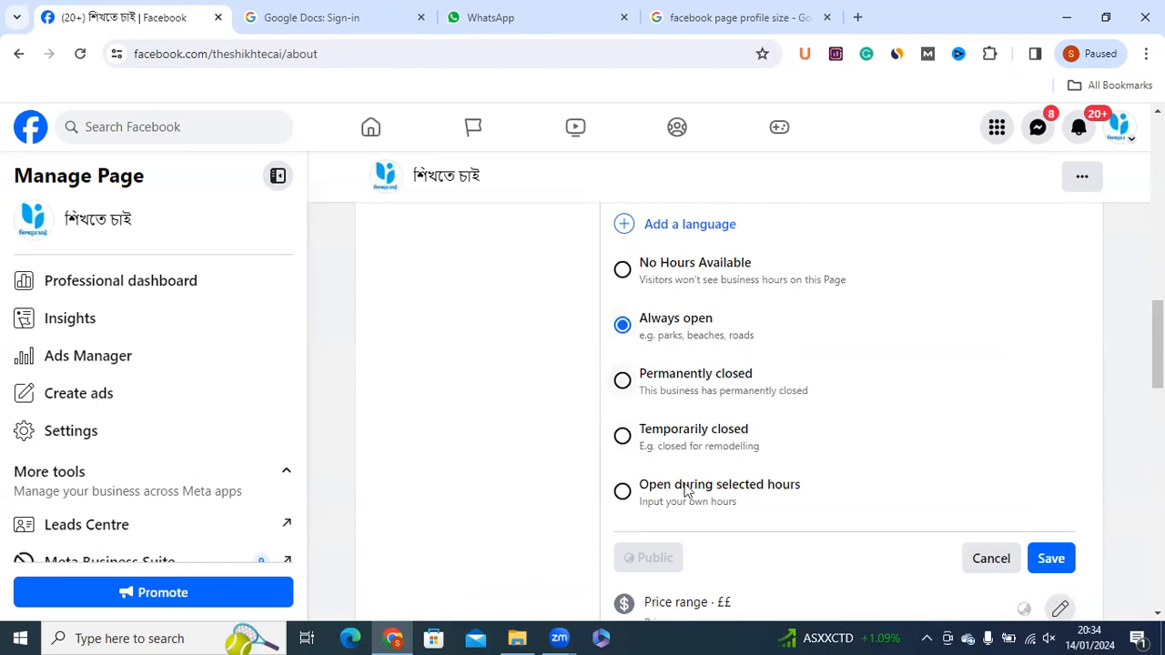
pyautogui.click(622, 491)
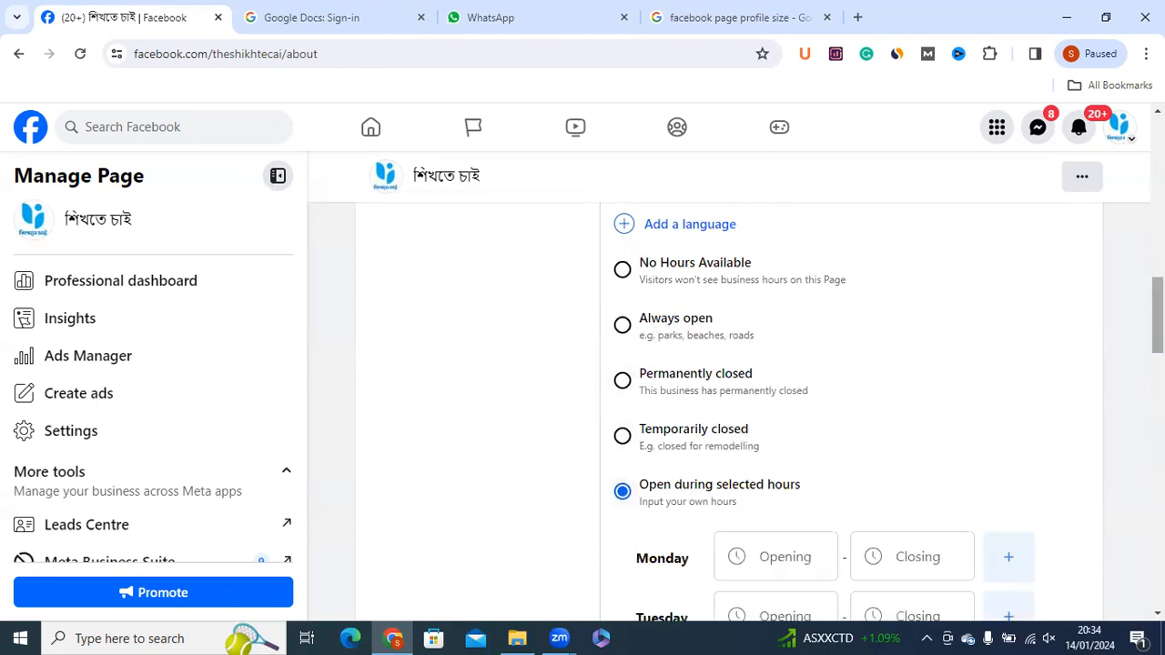
pyautogui.scroll(-3, 746, 364)
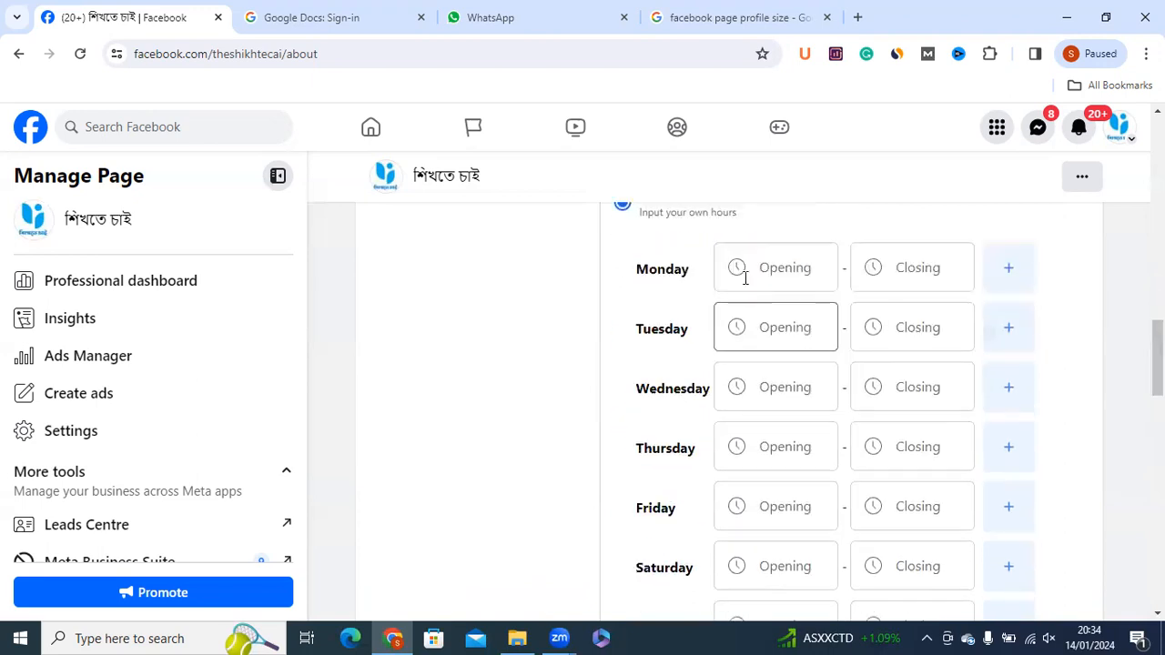
# Browse Monday's opening and closing time choices, view the remaining weekdays and cancel the hours edit.
pyautogui.click(770, 271)
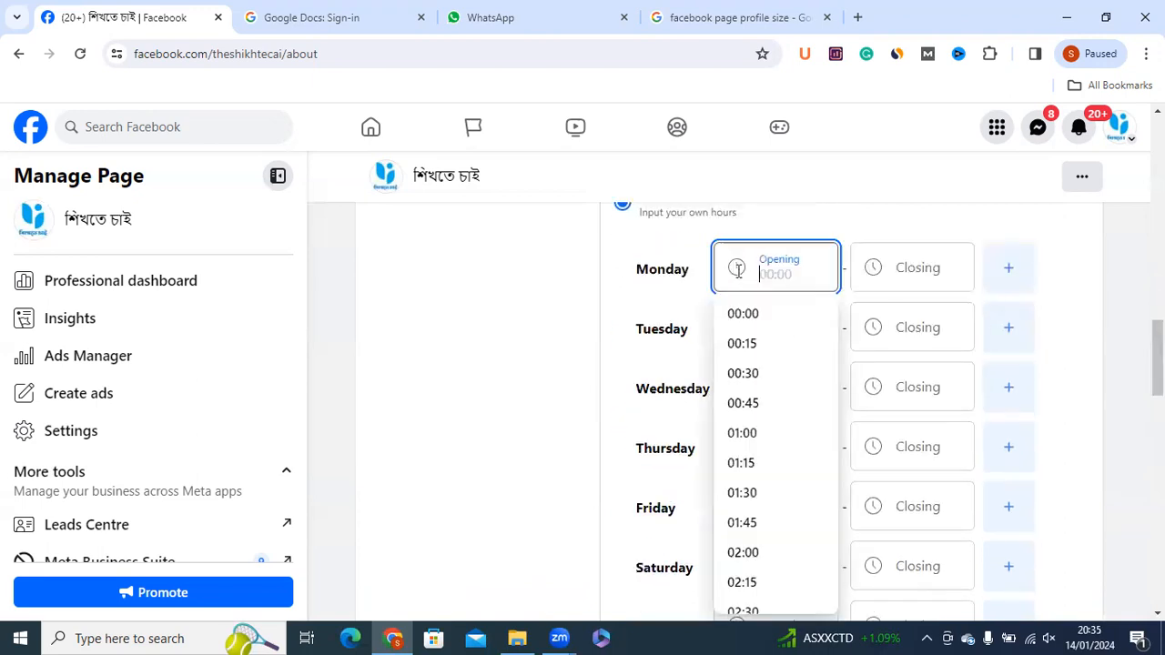
pyautogui.moveTo(832, 325); pyautogui.dragTo(833, 417)
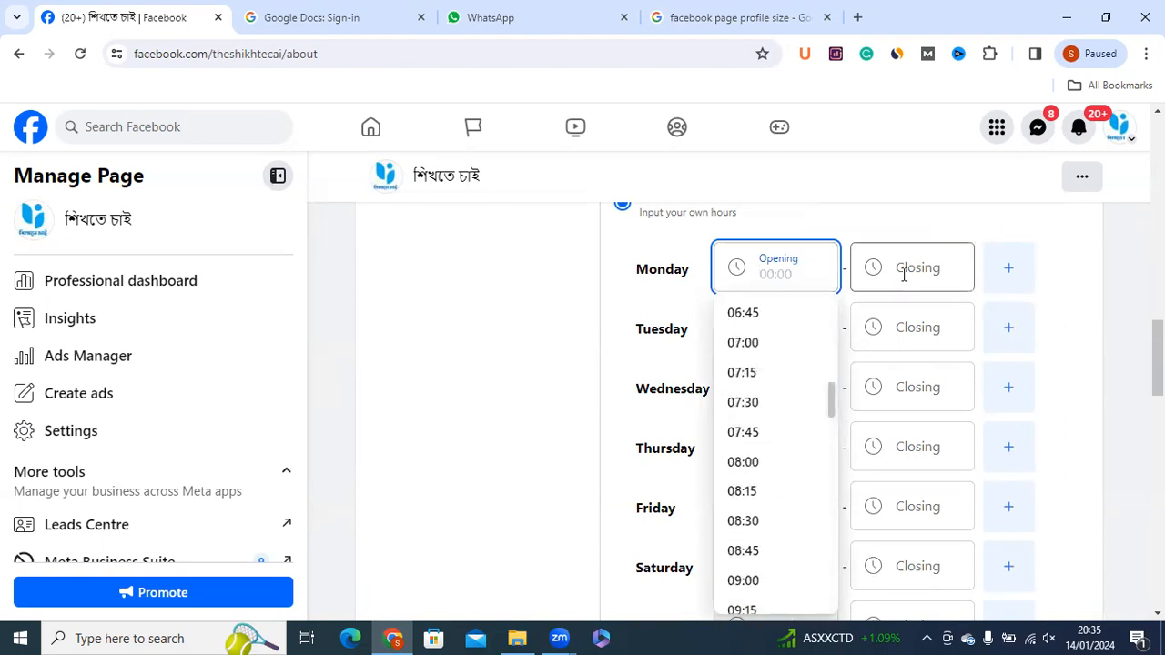
pyautogui.click(901, 267)
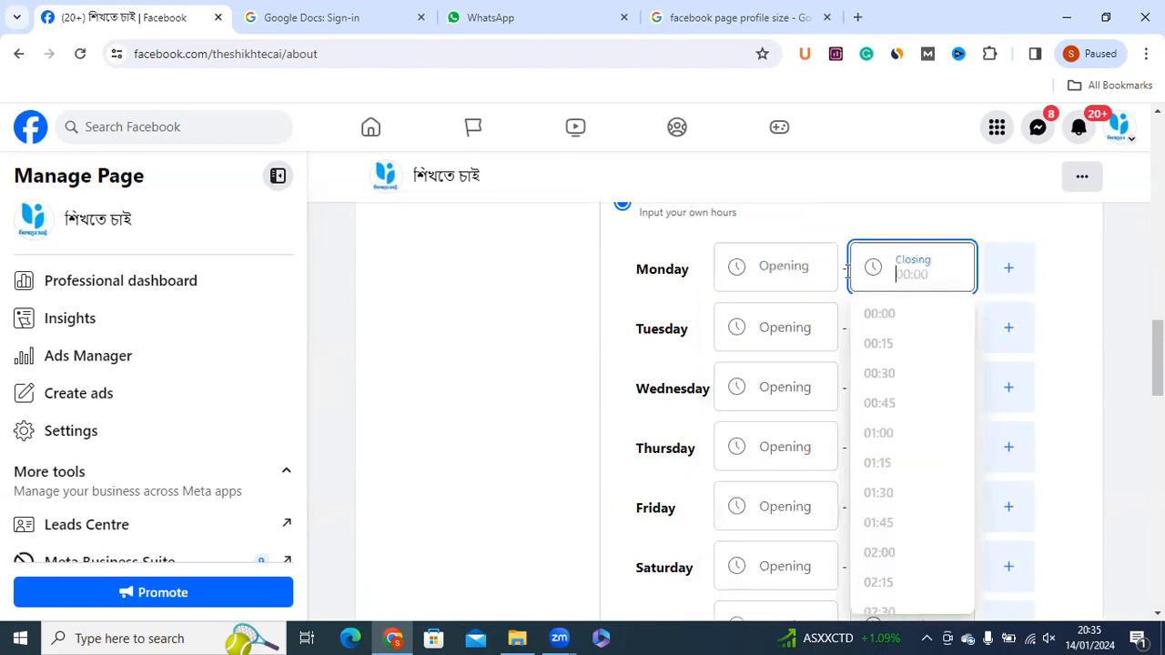
pyautogui.click(680, 301)
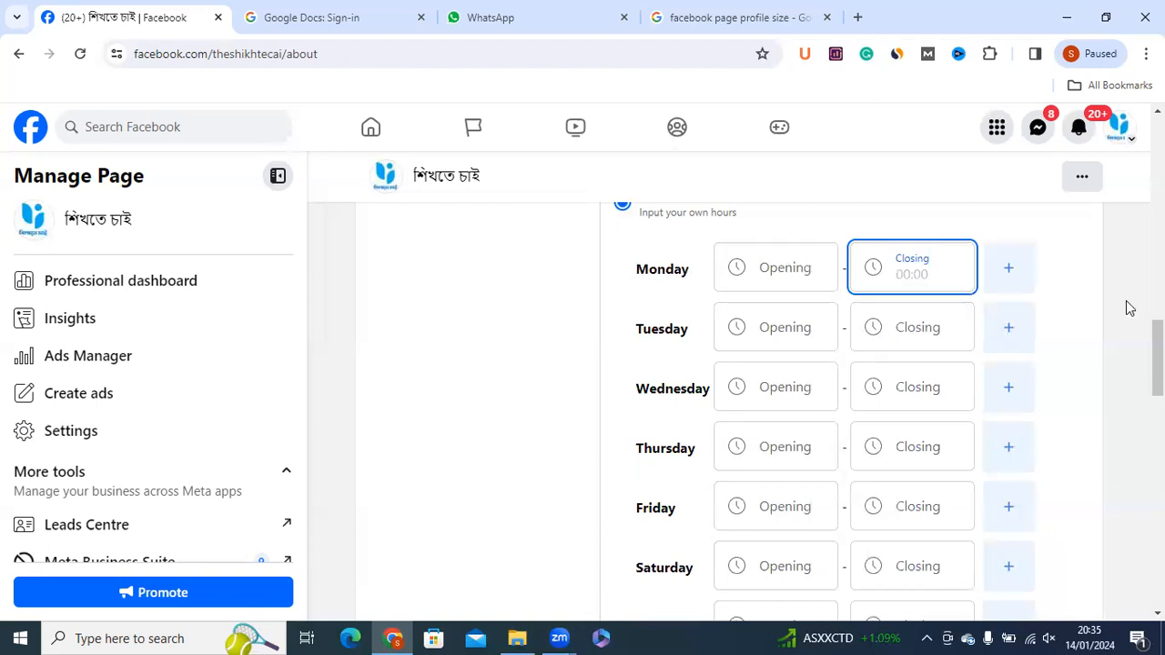
pyautogui.scroll(-1, 1090, 330)
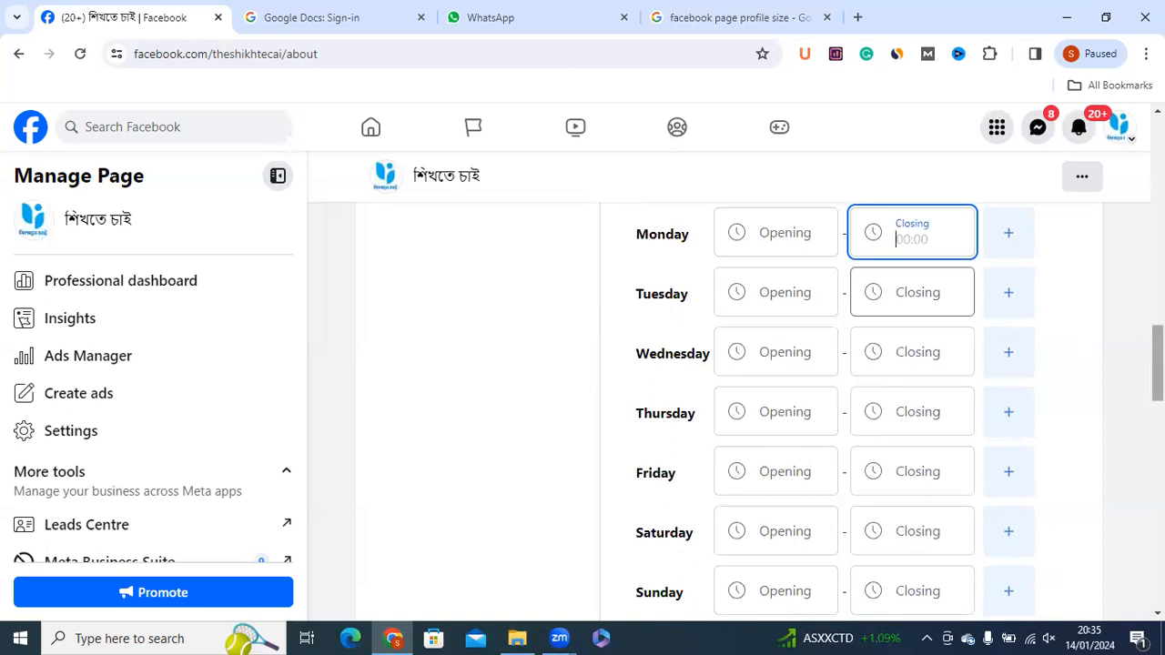
pyautogui.scroll(-2, 919, 419)
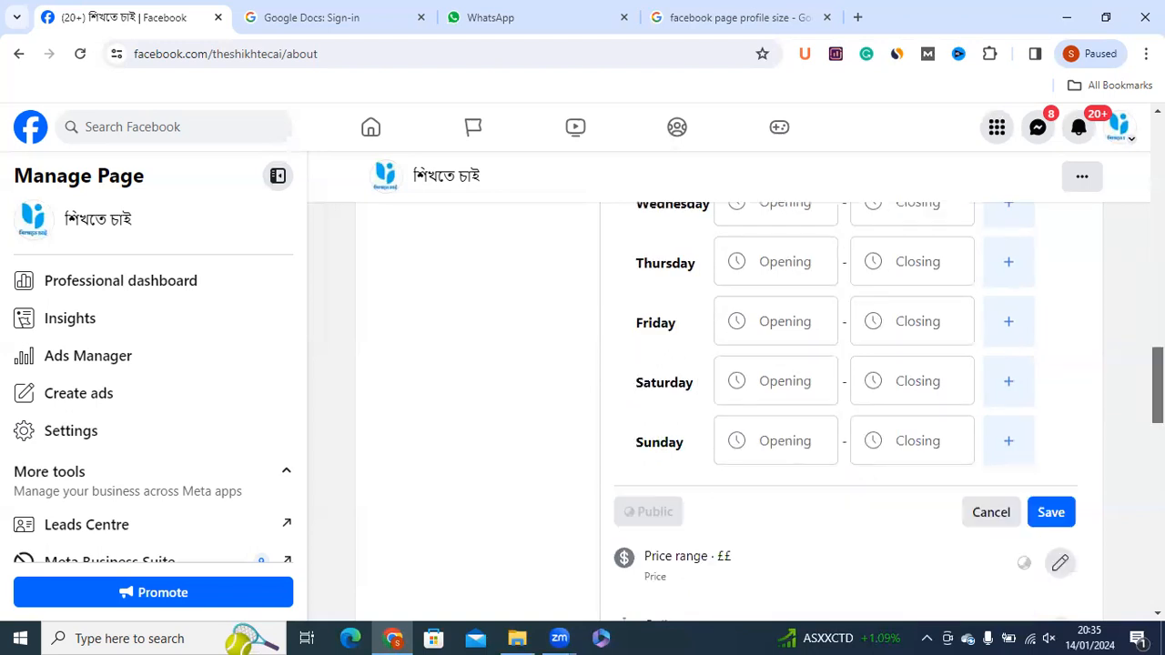
pyautogui.click(1001, 500)
# Open the Page's hours for editing, review the available opening options and cancel the edit.
pyautogui.scroll(6, 789, 443)
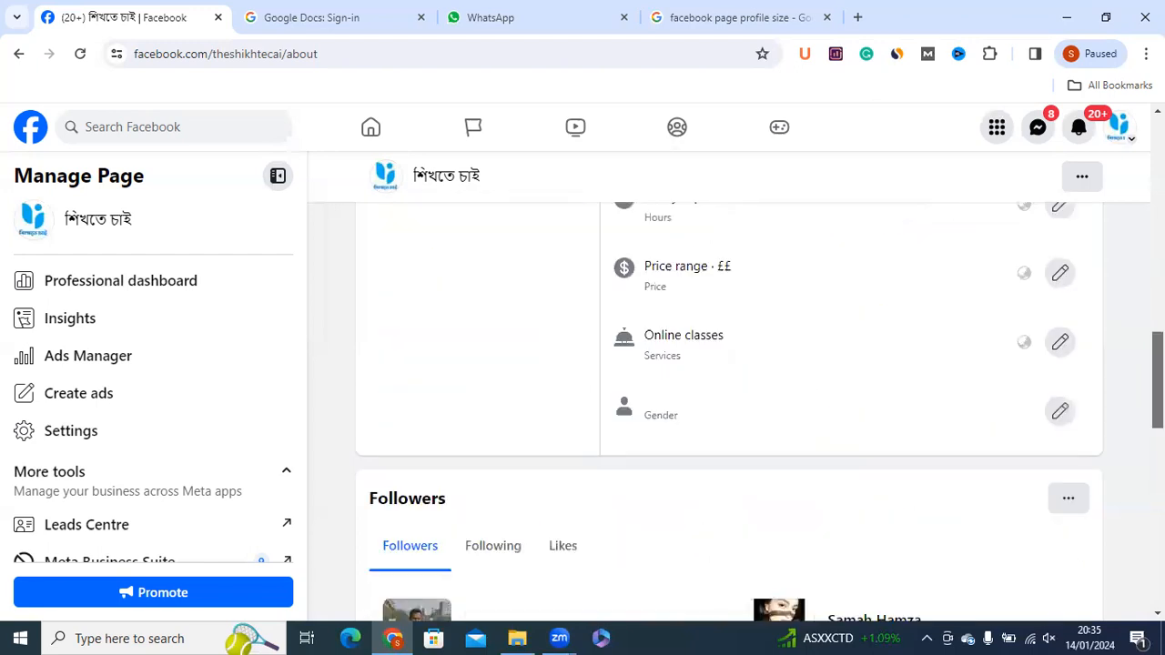
pyautogui.click(1055, 411)
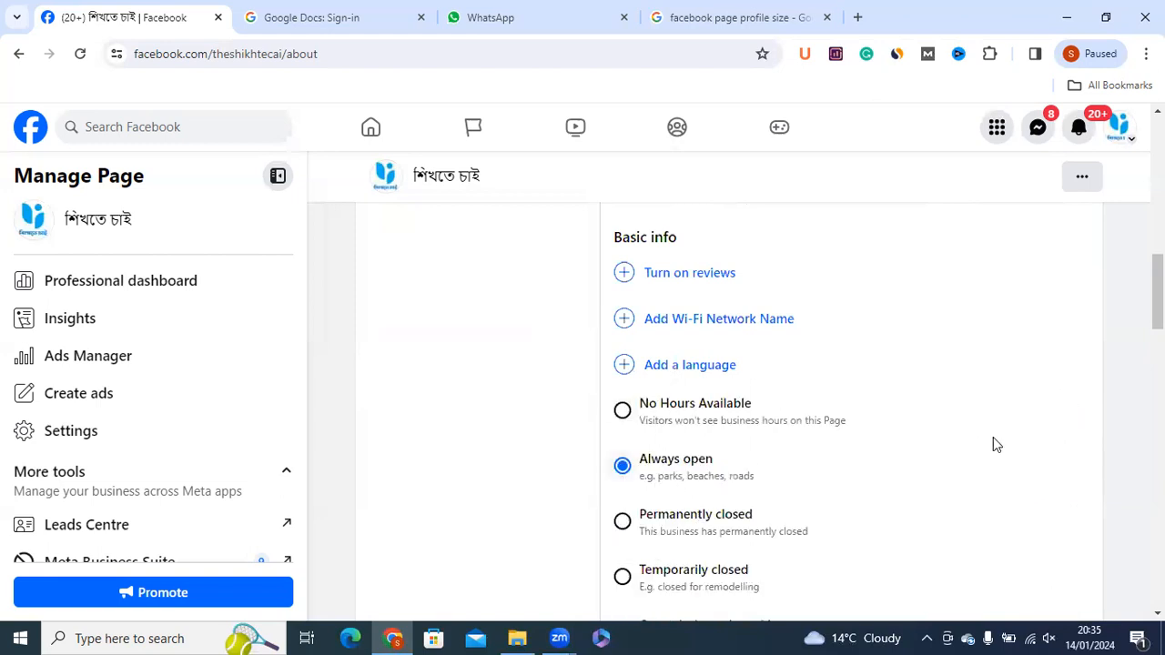
pyautogui.scroll(-3, 1134, 362)
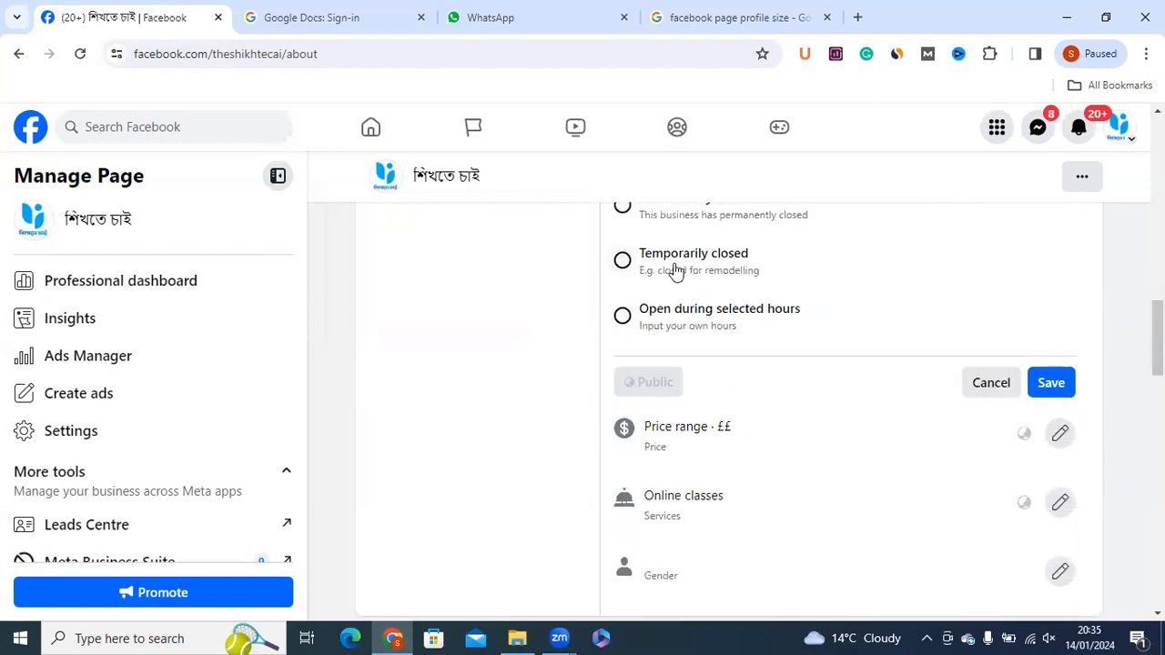
pyautogui.scroll(1, 734, 315)
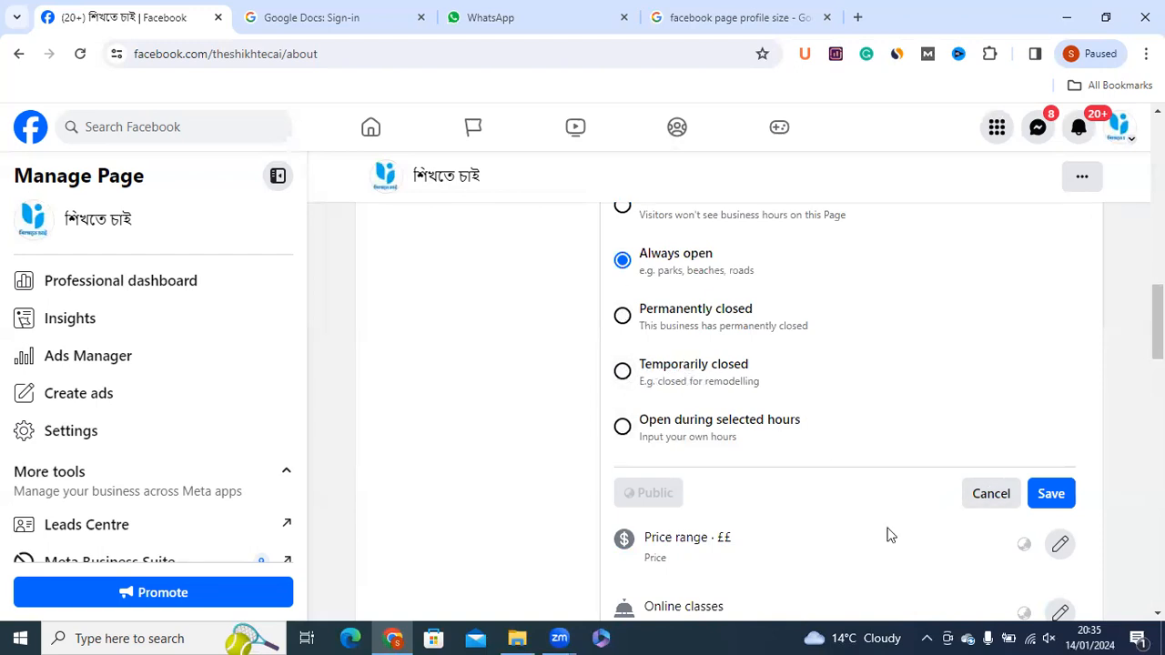
pyautogui.click(979, 495)
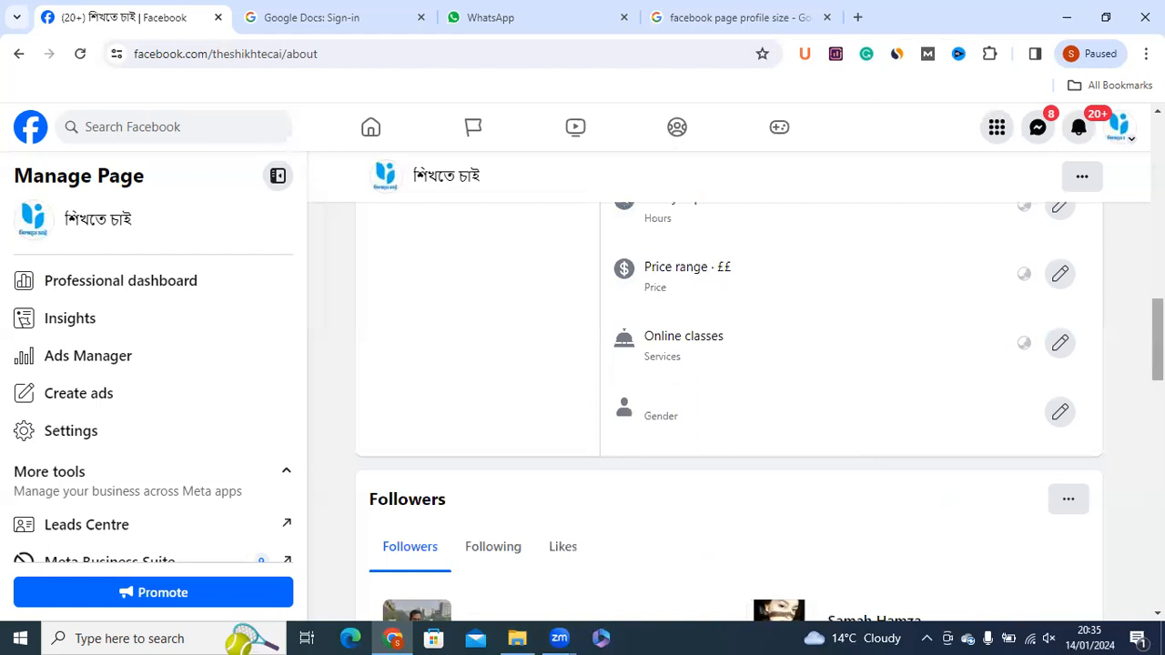
# Open the Page's price range for editing, review the choices from Cheap to Not applicable and cancel the edit.
pyautogui.scroll(2, 728, 409)
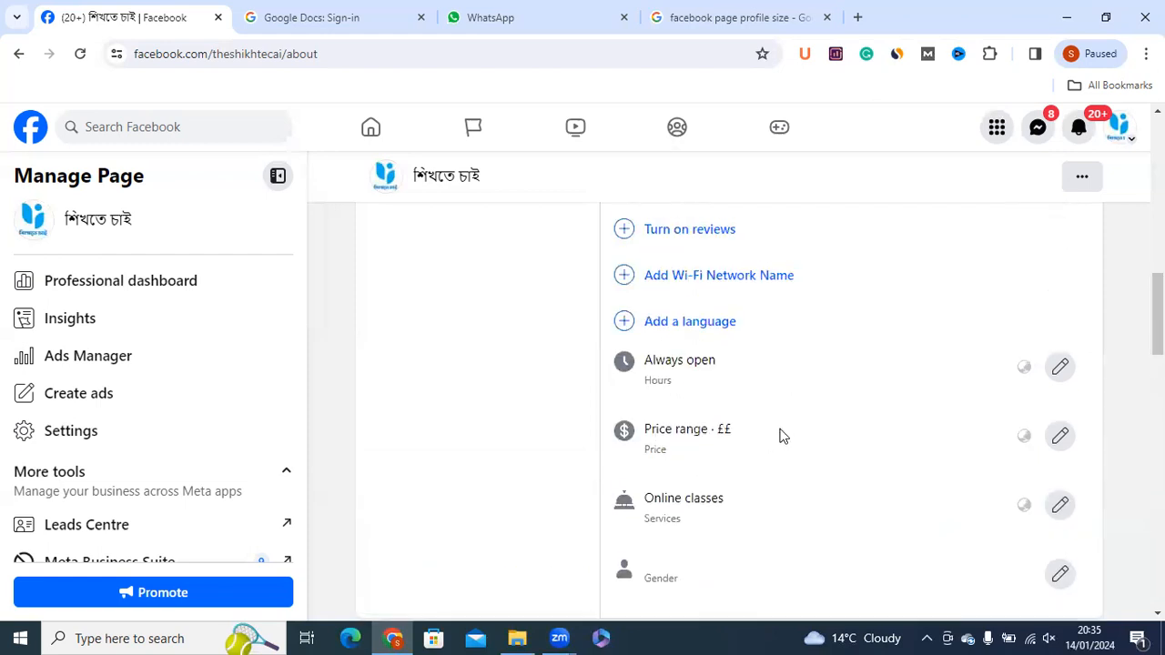
pyautogui.scroll(-1, 1029, 316)
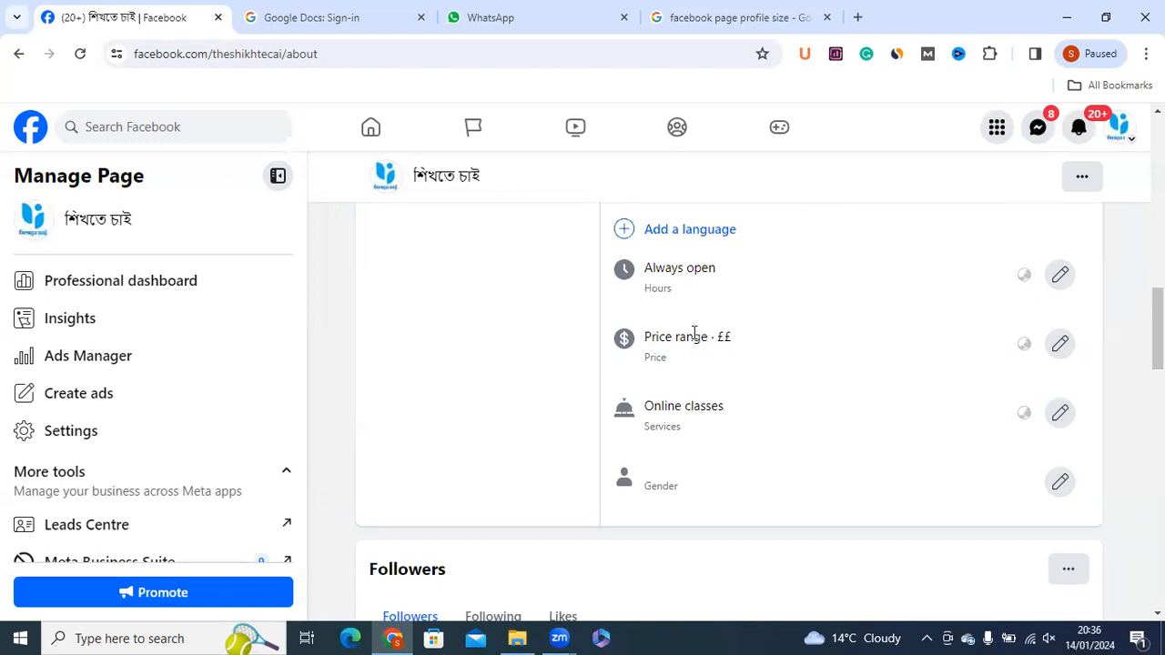
pyautogui.click(1056, 344)
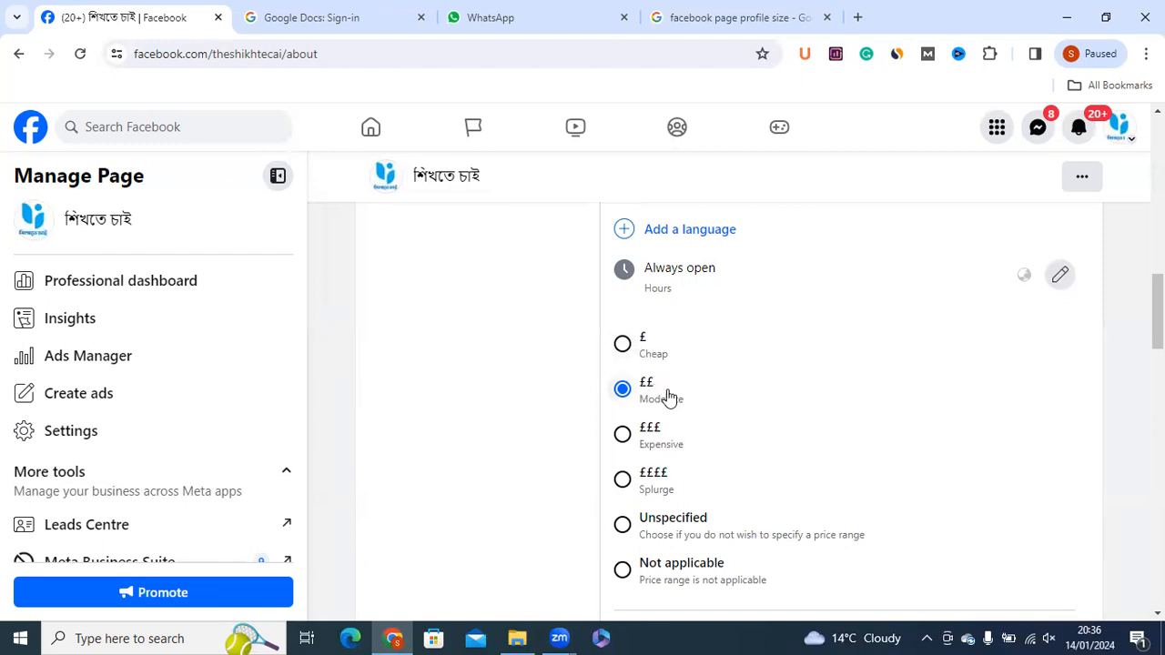
pyautogui.scroll(-2, 846, 410)
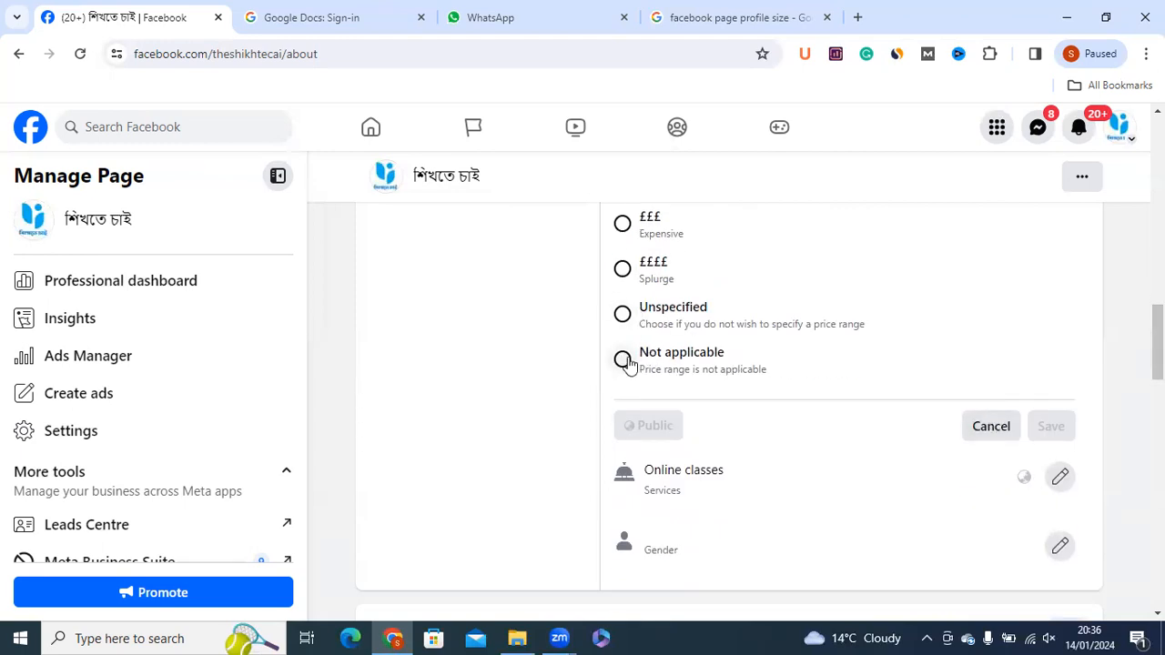
pyautogui.scroll(1, 626, 361)
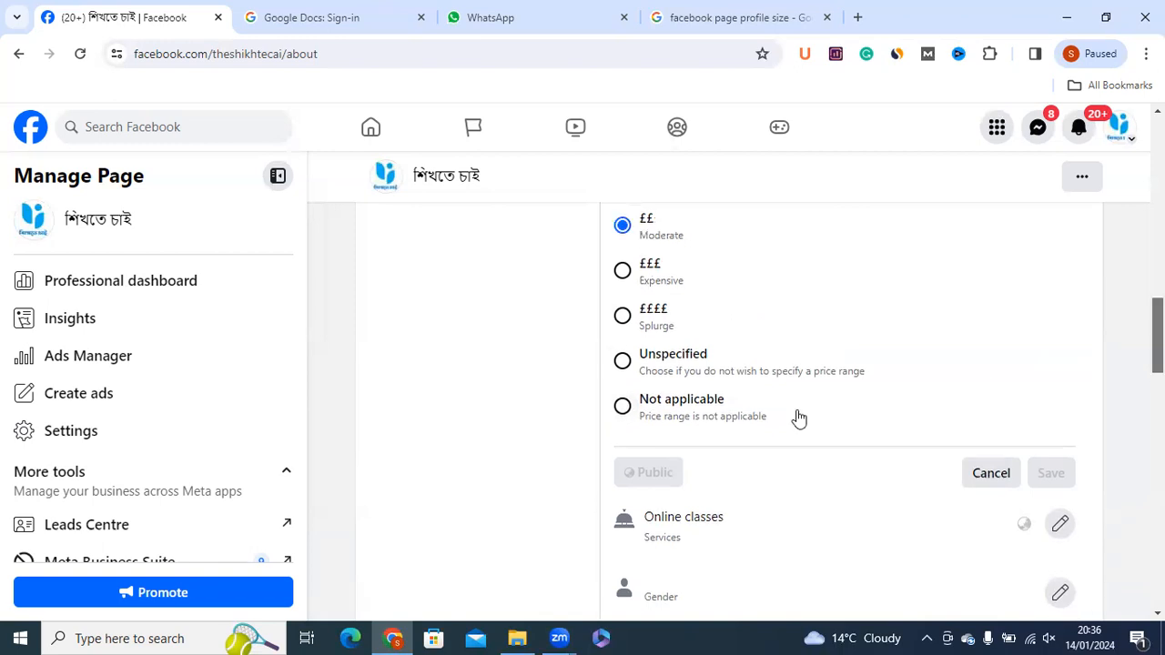
pyautogui.click(1006, 481)
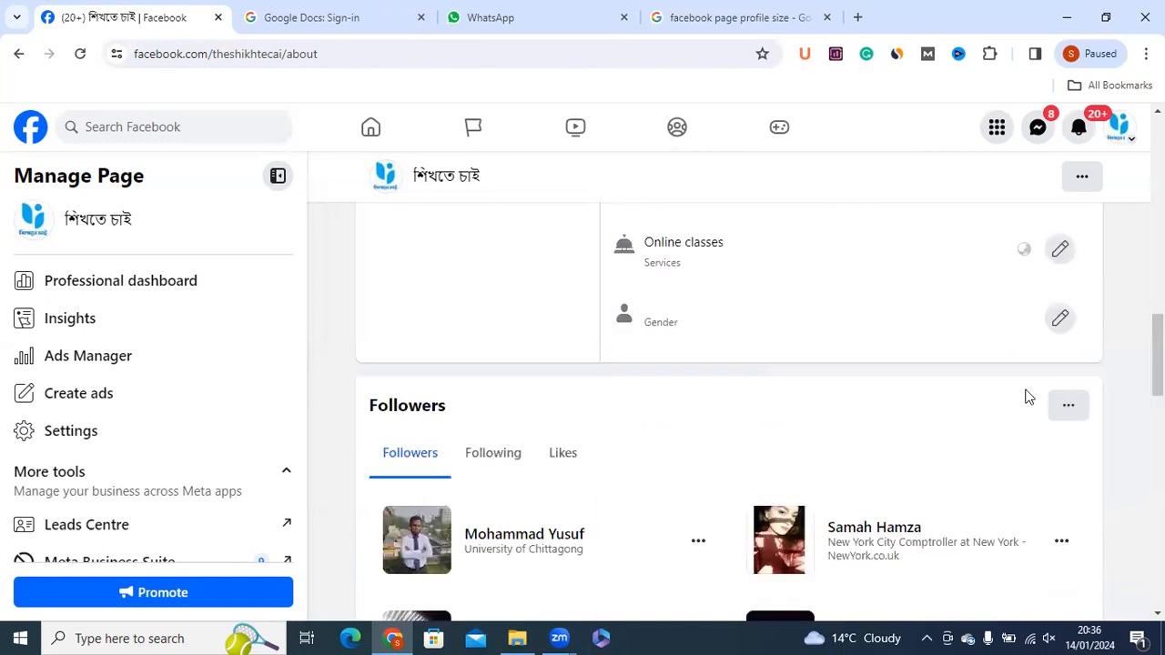
# Open the Page's services for editing and toggle Online classes off and back on.
pyautogui.moveTo(1158, 355); pyautogui.dragTo(1157, 314)
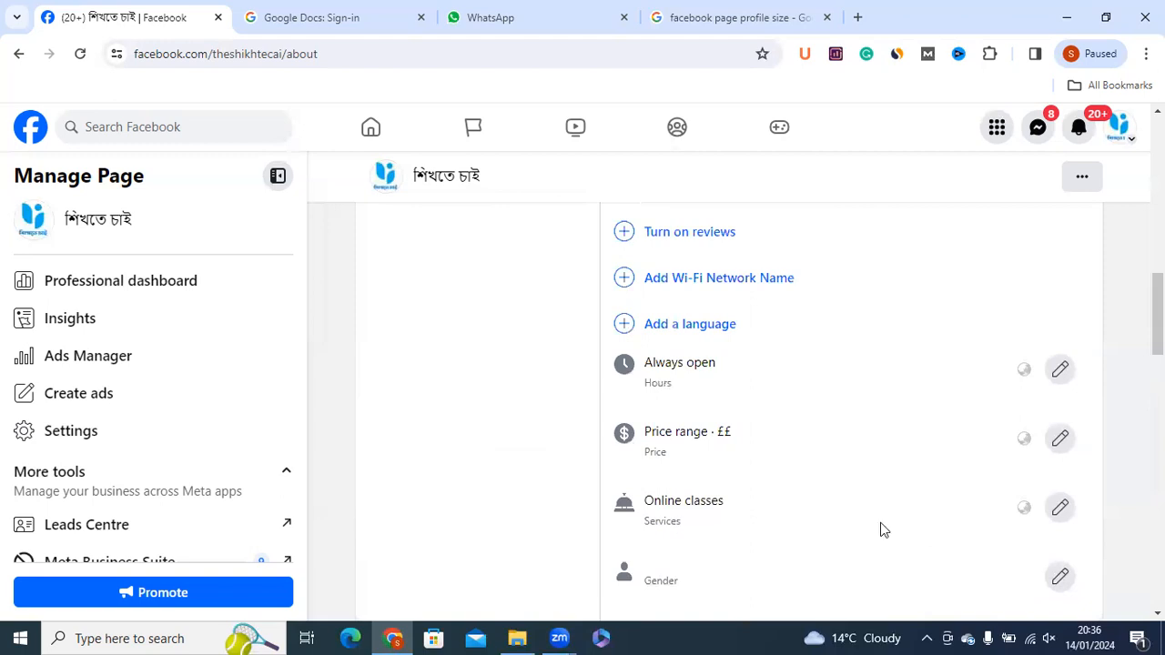
pyautogui.click(1059, 509)
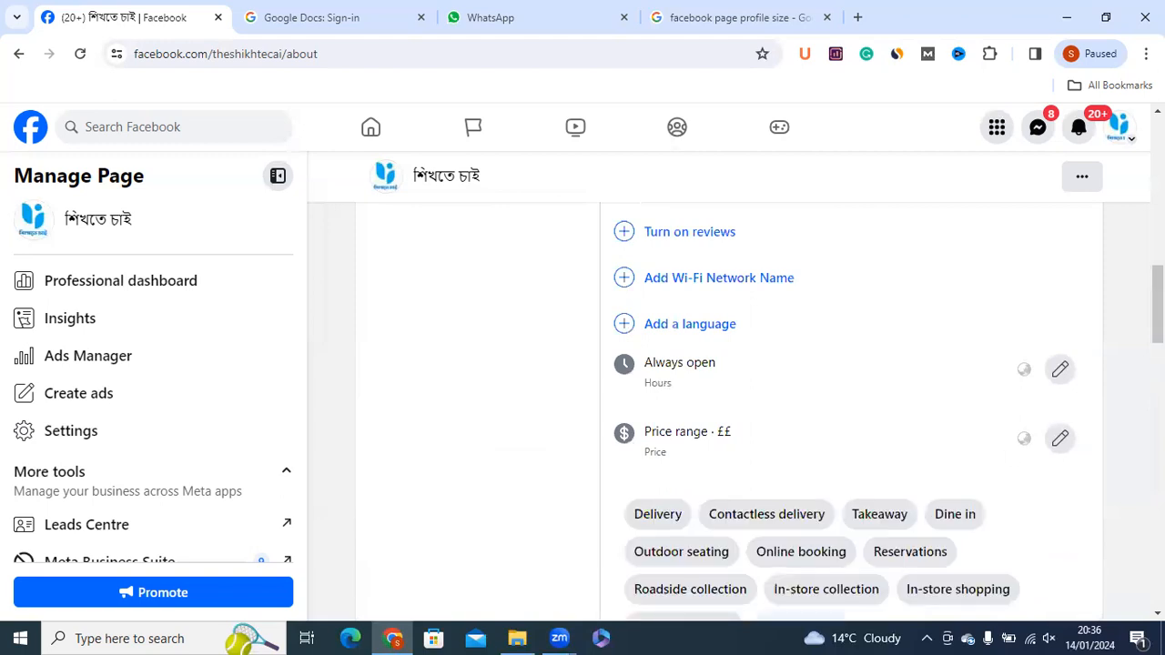
pyautogui.moveTo(1158, 306); pyautogui.dragTo(1157, 324)
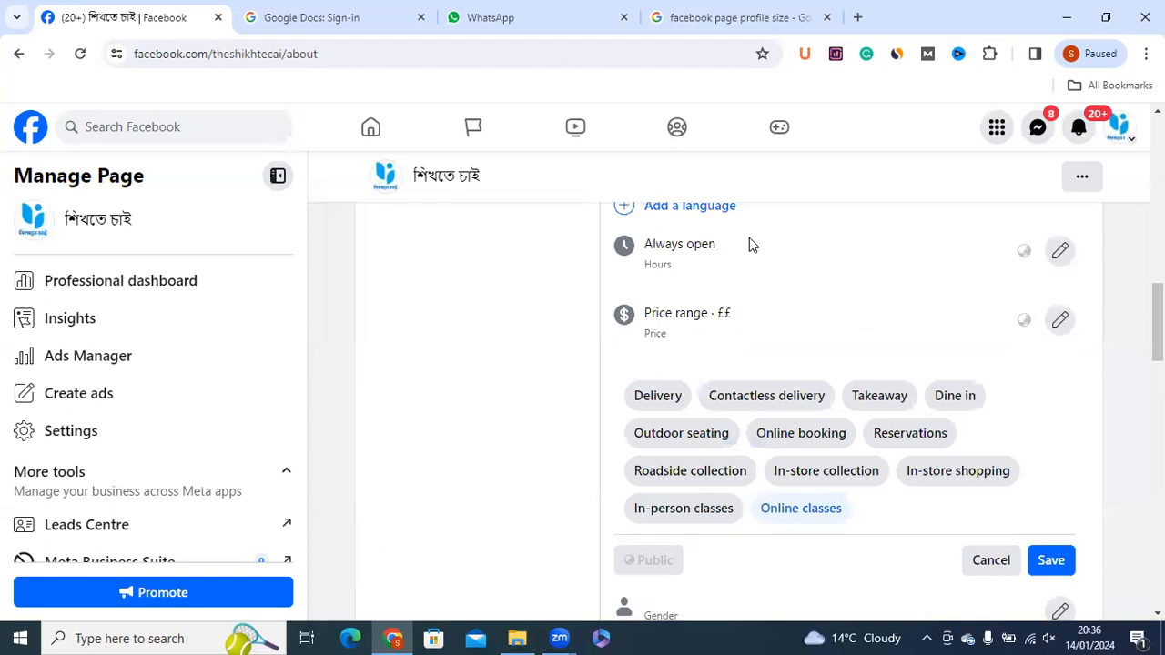
pyautogui.click(792, 515)
pyautogui.click(796, 516)
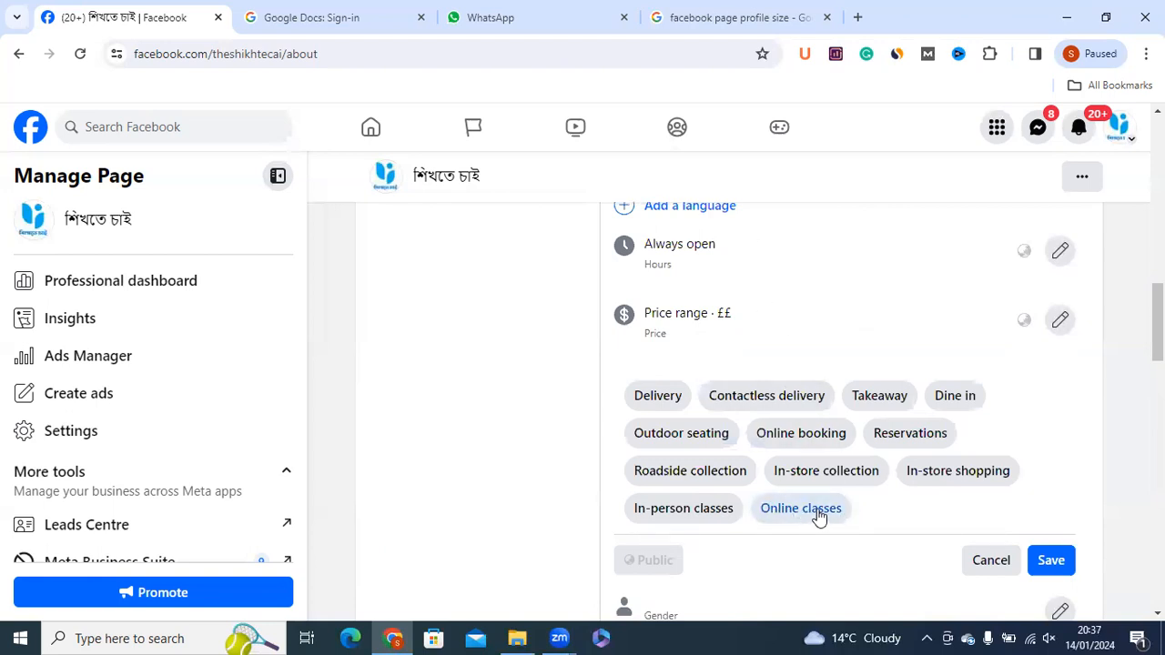
# Try adding In-person classes and Delivery to the Page's services, deselecting each again.
pyautogui.click(668, 519)
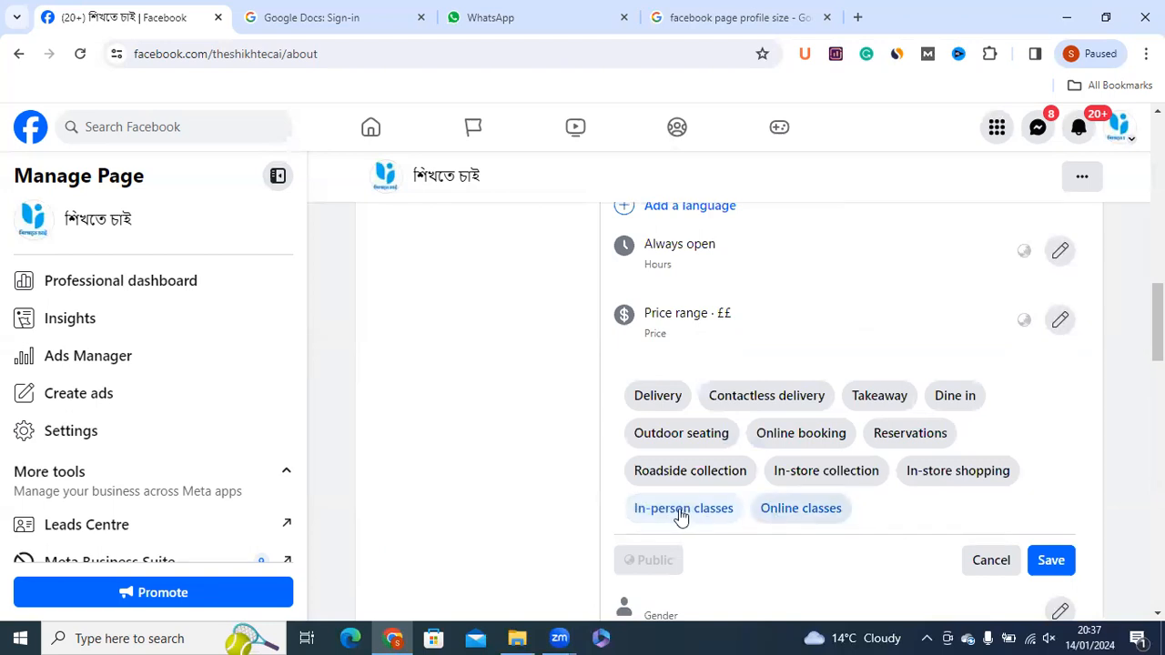
pyautogui.click(681, 516)
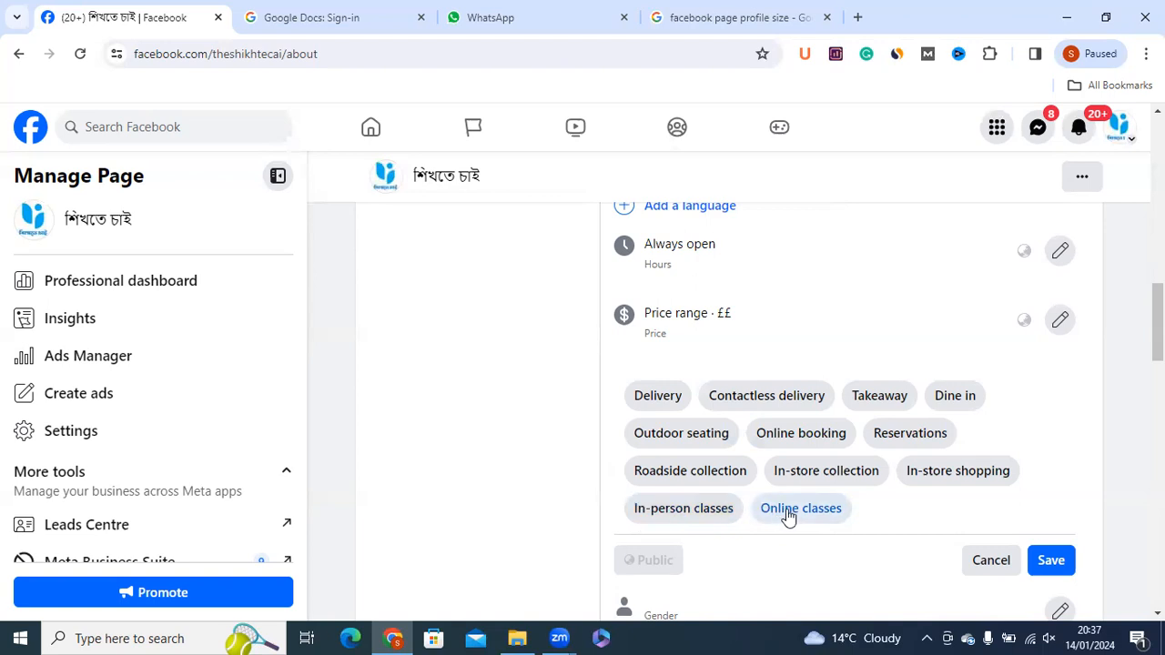
pyautogui.click(670, 514)
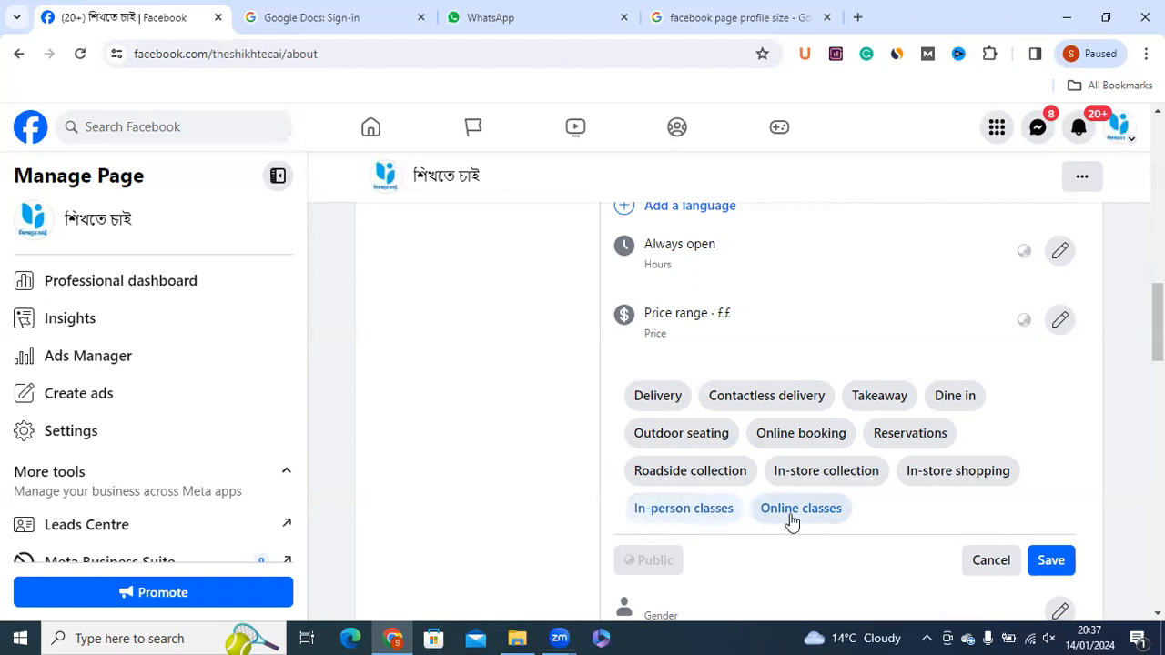
pyautogui.click(691, 517)
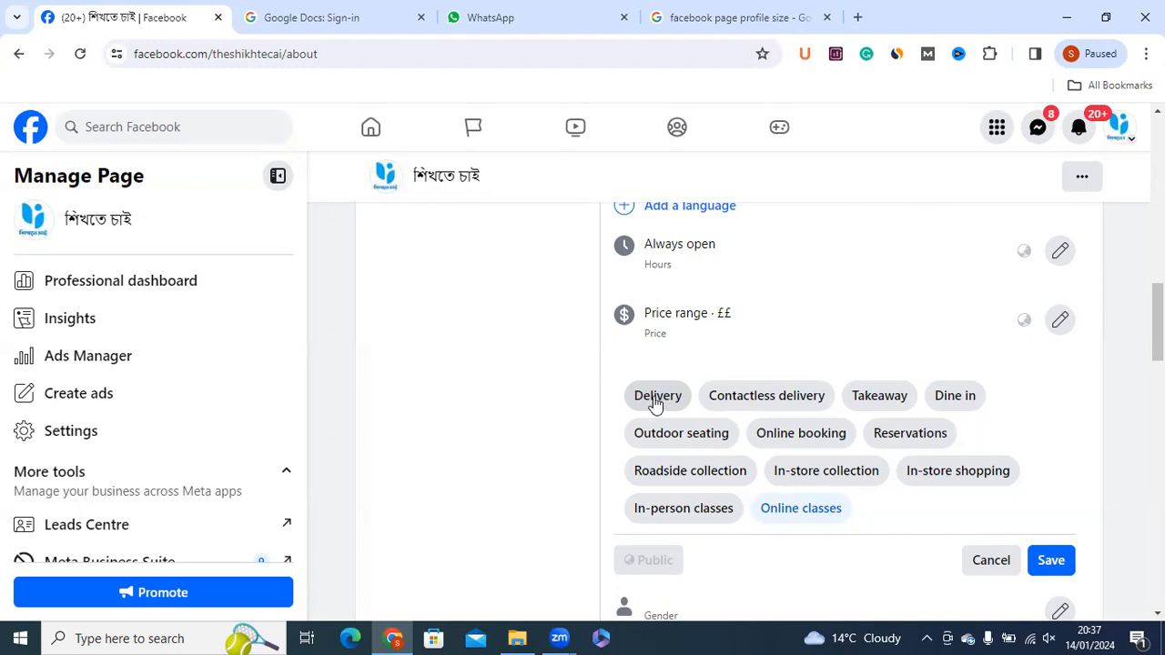
pyautogui.click(657, 402)
pyautogui.click(657, 402)
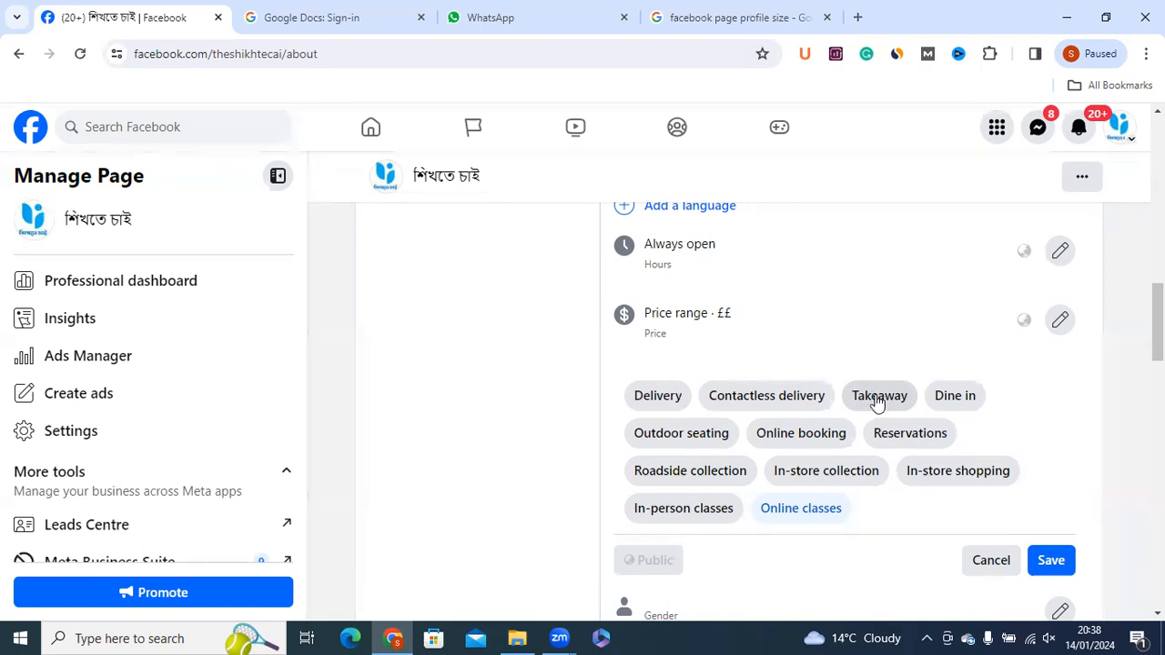
# Try out Dine in, Reservations and In-store collection, and save the Page's services with only Online classes selected.
pyautogui.click(963, 406)
pyautogui.click(824, 509)
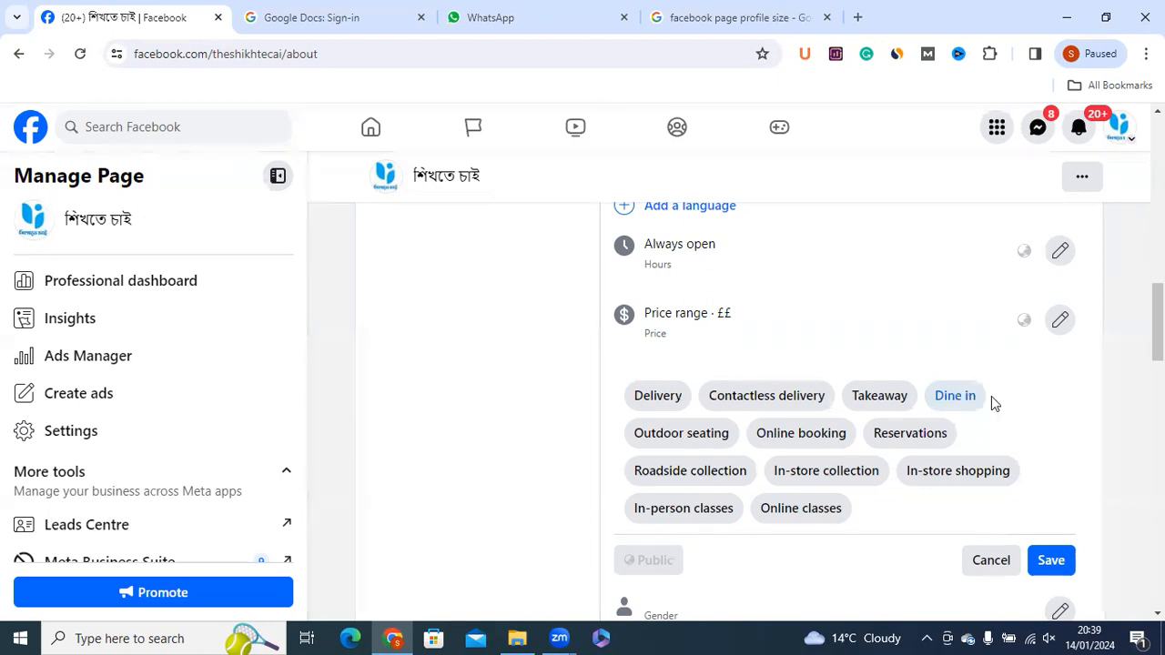
pyautogui.click(933, 397)
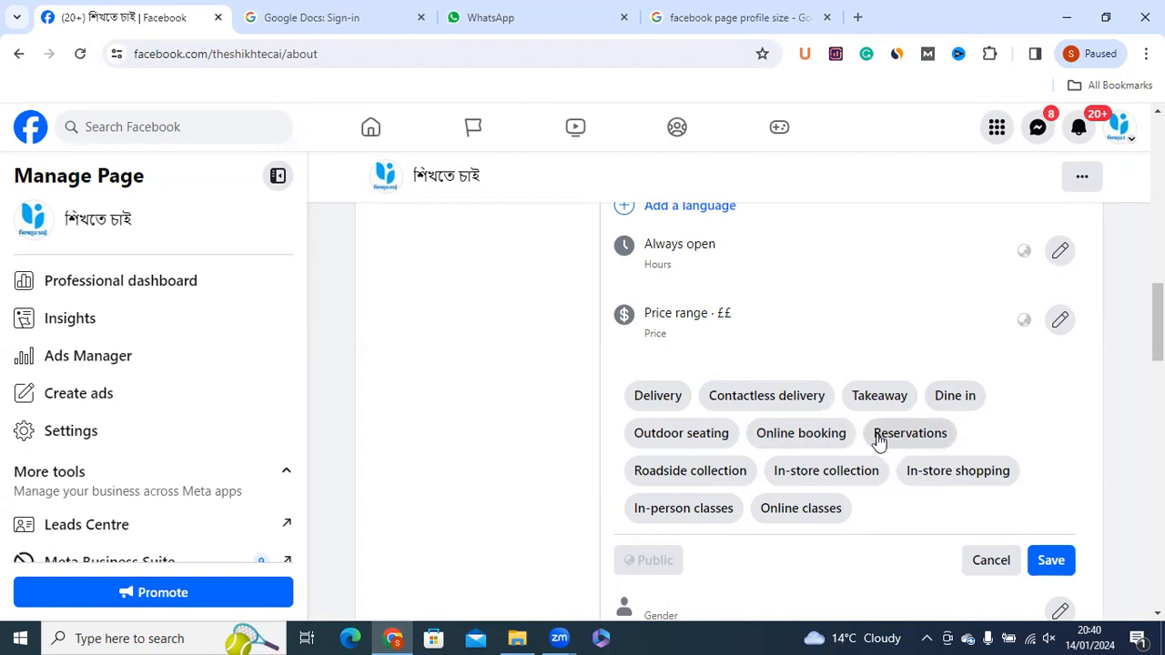
pyautogui.click(909, 439)
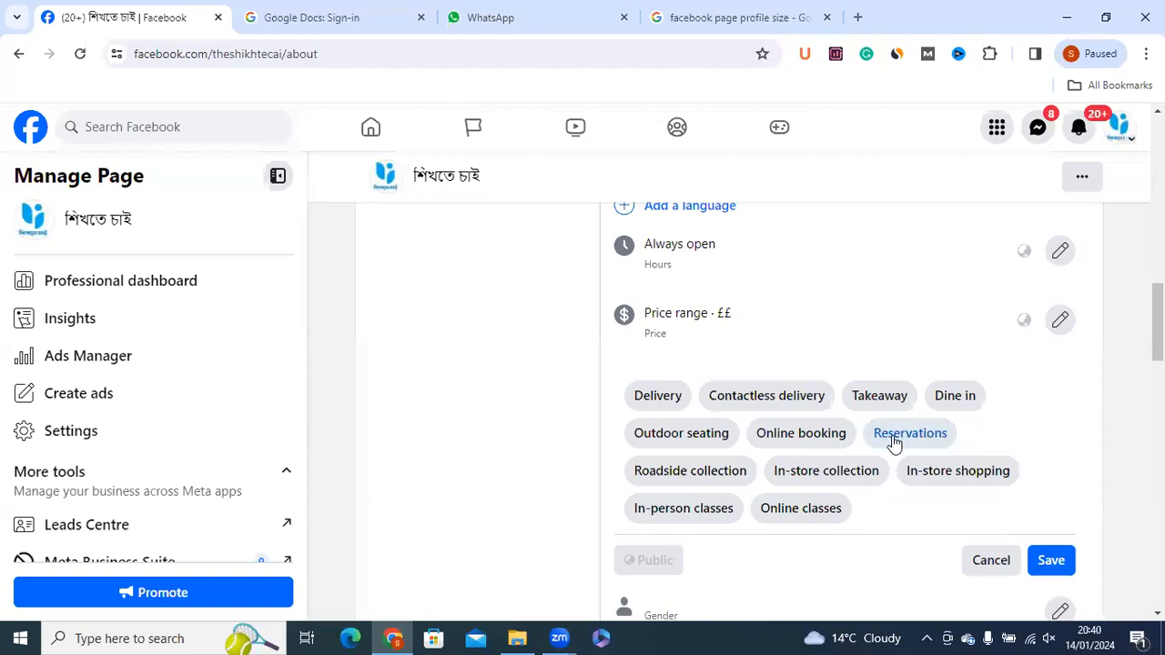
pyautogui.click(896, 443)
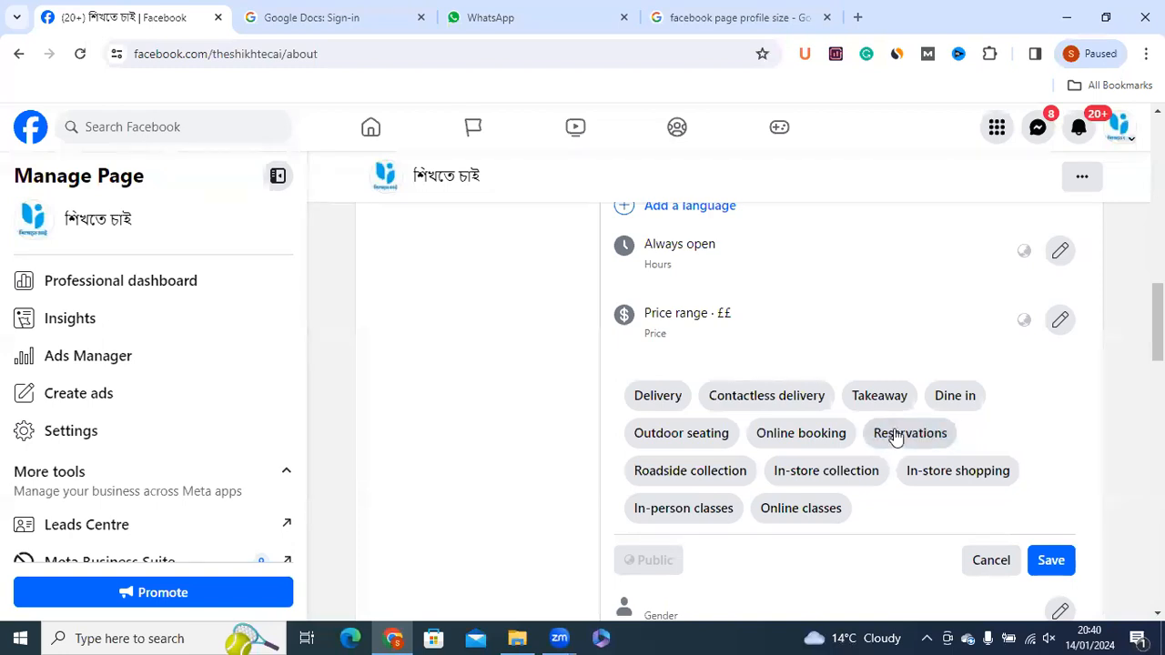
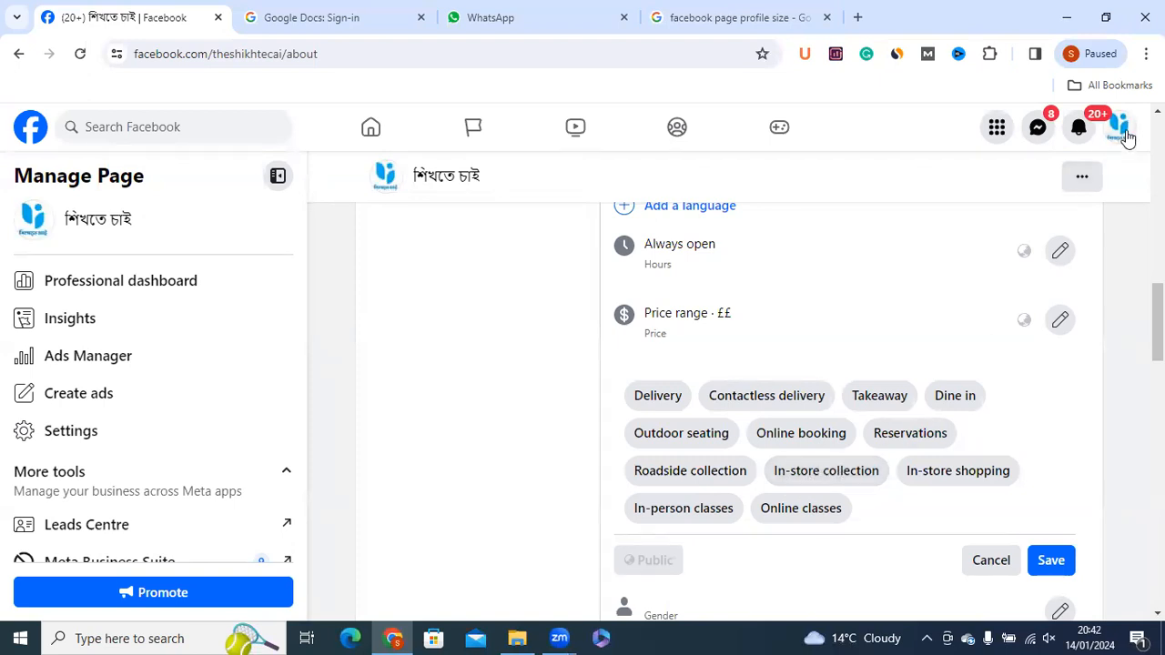
pyautogui.click(824, 480)
pyautogui.click(868, 479)
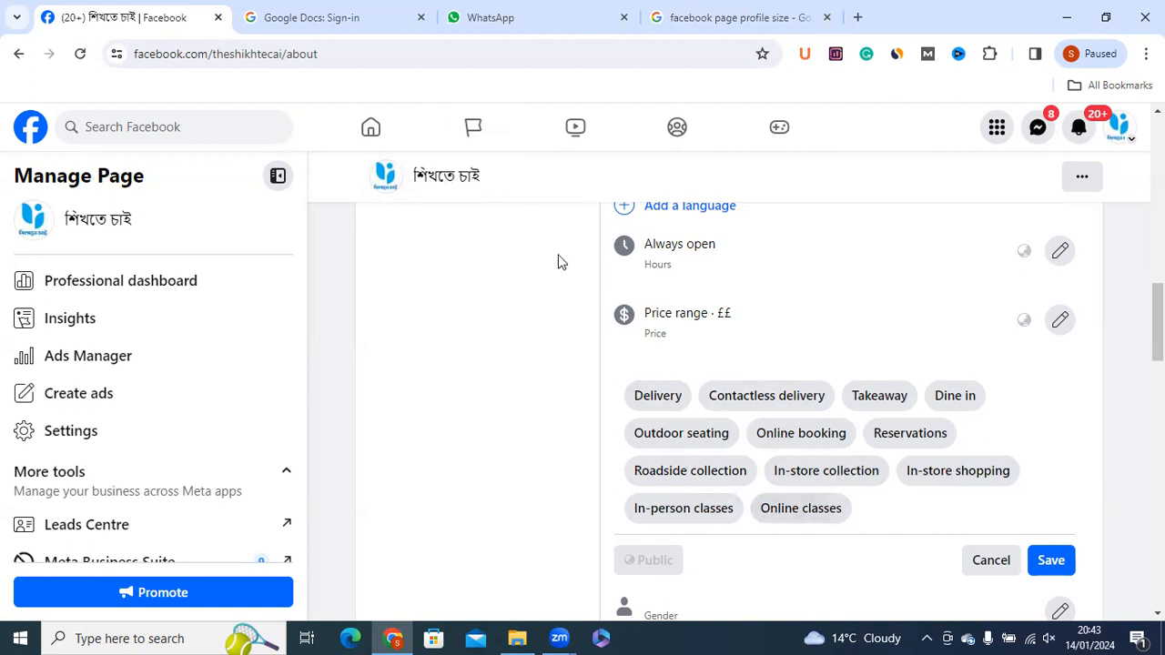
pyautogui.click(801, 507)
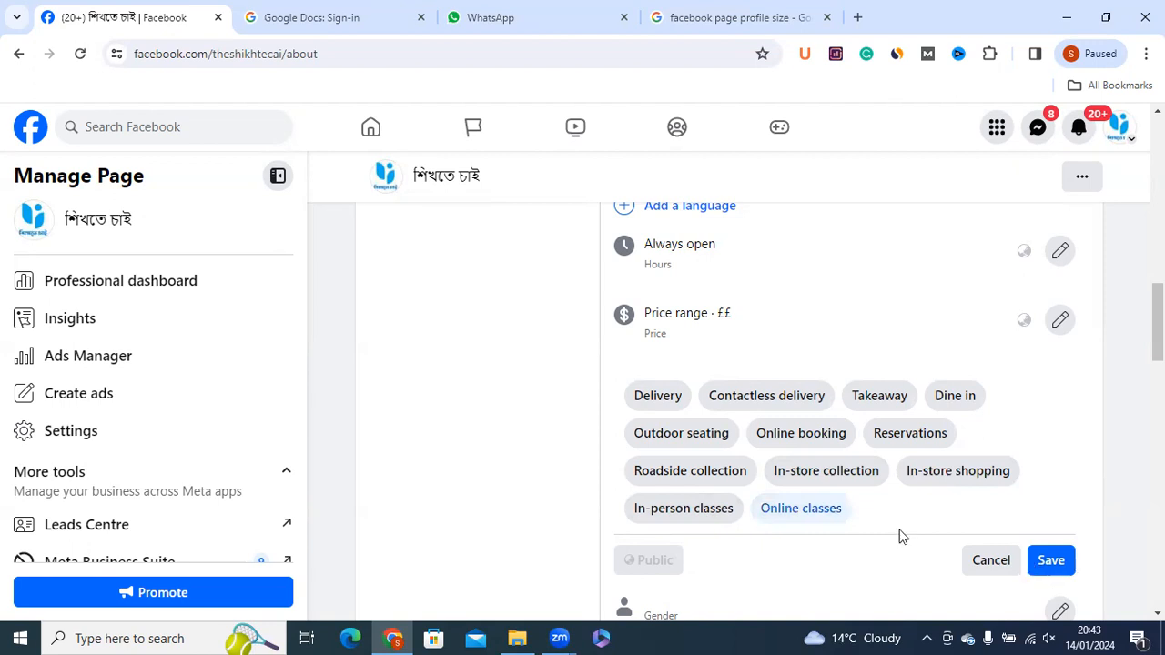
pyautogui.click(1064, 557)
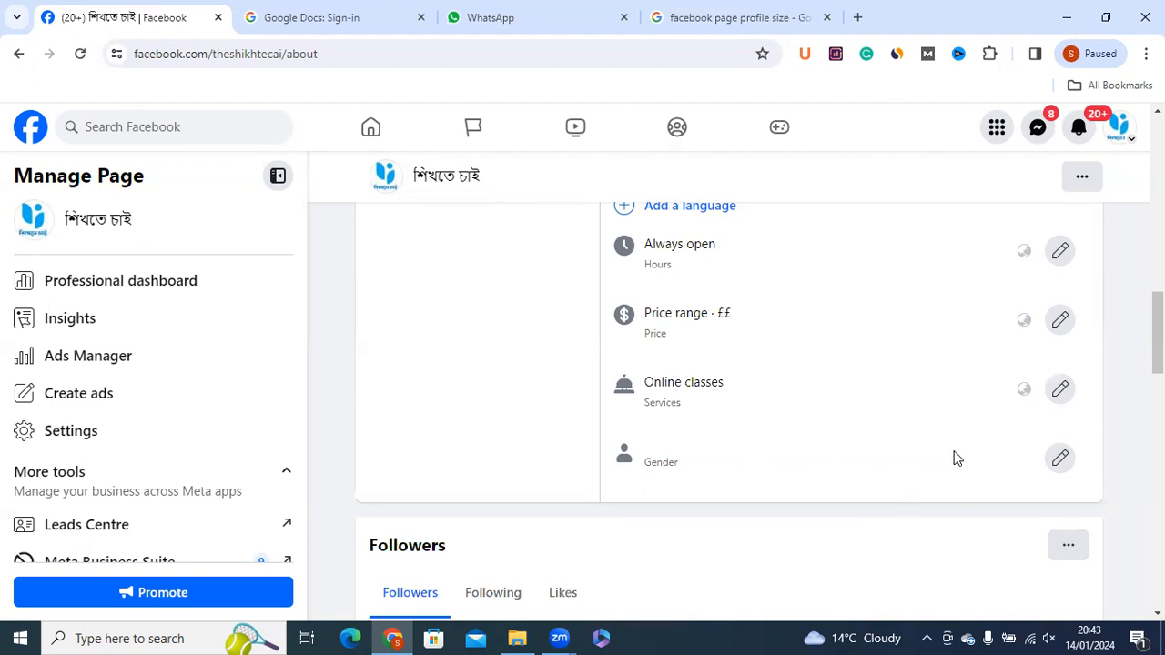
# Open the Privacy and legal info section of the Page's About details and review its entries.
pyautogui.moveTo(1158, 353); pyautogui.dragTo(1157, 228)
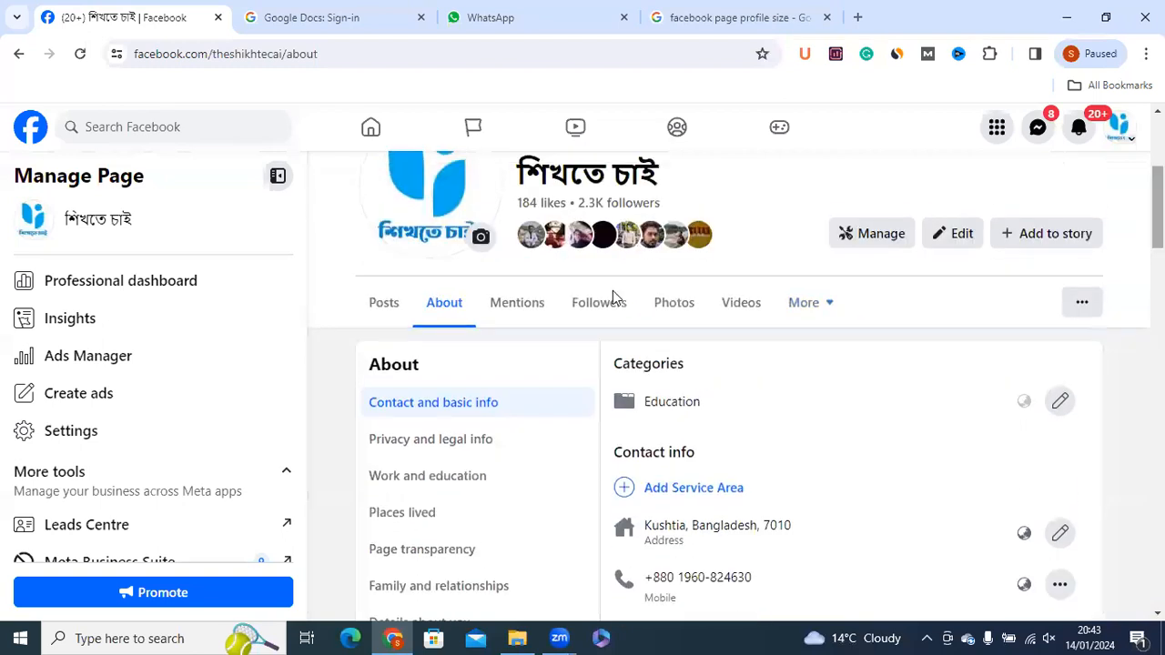
pyautogui.click(422, 443)
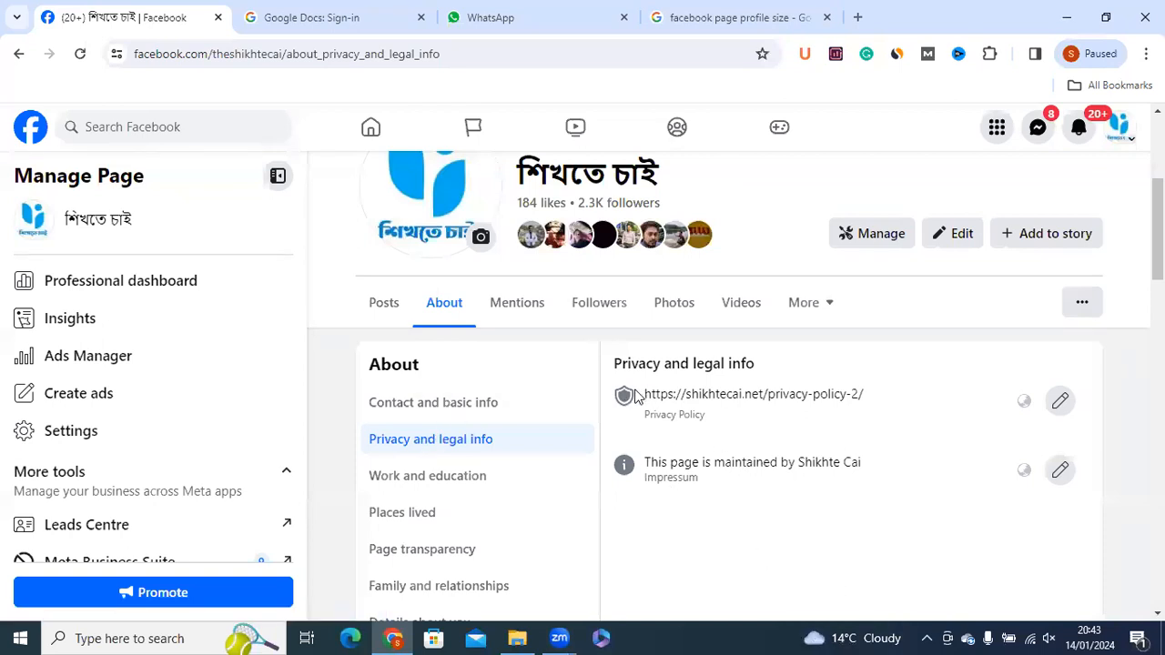
pyautogui.scroll(1, 728, 382)
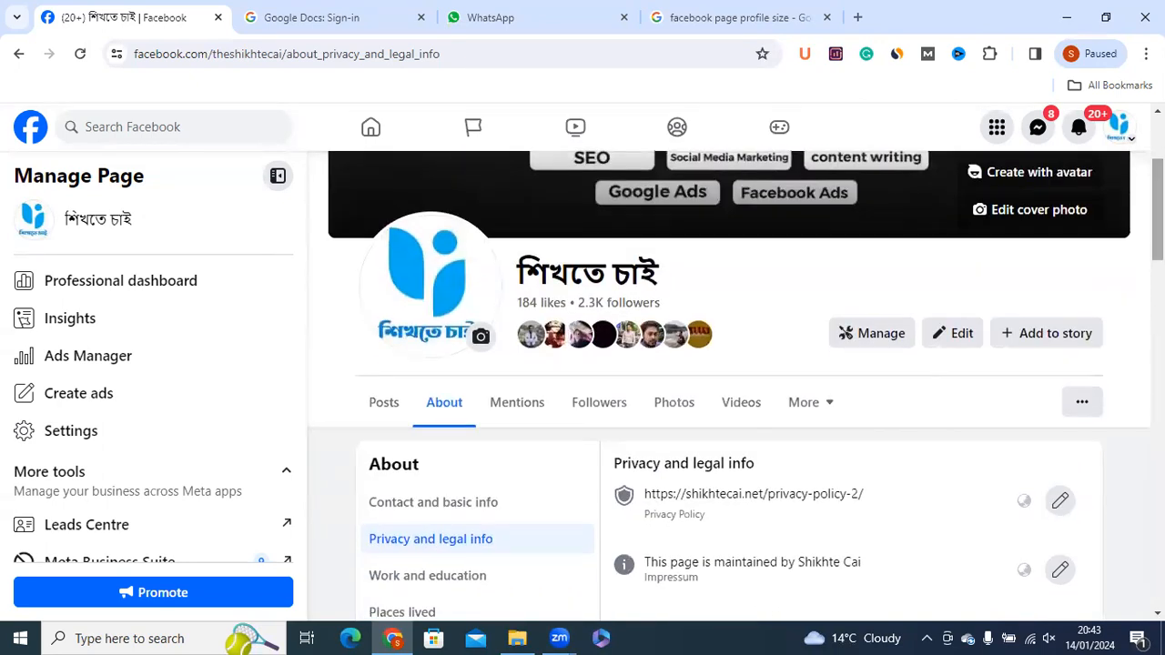
pyautogui.scroll(-1, 728, 382)
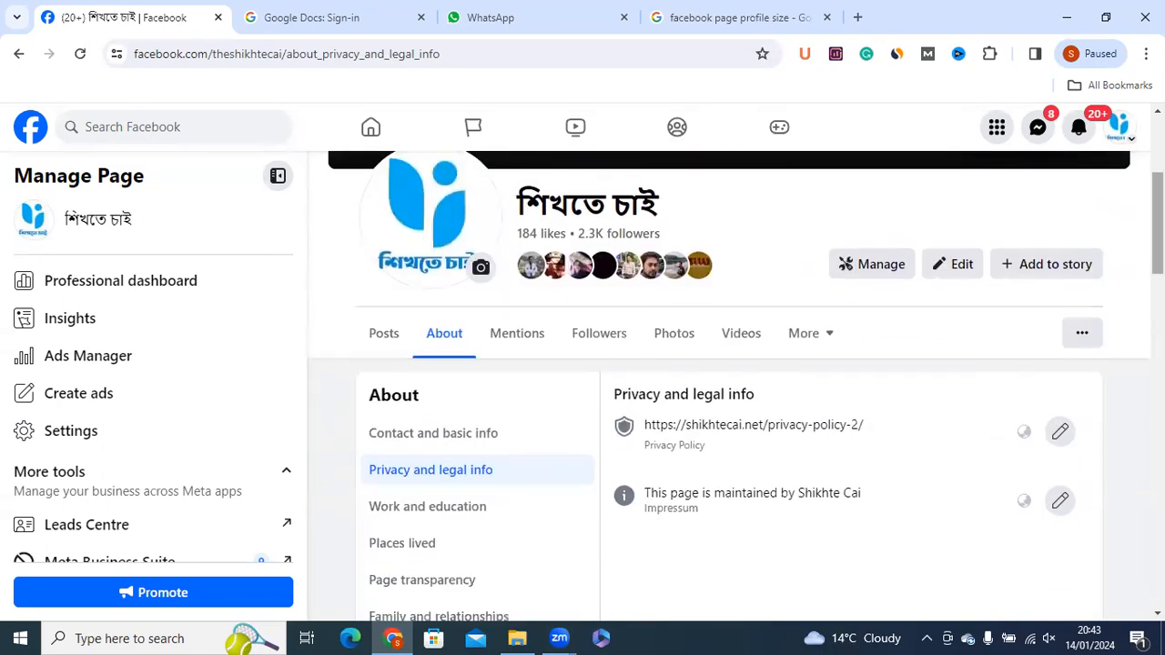
pyautogui.rightClick(673, 429)
pyautogui.click(742, 131)
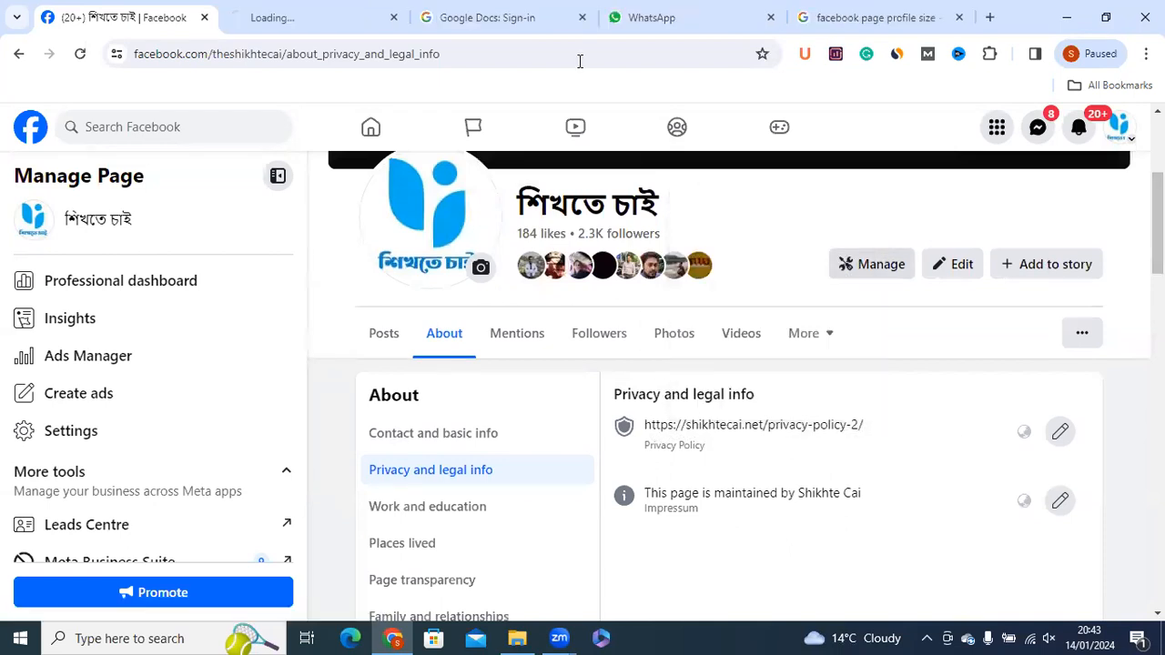
pyautogui.click(331, 13)
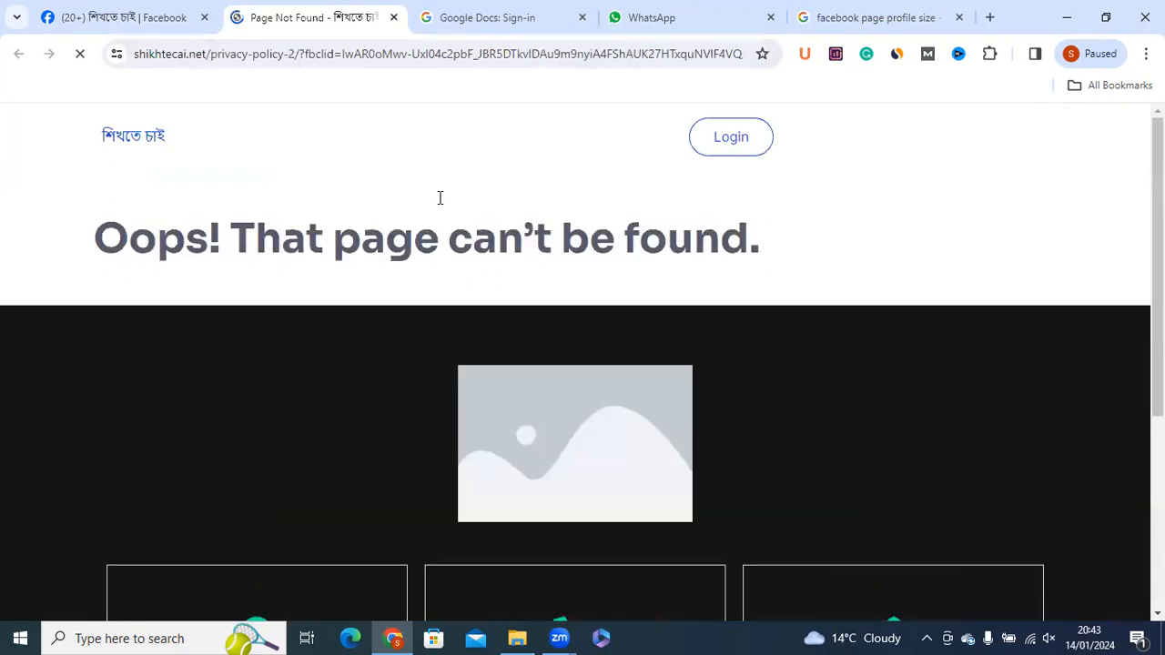
pyautogui.moveTo(306, 54); pyautogui.dragTo(908, 81)
pyautogui.press('BackSpace')
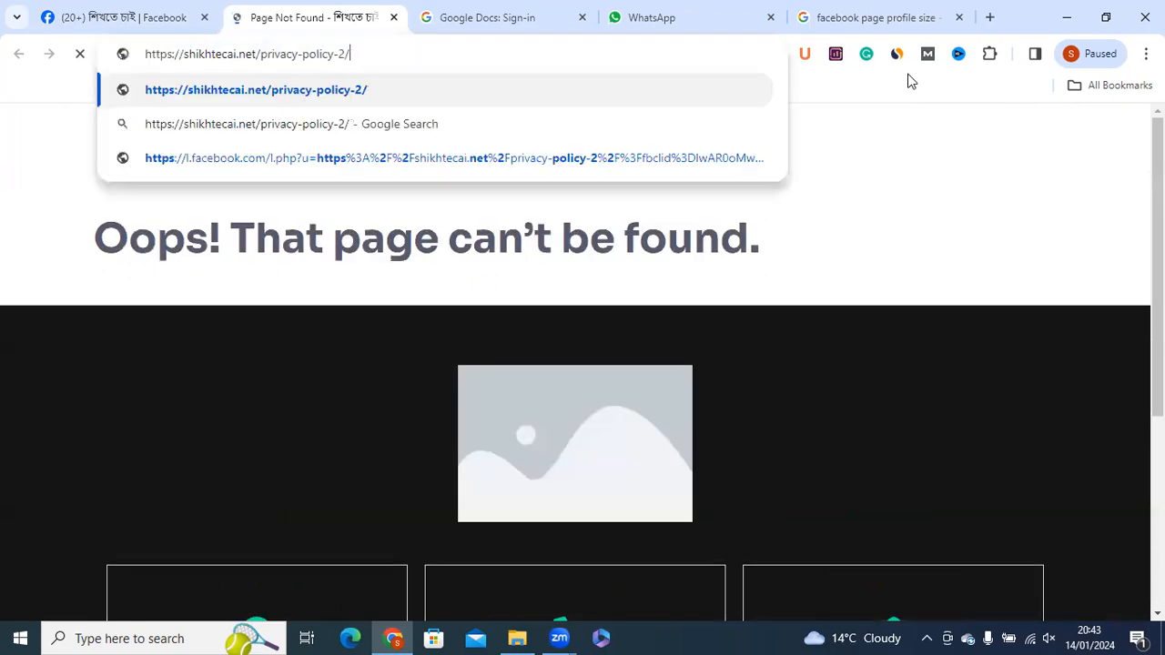
pyautogui.press('Return')
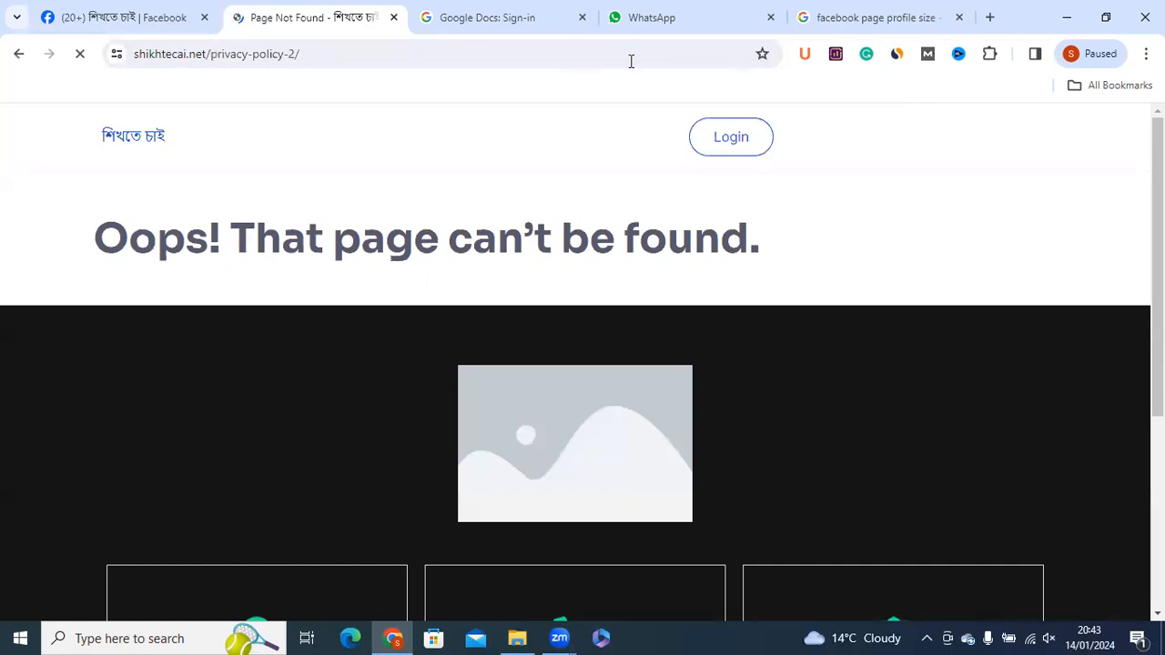
# Load shikhtecai.net/privacy-policy/ instead, look over the page's content and select its web address.
pyautogui.moveTo(288, 54); pyautogui.dragTo(298, 54)
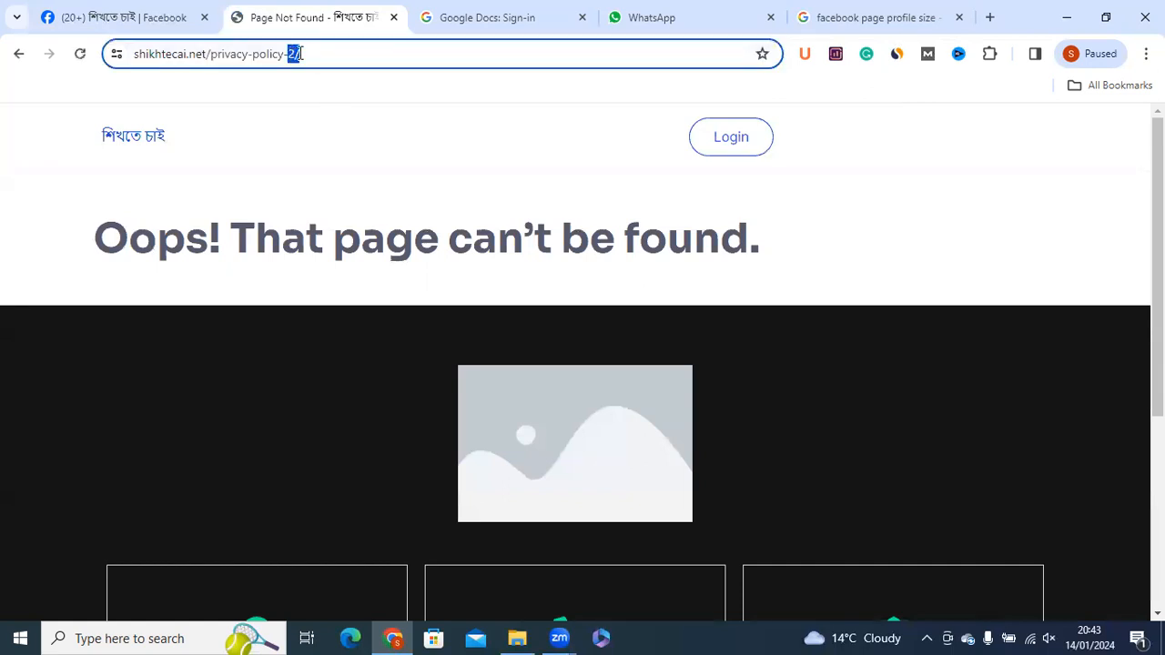
pyautogui.press('BackSpace')
pyautogui.press('BackSpace')
pyautogui.press('Return')
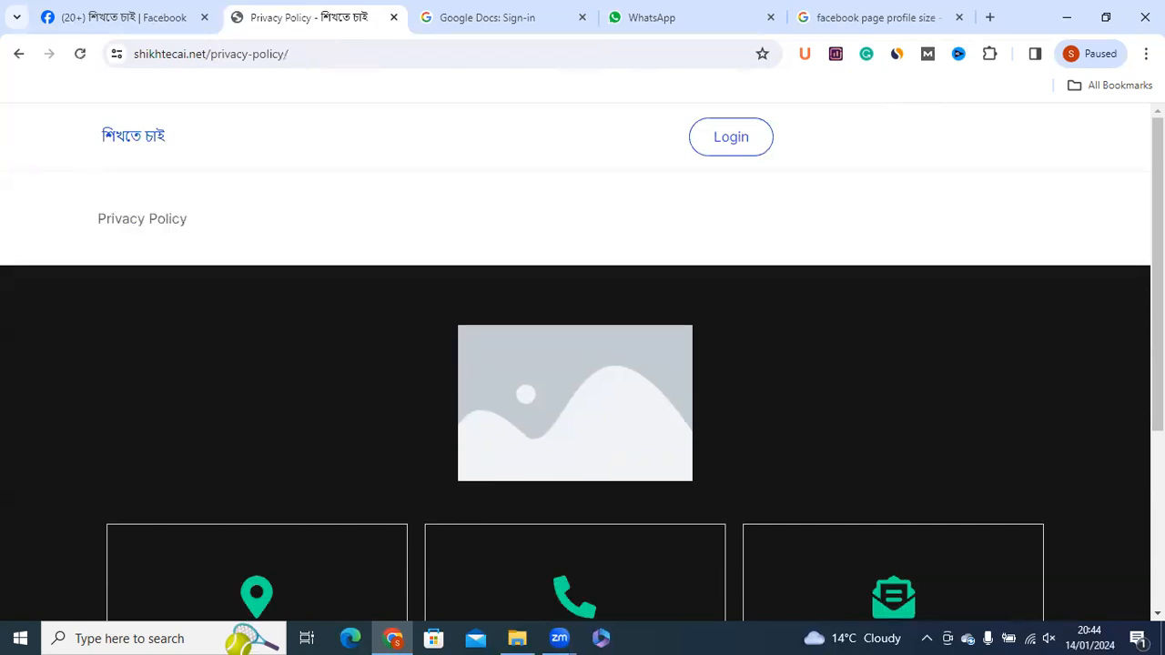
pyautogui.scroll(-3, 433, 212)
pyautogui.scroll(3, 130, 206)
pyautogui.hotkey('ctrl', 'l')
# Return to the Facebook Page and open its privacy policy link for editing.
pyautogui.click(161, 17)
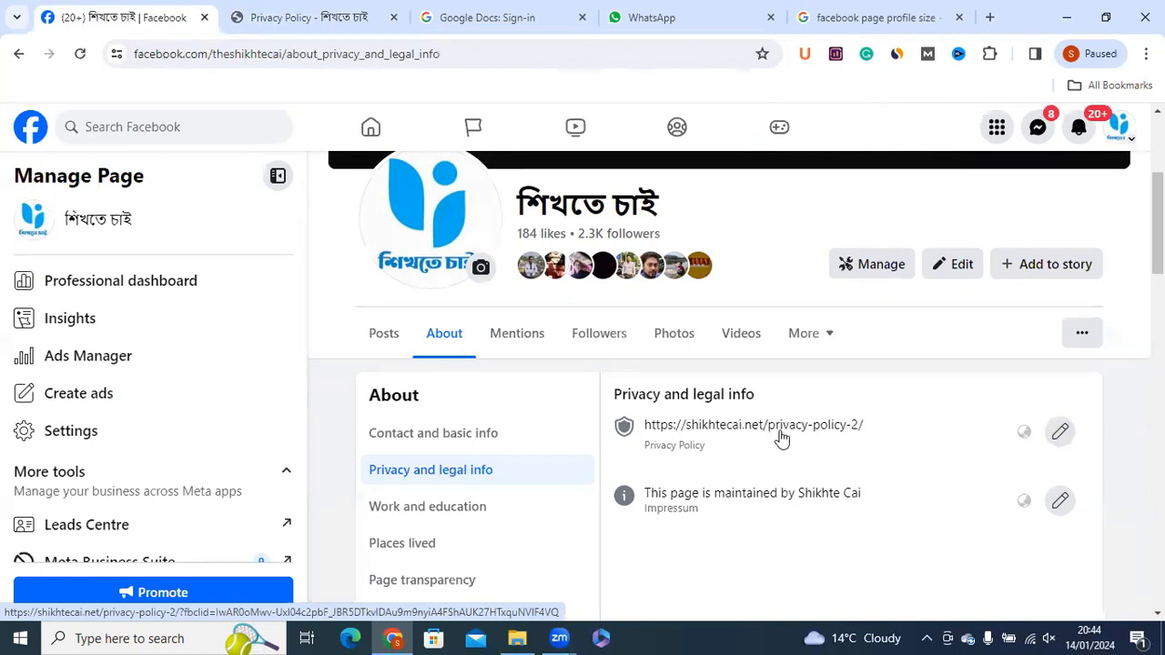
pyautogui.click(1056, 437)
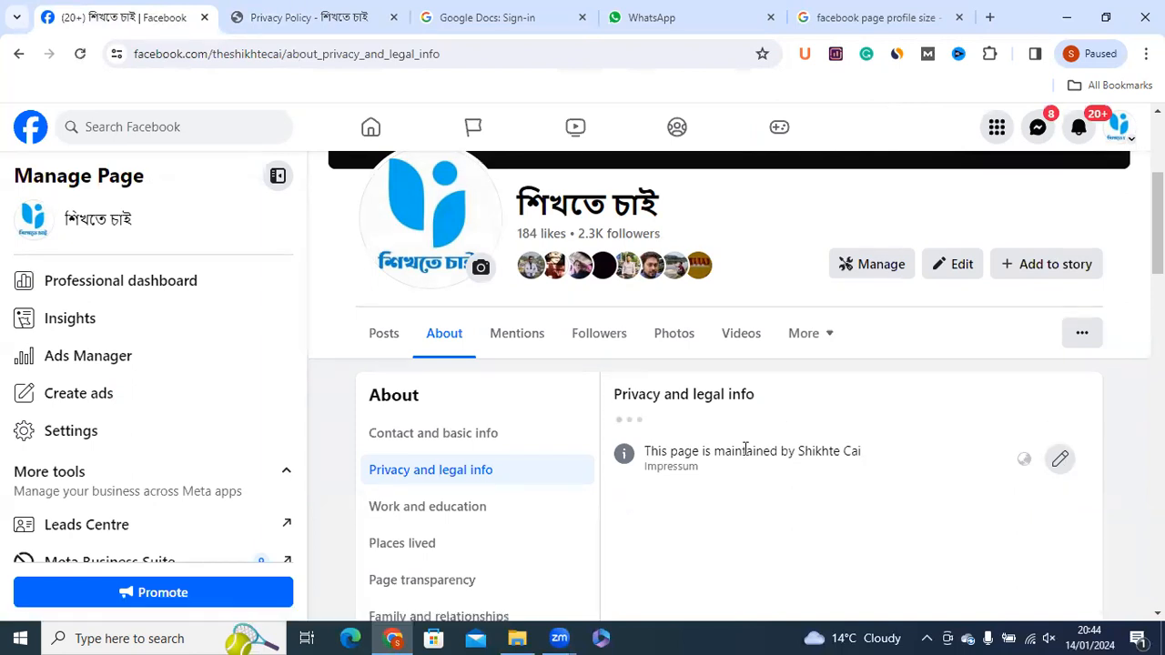
pyautogui.moveTo(878, 447); pyautogui.dragTo(601, 446)
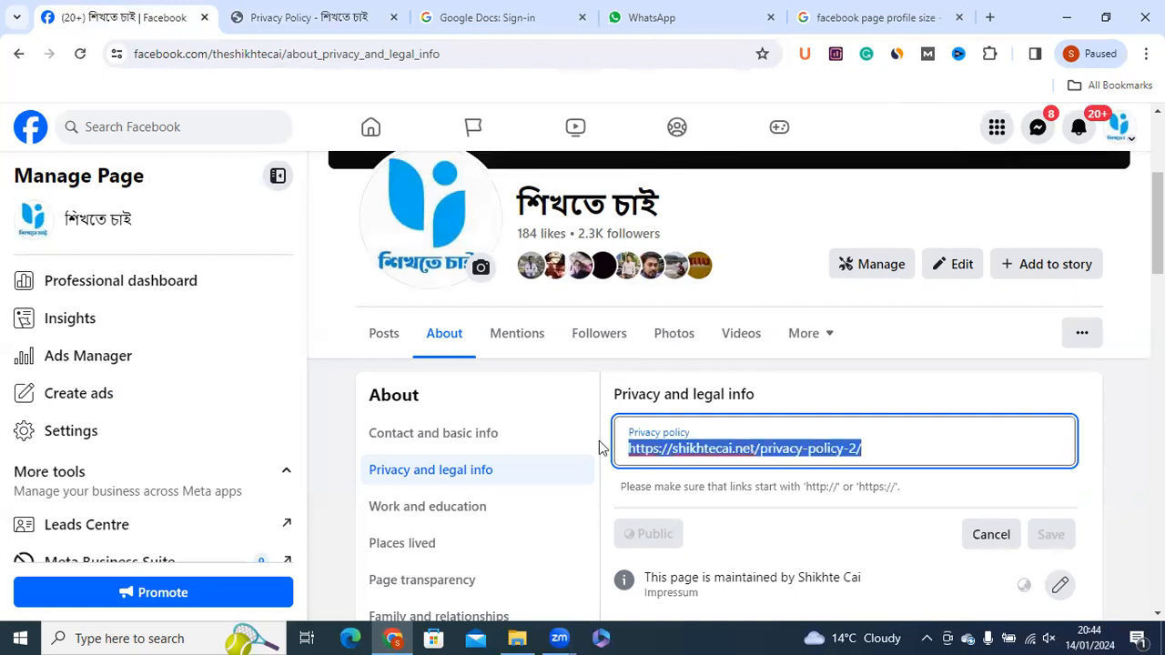
pyautogui.click(692, 448)
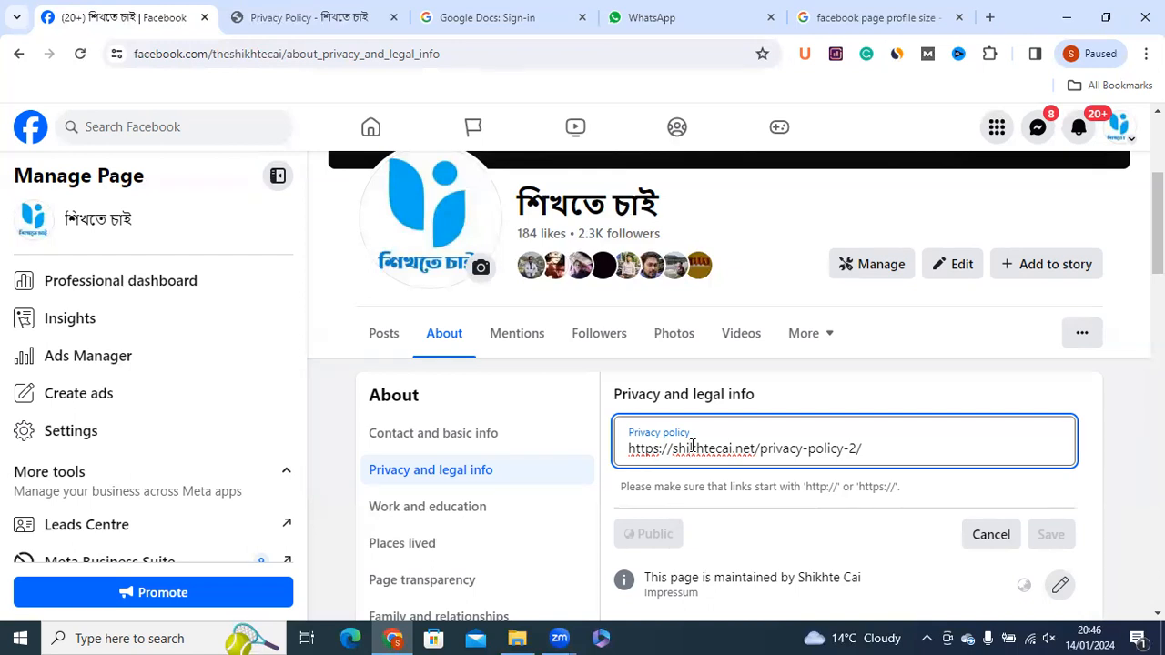
# Search Google in a new tab for "free privacy policy generator" and look at the results.
pyautogui.click(271, 7)
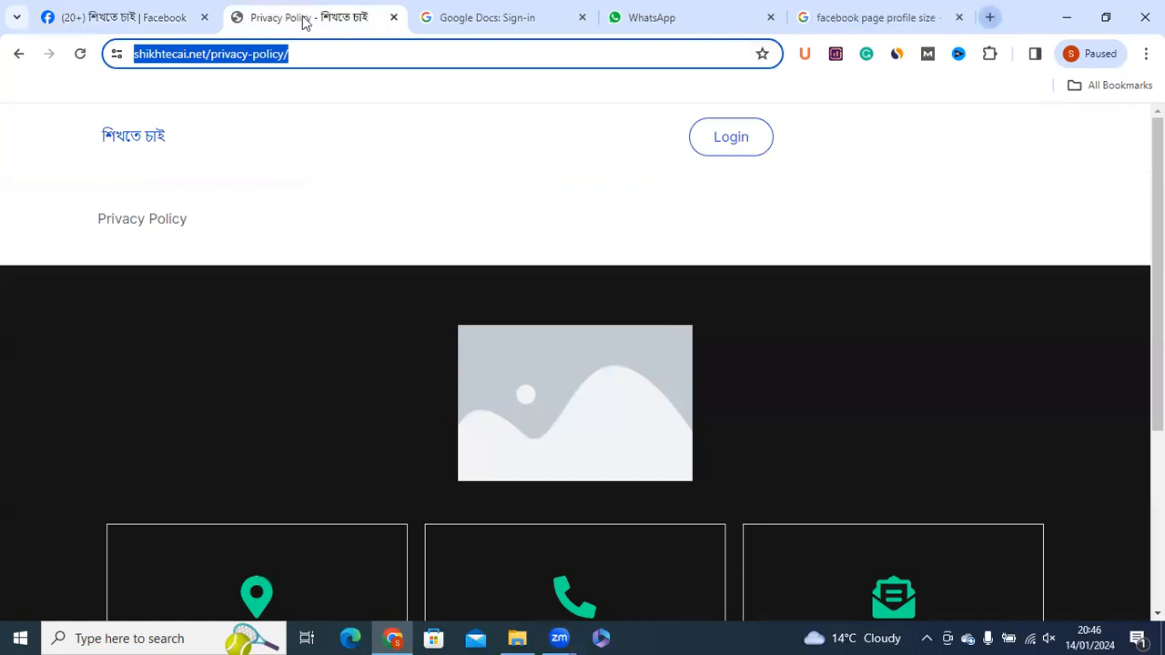
pyautogui.hotkey('ctrl', 't')
pyautogui.write('free ')
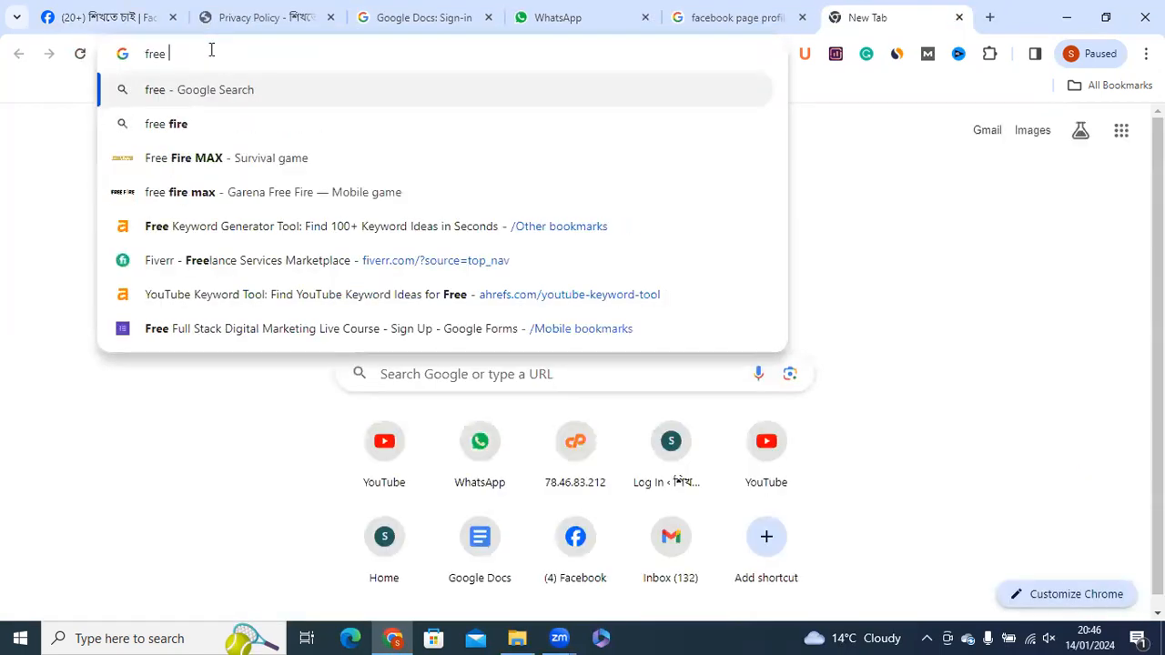
pyautogui.write('priva')
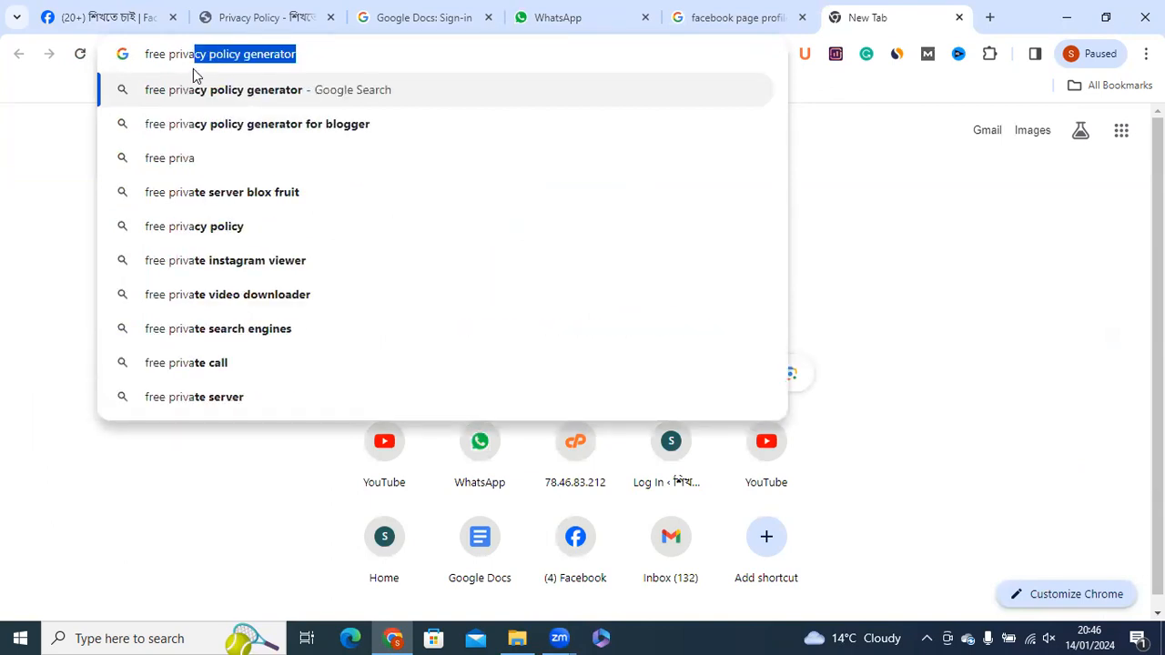
pyautogui.click(195, 89)
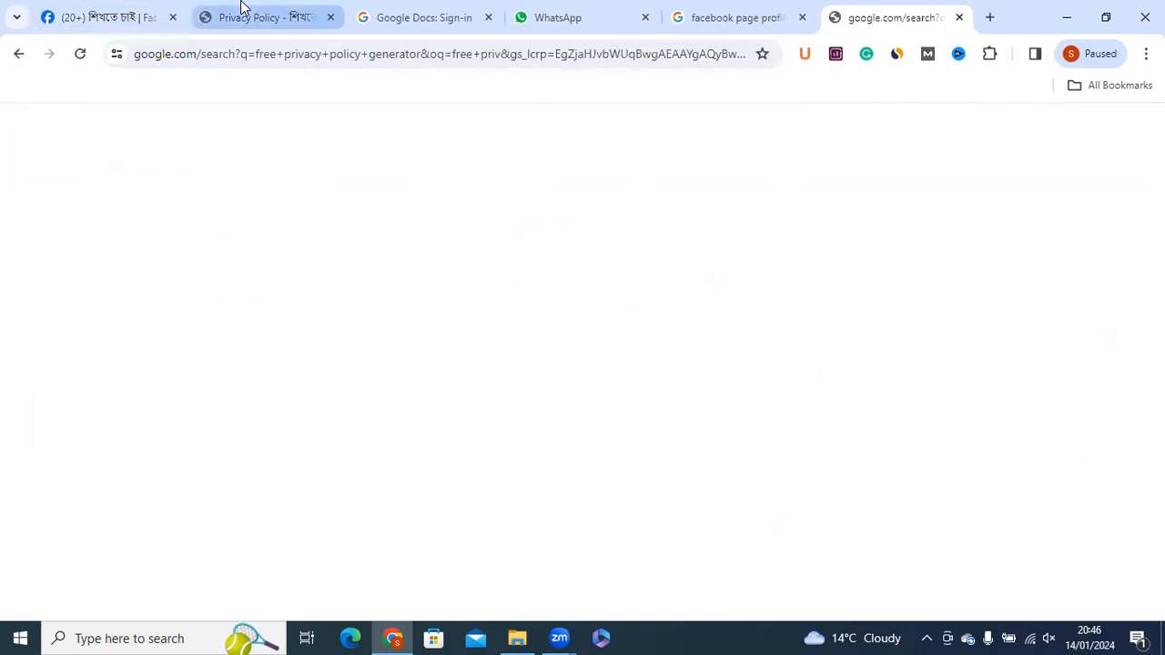
pyautogui.click(151, 15)
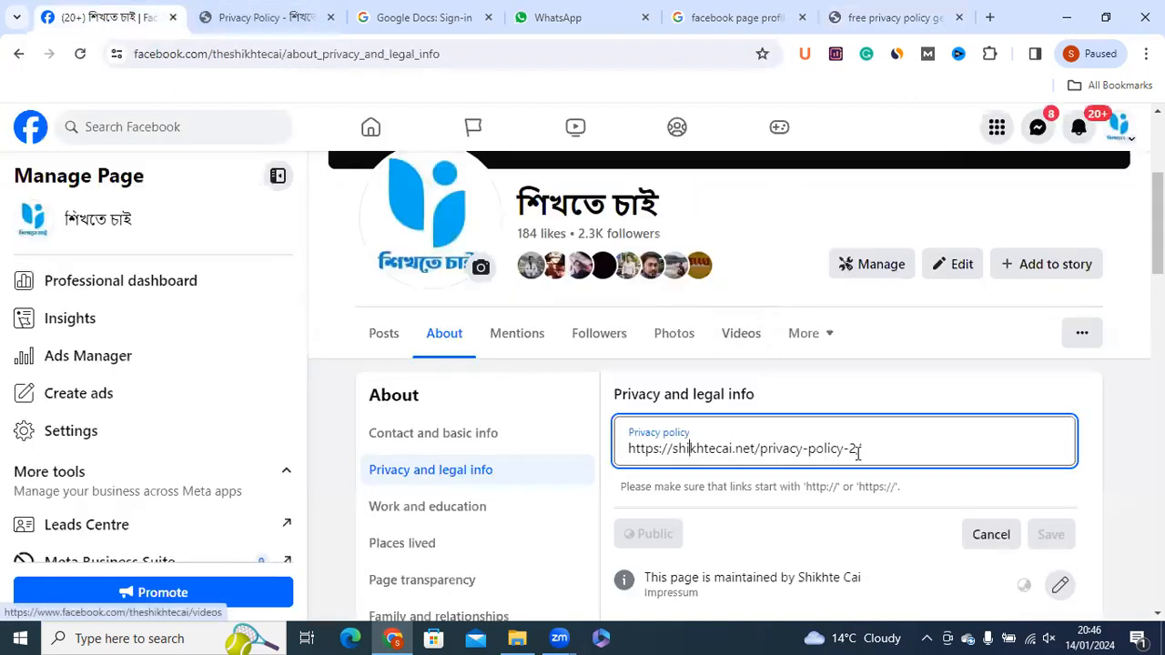
pyautogui.click(881, 14)
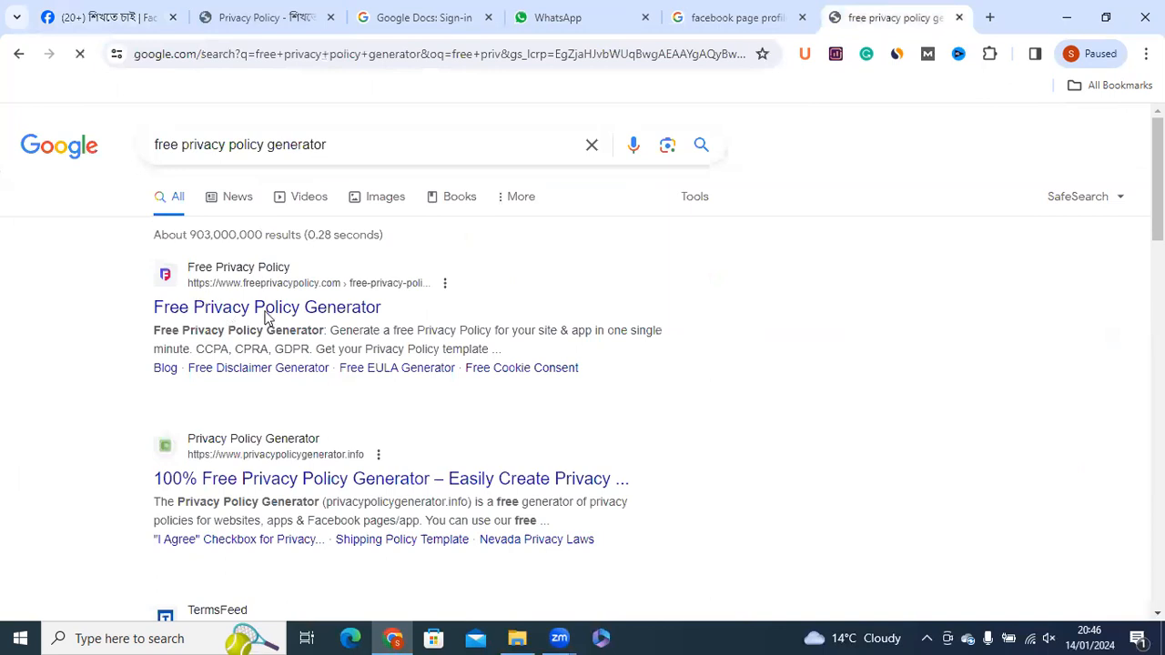
# Go back to the Page's privacy policy field, highlight its link and cancel the edit.
pyautogui.click(91, 14)
pyautogui.moveTo(890, 450); pyautogui.dragTo(628, 450)
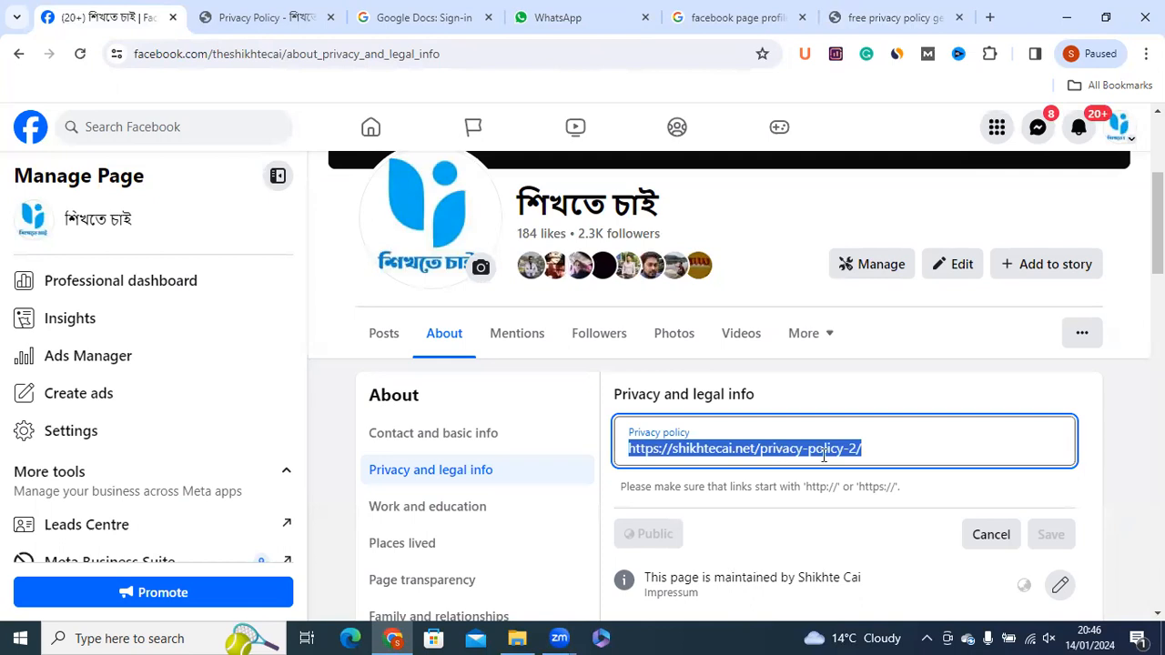
pyautogui.moveTo(869, 444); pyautogui.dragTo(621, 446)
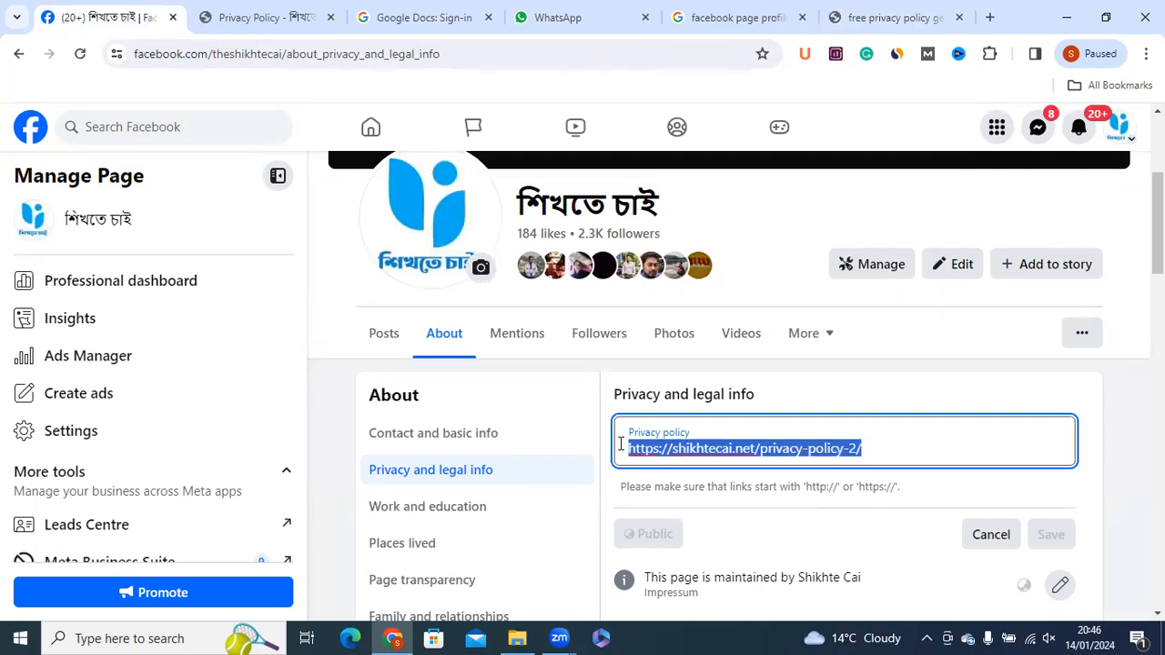
pyautogui.click(990, 537)
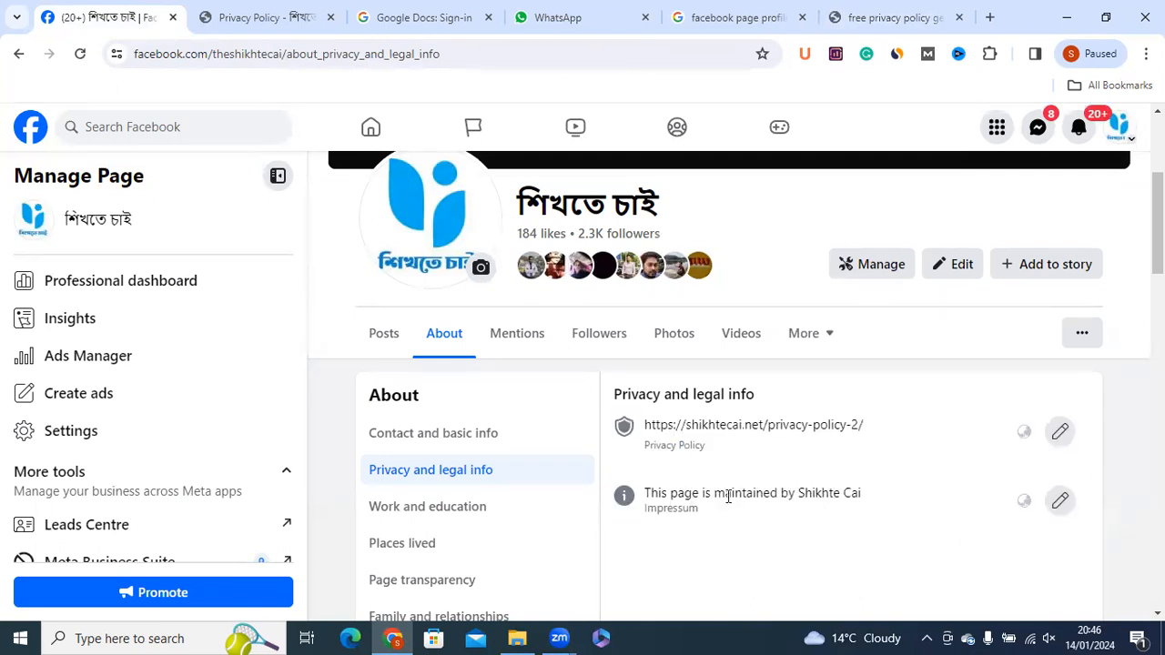
# Open the Page's Impressum for editing, highlight "Shikhte Cai" in the ownership statement and leave without saving.
pyautogui.moveTo(674, 512); pyautogui.dragTo(1059, 504)
pyautogui.click(1060, 502)
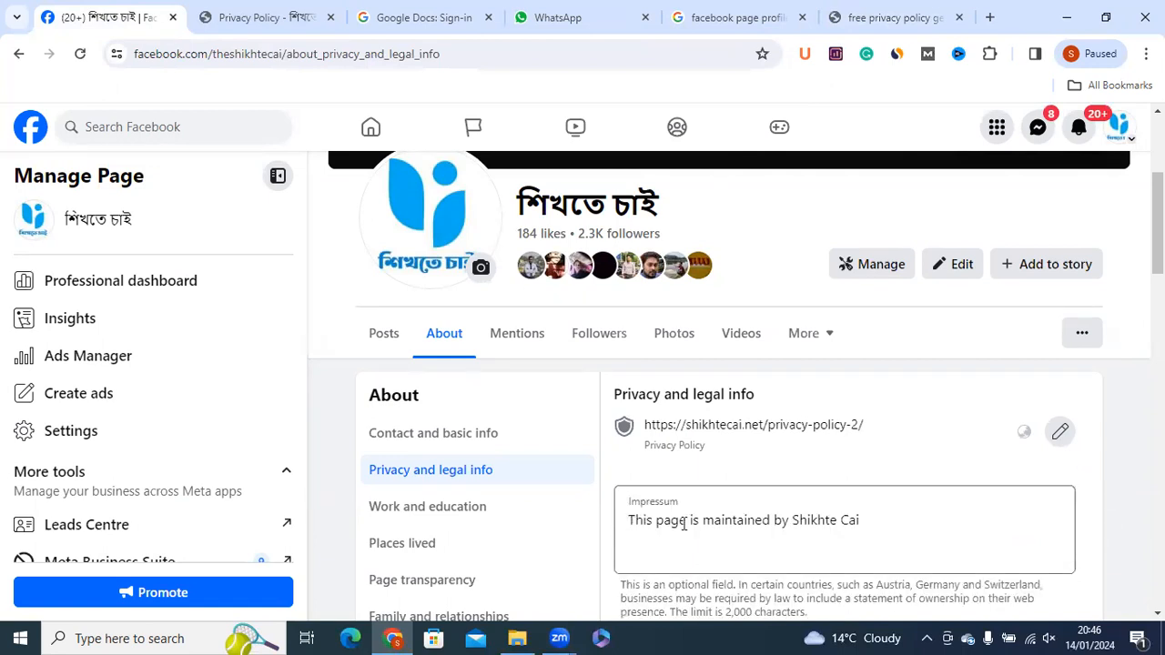
pyautogui.click(792, 523)
pyautogui.hotkey('shift', 'Home')
pyautogui.click(860, 520)
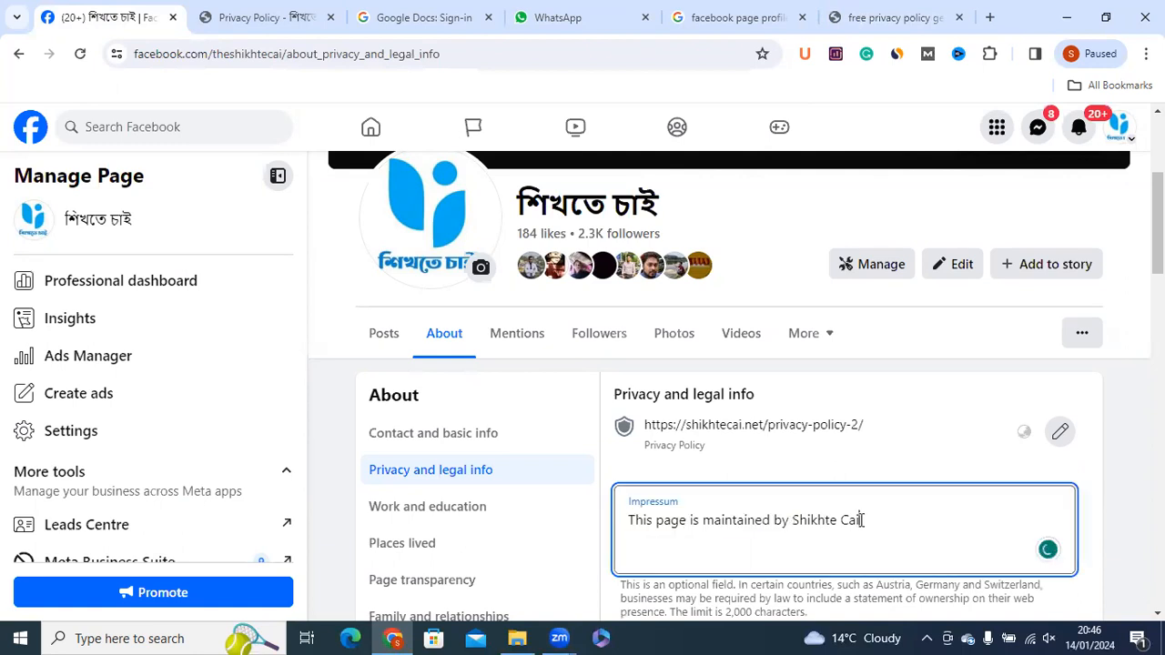
pyautogui.keyDown('shift'); pyautogui.click(798, 520); pyautogui.keyUp('shift')
pyautogui.keyDown('shift'); pyautogui.click(793, 520); pyautogui.keyUp('shift')
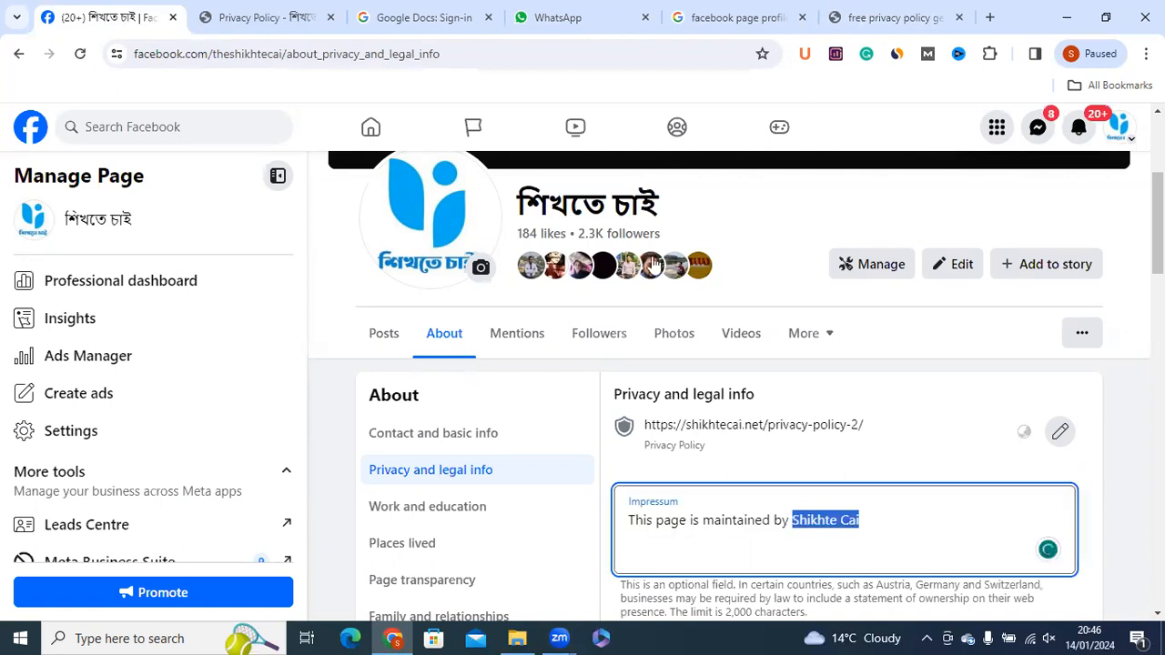
pyautogui.press('Right')
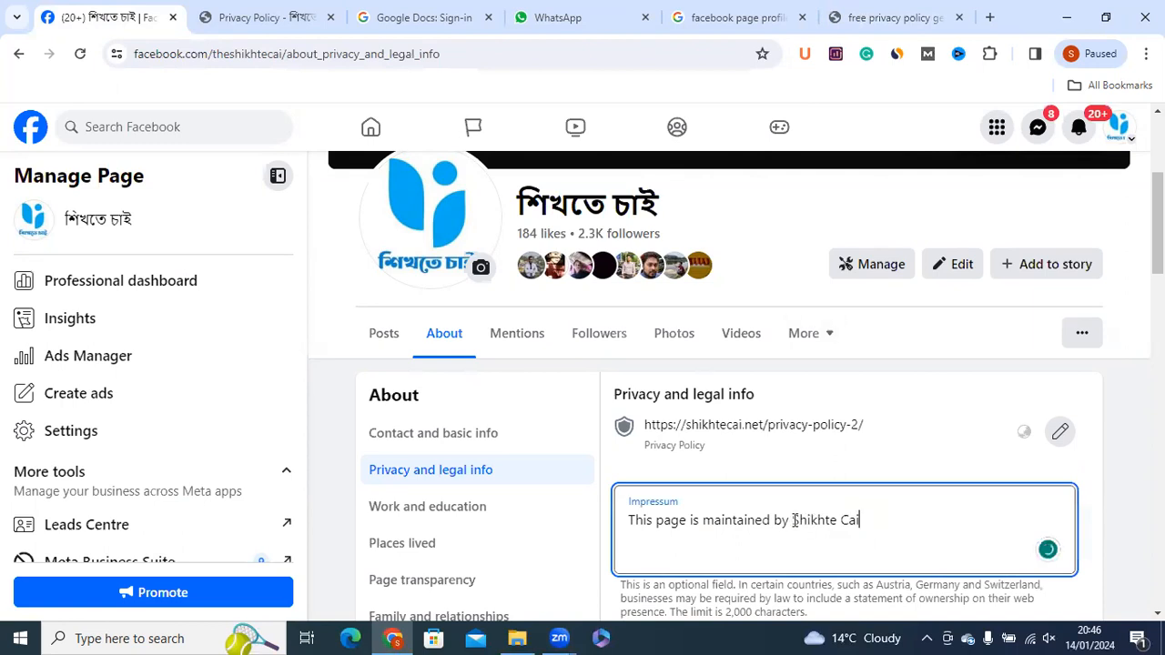
pyautogui.keyDown('shift'); pyautogui.click(793, 519); pyautogui.keyUp('shift')
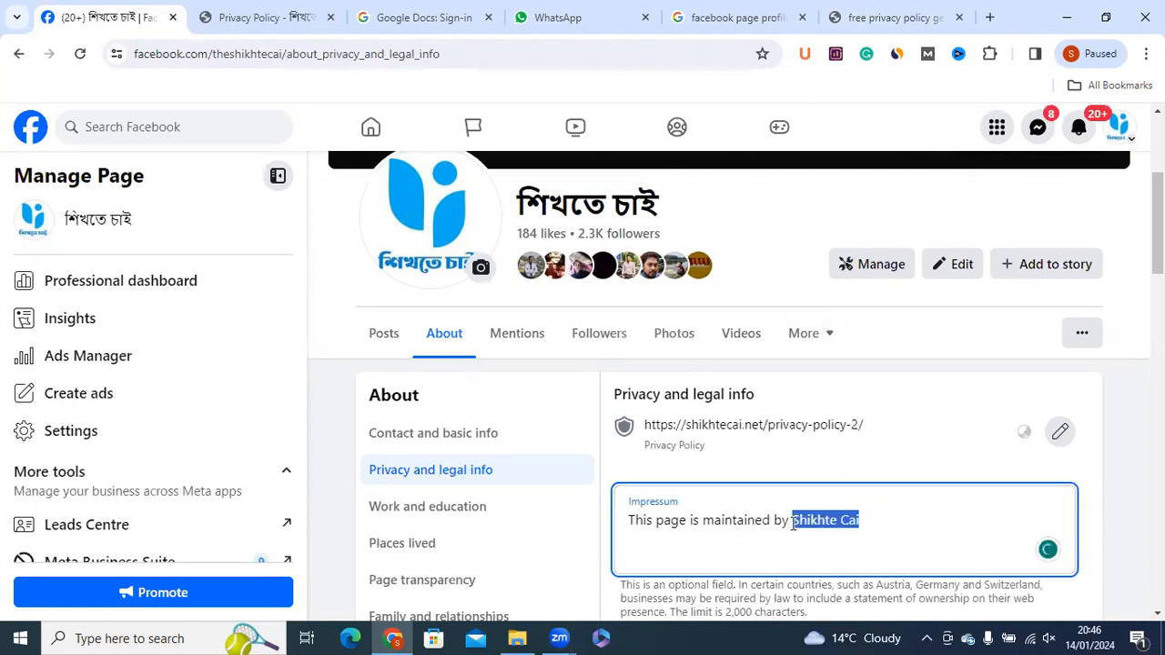
pyautogui.press('Right')
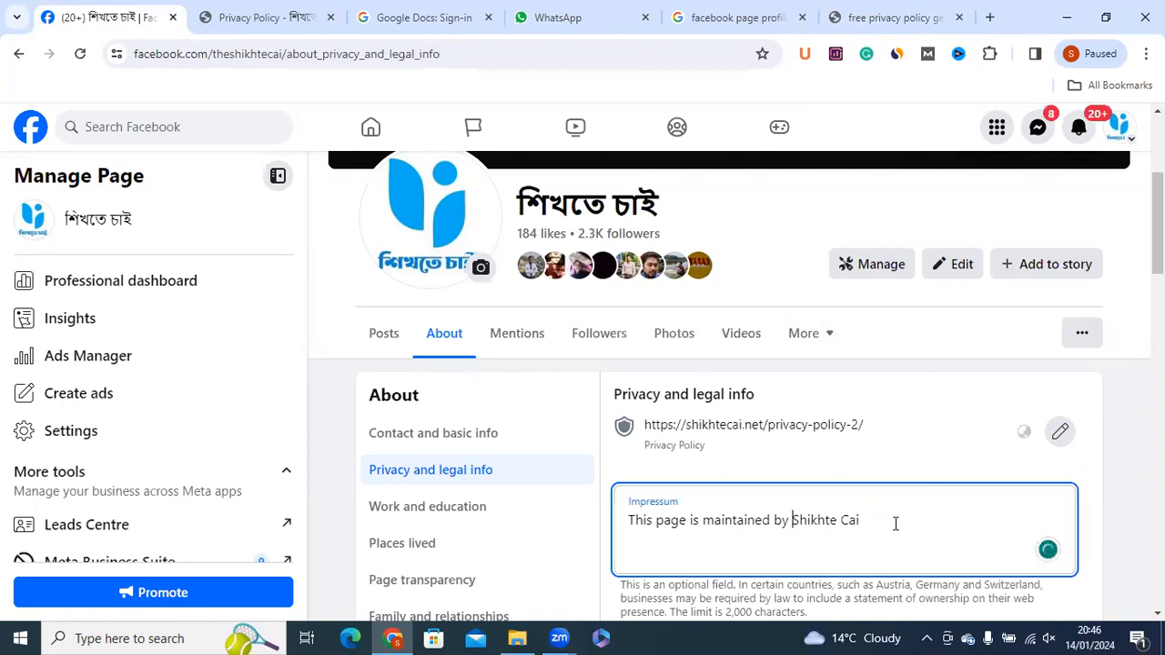
pyautogui.scroll(-10, 1124, 383)
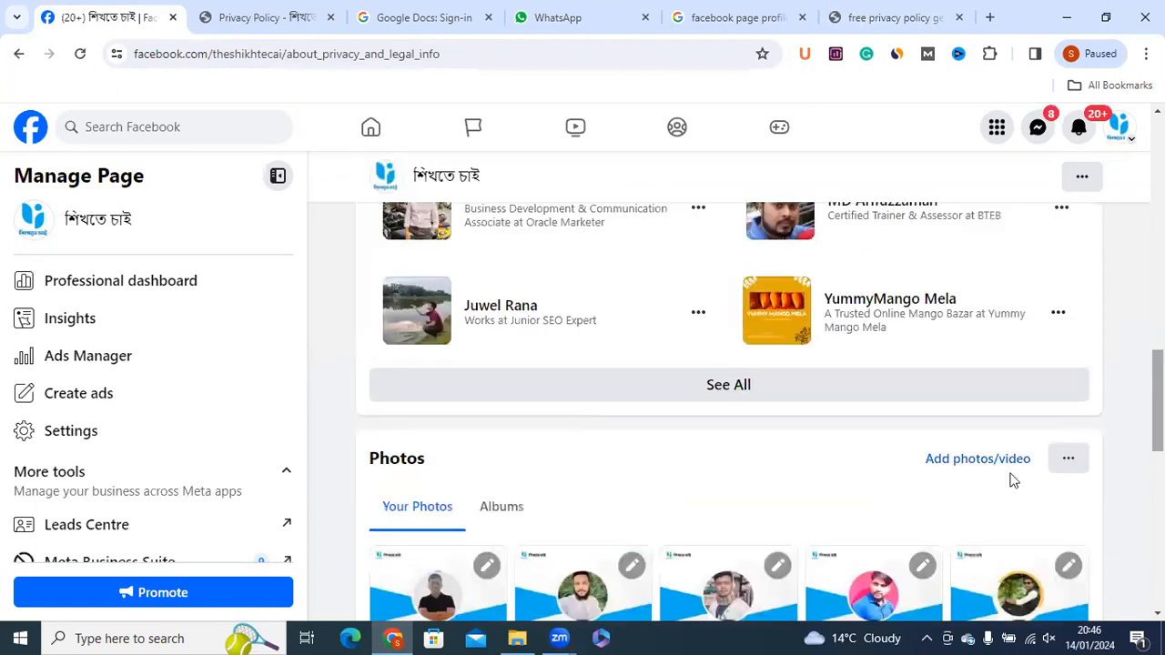
pyautogui.scroll(5, 1013, 479)
pyautogui.click(996, 484)
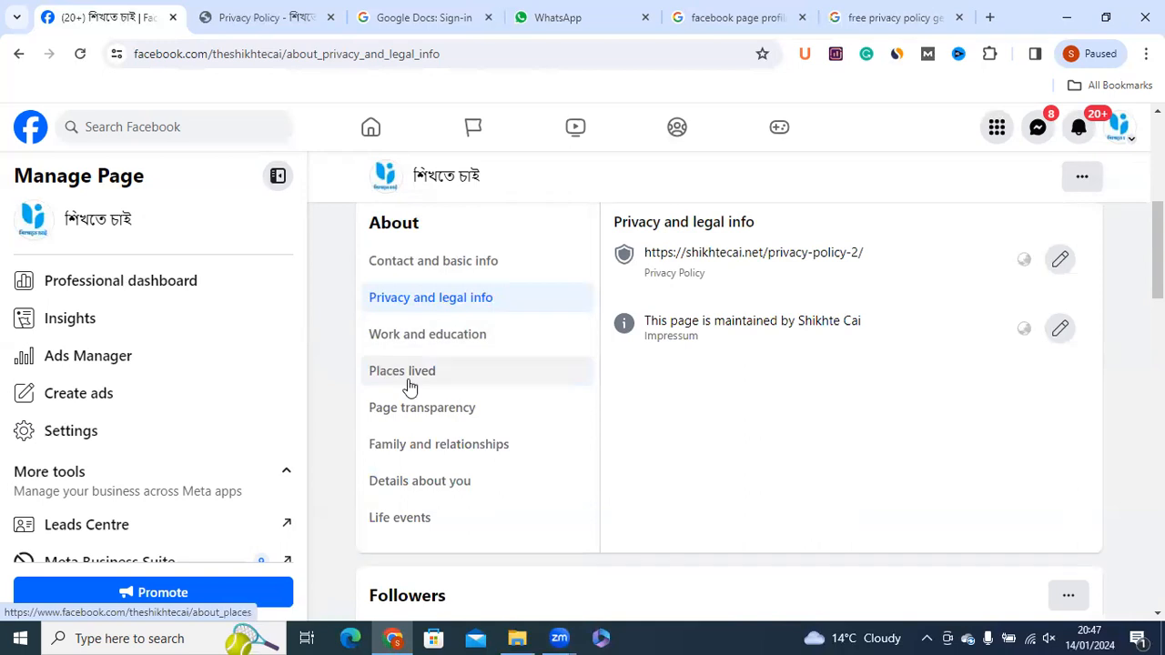
# Review the Page's Details about you section, opening the About You description for editing, highlighting its text and cancelling the edit.
pyautogui.click(389, 488)
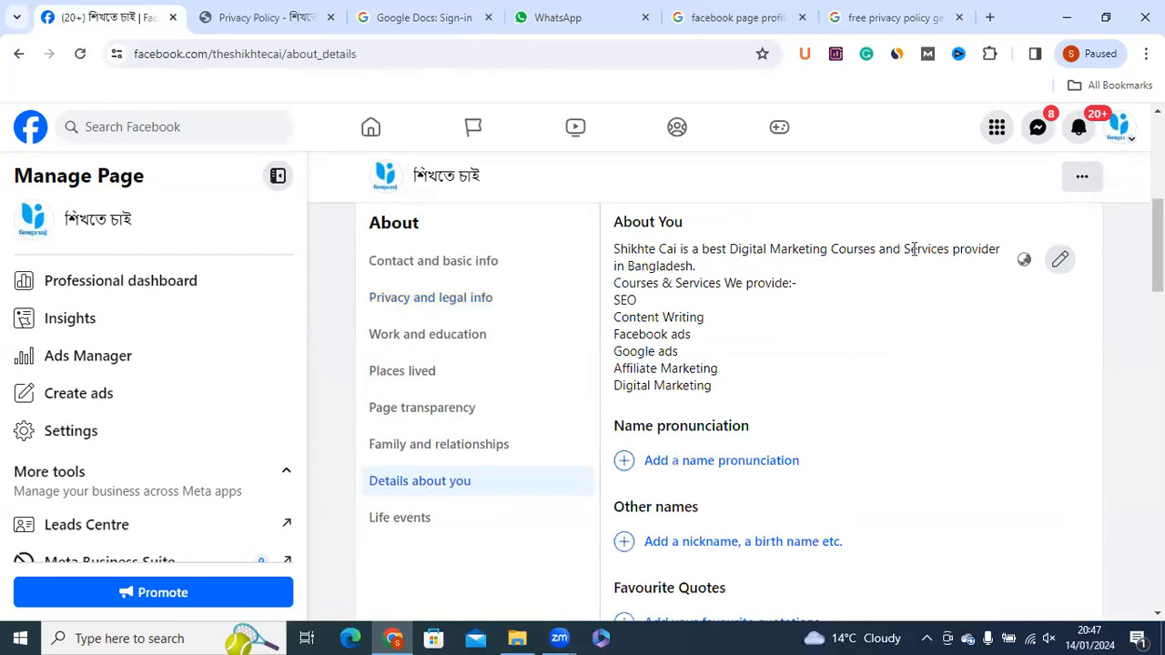
pyautogui.moveTo(745, 374); pyautogui.dragTo(749, 384)
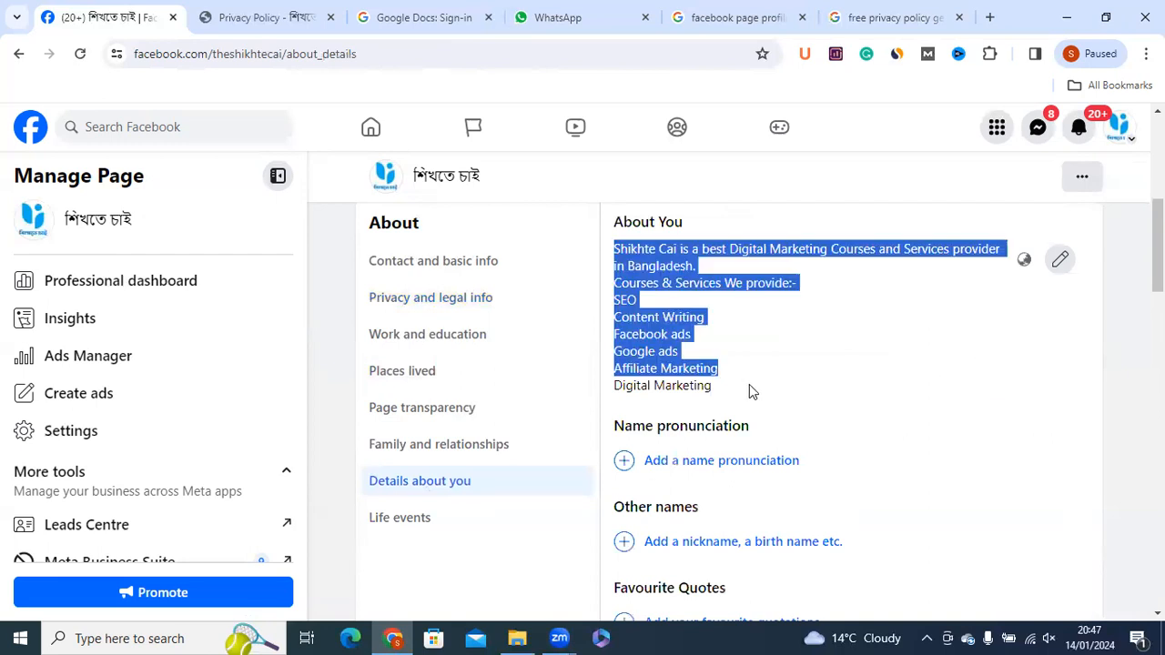
pyautogui.click(1052, 258)
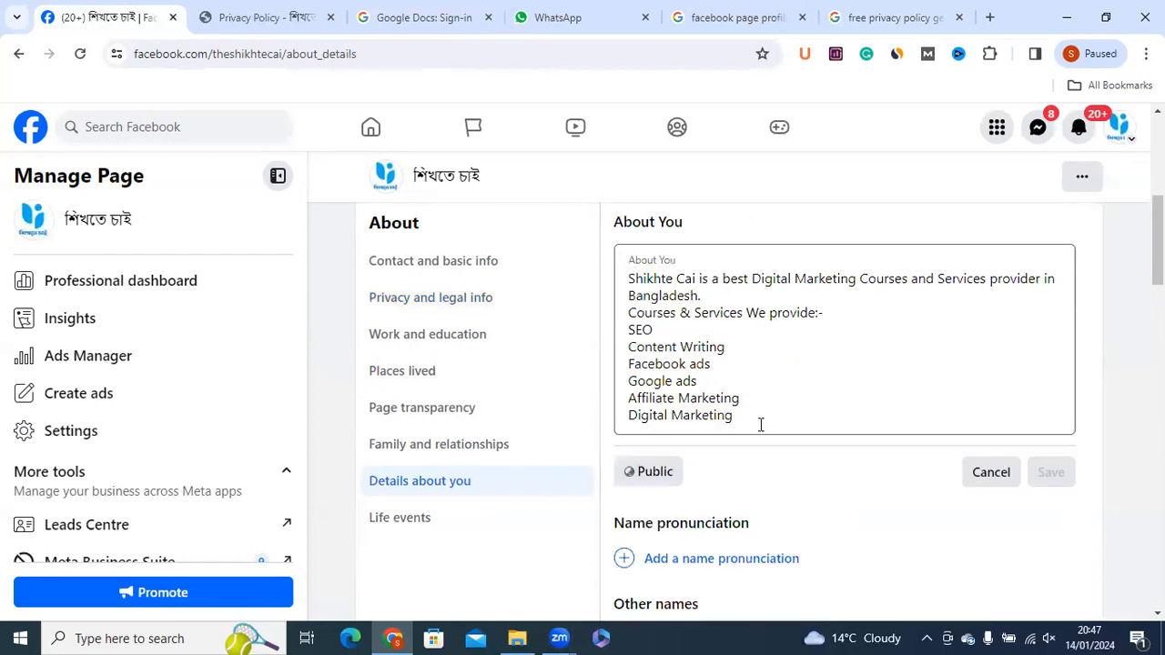
pyautogui.moveTo(736, 416); pyautogui.dragTo(625, 273)
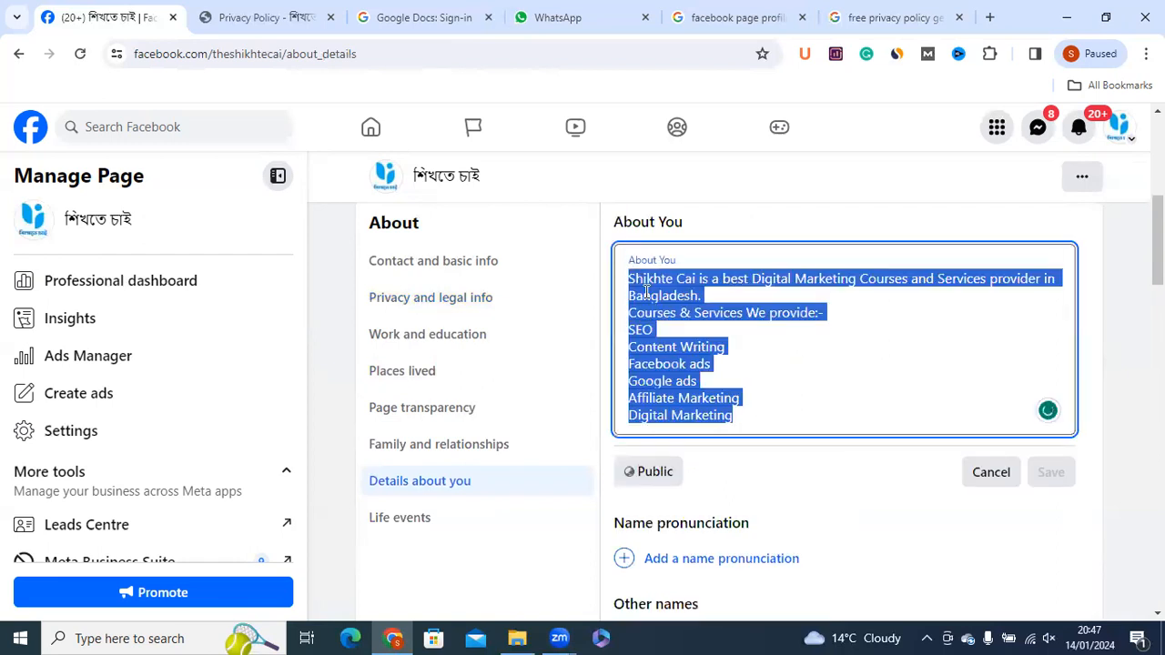
pyautogui.click(683, 292)
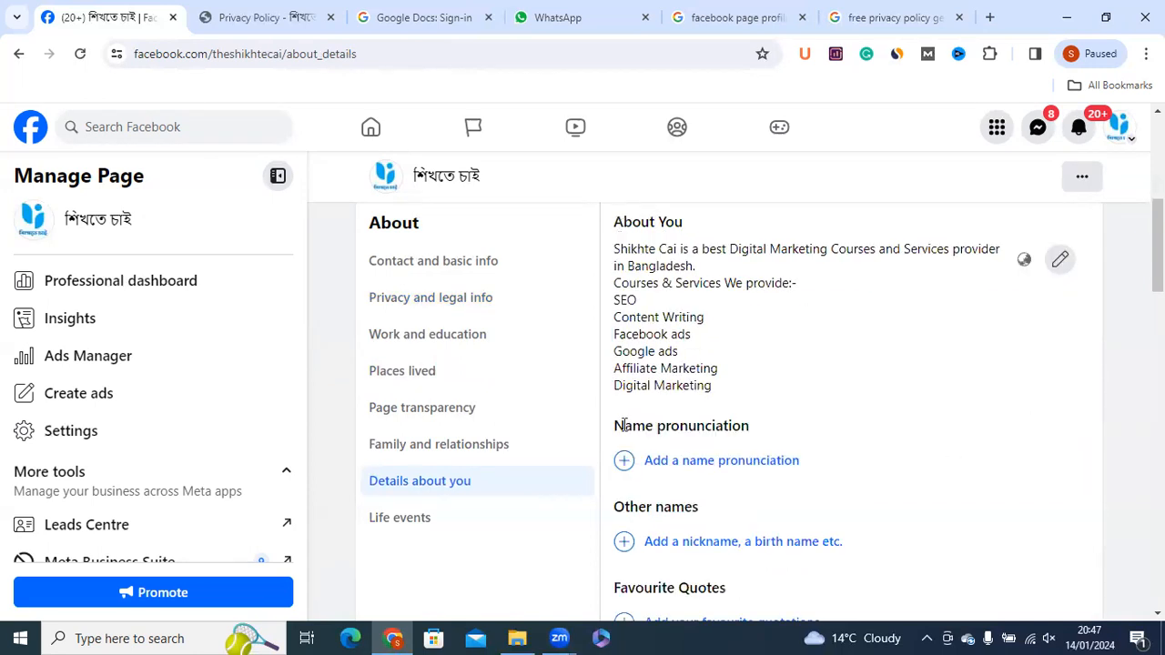
pyautogui.scroll(-2, 728, 410)
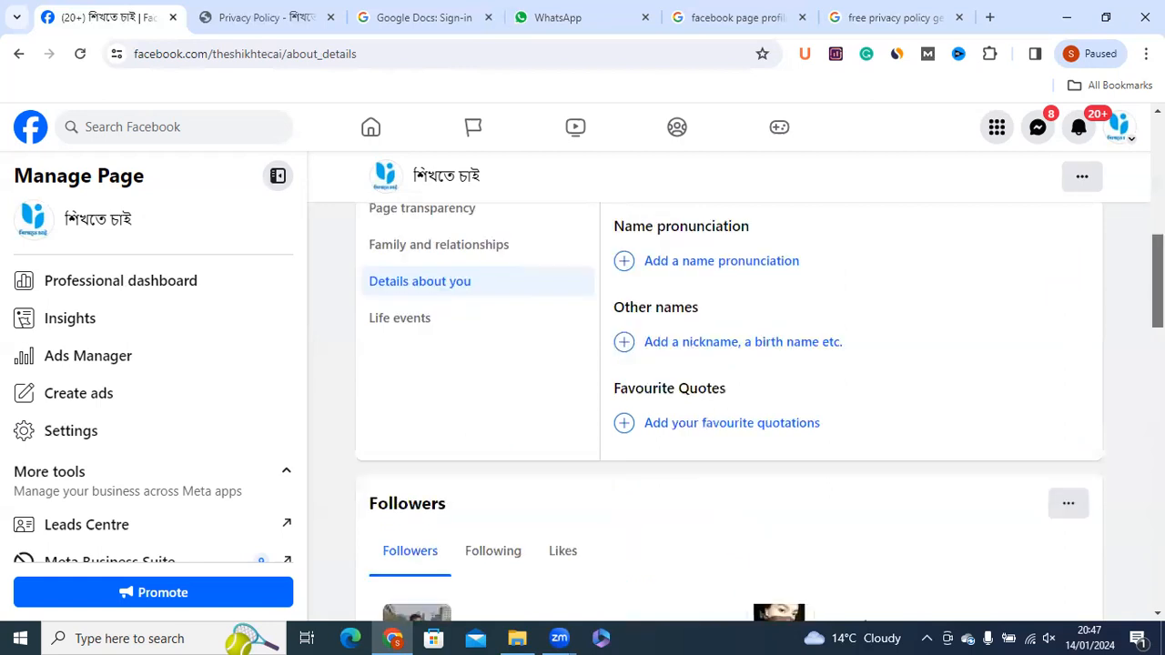
pyautogui.scroll(2, 729, 410)
pyautogui.scroll(-3, 728, 410)
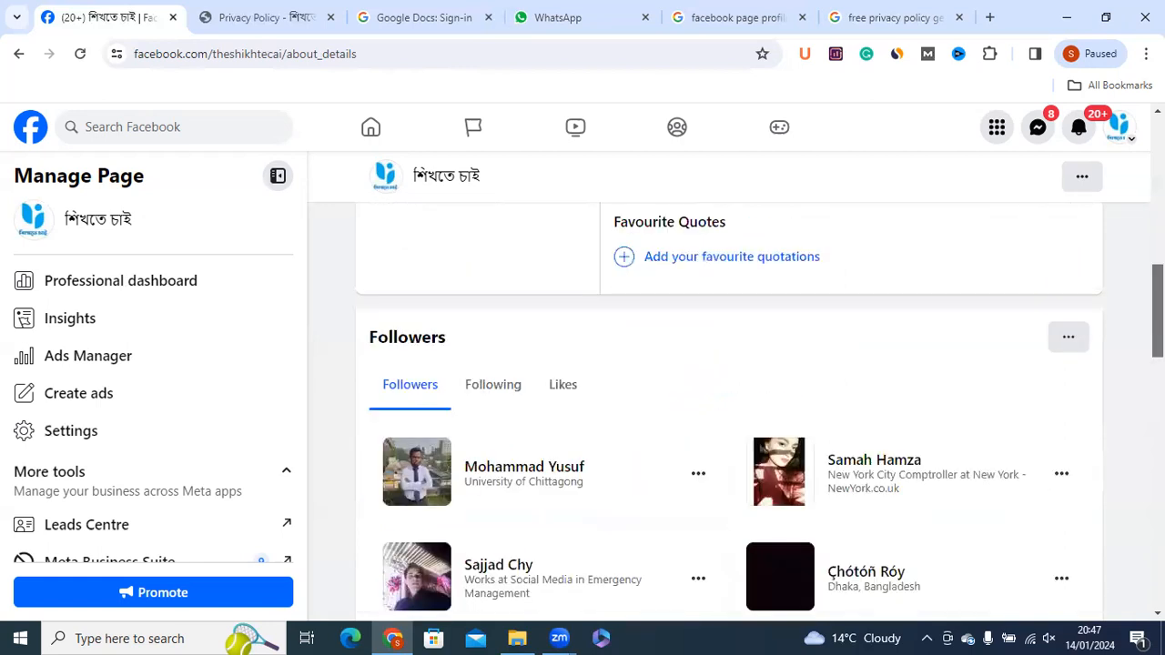
pyautogui.scroll(9, 728, 410)
pyautogui.scroll(-3, 1113, 340)
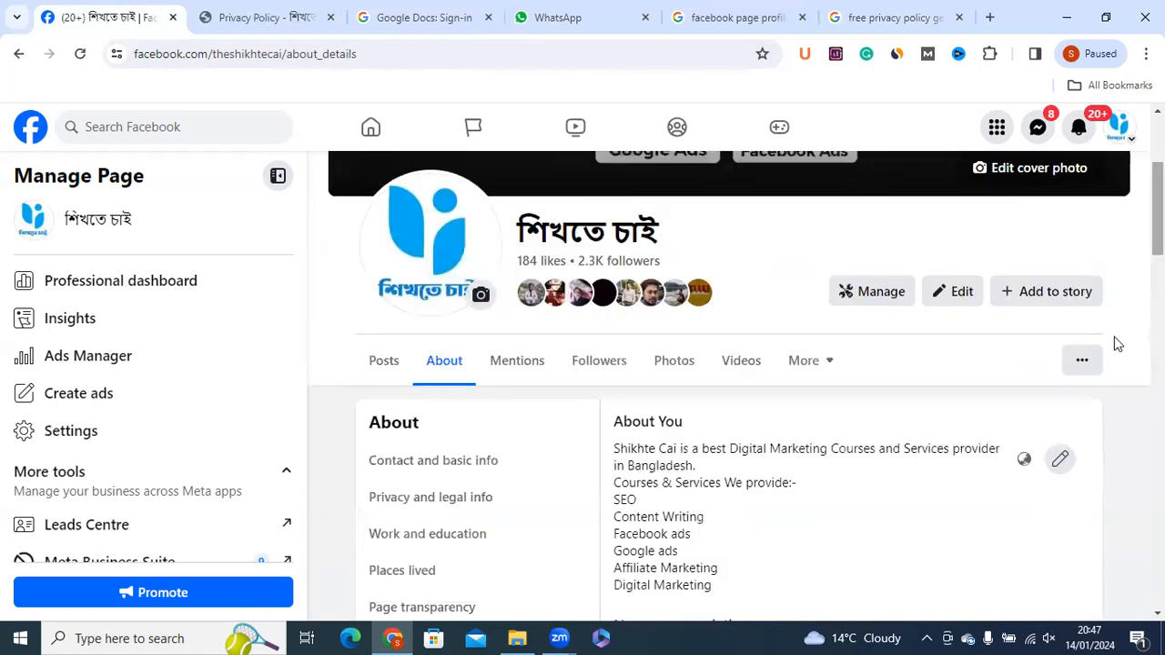
# Open the Page and Tagging Settings for the Shikhte Cai Page.
pyautogui.click(1083, 361)
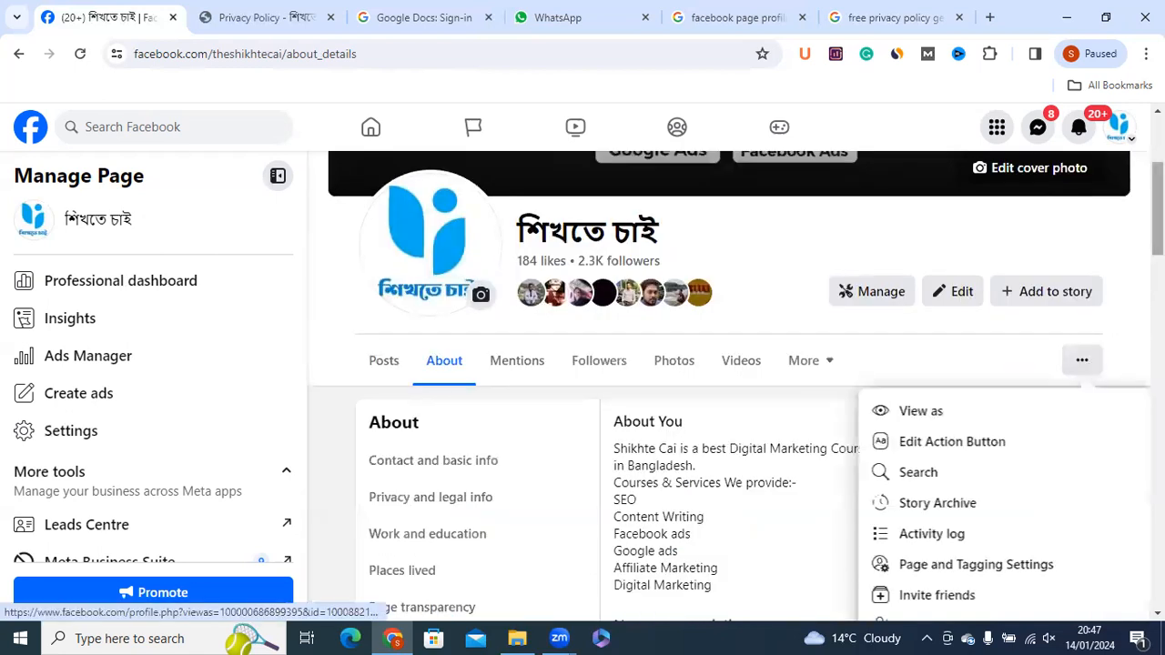
pyautogui.scroll(-1, 933, 342)
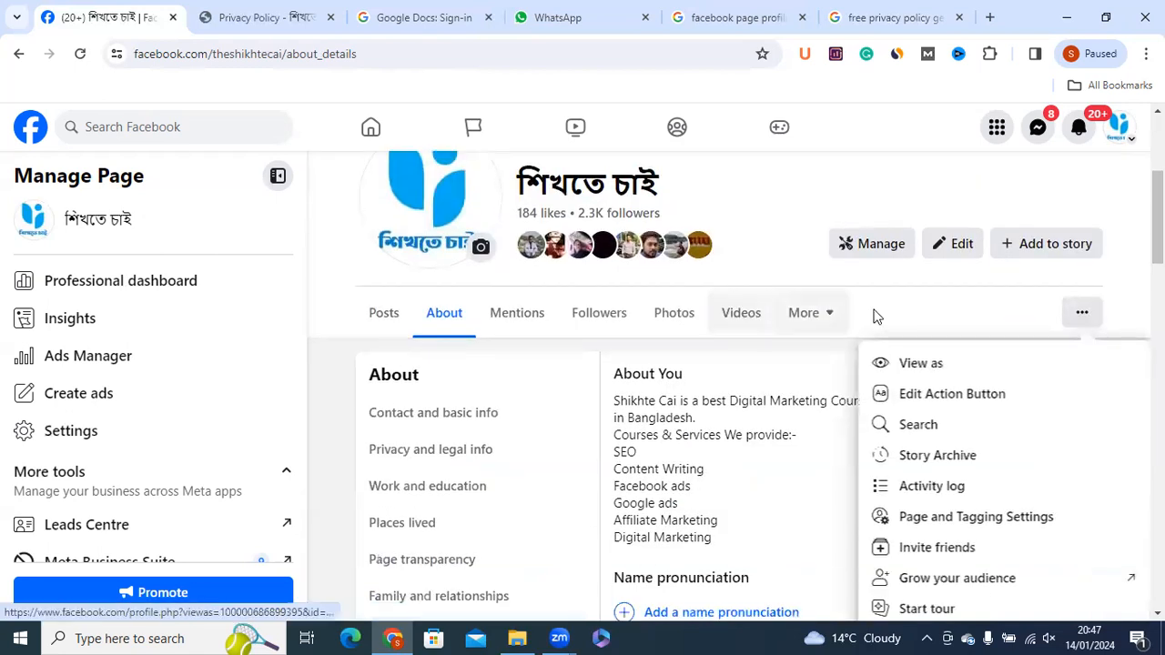
pyautogui.scroll(-1, 1065, 301)
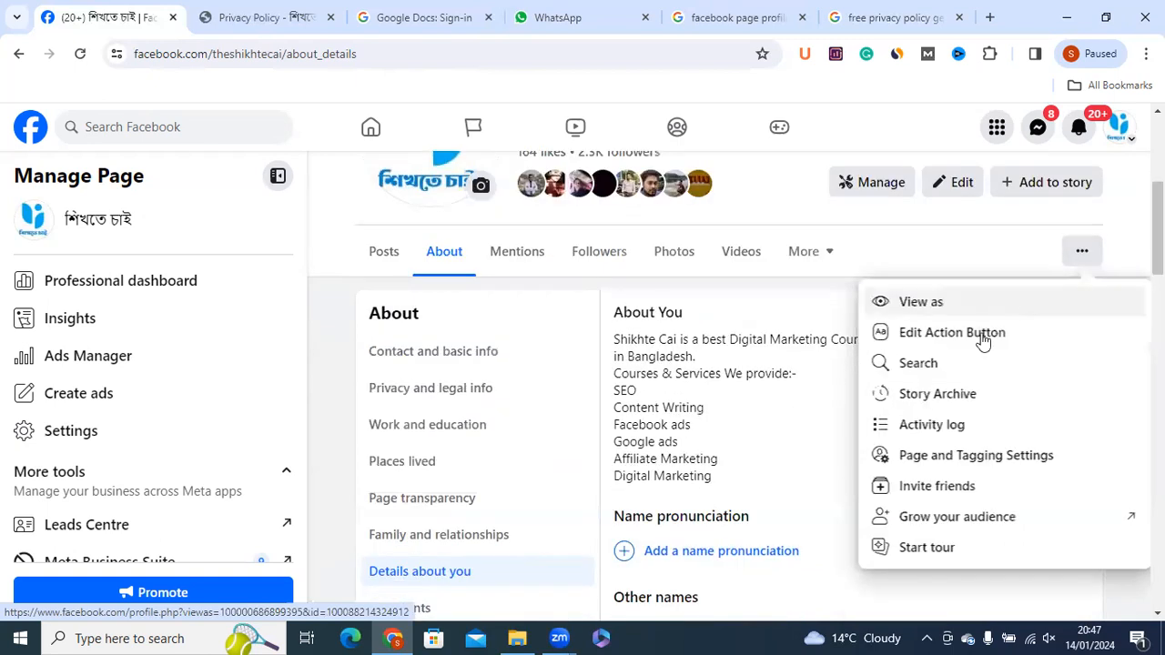
pyautogui.click(1084, 252)
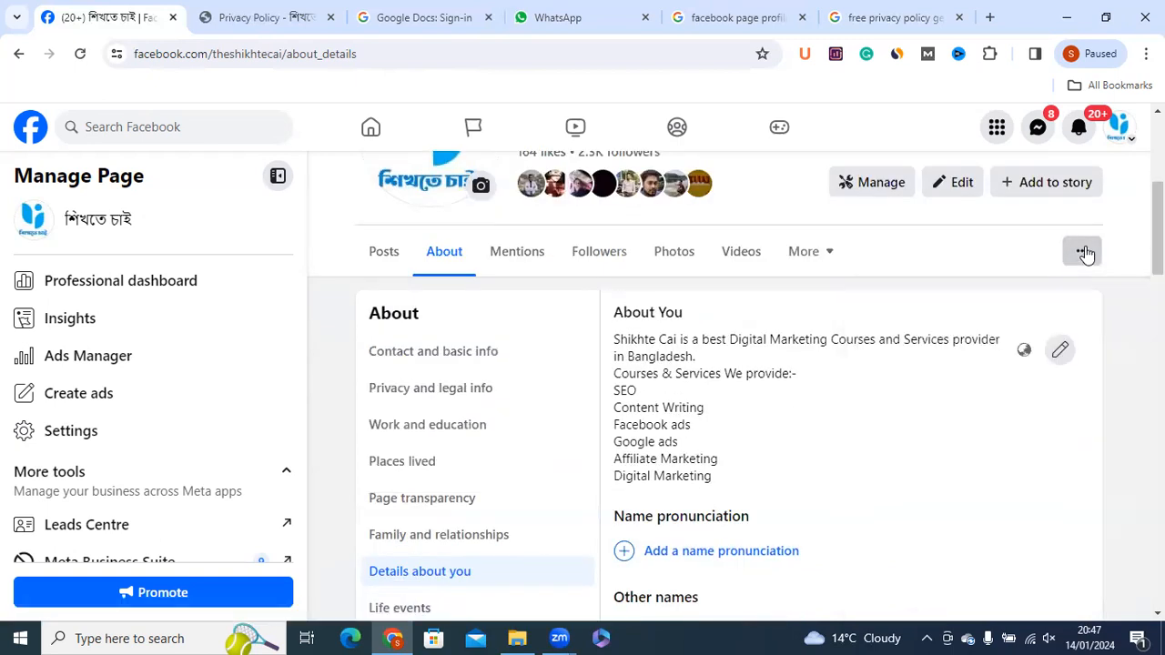
pyautogui.click(1084, 252)
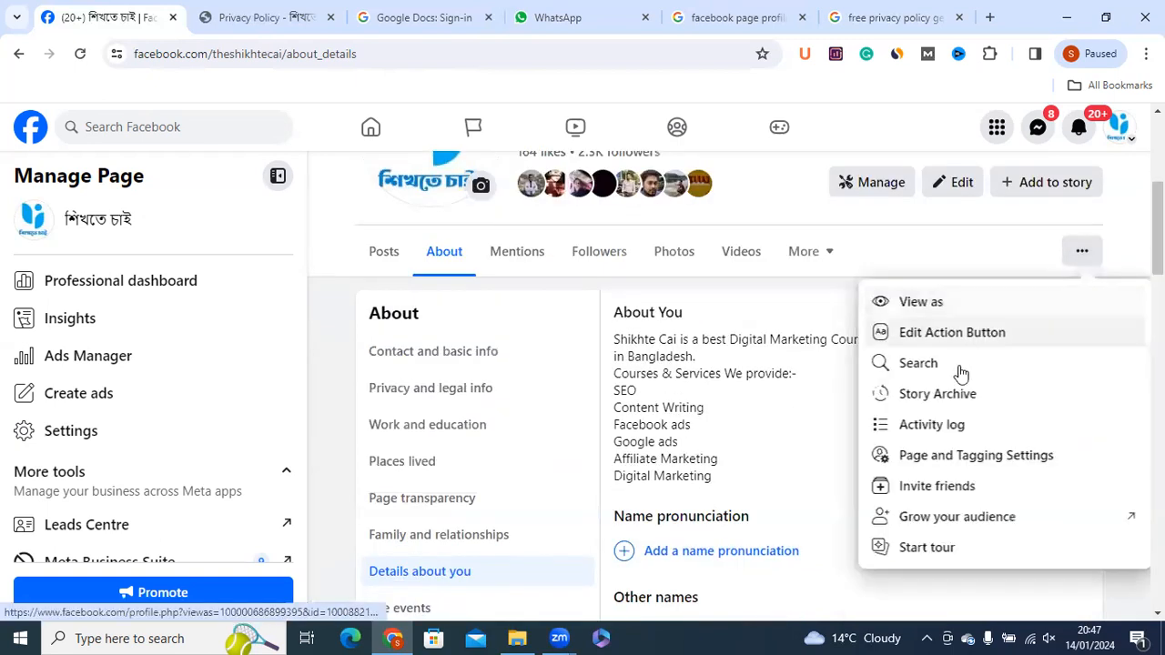
pyautogui.click(1015, 468)
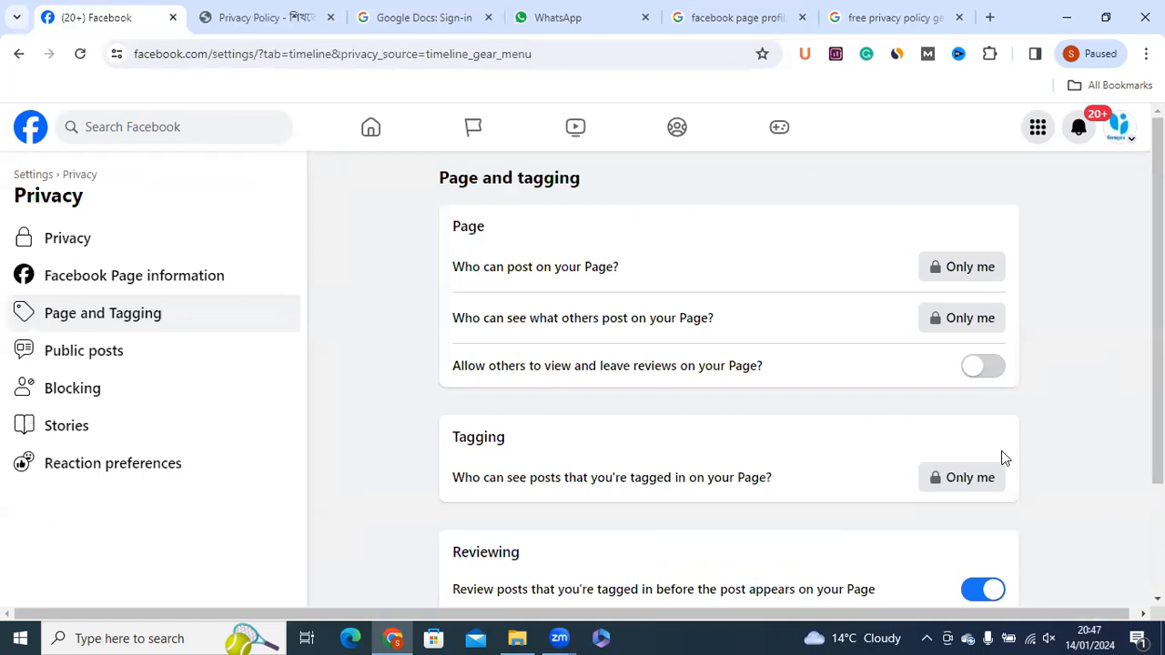
# Go from the Facebook Page information to the general Page settings, open the Page name for editing and close it without changes.
pyautogui.click(150, 283)
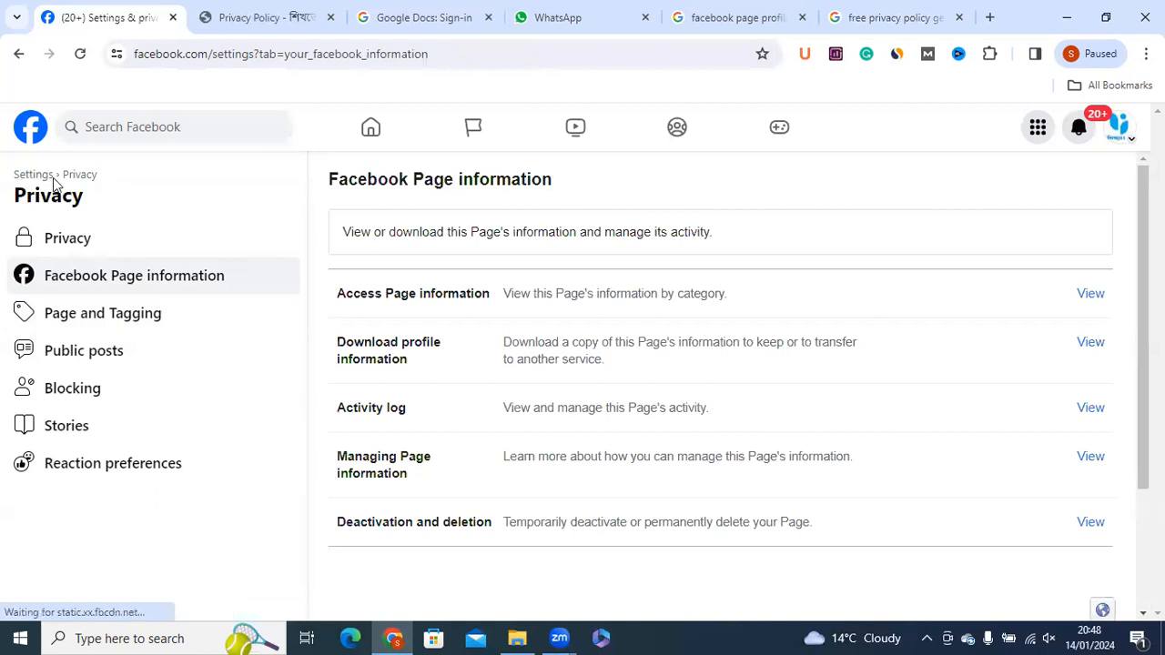
pyautogui.moveTo(53, 174); pyautogui.dragTo(2, 175)
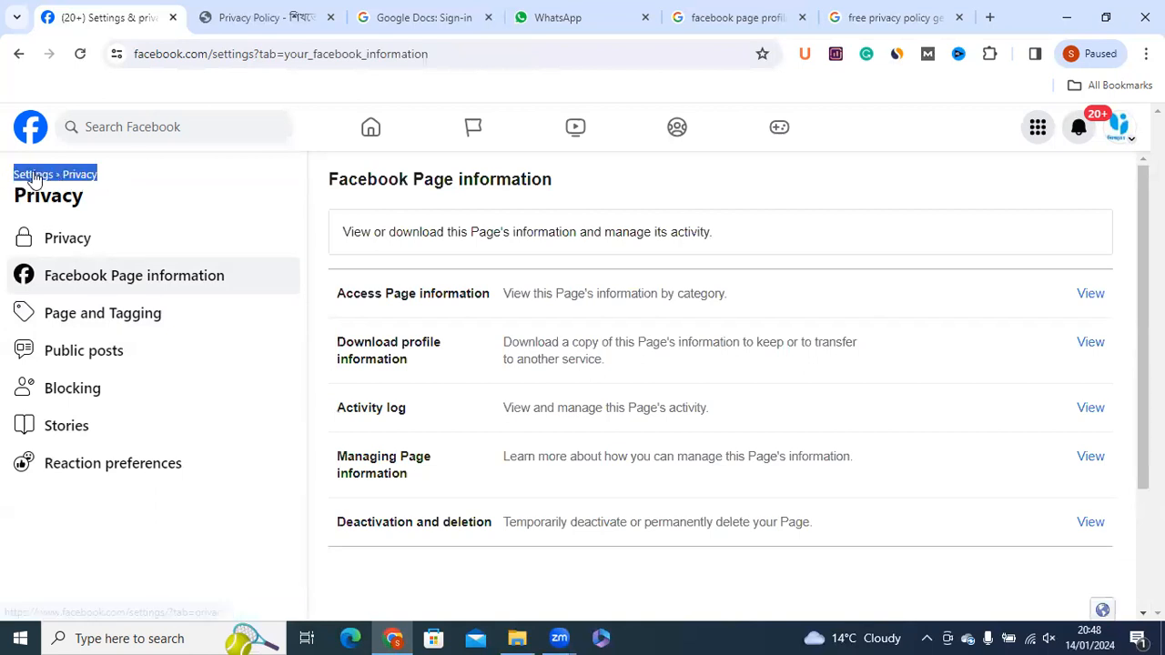
pyautogui.click(33, 174)
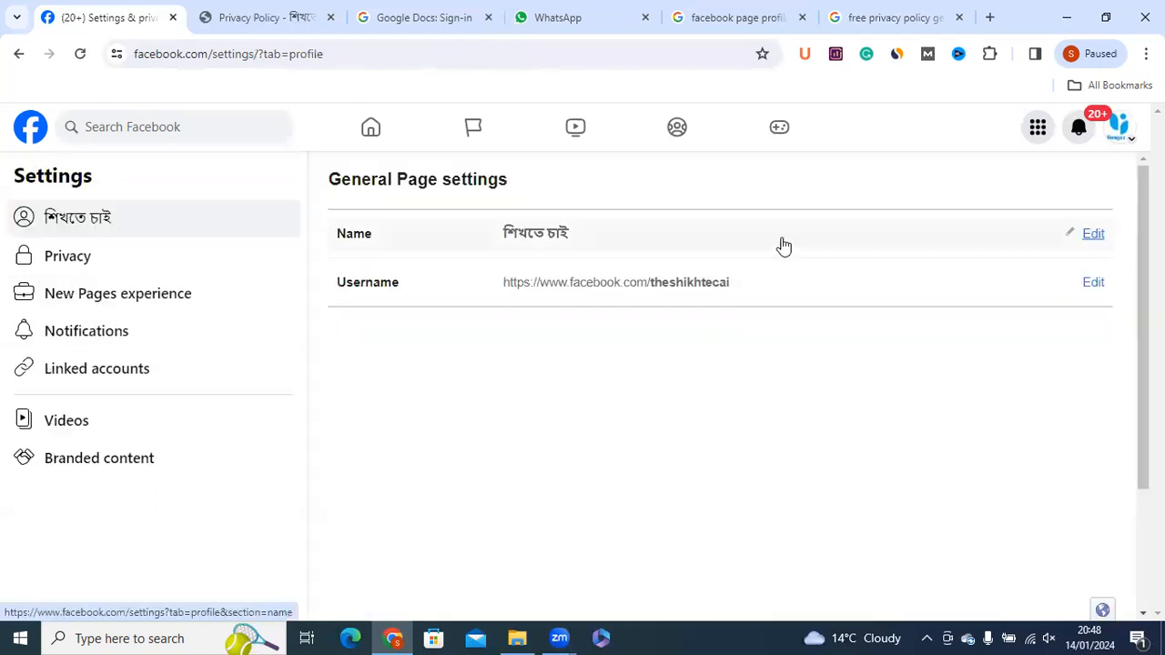
pyautogui.click(1095, 237)
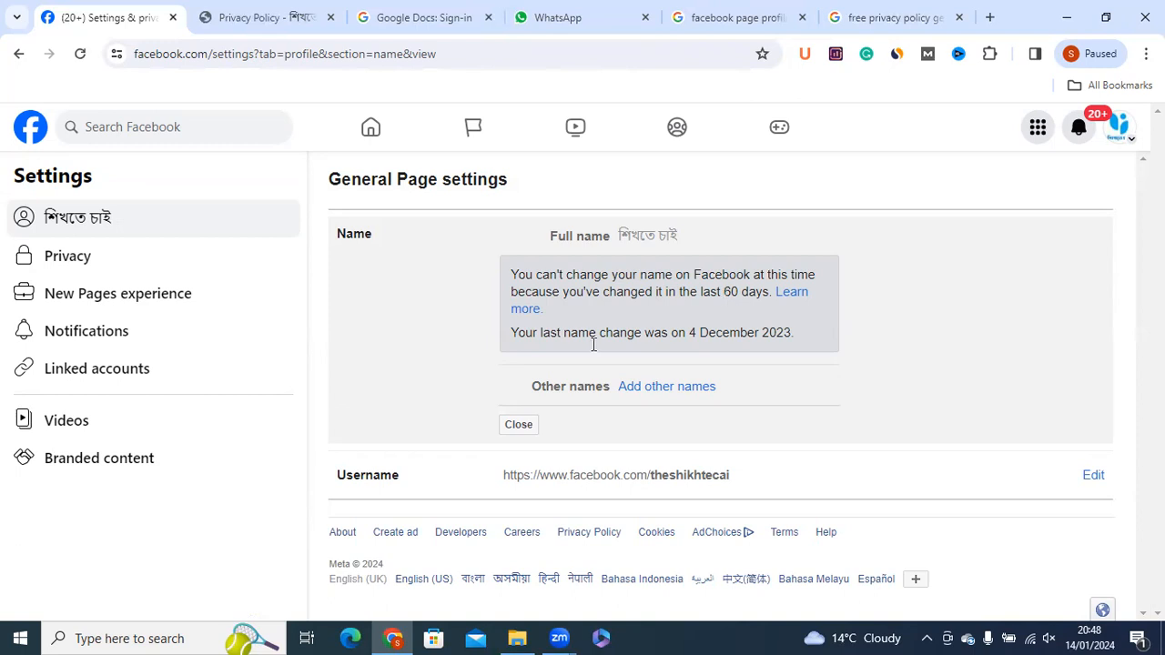
pyautogui.click(518, 424)
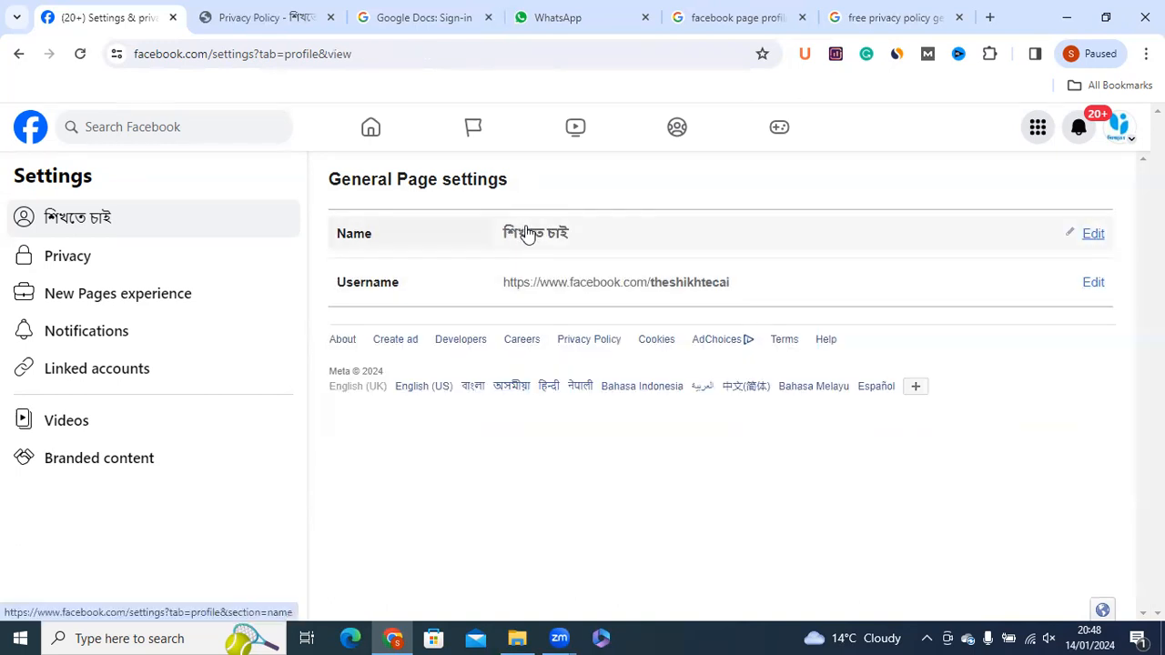
# Open the Page's username for editing and highlight its text.
pyautogui.click(1093, 287)
pyautogui.click(731, 346)
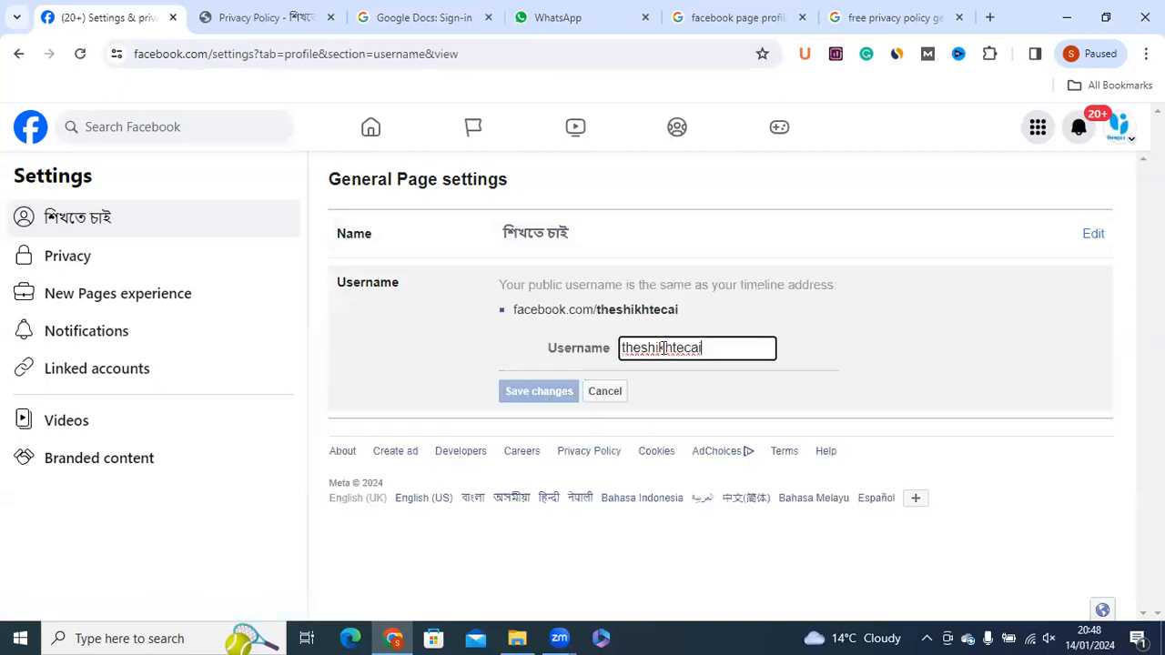
pyautogui.doubleClick(662, 347)
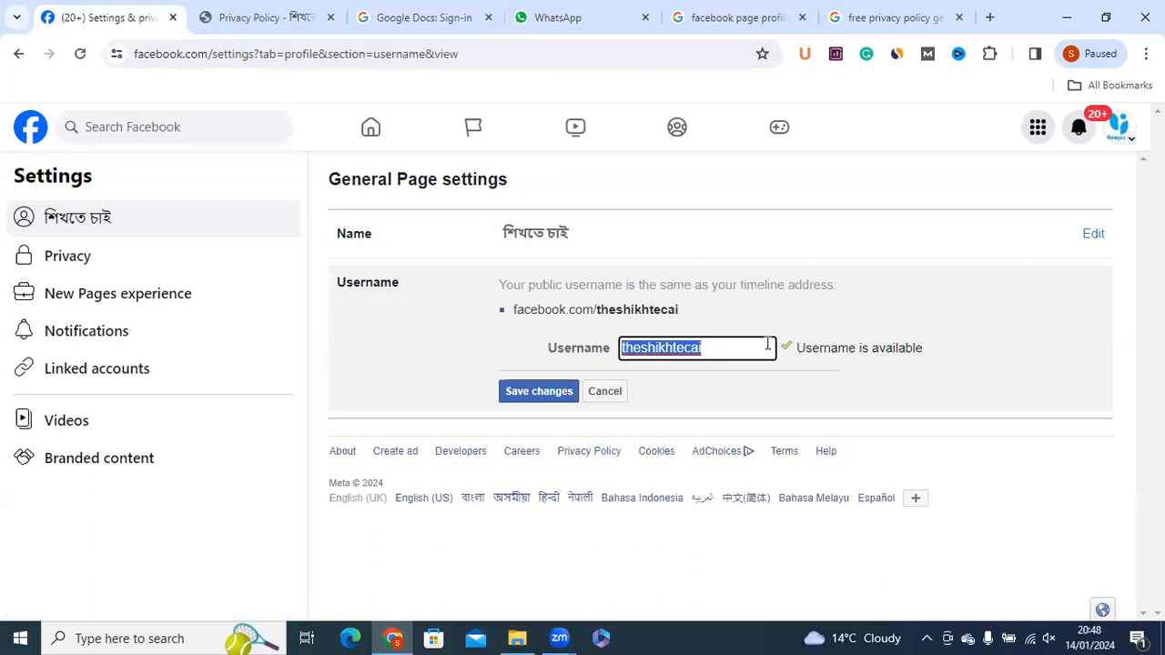
pyautogui.click(716, 346)
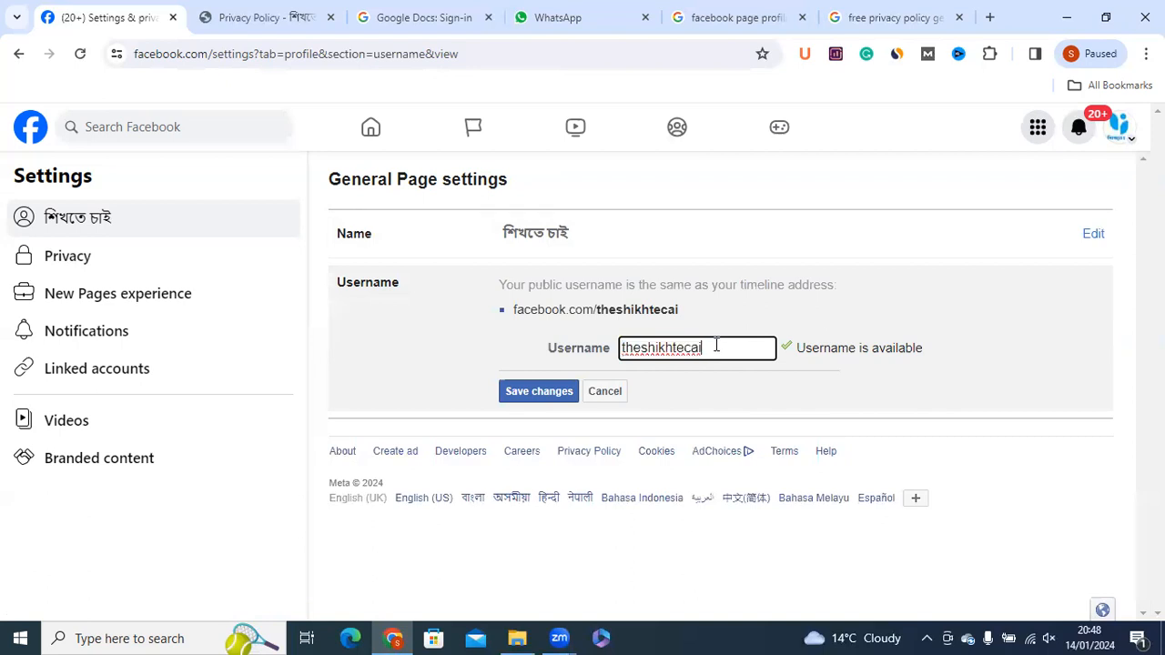
pyautogui.moveTo(709, 347); pyautogui.dragTo(625, 348)
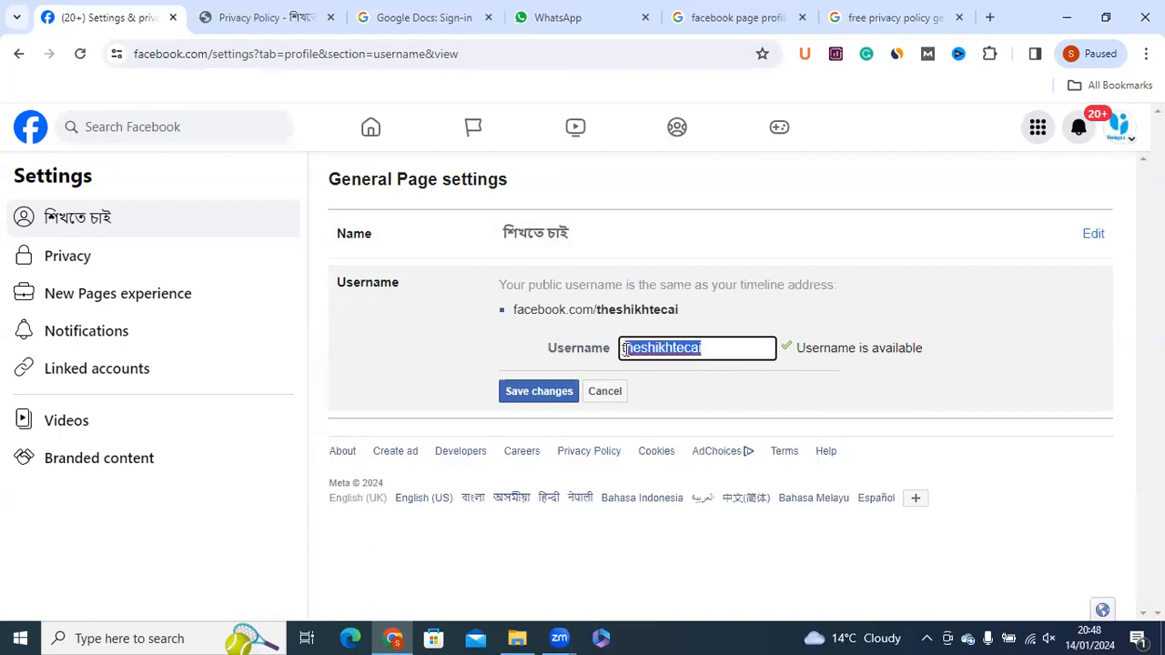
pyautogui.click(716, 346)
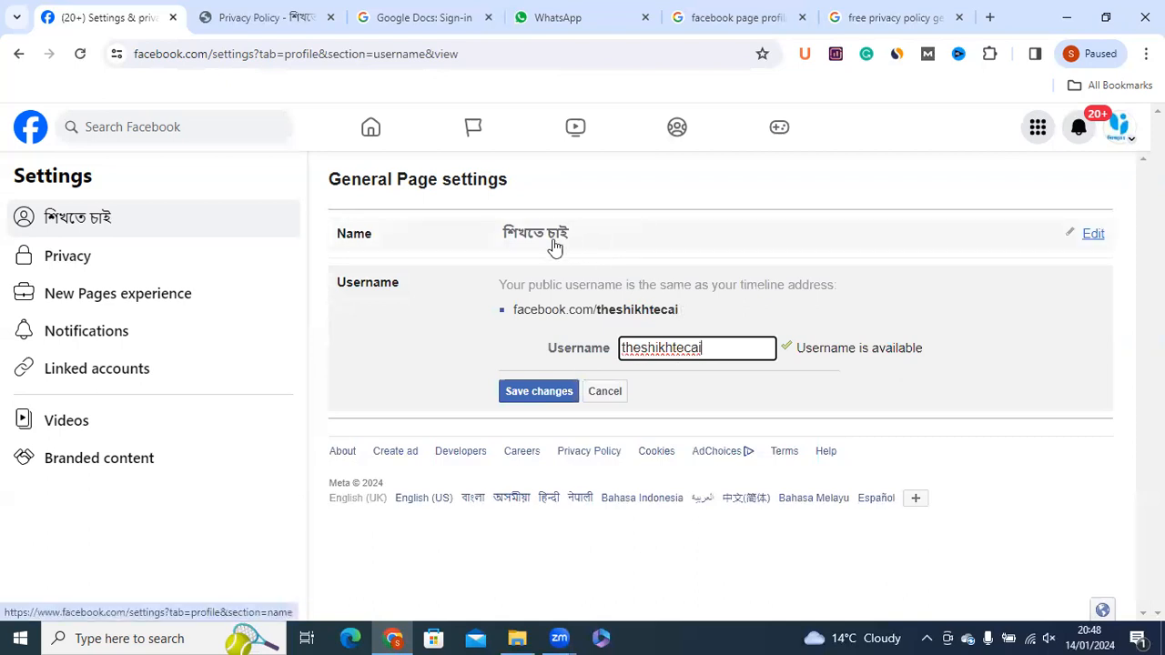
pyautogui.moveTo(703, 349); pyautogui.dragTo(648, 356)
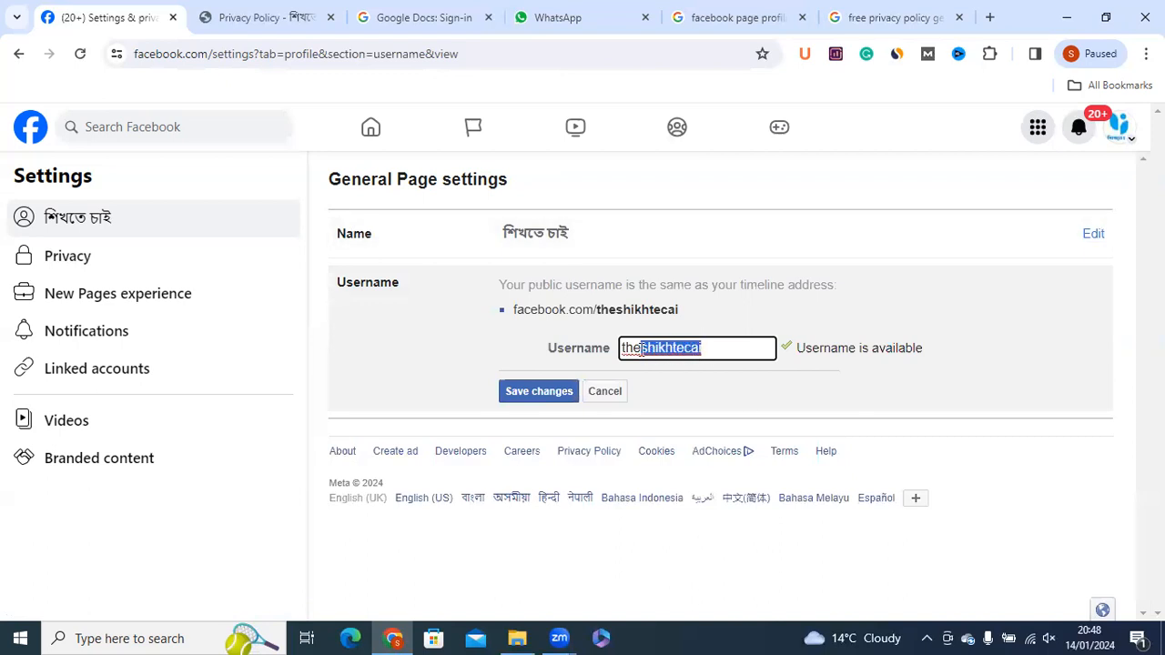
# Try the username "shikhtecai" by removing "the", put the prefix back and cancel the username edit.
pyautogui.click(642, 350)
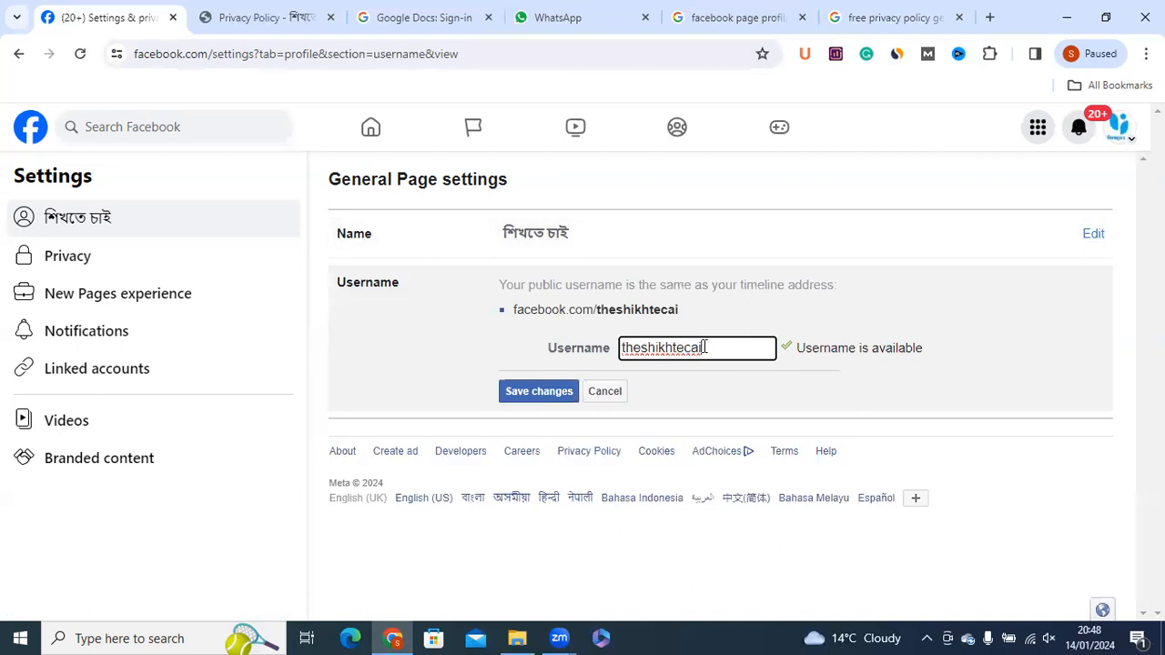
pyautogui.hotkey('shift', 'Home')
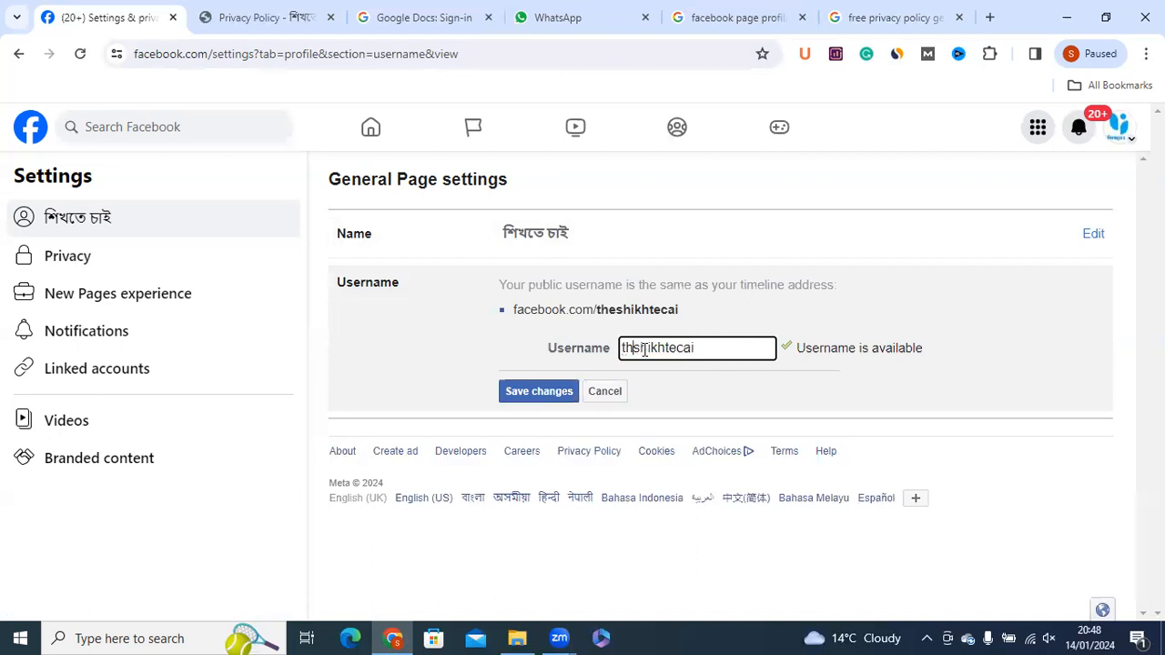
pyautogui.press('BackSpace')
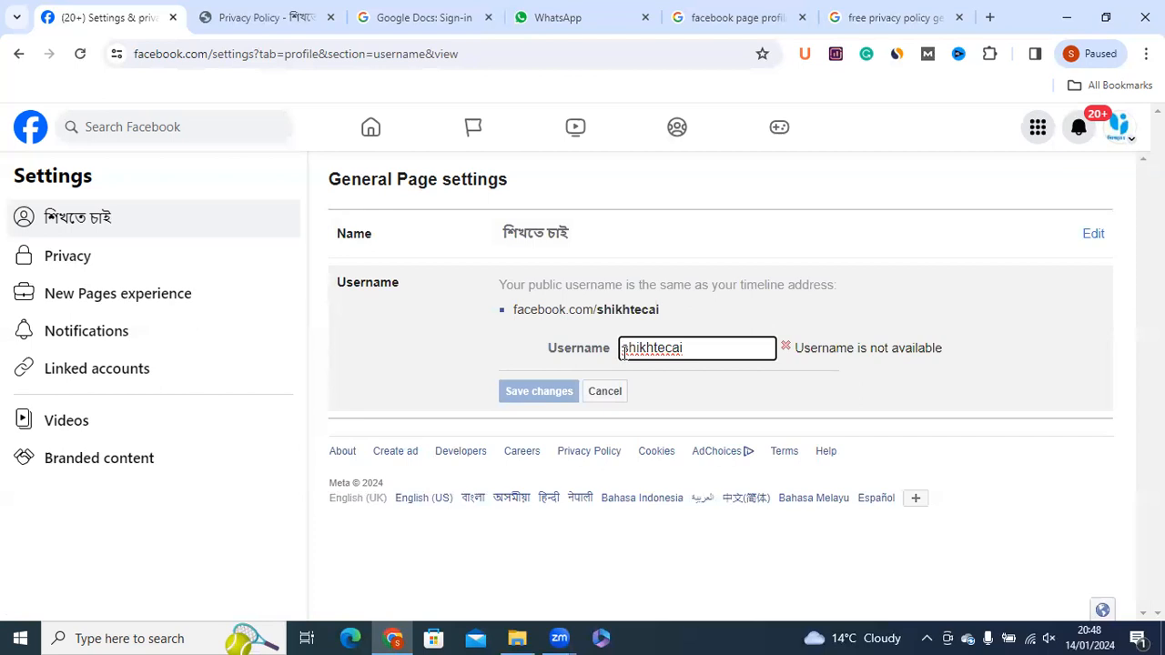
pyautogui.write('the')
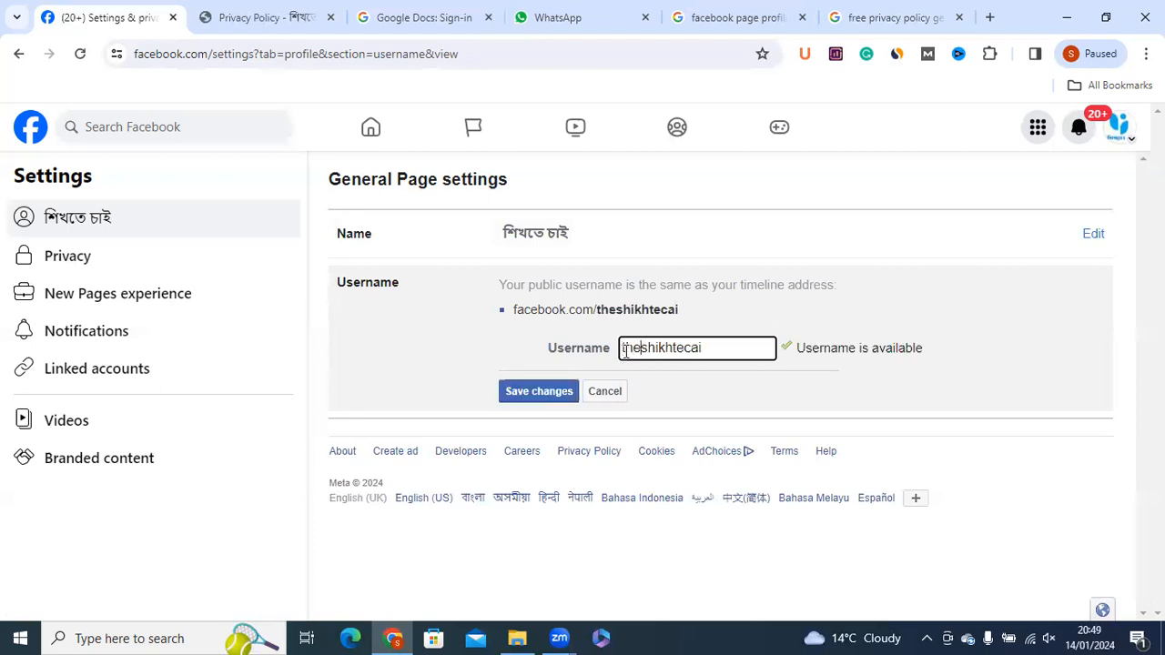
pyautogui.click(725, 345)
pyautogui.click(622, 399)
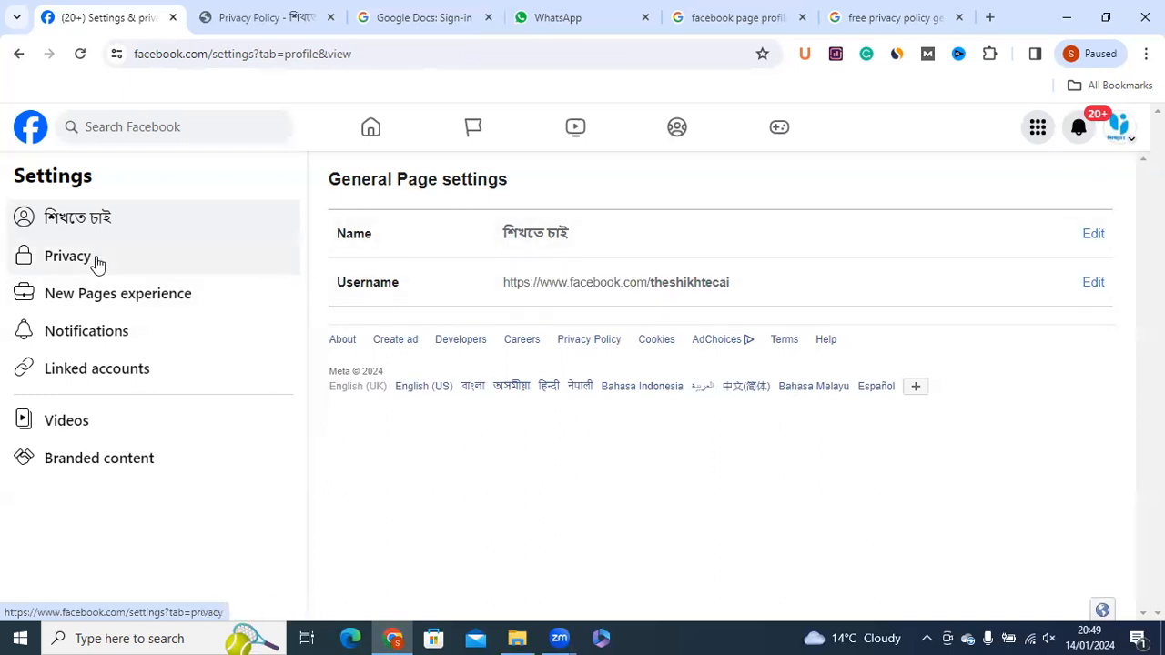
# Open the Page's Privacy Settings and Tools and review the activity, search engine and messaging options.
pyautogui.click(15, 54)
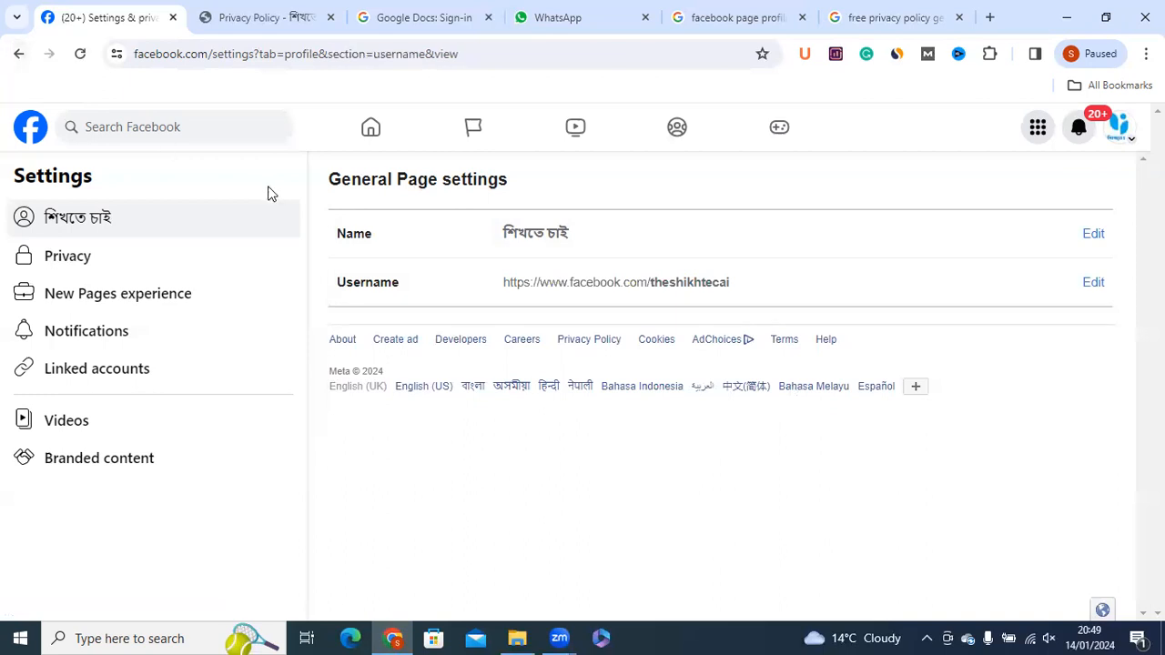
pyautogui.click(18, 53)
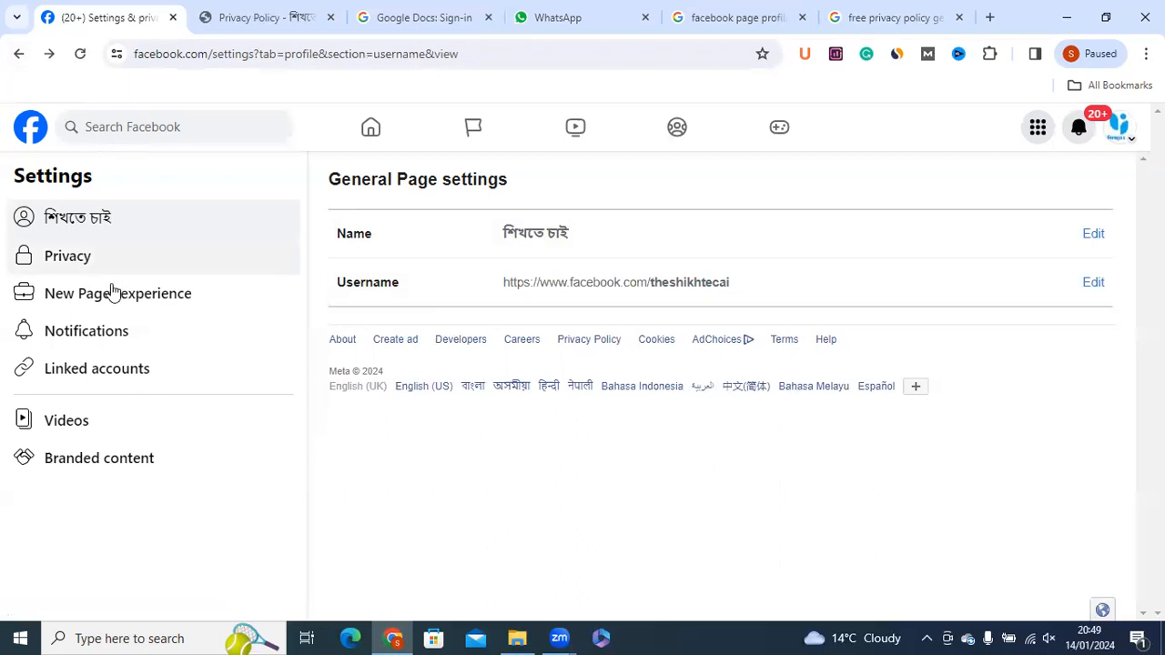
pyautogui.click(78, 265)
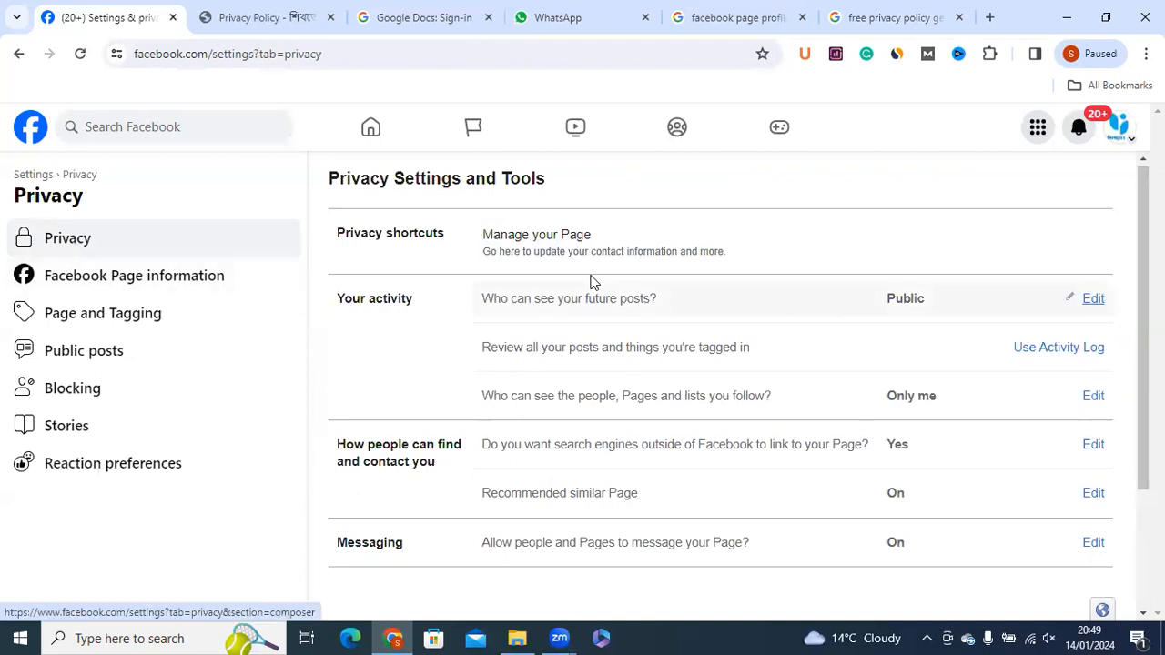
pyautogui.scroll(-1, 719, 364)
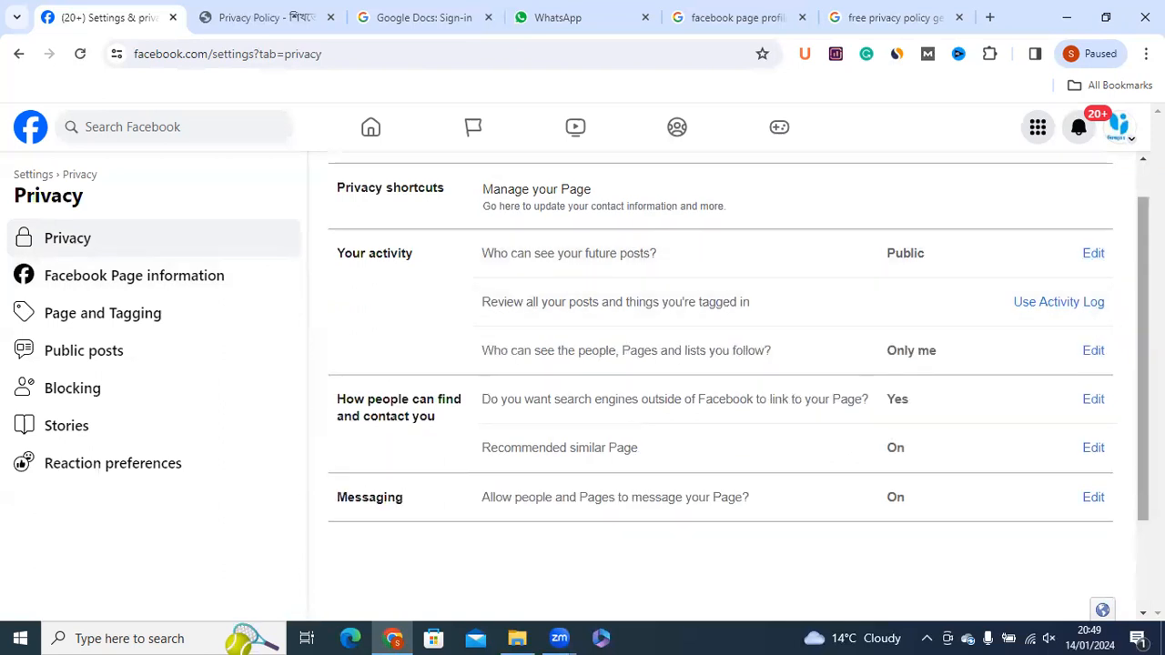
pyautogui.scroll(1, 708, 282)
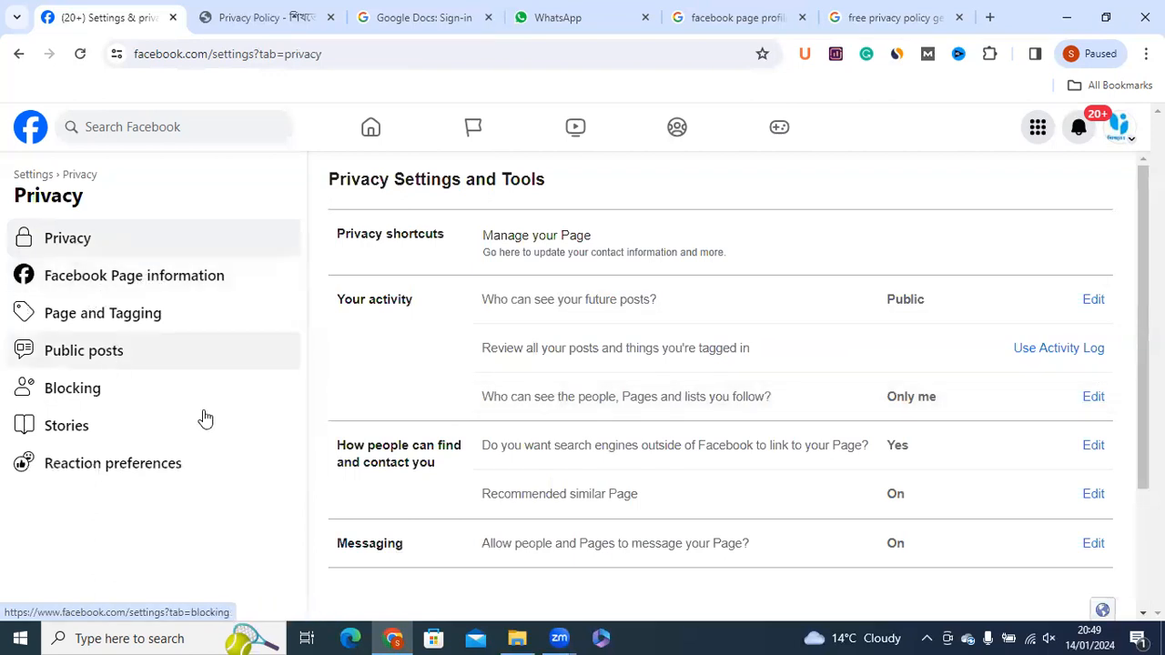
# Open the Page and Tagging settings and view the audience choices for who can post on the Page without changing them.
pyautogui.click(91, 315)
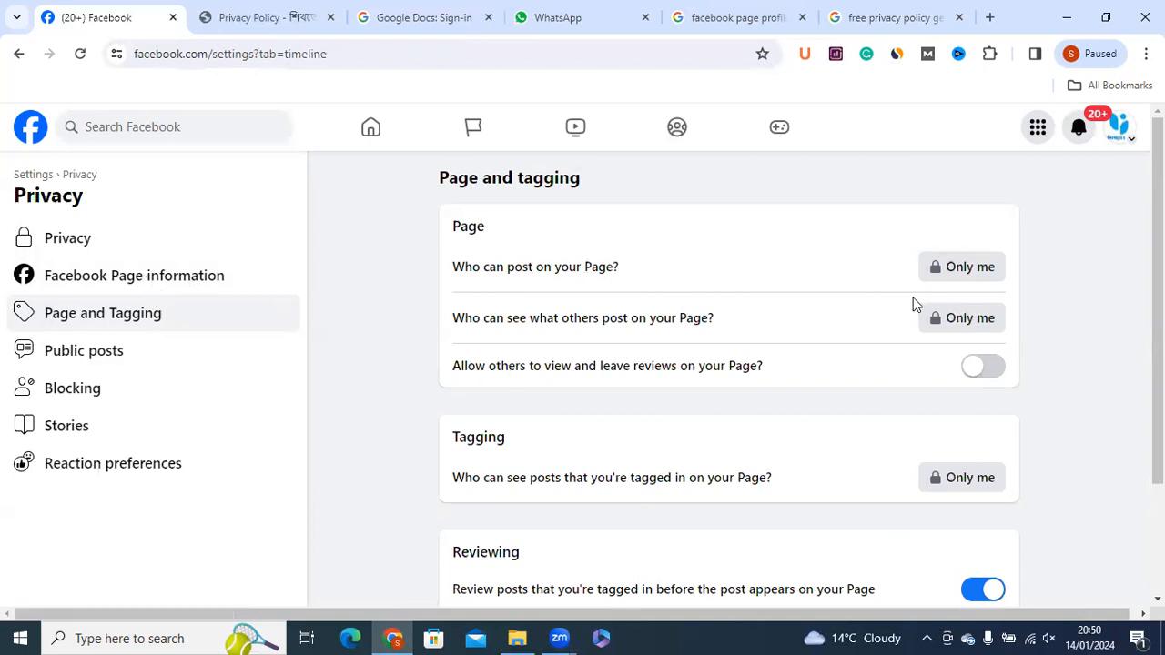
pyautogui.click(980, 267)
pyautogui.click(785, 286)
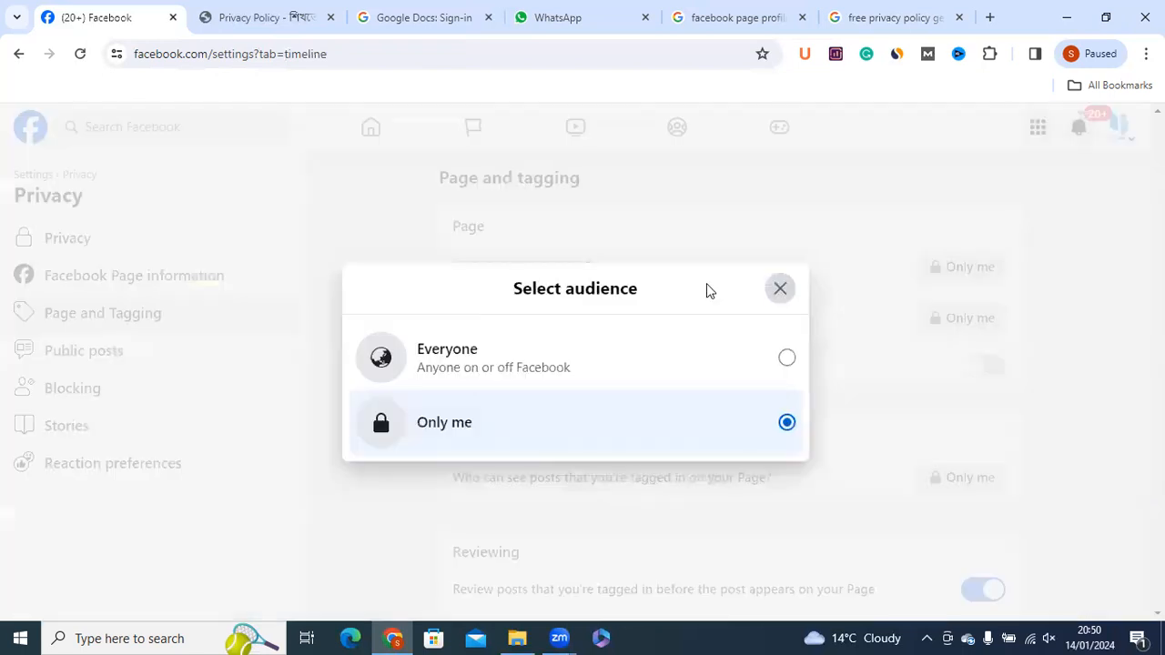
pyautogui.tripleClick(639, 270)
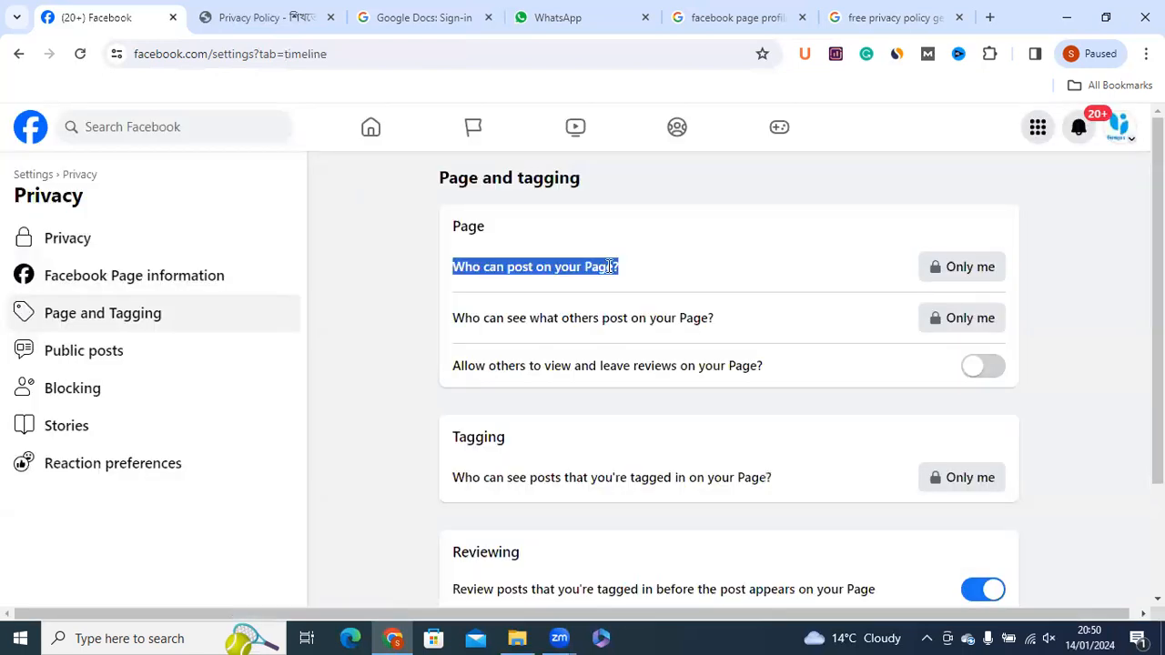
pyautogui.click(617, 265)
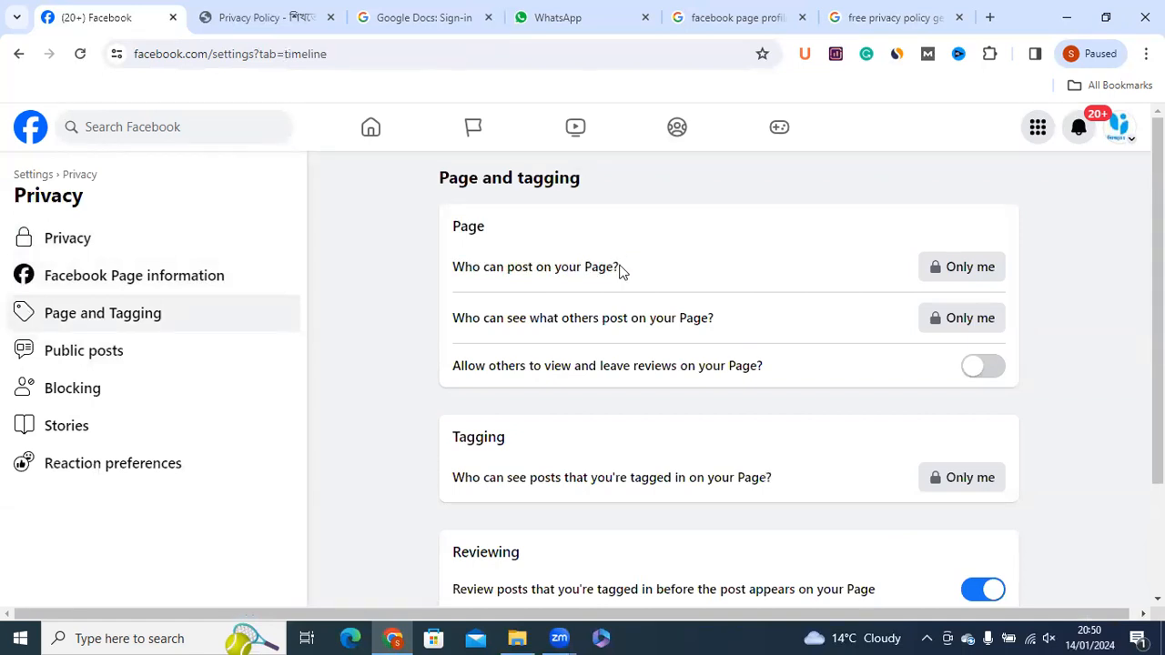
pyautogui.click(937, 266)
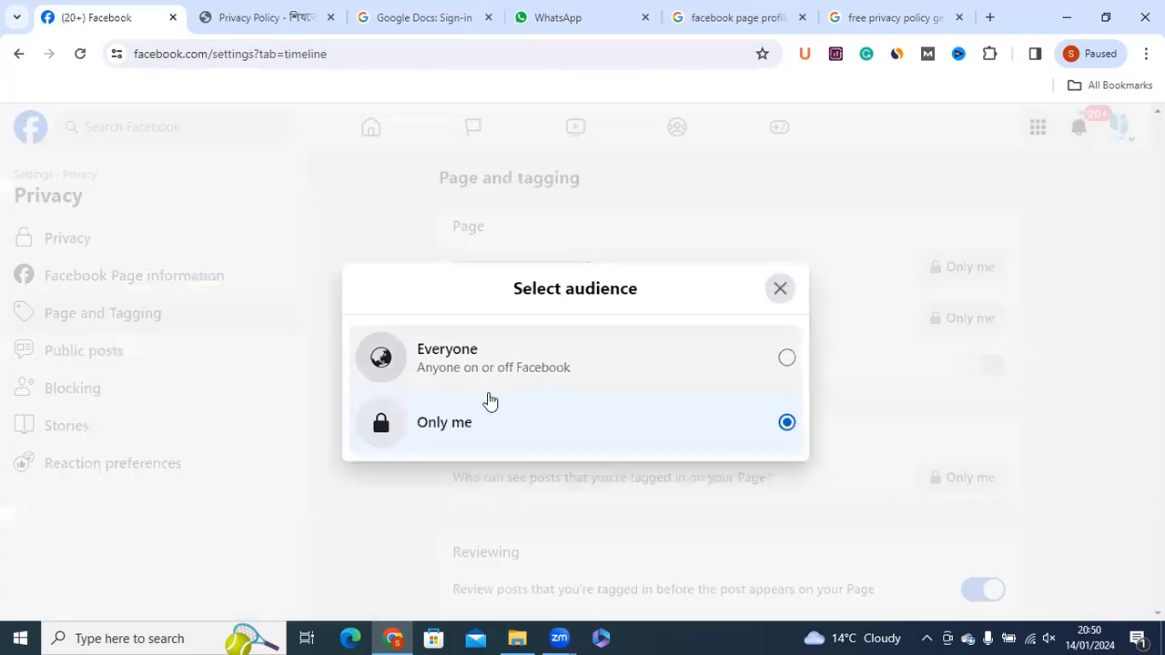
pyautogui.click(778, 292)
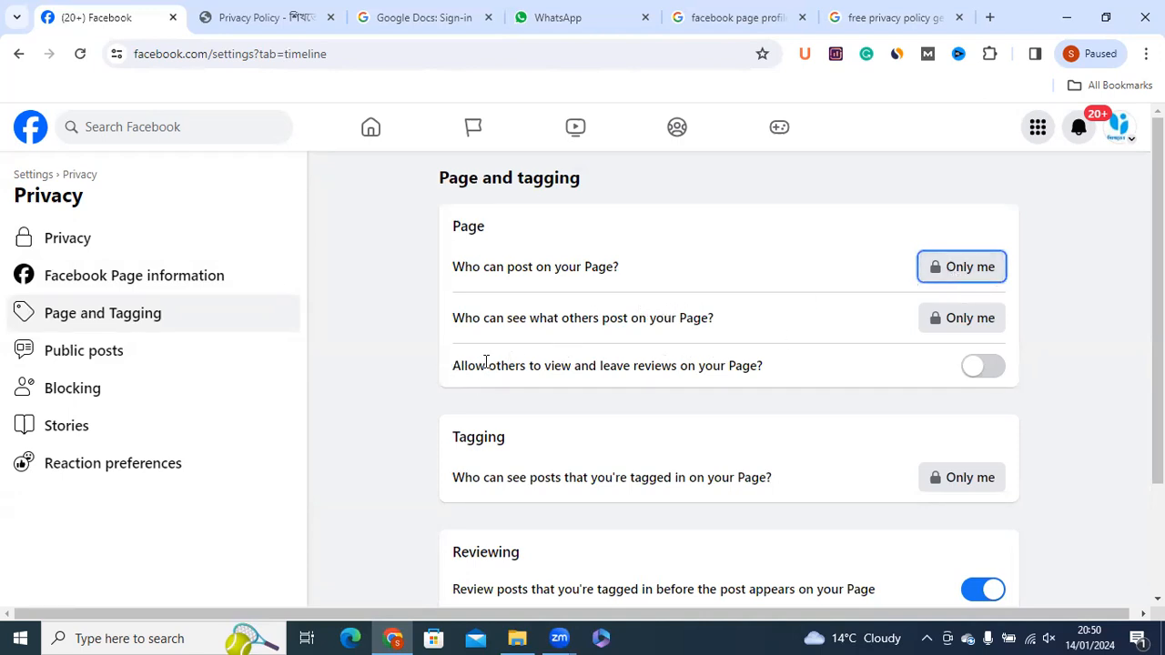
# Allow others to view and leave reviews on the Page.
pyautogui.moveTo(452, 366); pyautogui.dragTo(772, 369)
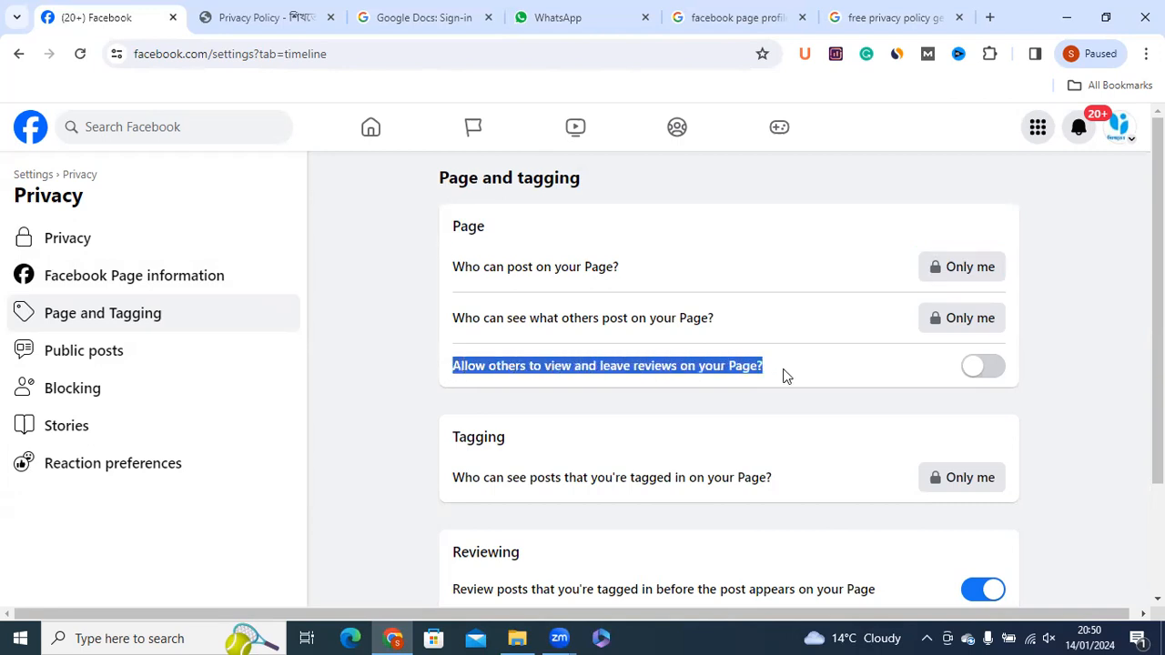
pyautogui.click(799, 375)
pyautogui.click(994, 373)
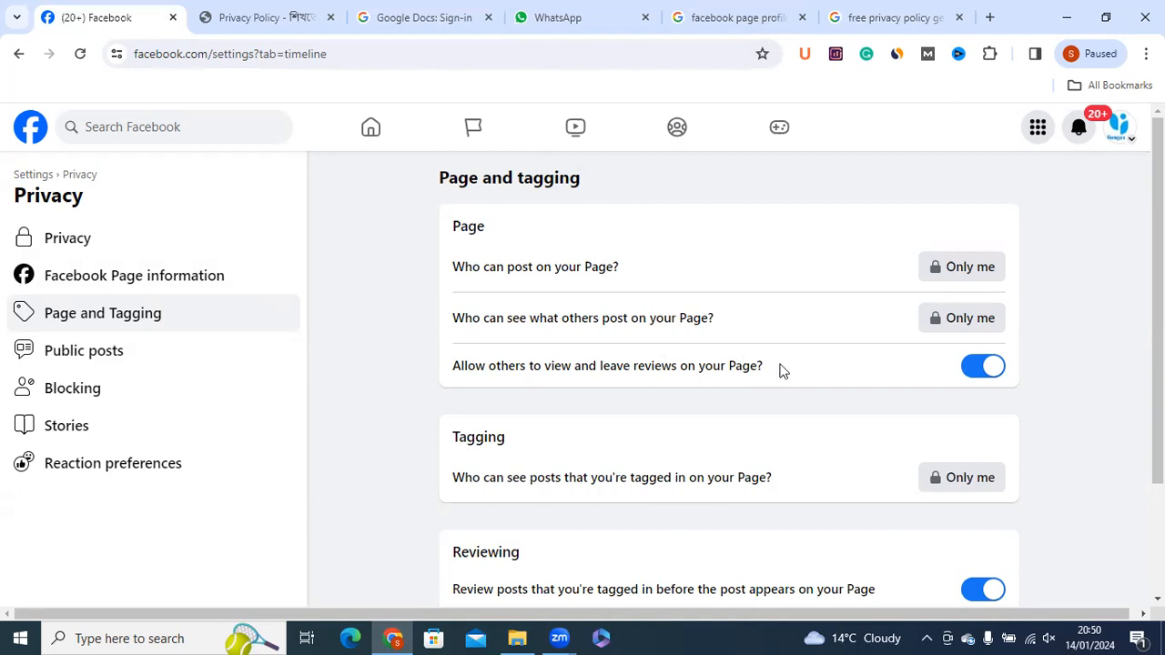
# Turn off the option that lets others view and leave reviews on the Page, and look over the tagging and reviewing settings.
pyautogui.click(989, 376)
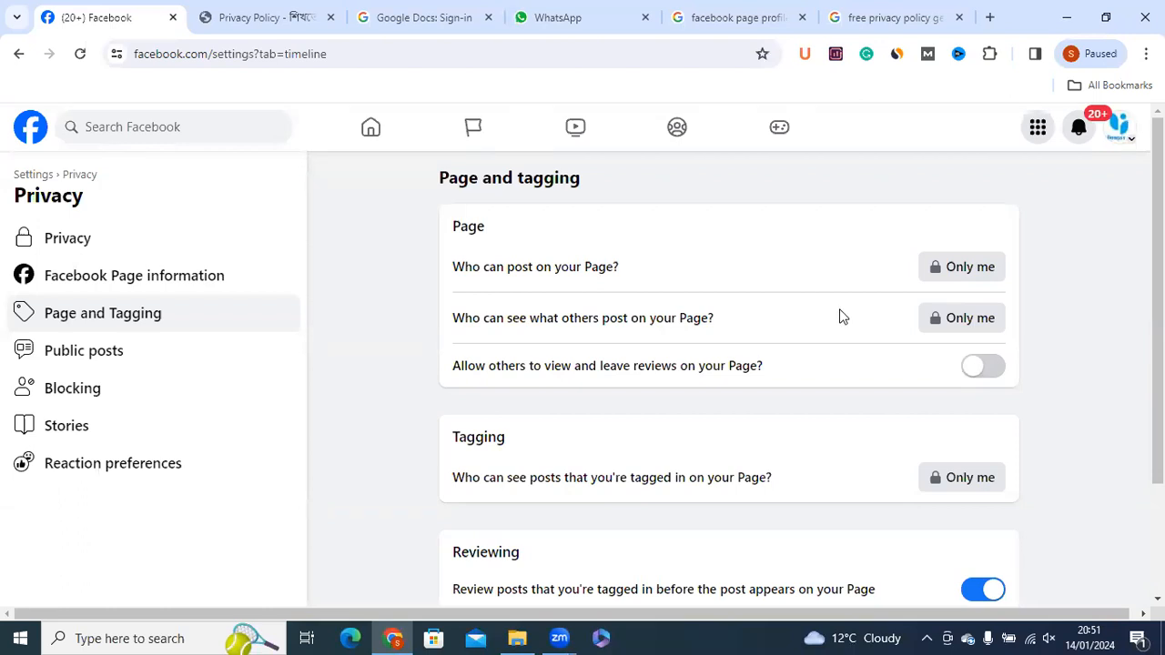
pyautogui.scroll(-1, 608, 353)
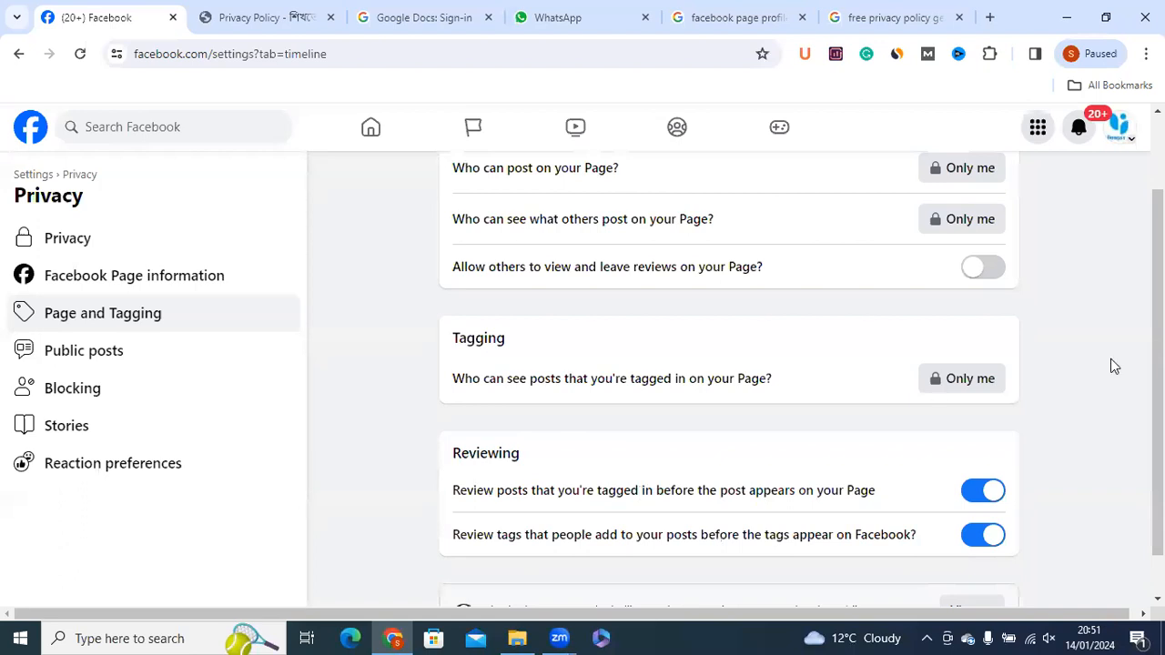
pyautogui.scroll(-1, 1157, 364)
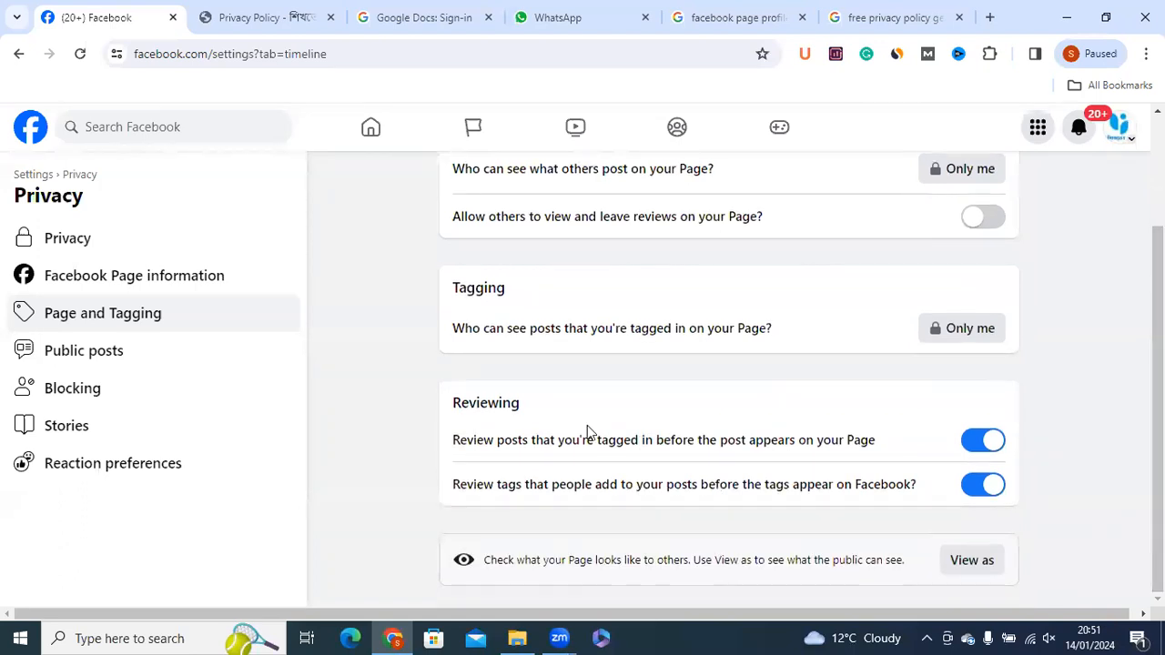
# Open the Public posts settings and review the follower, public comment and content moderation options.
pyautogui.click(57, 359)
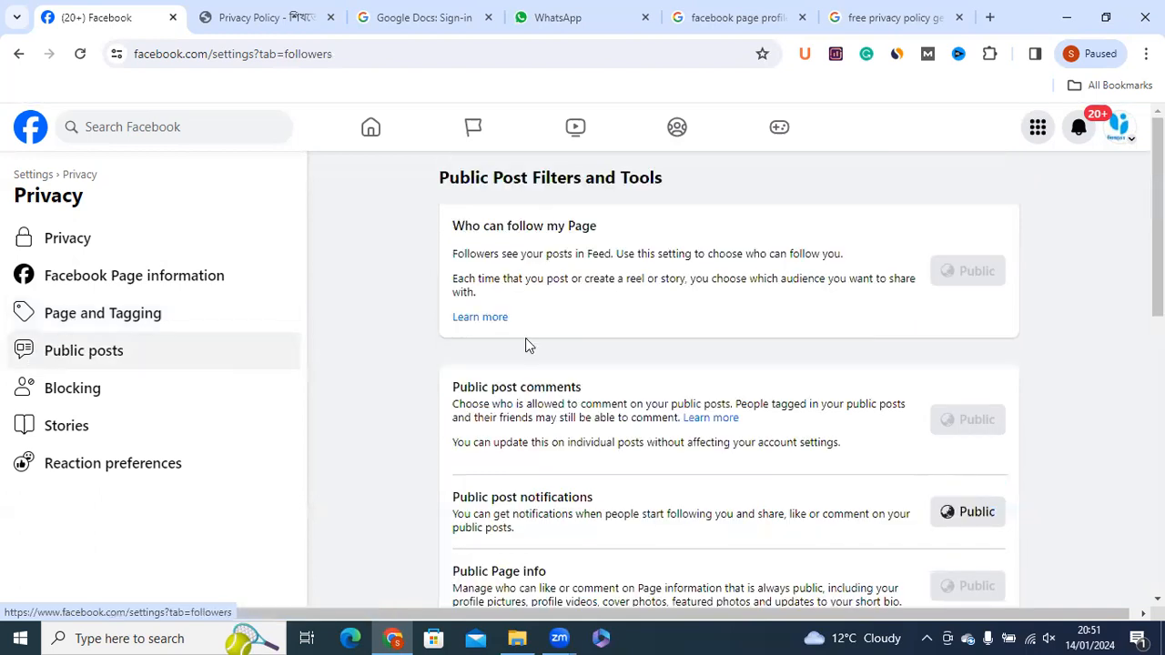
pyautogui.scroll(-1, 1158, 273)
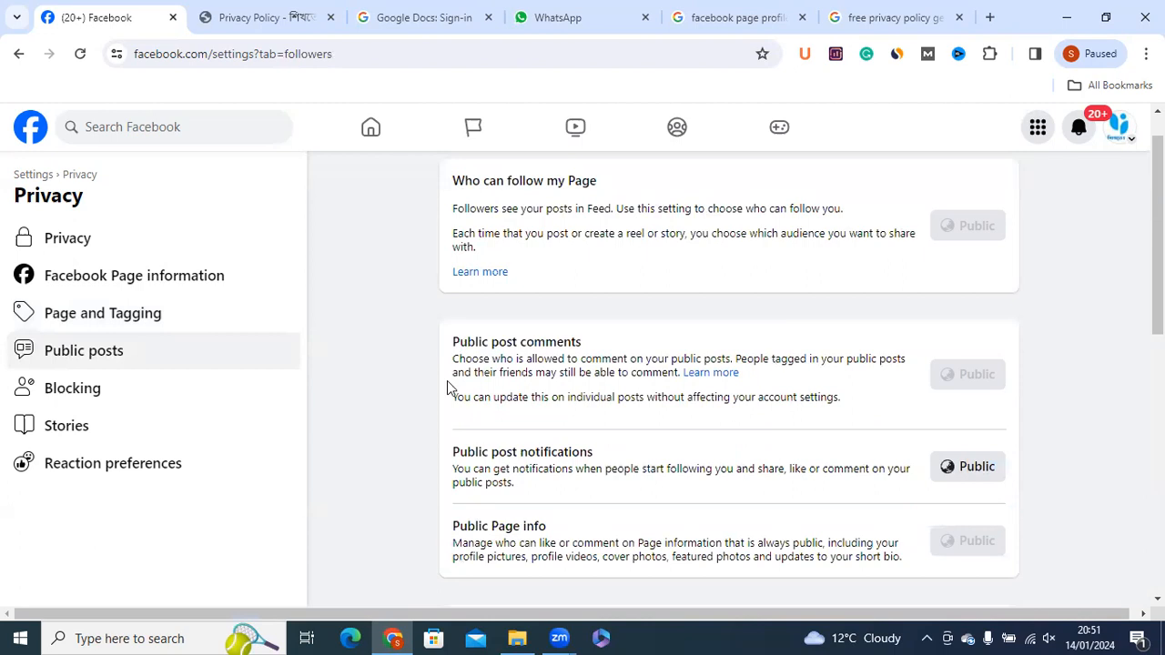
pyautogui.moveTo(453, 342); pyautogui.dragTo(663, 353)
pyautogui.click(418, 352)
pyautogui.scroll(-5, 728, 379)
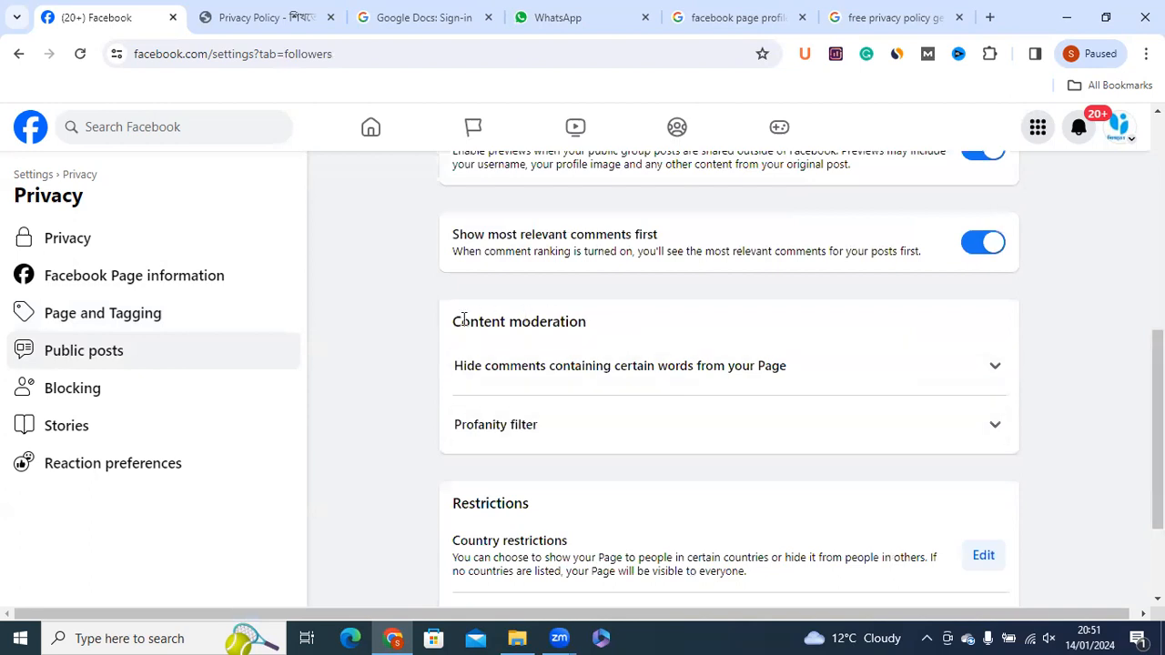
pyautogui.moveTo(452, 321); pyautogui.dragTo(587, 324)
pyautogui.click(461, 291)
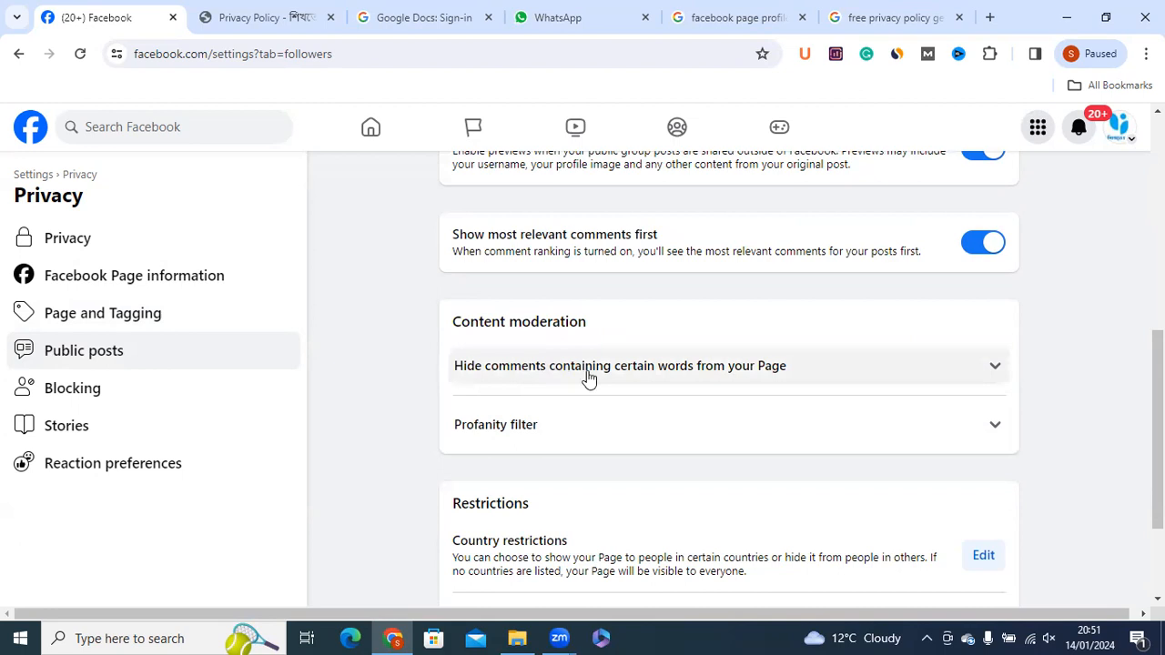
# Expand the setting that hides comments containing certain words, view its blocked word list and collapse it again.
pyautogui.click(646, 376)
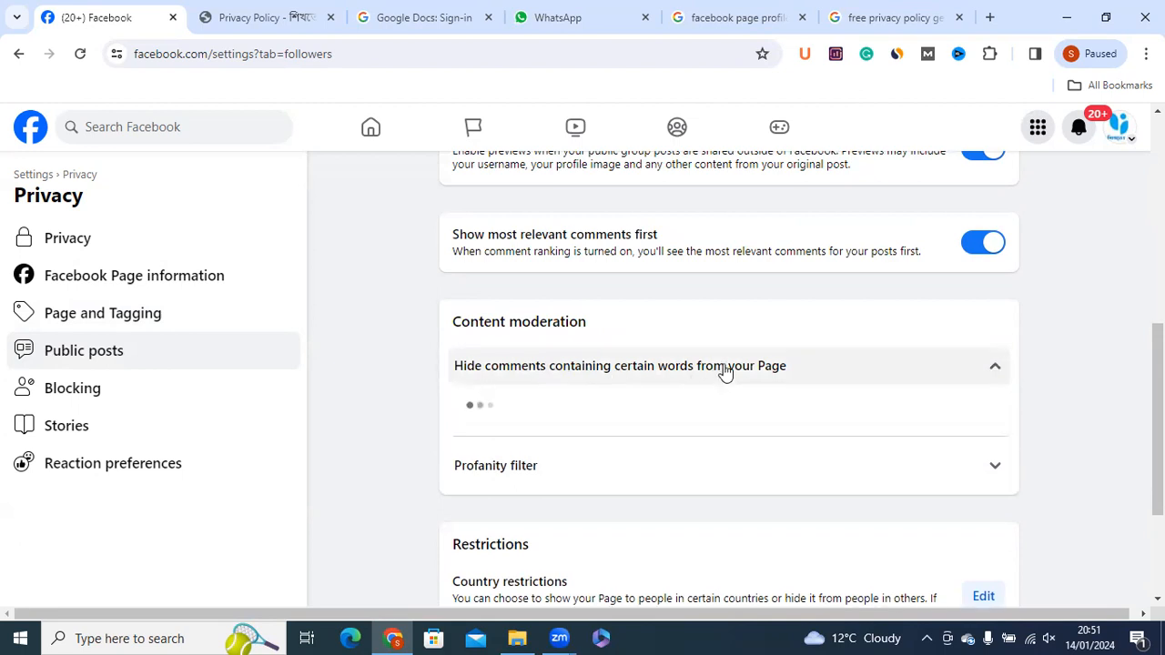
pyautogui.click(725, 371)
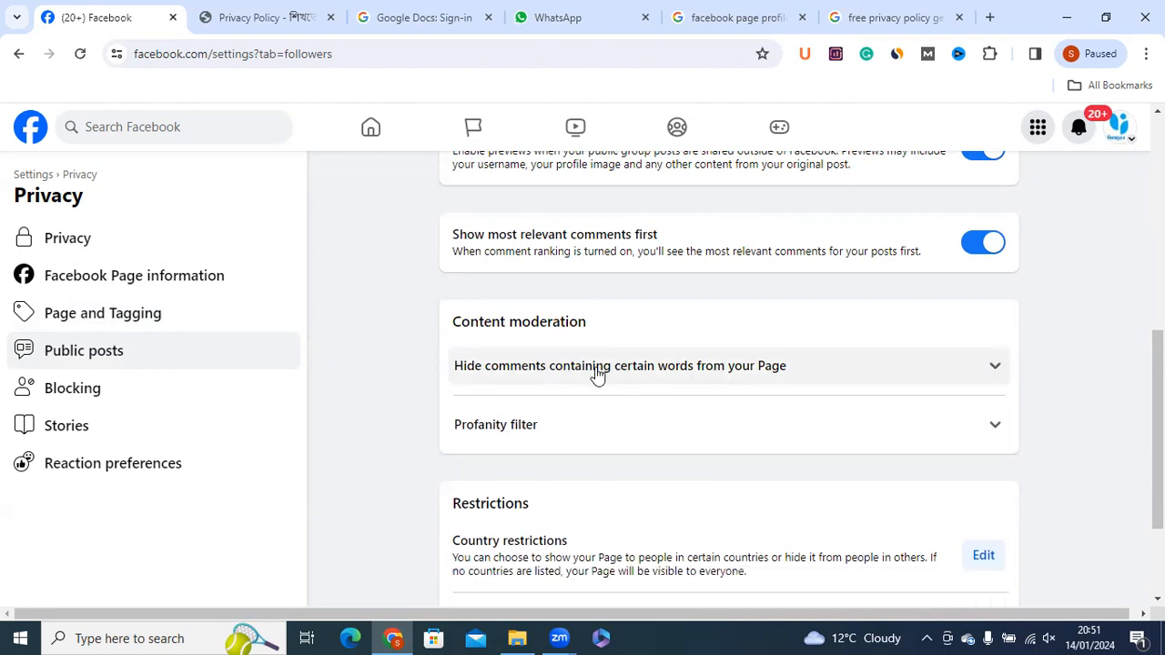
pyautogui.click(655, 369)
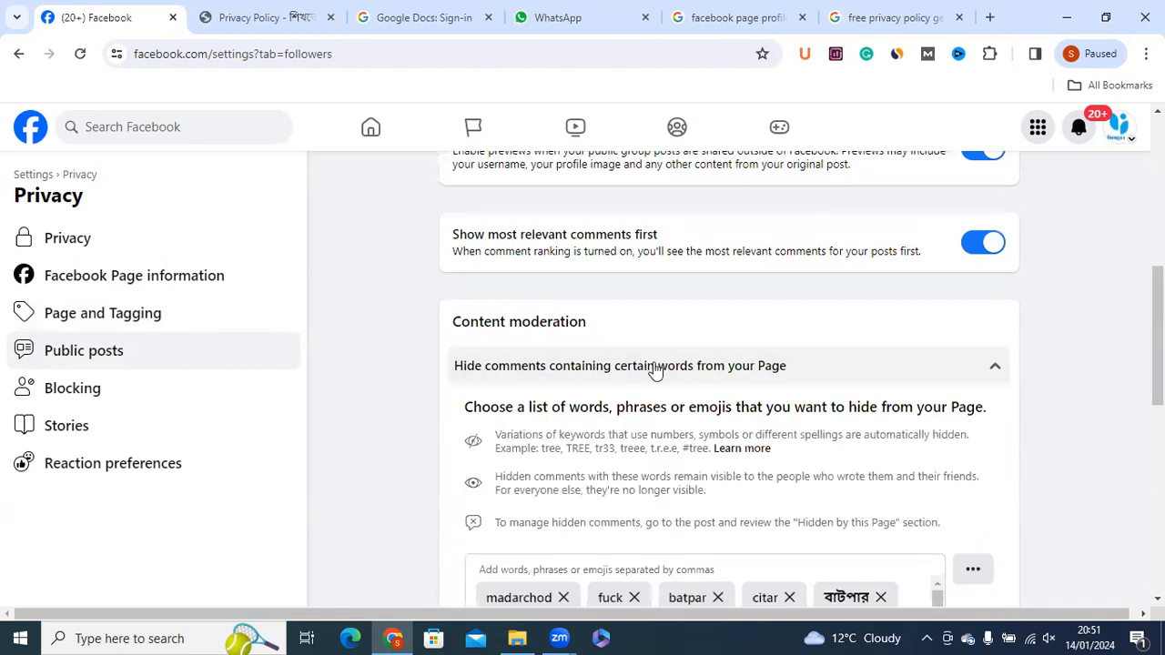
pyautogui.click(656, 372)
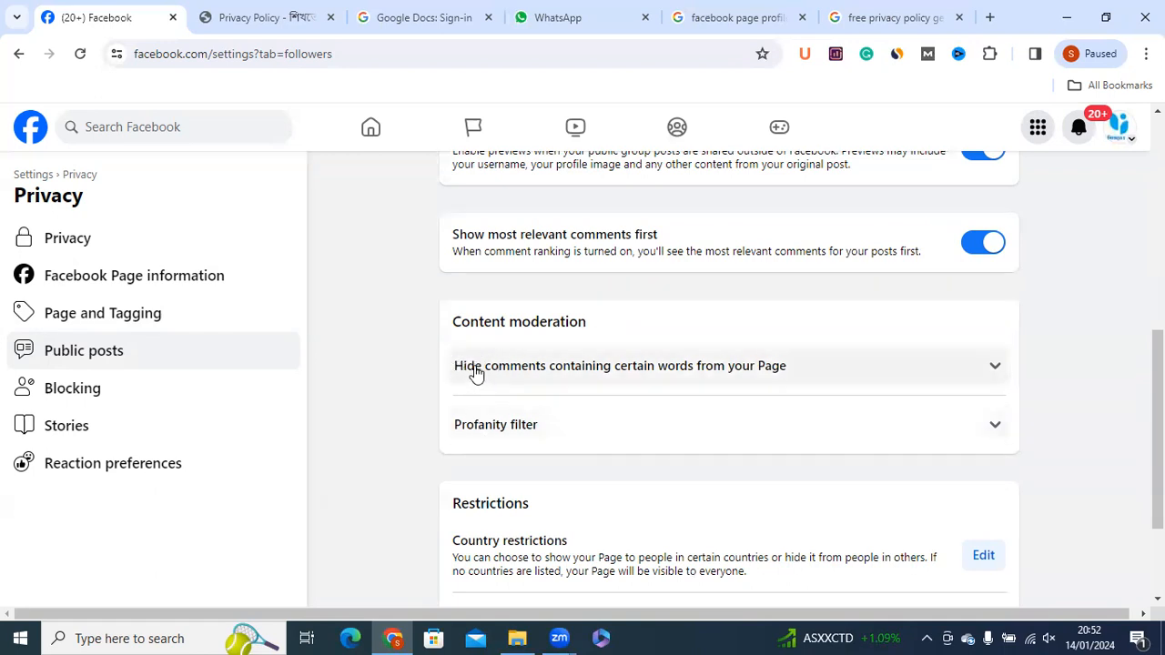
pyautogui.moveTo(455, 322); pyautogui.dragTo(587, 328)
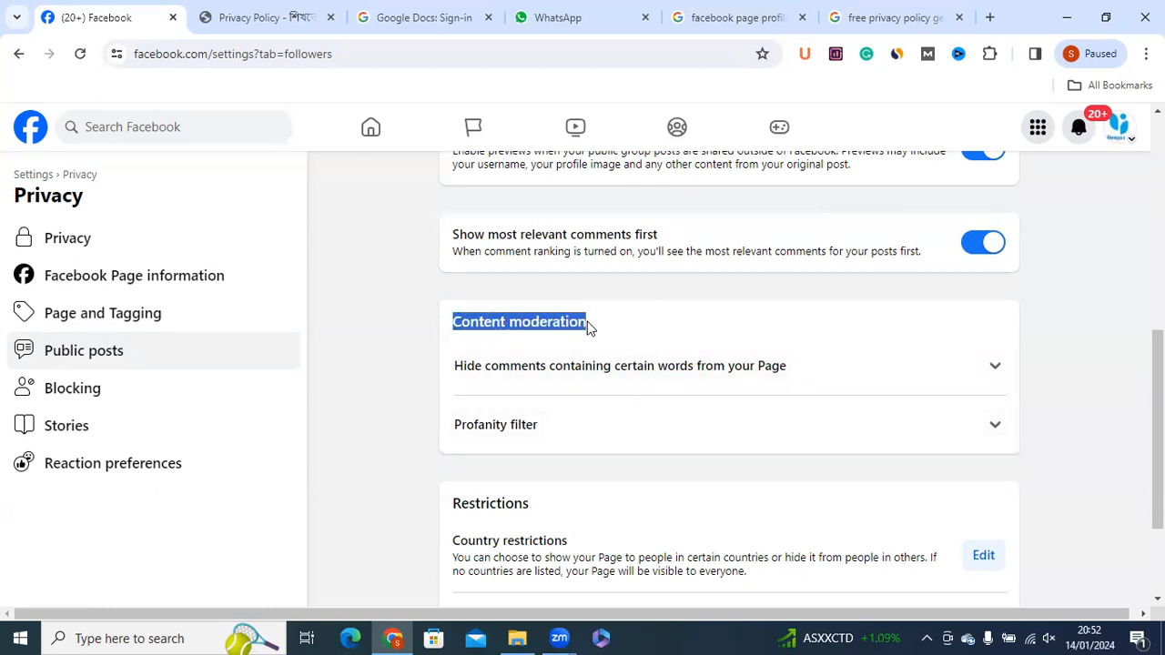
pyautogui.click(466, 302)
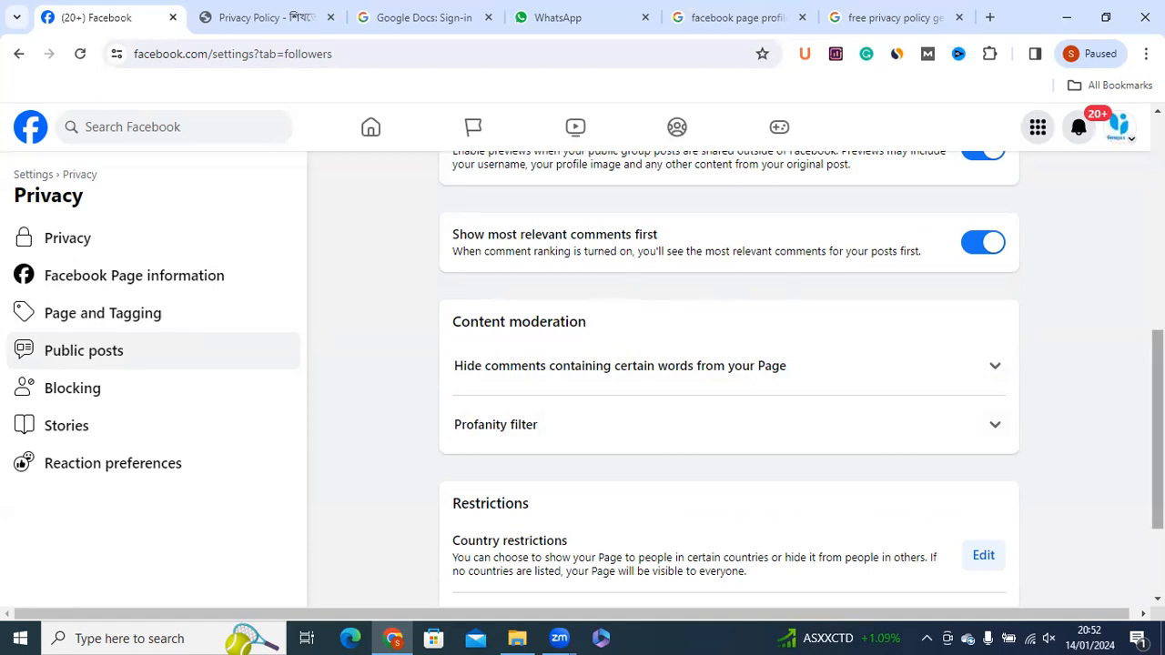
# Try adding United States to the Page's country restrictions, remove it and cancel the edit.
pyautogui.scroll(-2, 1157, 428)
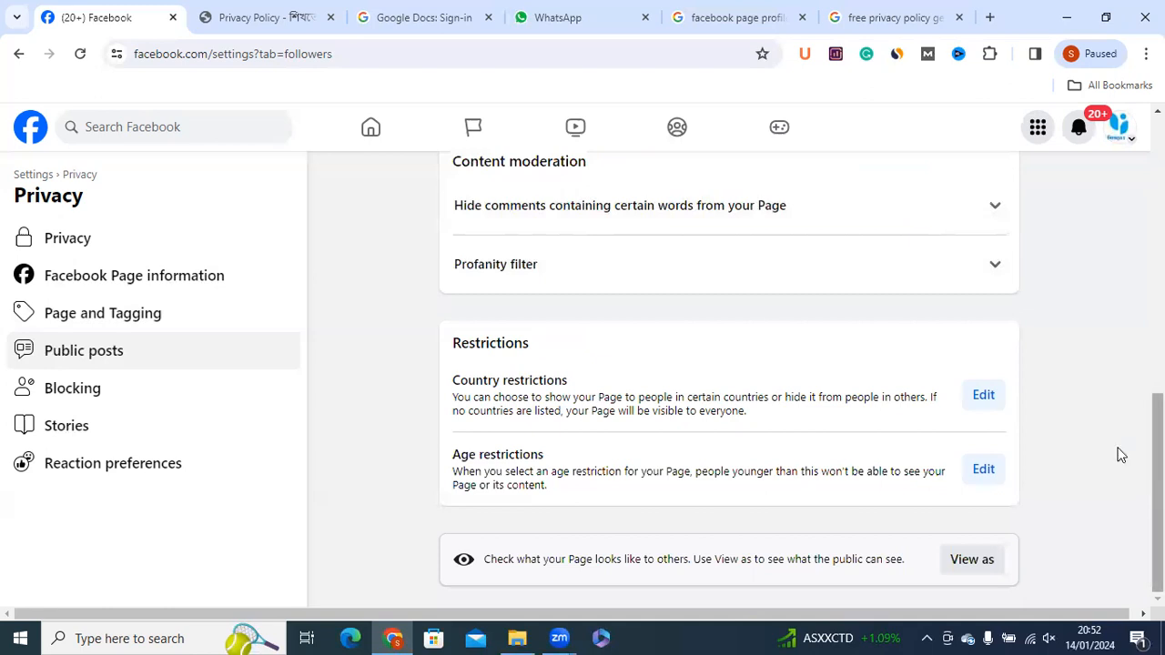
pyautogui.doubleClick(575, 348)
pyautogui.click(431, 300)
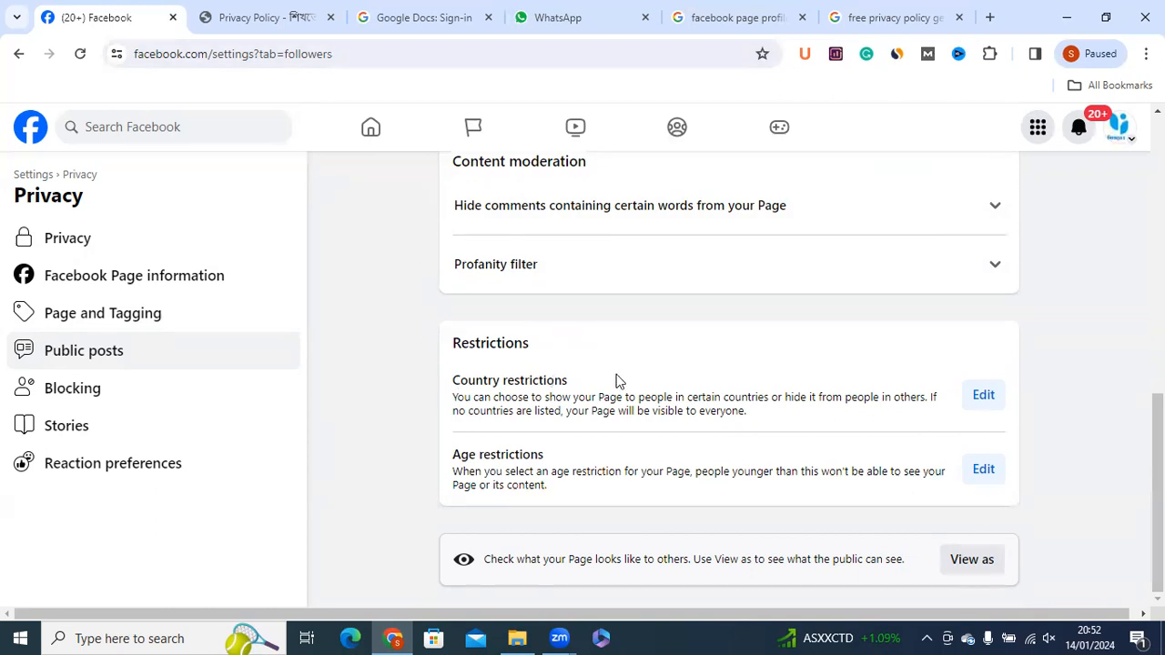
pyautogui.click(981, 398)
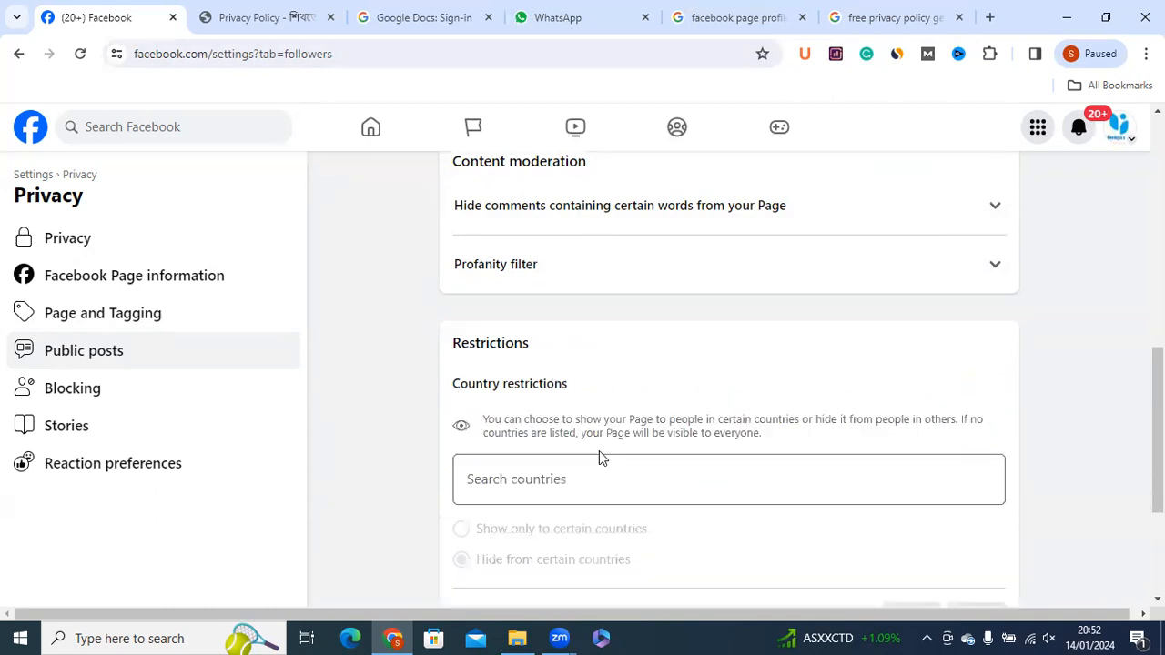
pyautogui.click(583, 468)
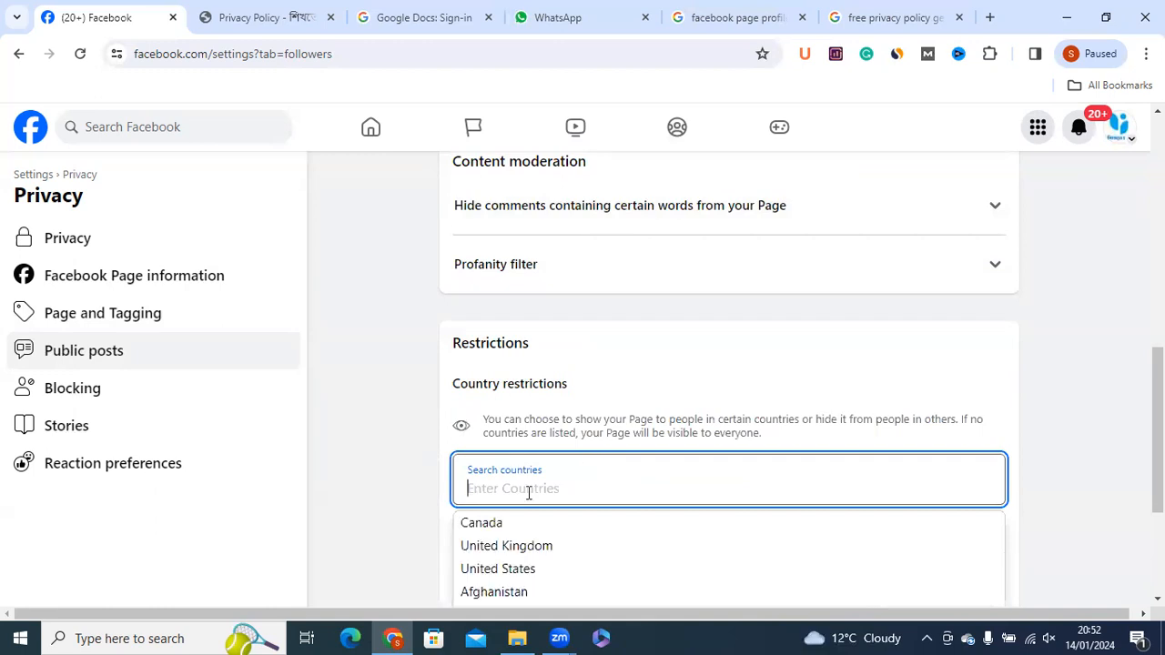
pyautogui.click(504, 565)
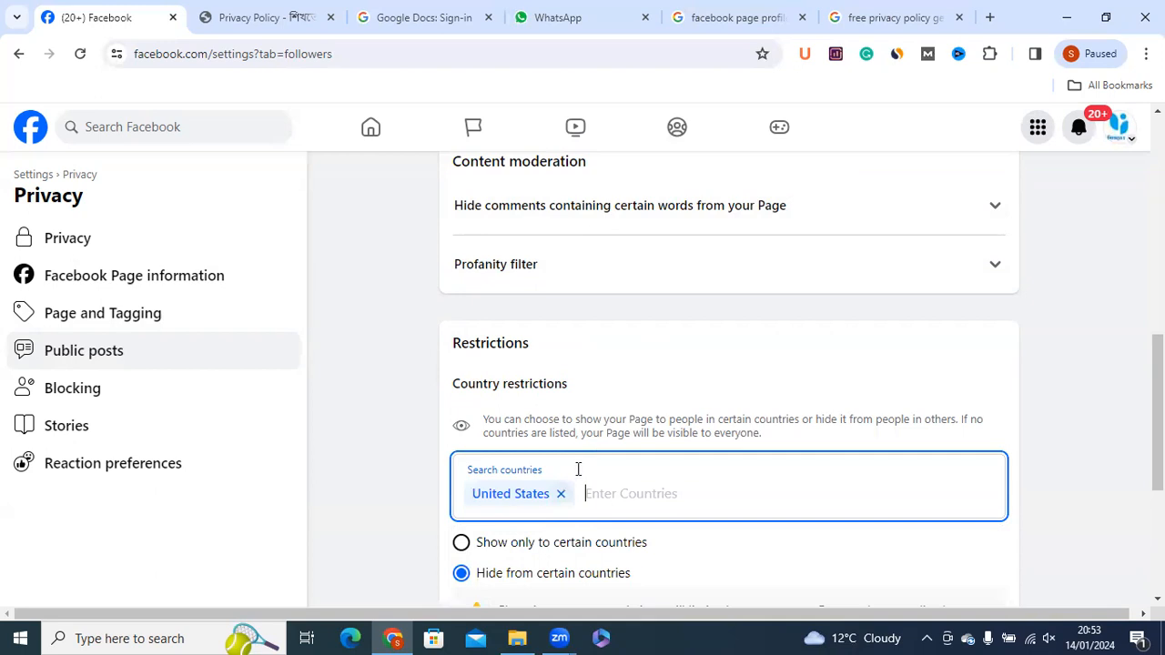
pyautogui.click(562, 496)
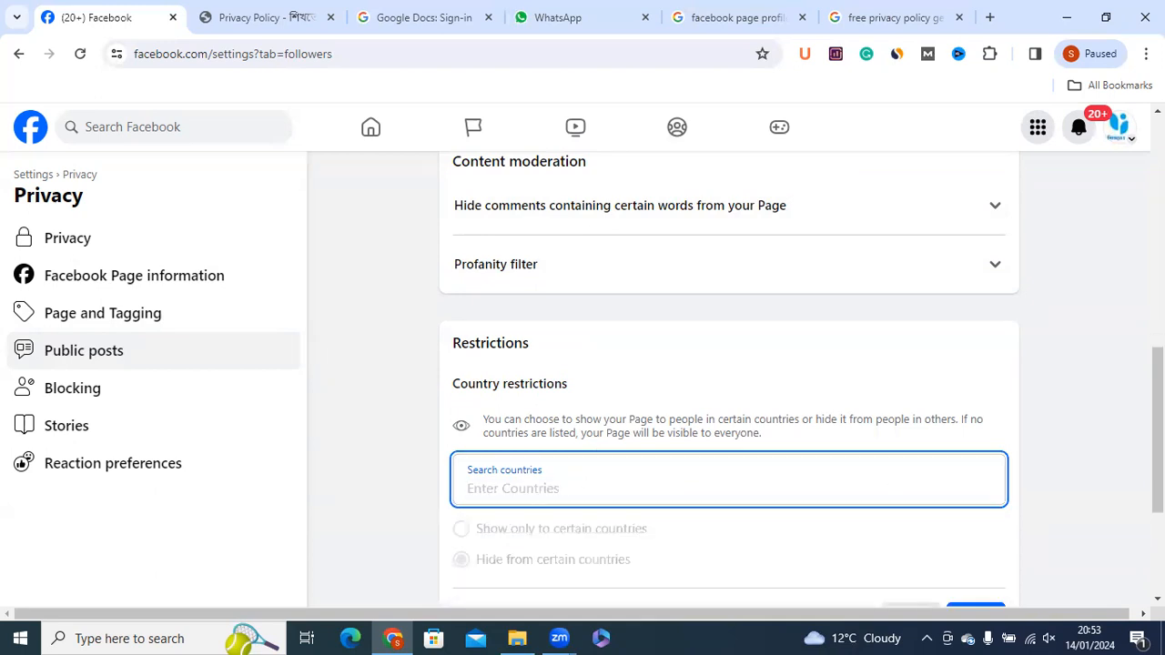
pyautogui.scroll(-2, 923, 429)
pyautogui.click(897, 472)
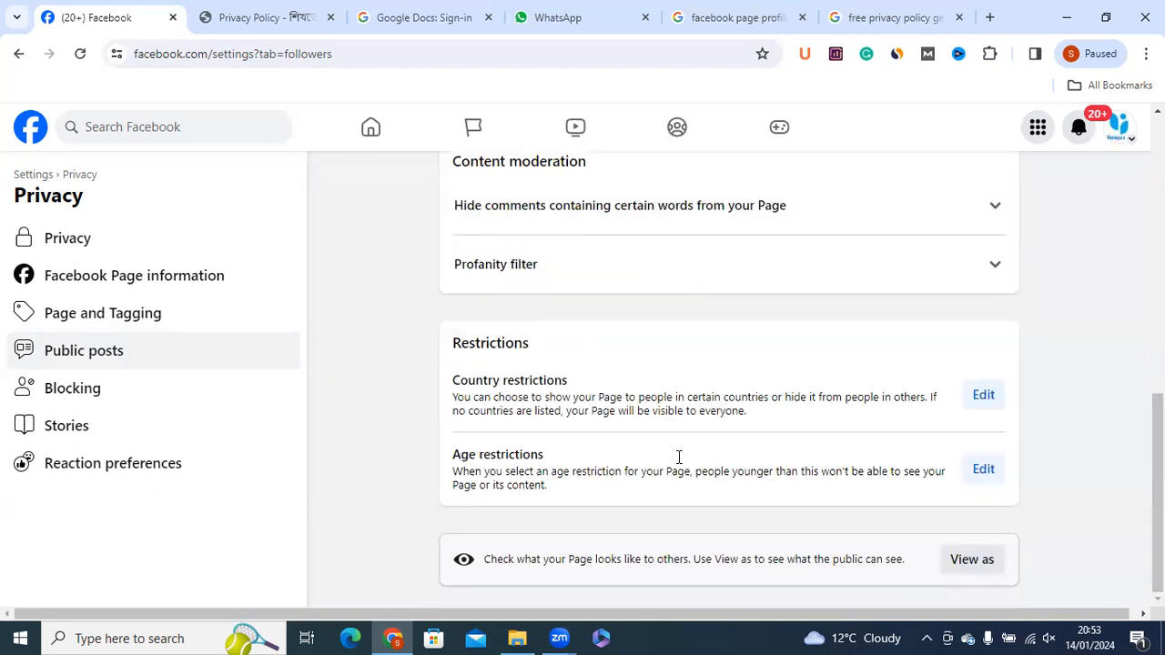
# View the age restriction choices for the Page and cancel without changing them.
pyautogui.click(975, 472)
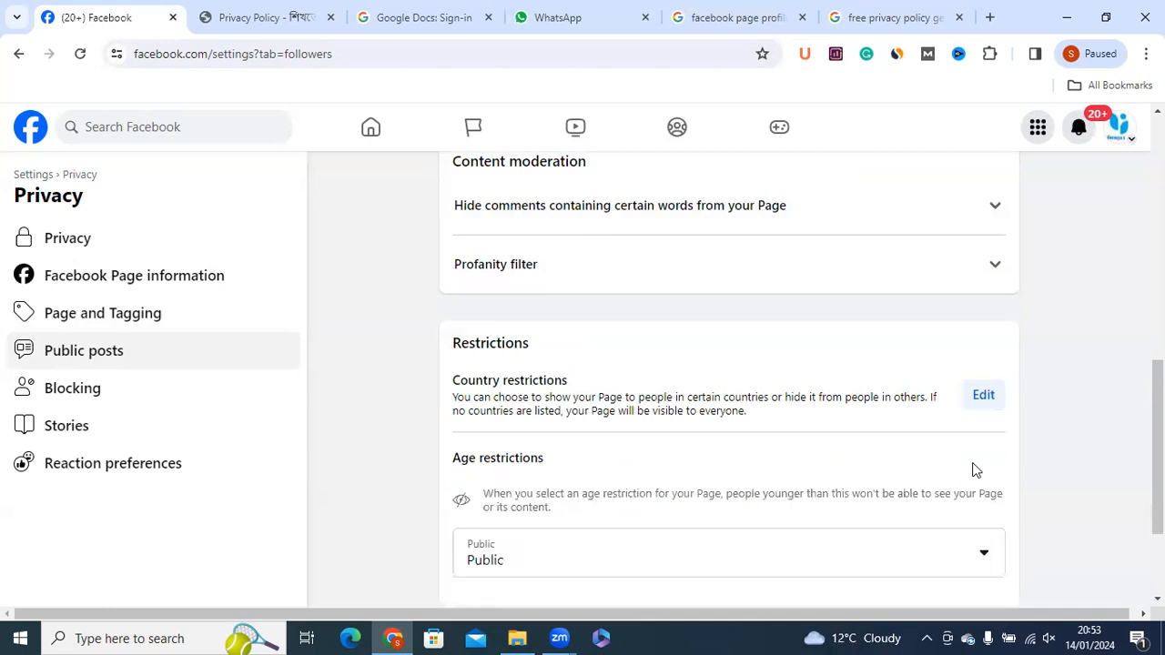
pyautogui.scroll(-2, 591, 421)
pyautogui.click(562, 399)
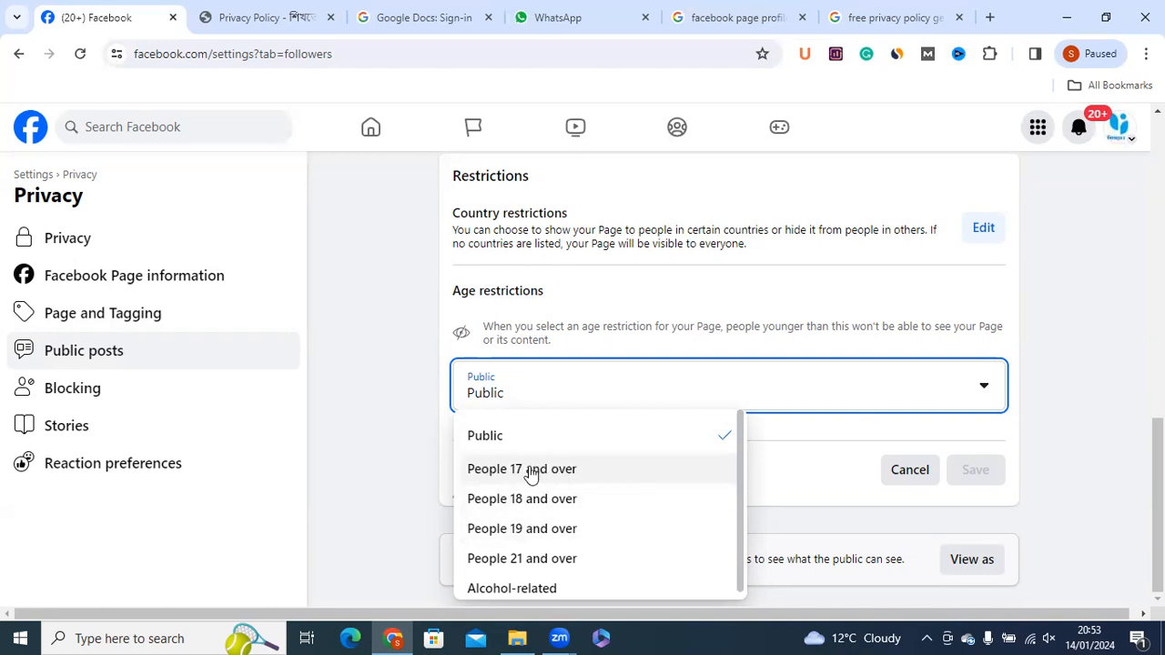
pyautogui.click(909, 470)
# Look through the Blocking, Stories, Reaction preferences and Facebook Page information settings.
pyautogui.click(62, 402)
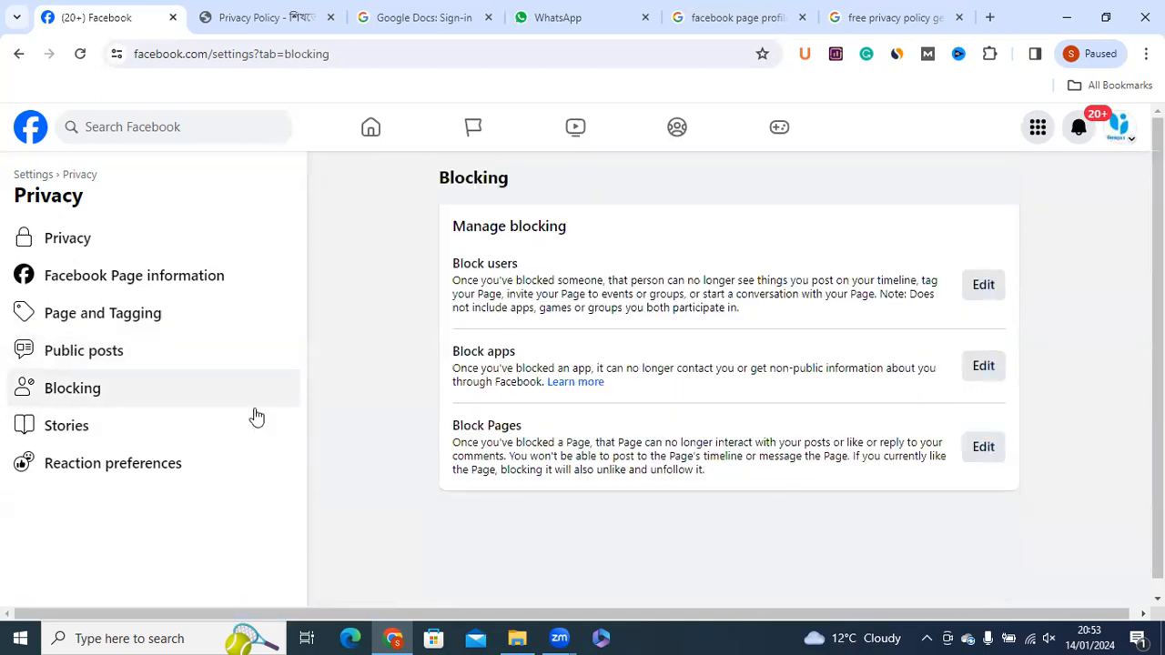
pyautogui.click(140, 440)
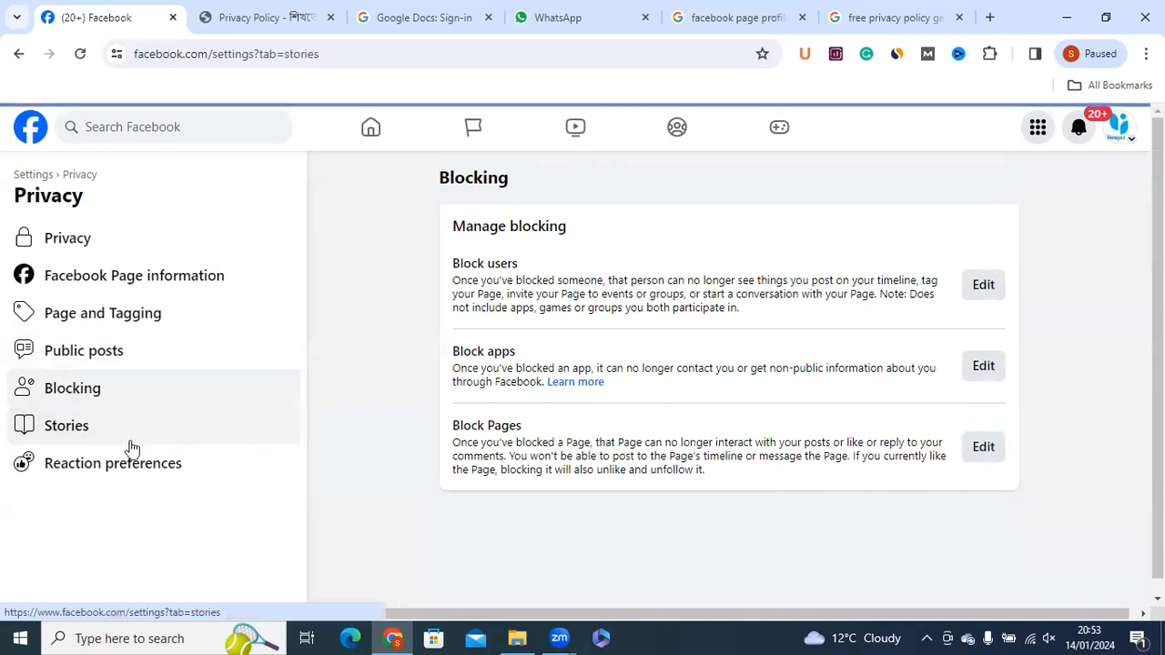
pyautogui.click(83, 474)
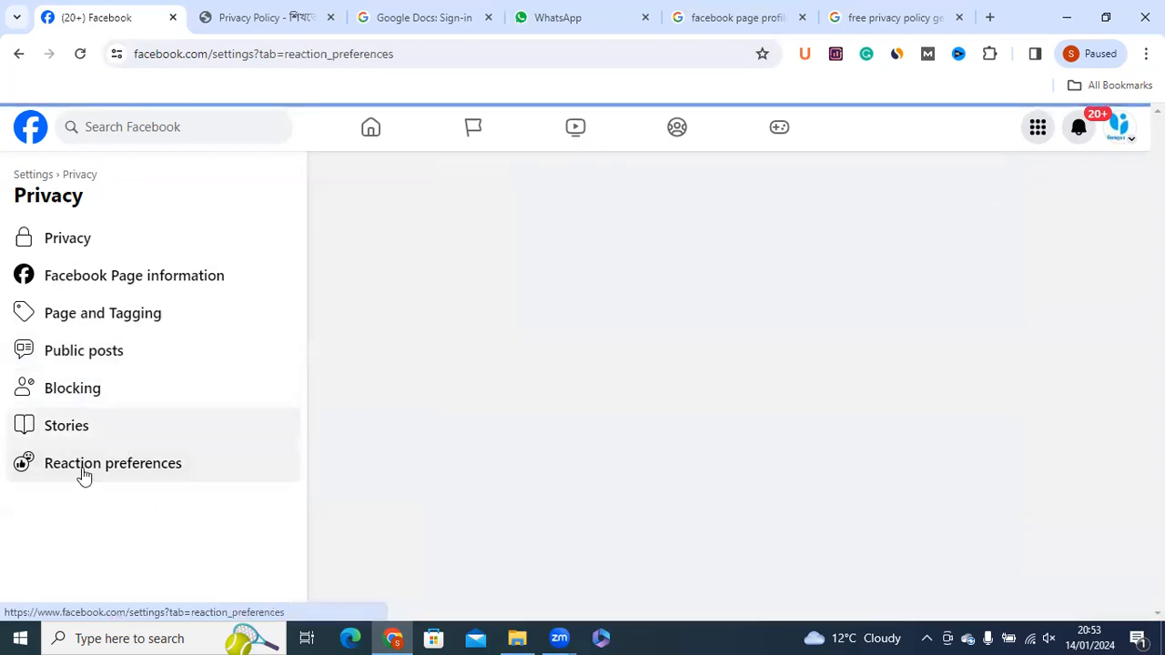
pyautogui.click(105, 280)
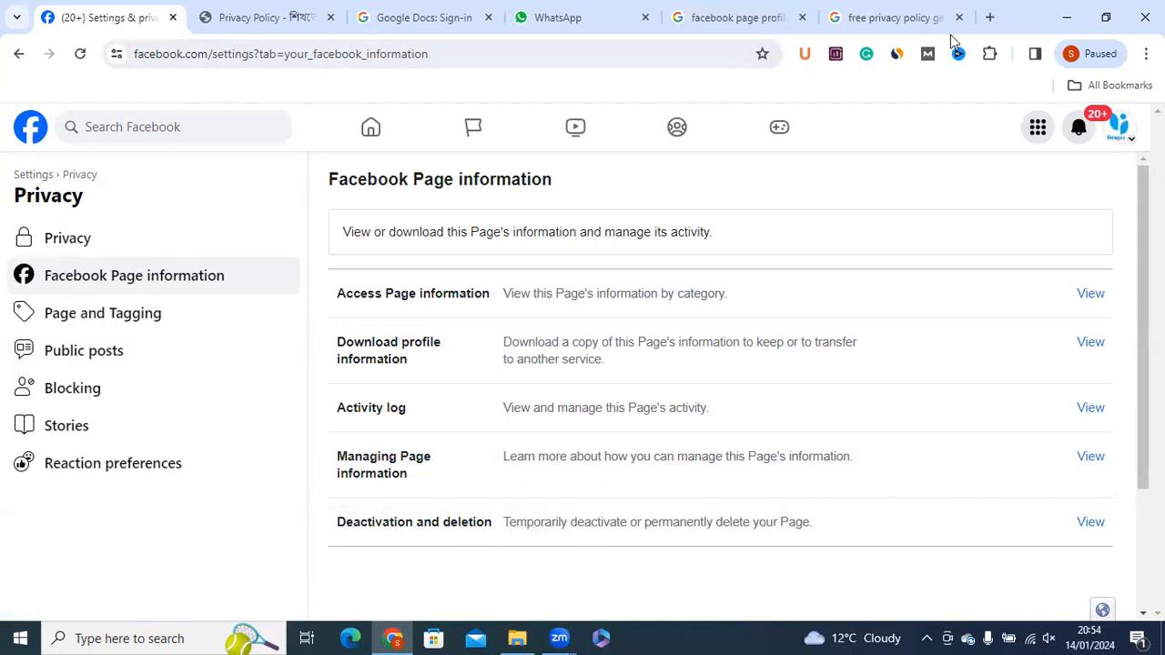
# Leave the settings and return to the Page's own profile, showing its cover image.
pyautogui.click(1120, 127)
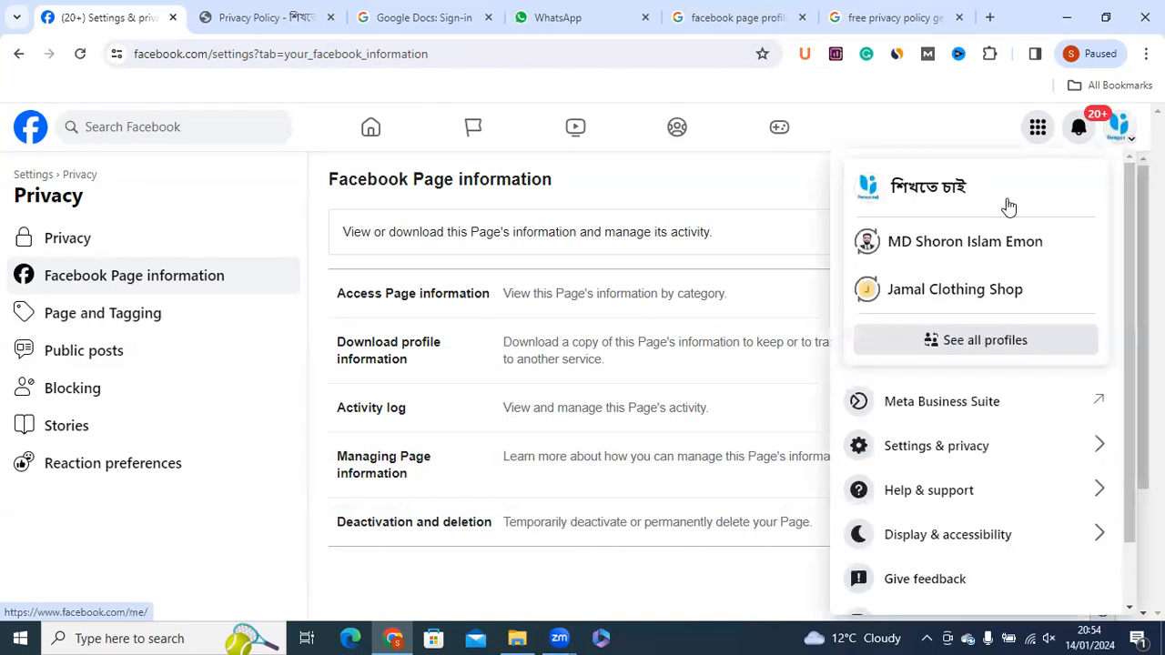
pyautogui.click(926, 197)
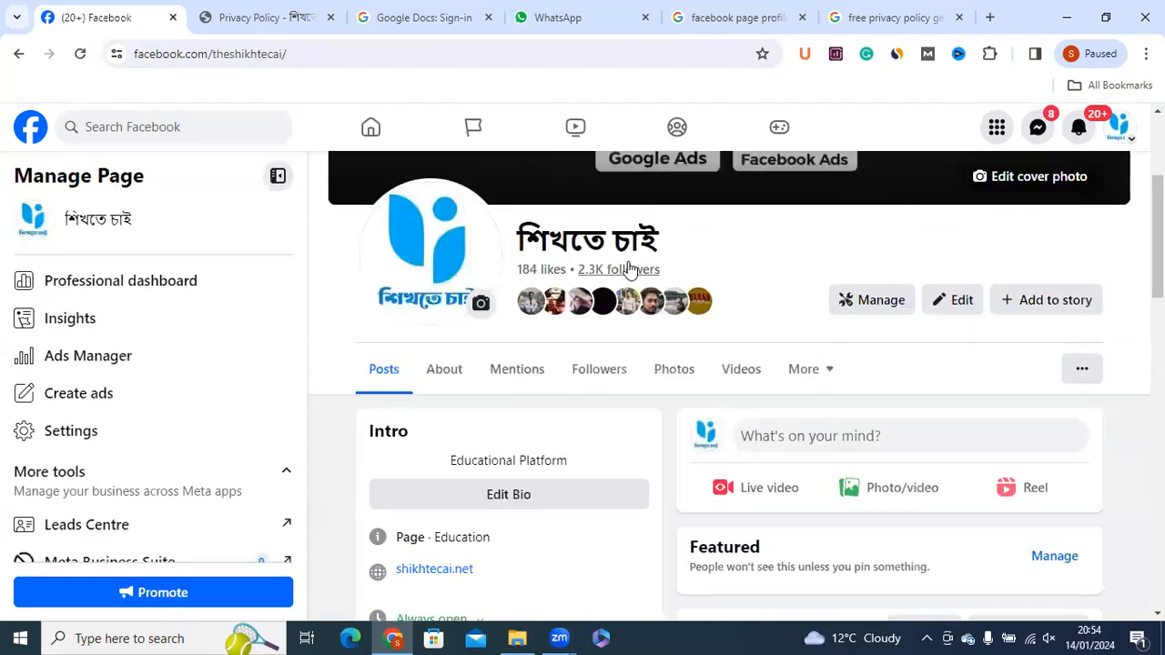
pyautogui.scroll(3, 728, 383)
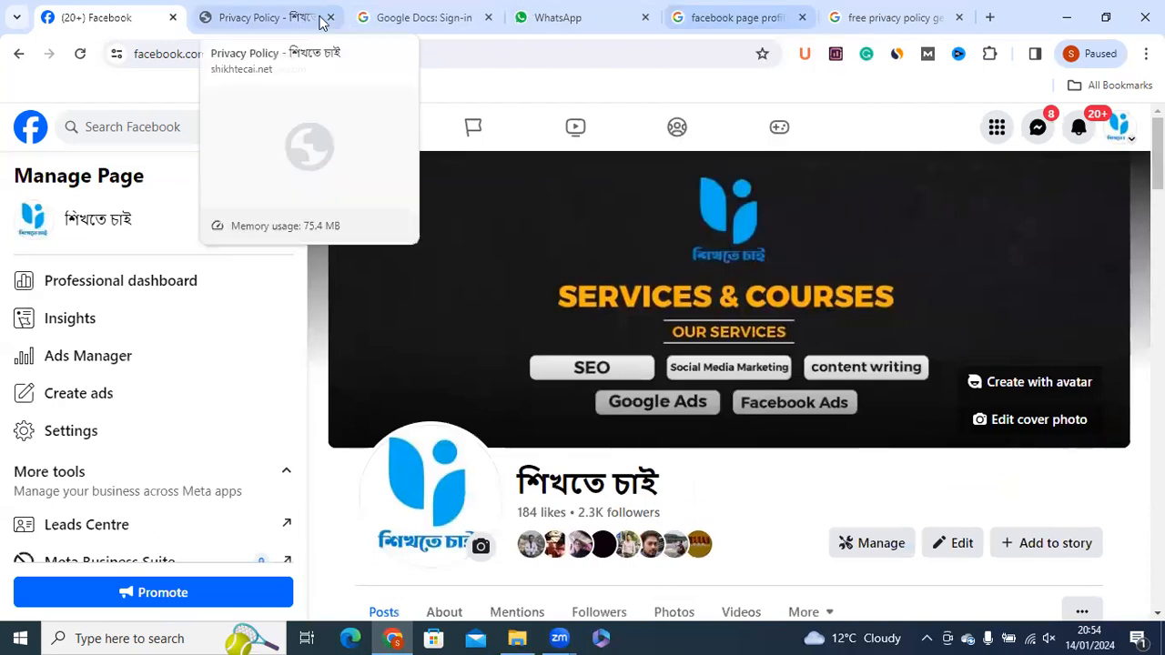
# Open the Google Docs document "google ads class 4" in a new browser tab.
pyautogui.click(989, 20)
pyautogui.click(192, 51)
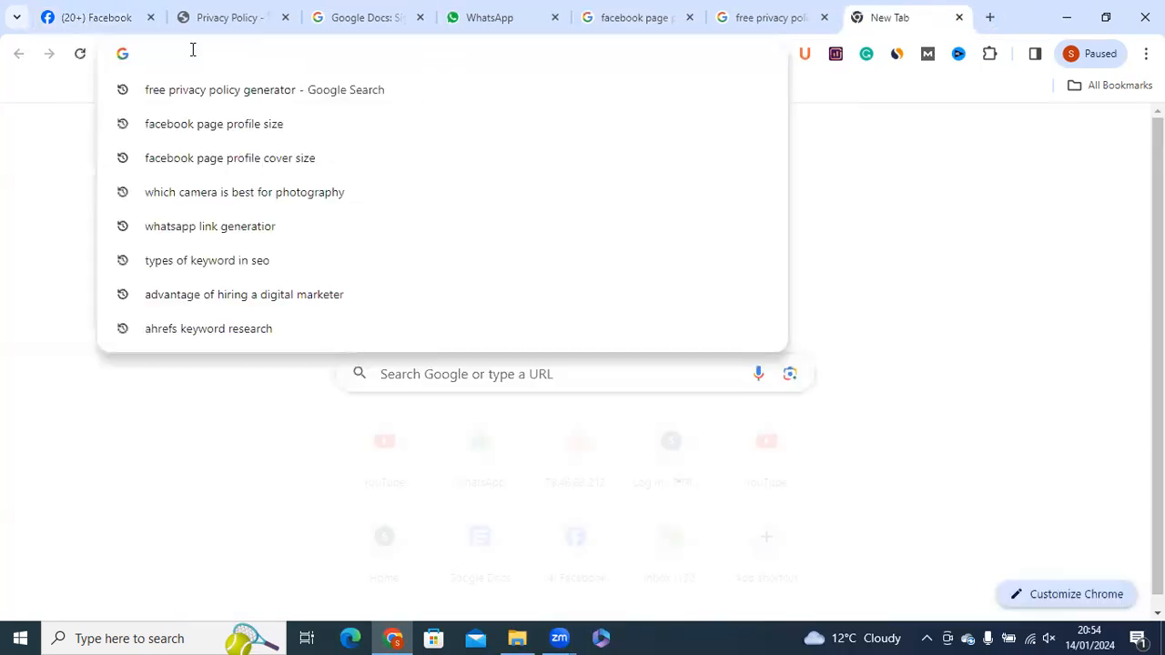
pyautogui.write('h')
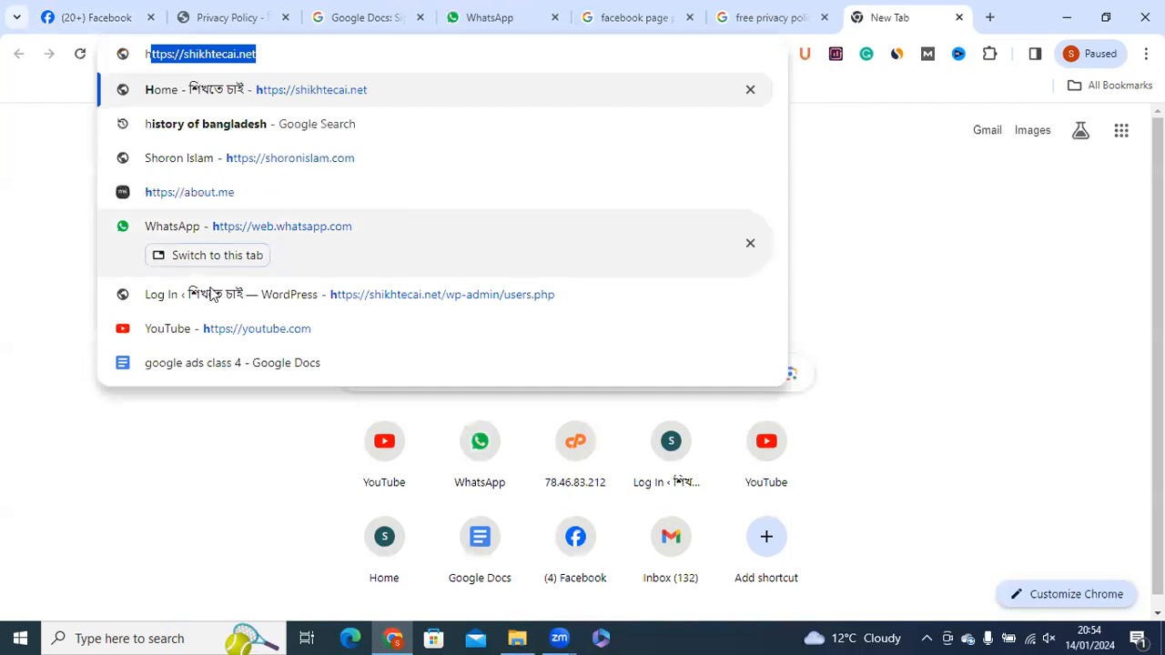
pyautogui.click(233, 366)
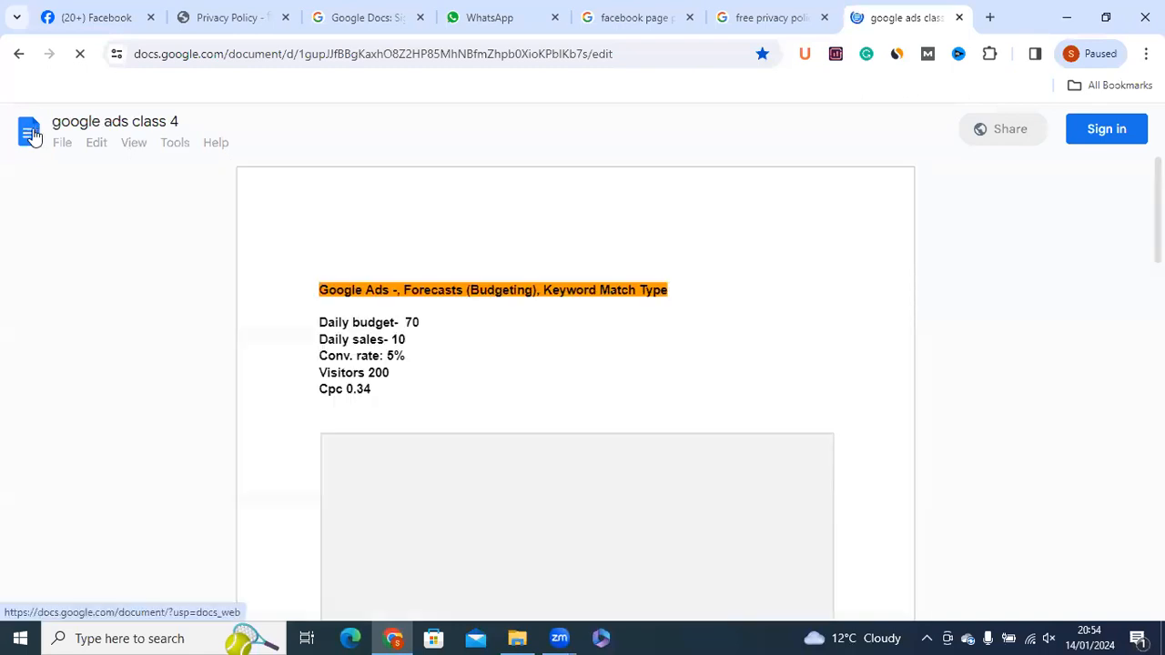
# Go to the Google Docs home, choose the first listed account for sign-in and activate its password field.
pyautogui.click(32, 134)
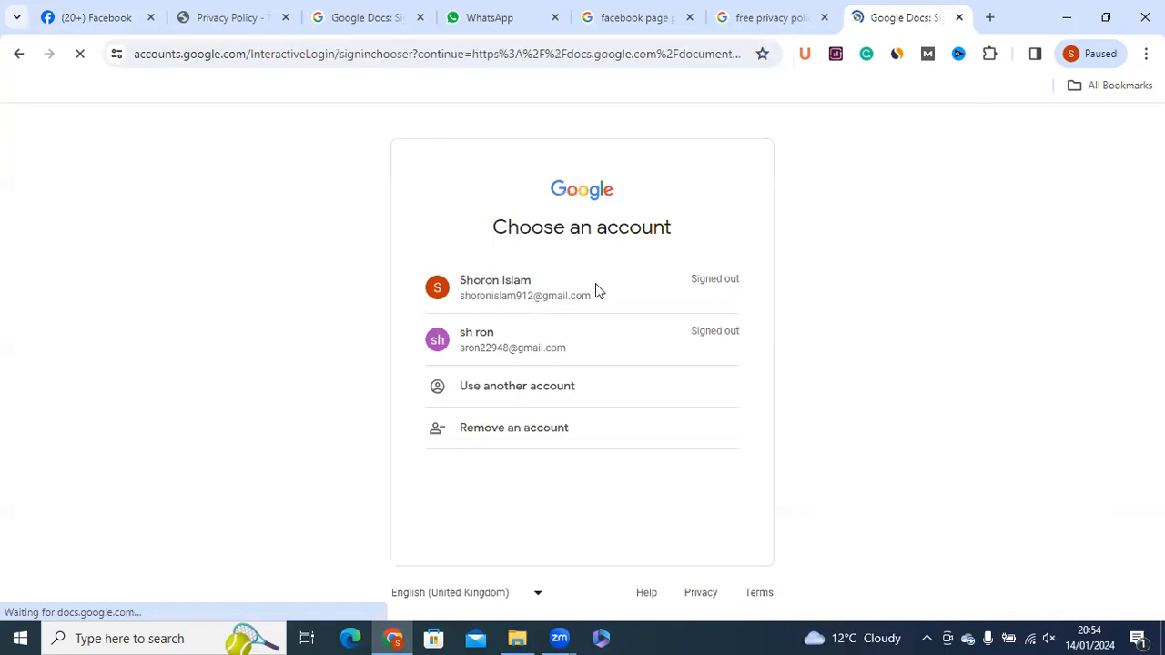
pyautogui.click(529, 291)
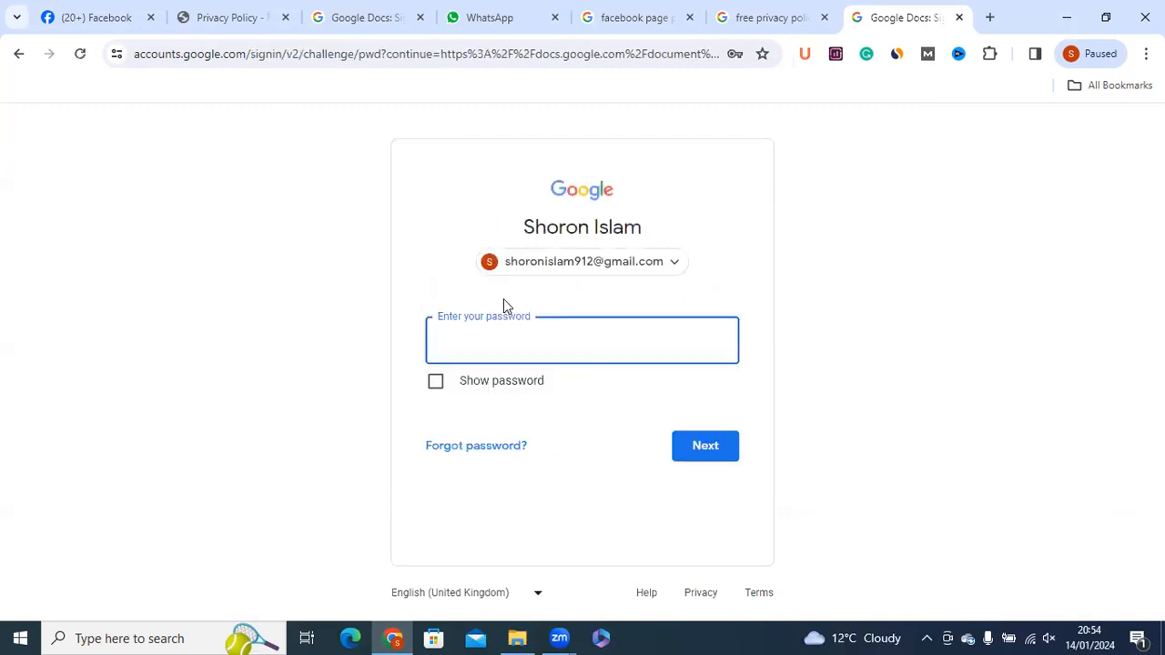
pyautogui.click(490, 337)
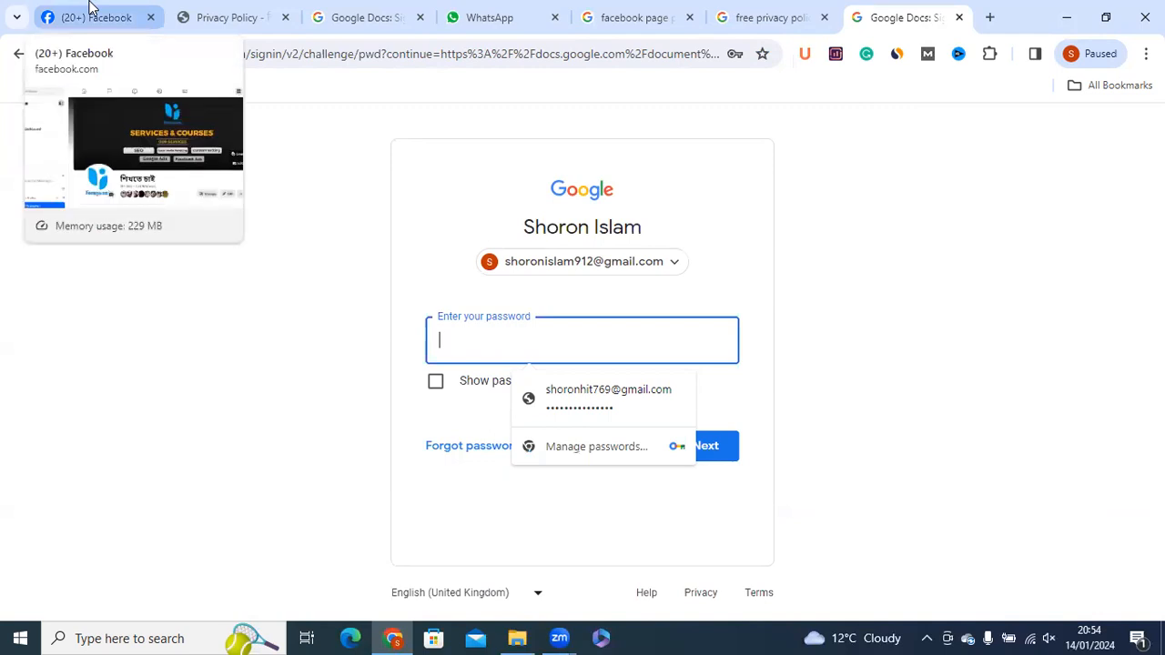
# Switch back to the Facebook Page and open the privacy and legal info in its About section.
pyautogui.click(95, 16)
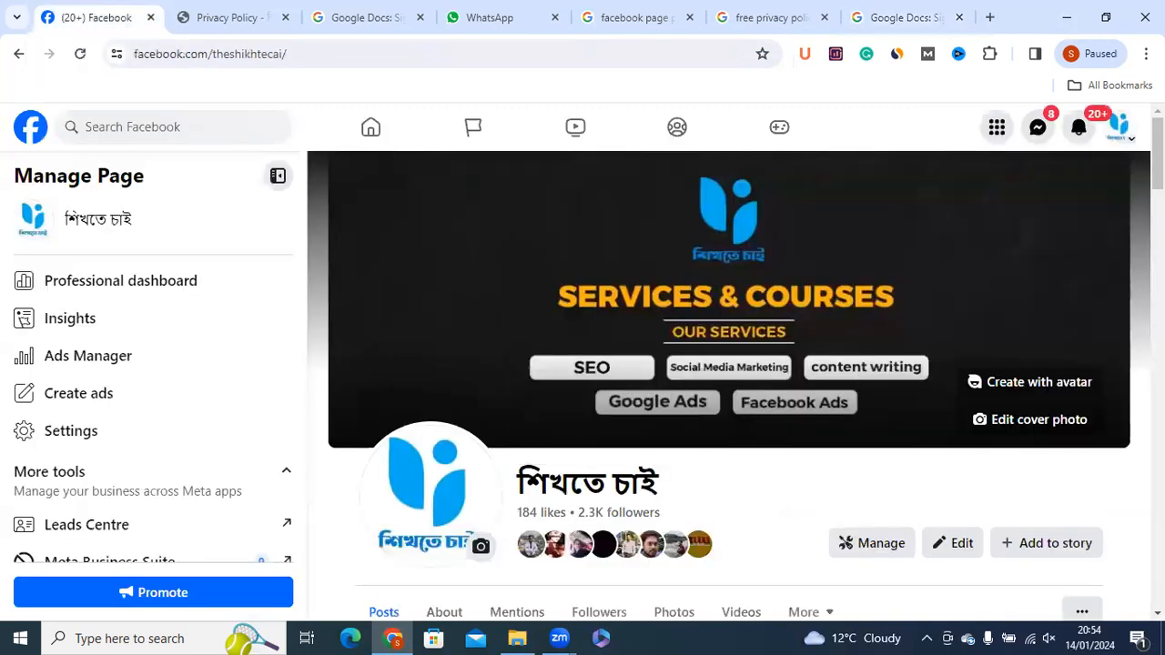
pyautogui.scroll(-1, 735, 369)
pyautogui.scroll(-2, 734, 369)
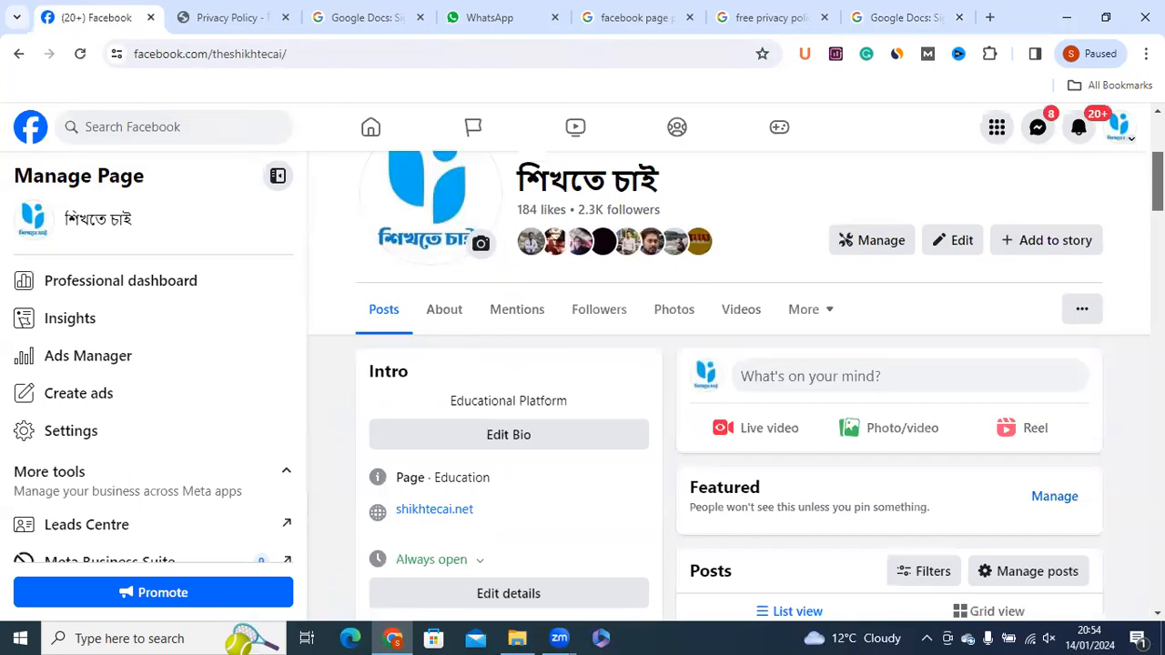
pyautogui.click(456, 318)
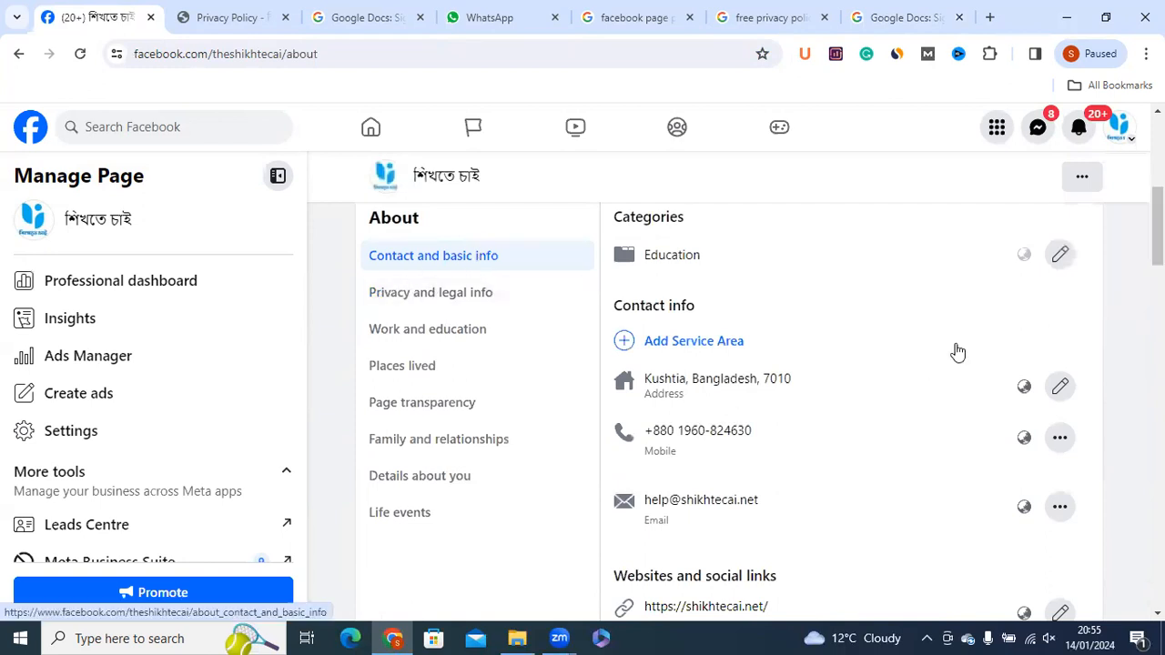
pyautogui.click(439, 294)
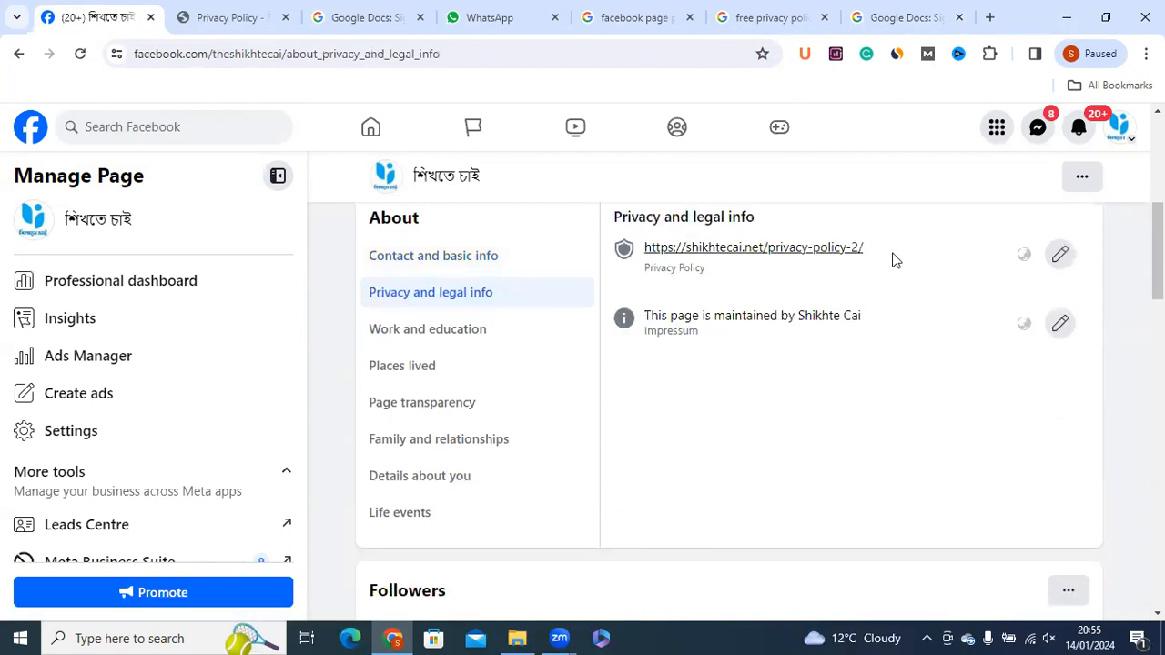
# Highlight the privacy policy link in the legal info, and return to the contact and basic info.
pyautogui.scroll(1, 851, 314)
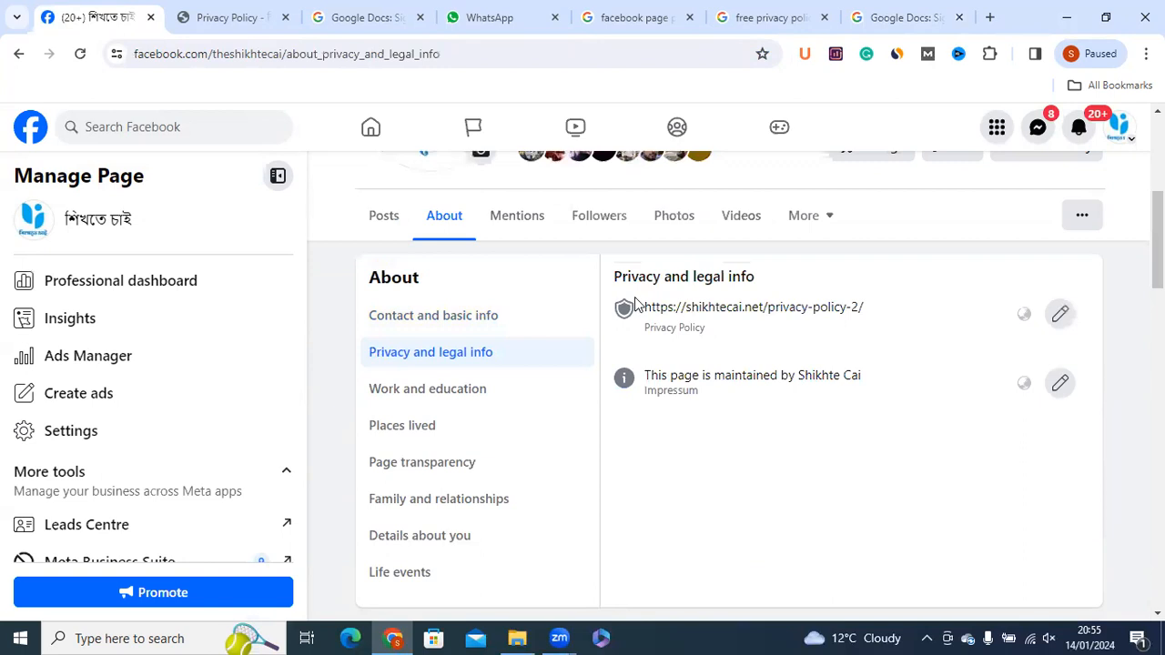
pyautogui.moveTo(873, 309); pyautogui.dragTo(628, 270)
pyautogui.click(630, 271)
pyautogui.moveTo(643, 309); pyautogui.dragTo(866, 308)
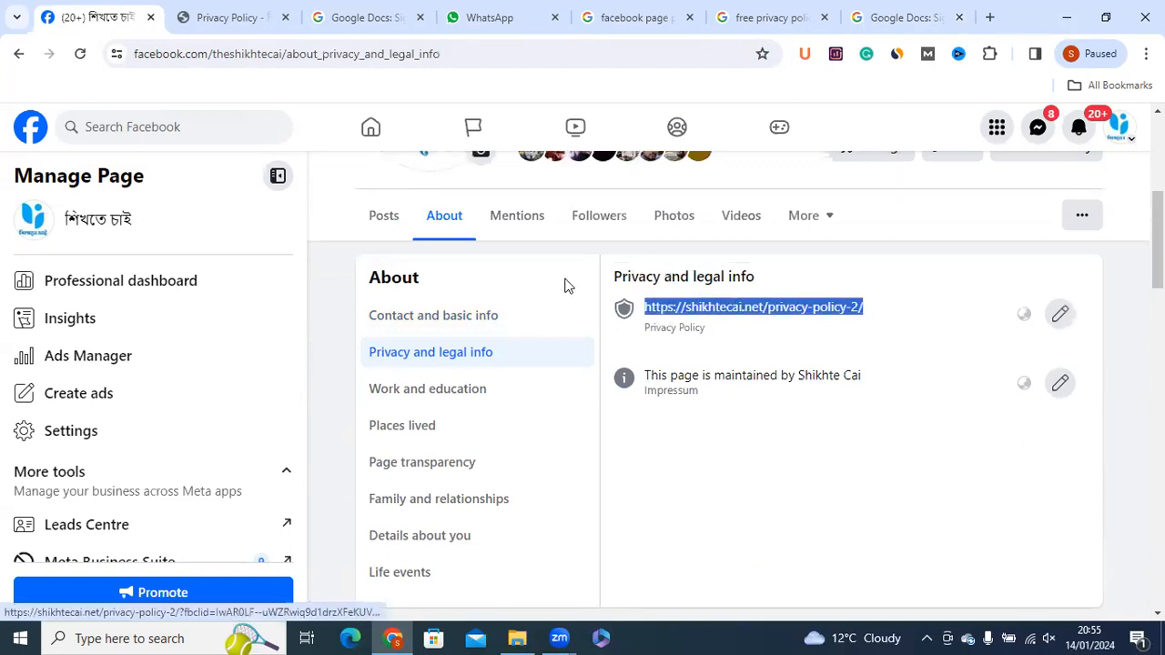
pyautogui.click(452, 318)
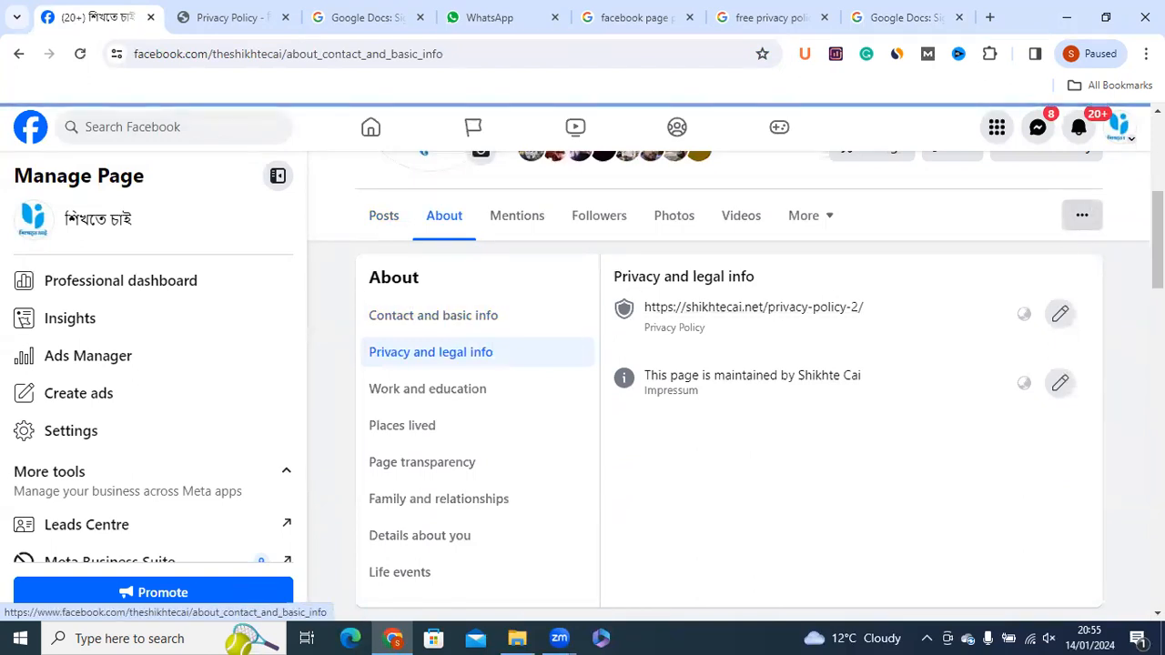
# Open the Snipping Tool and capture a new snip of the whole browser window.
pyautogui.click(18, 638)
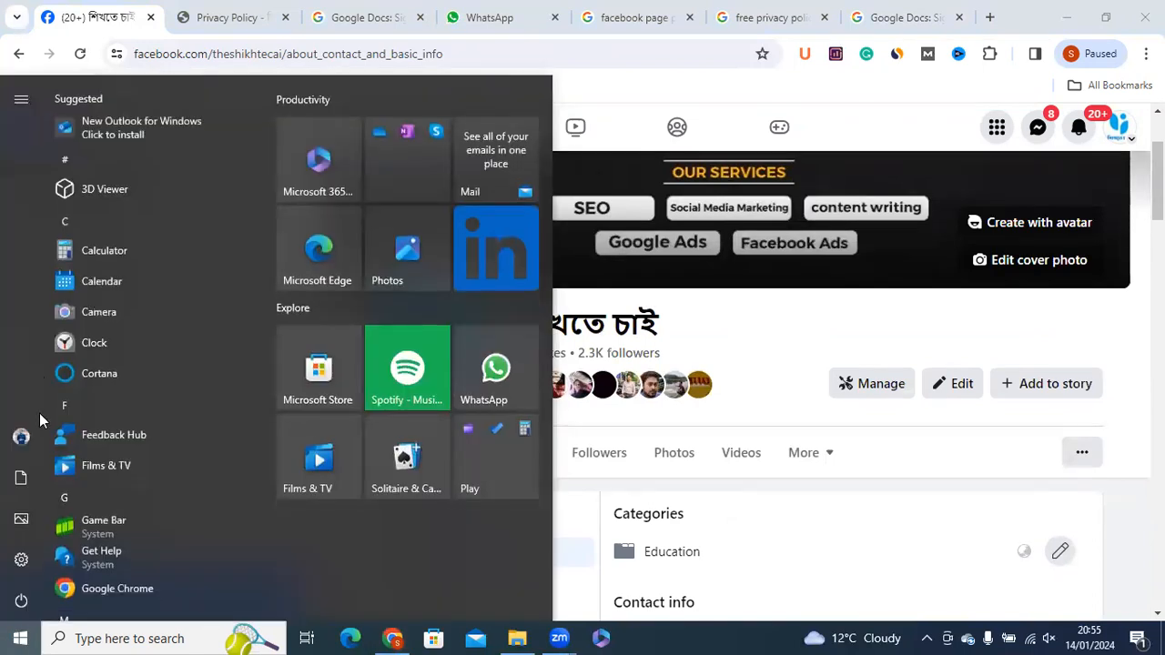
pyautogui.moveTo(39, 413)
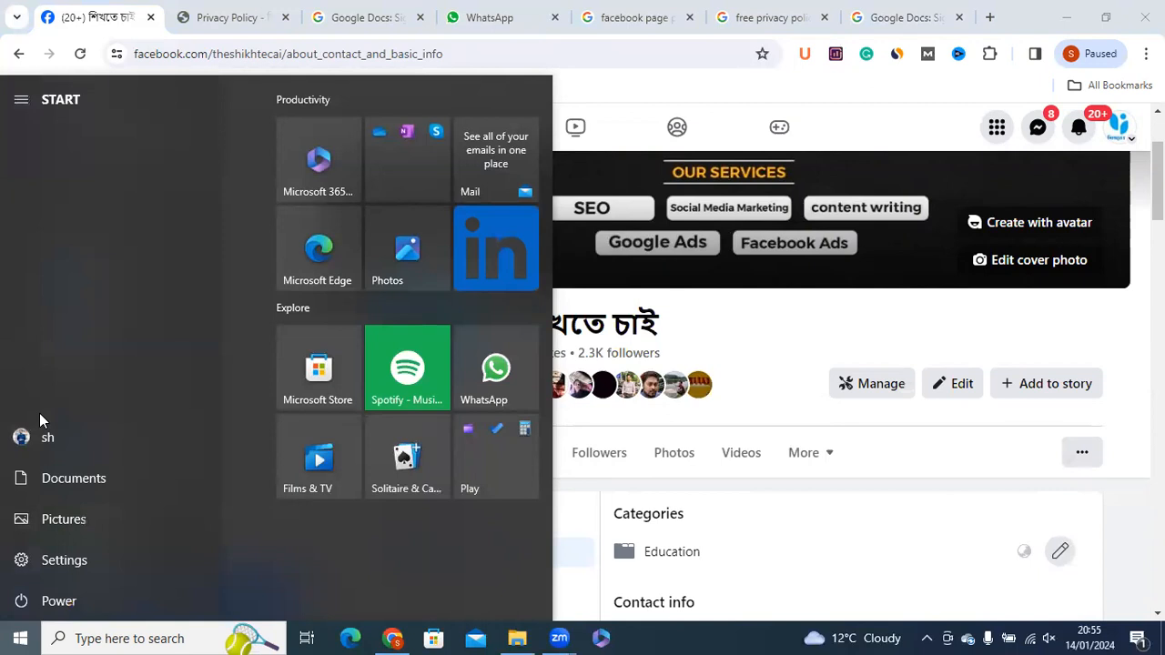
pyautogui.click(129, 638)
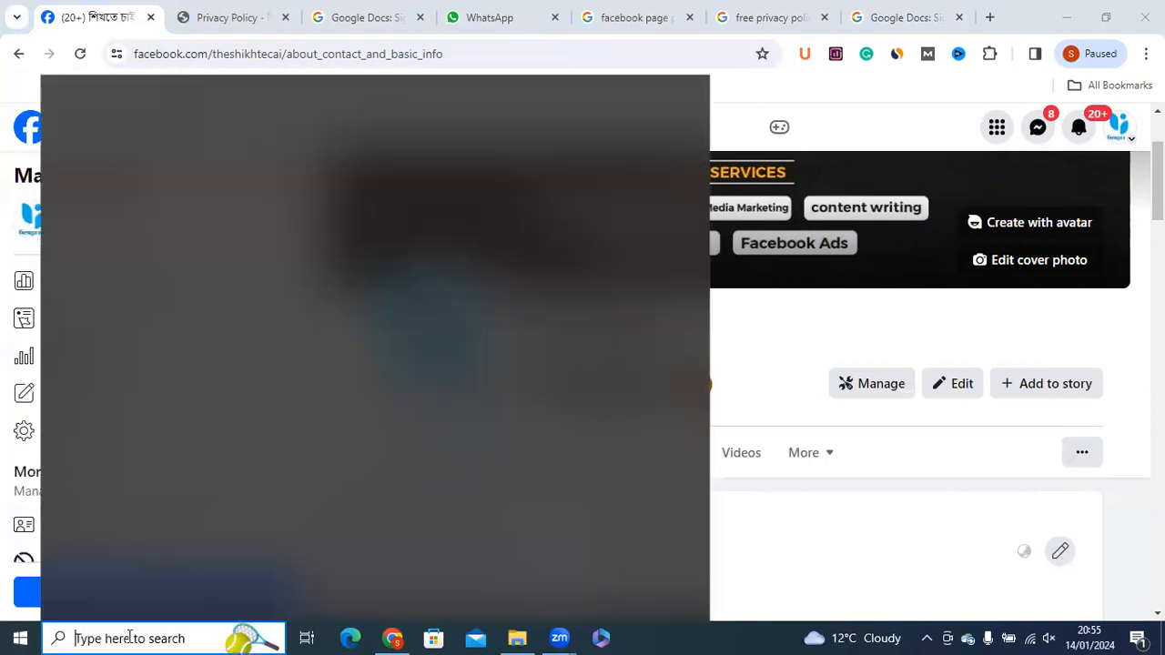
pyautogui.write('snipp')
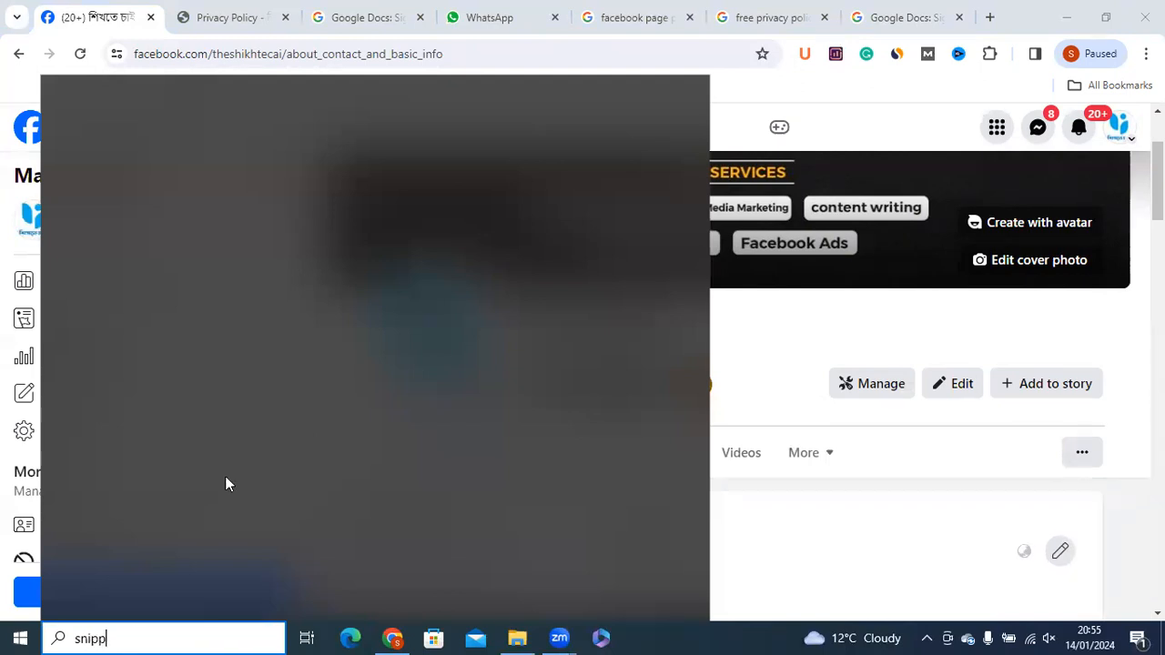
pyautogui.click(172, 182)
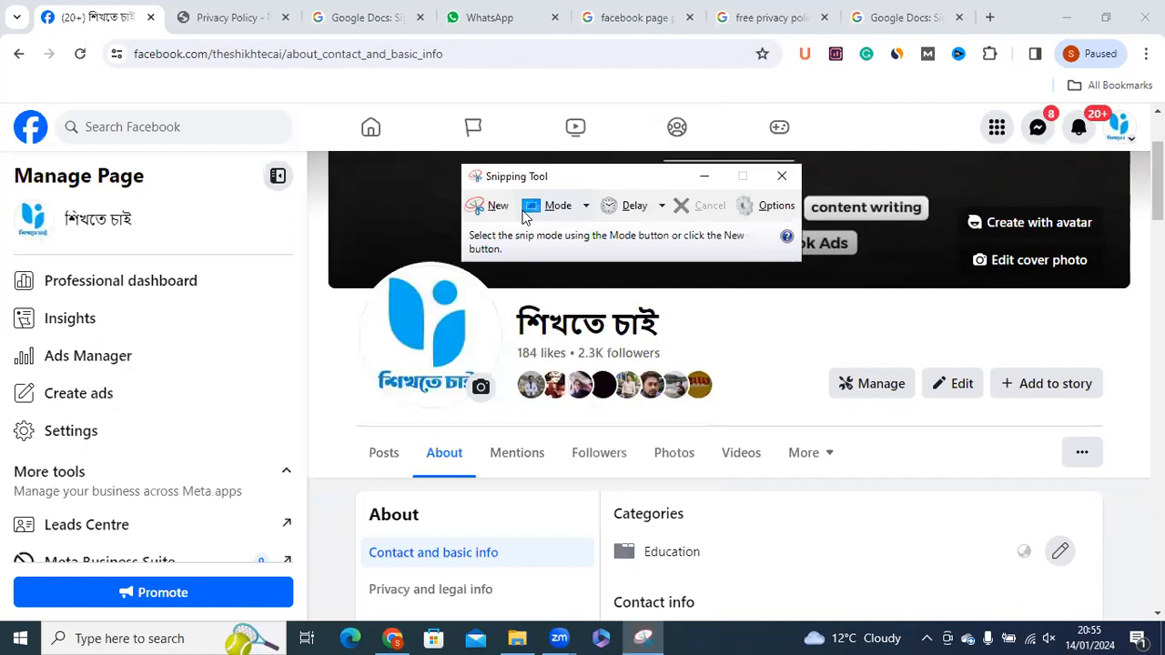
pyautogui.click(496, 208)
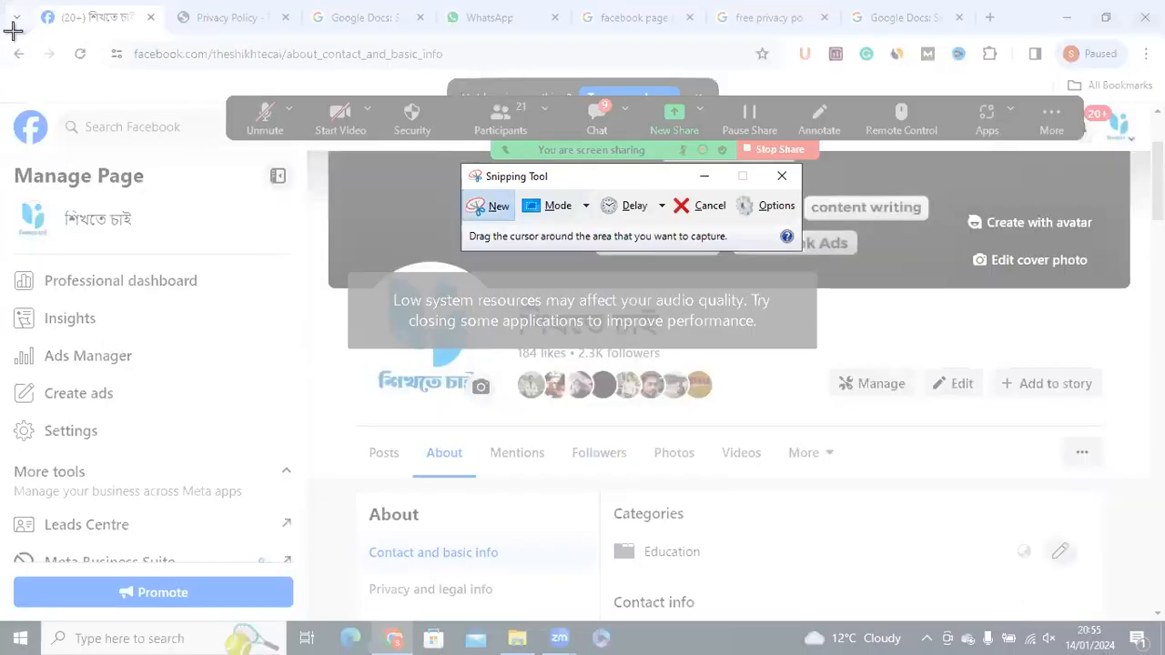
pyautogui.moveTo(2, 3); pyautogui.dragTo(1164, 614)
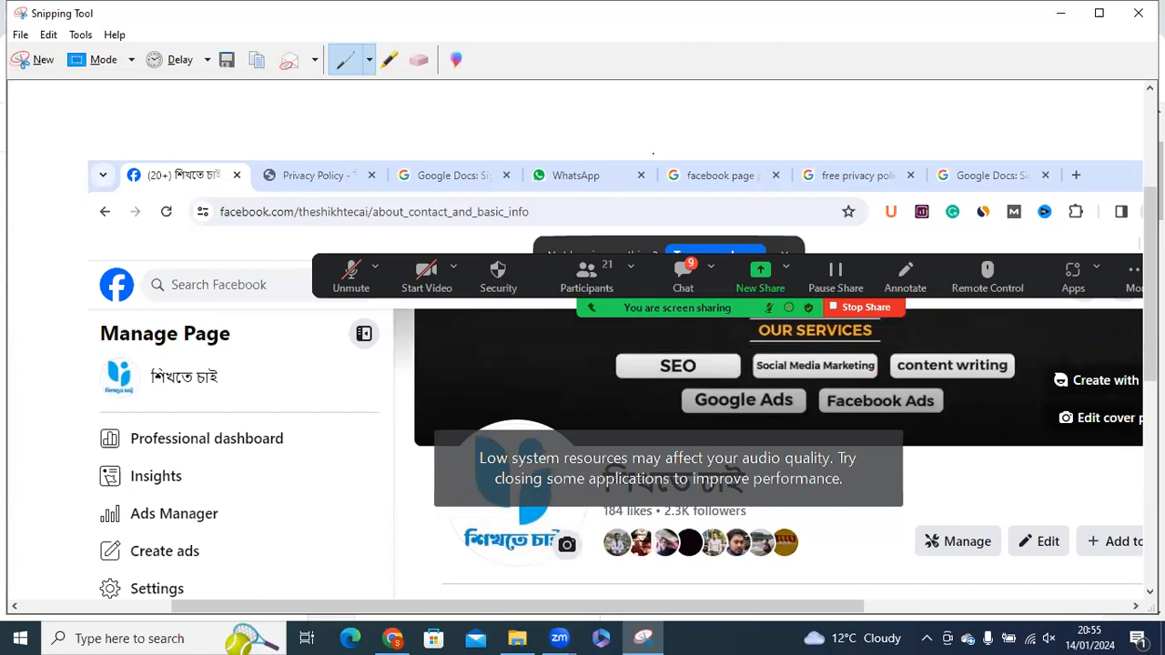
# Save the snip as the PNG file "Capture" in the Pictures folder and minimize the Snipping Tool.
pyautogui.hotkey('ctrl', 's')
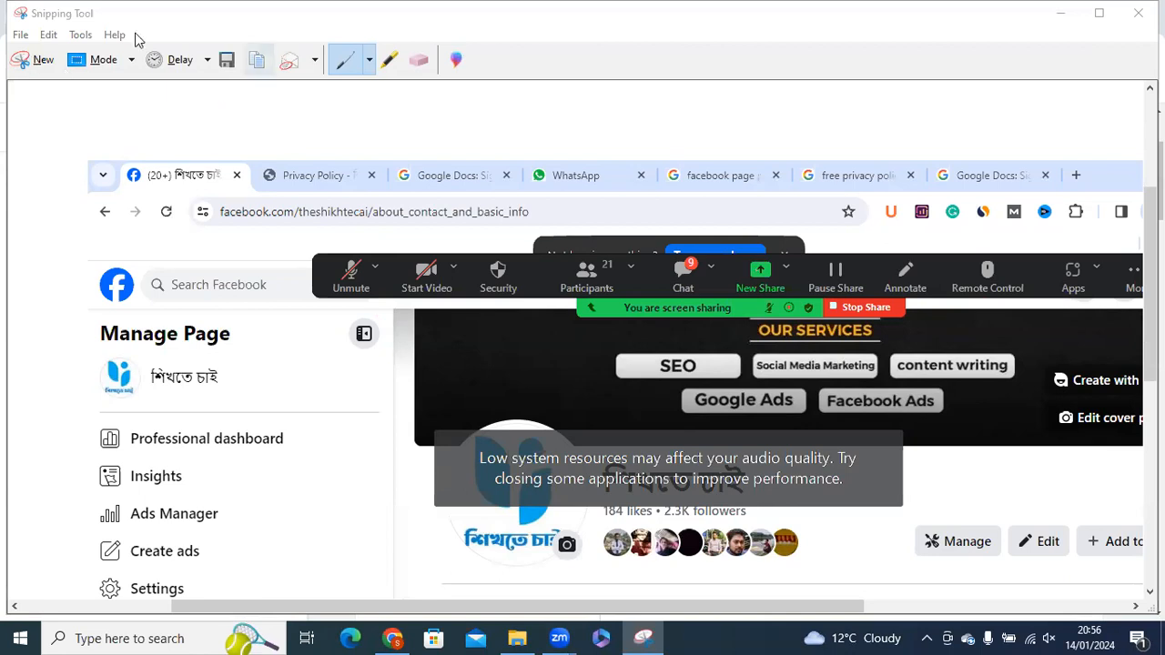
pyautogui.click(22, 37)
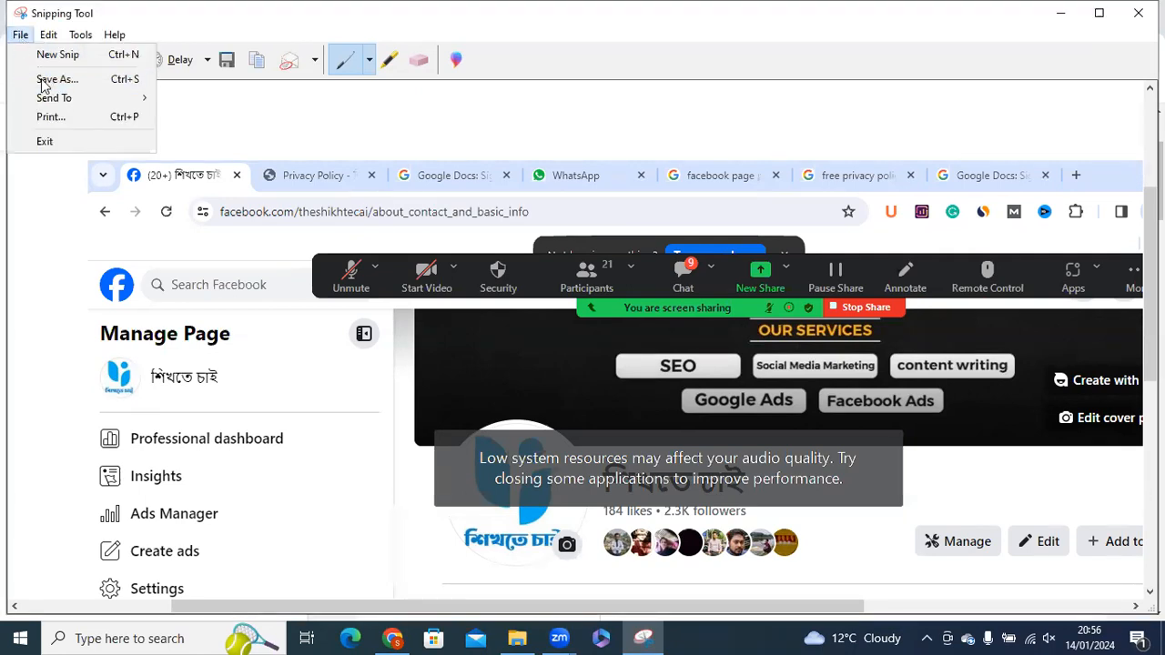
pyautogui.click(43, 82)
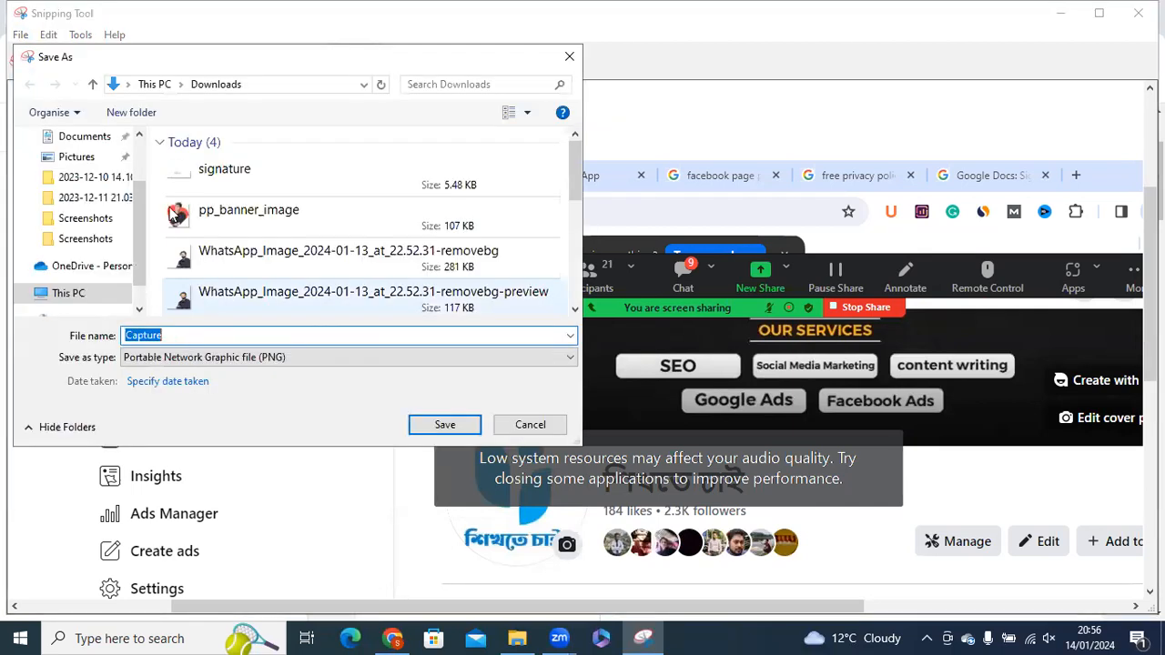
pyautogui.click(77, 158)
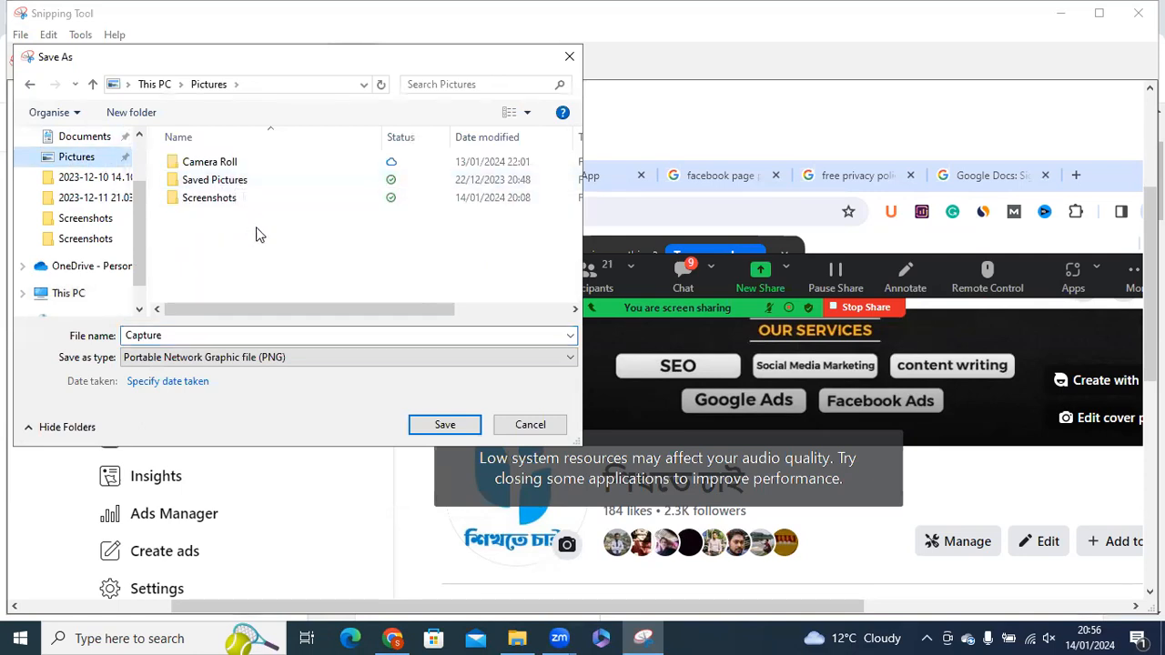
pyautogui.click(242, 337)
pyautogui.click(204, 335)
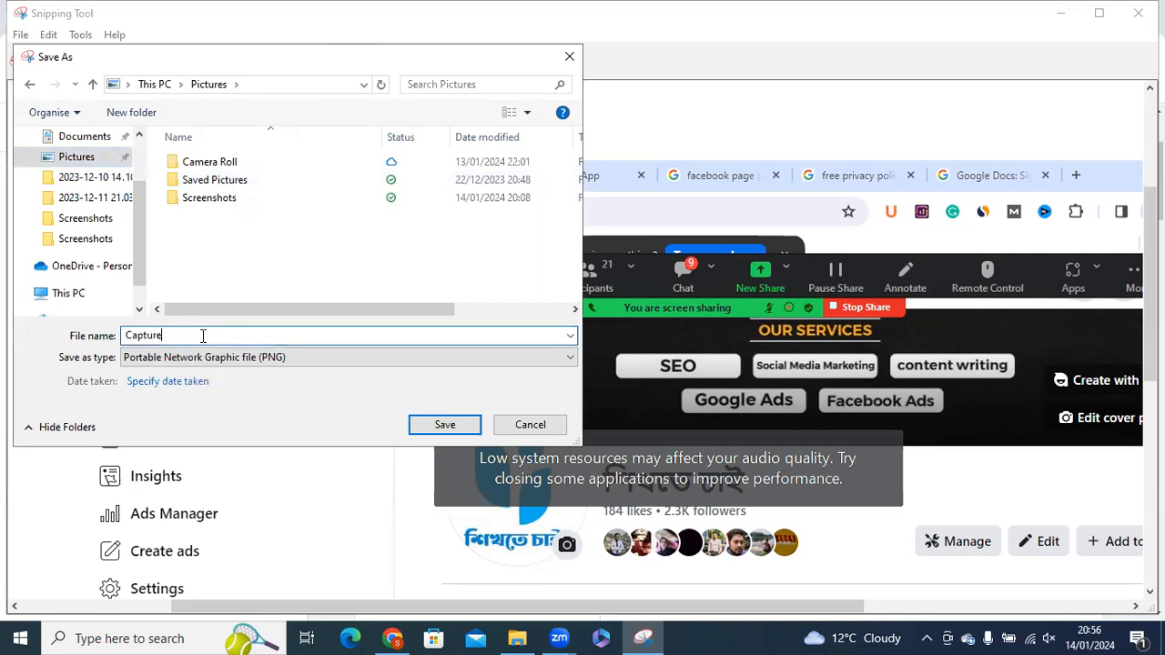
pyautogui.click(443, 425)
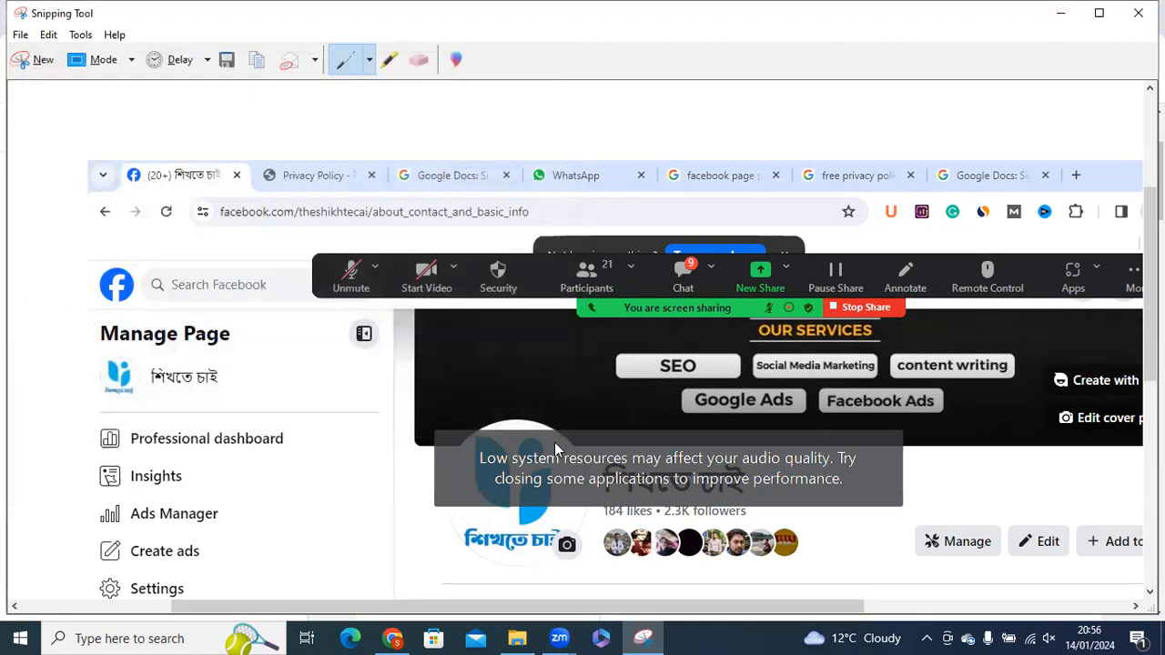
pyautogui.click(1058, 15)
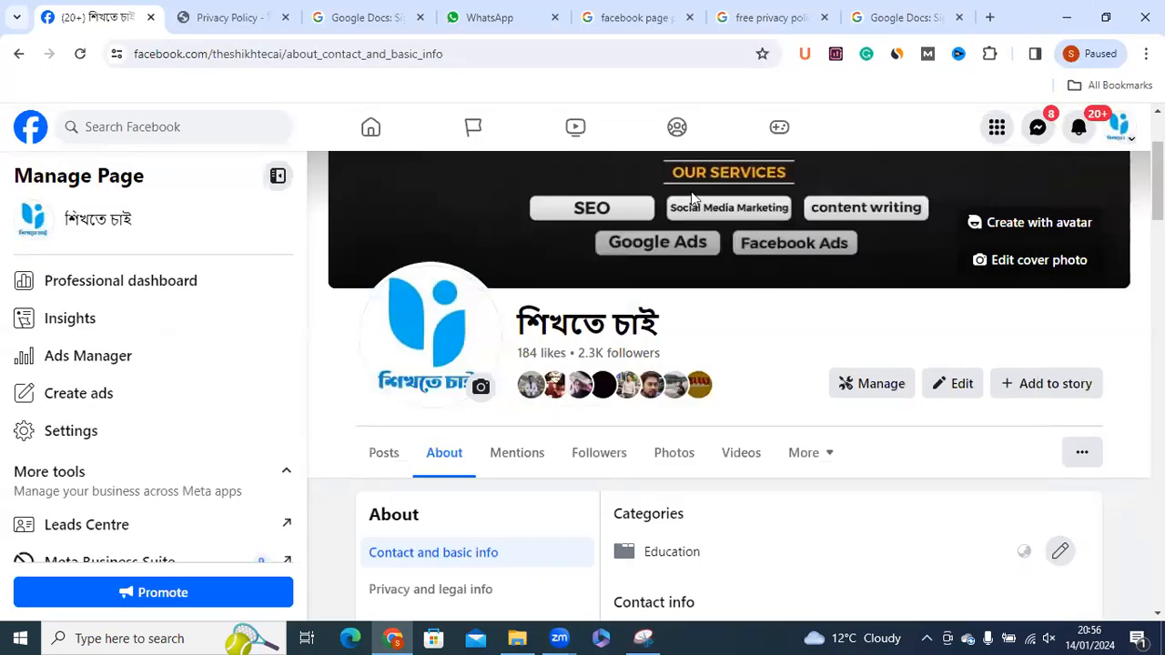
# Look at the Page's additional sections and its Edit action button dialog, then close the dialog.
pyautogui.scroll(-2, 691, 191)
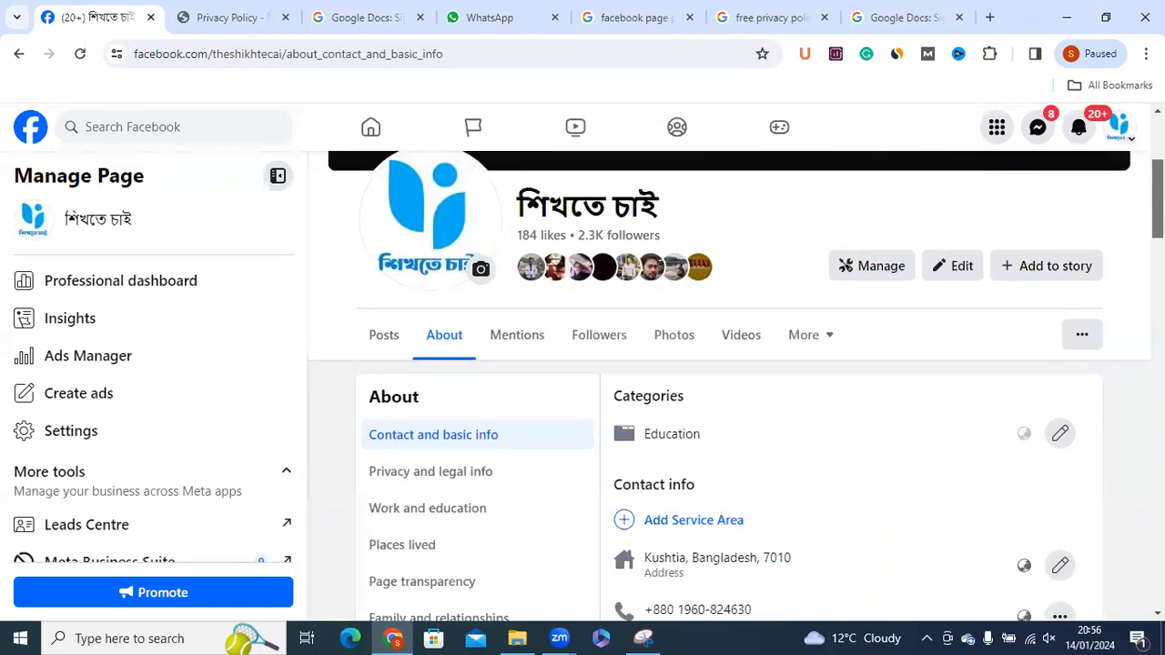
pyautogui.click(812, 344)
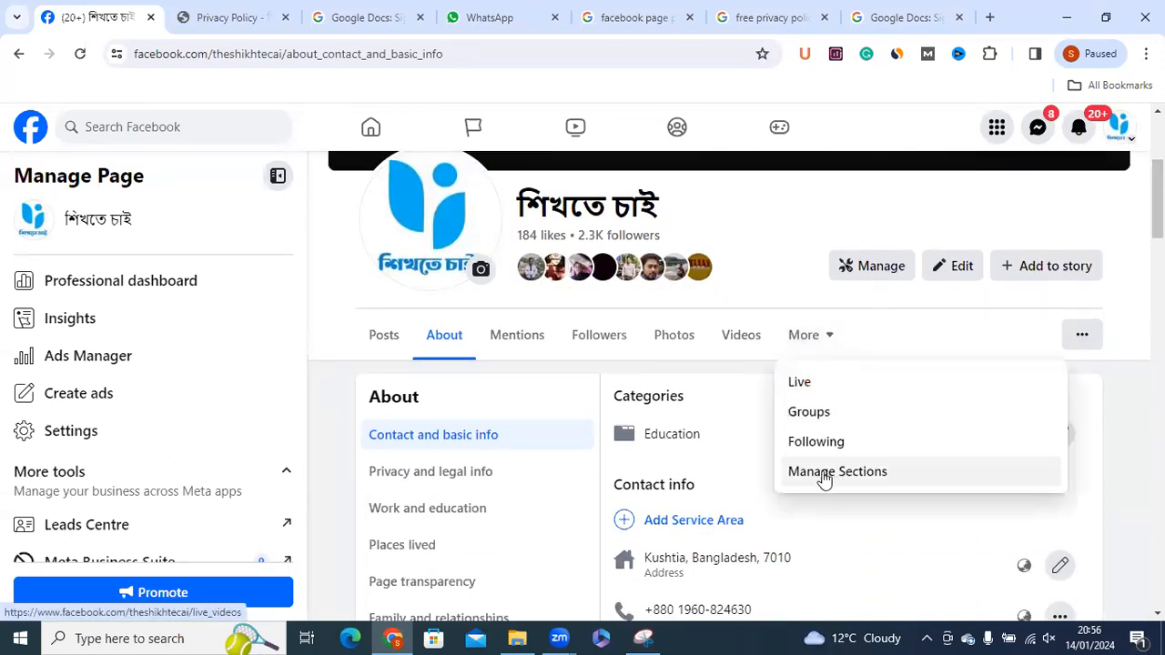
pyautogui.click(1081, 335)
pyautogui.click(951, 416)
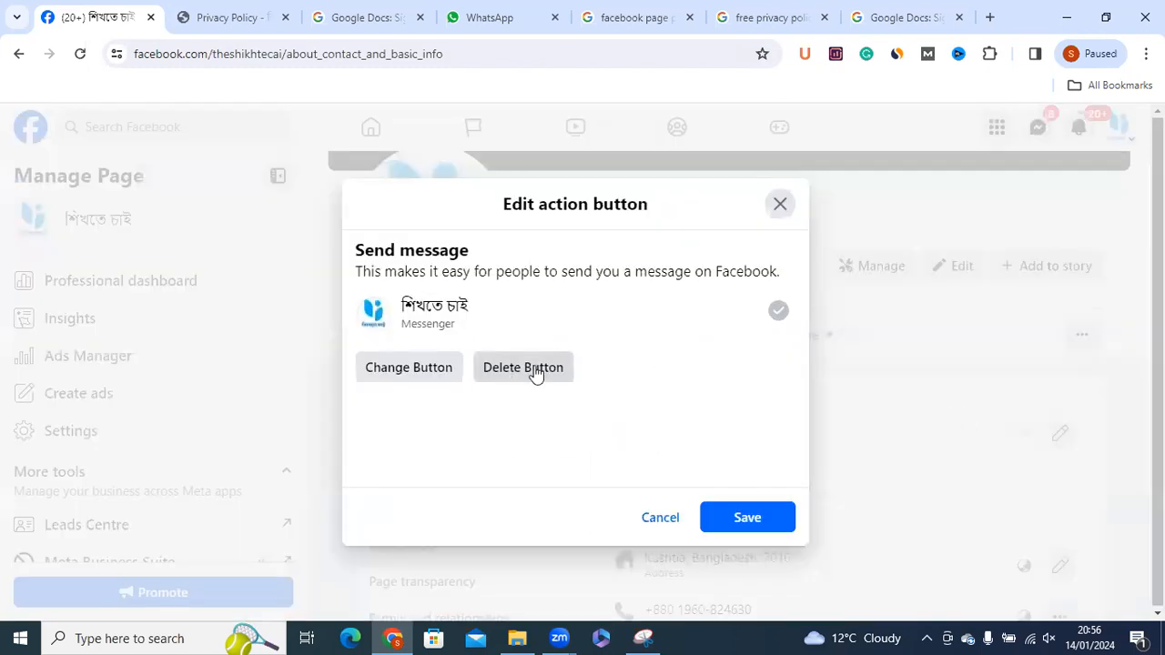
pyautogui.click(394, 373)
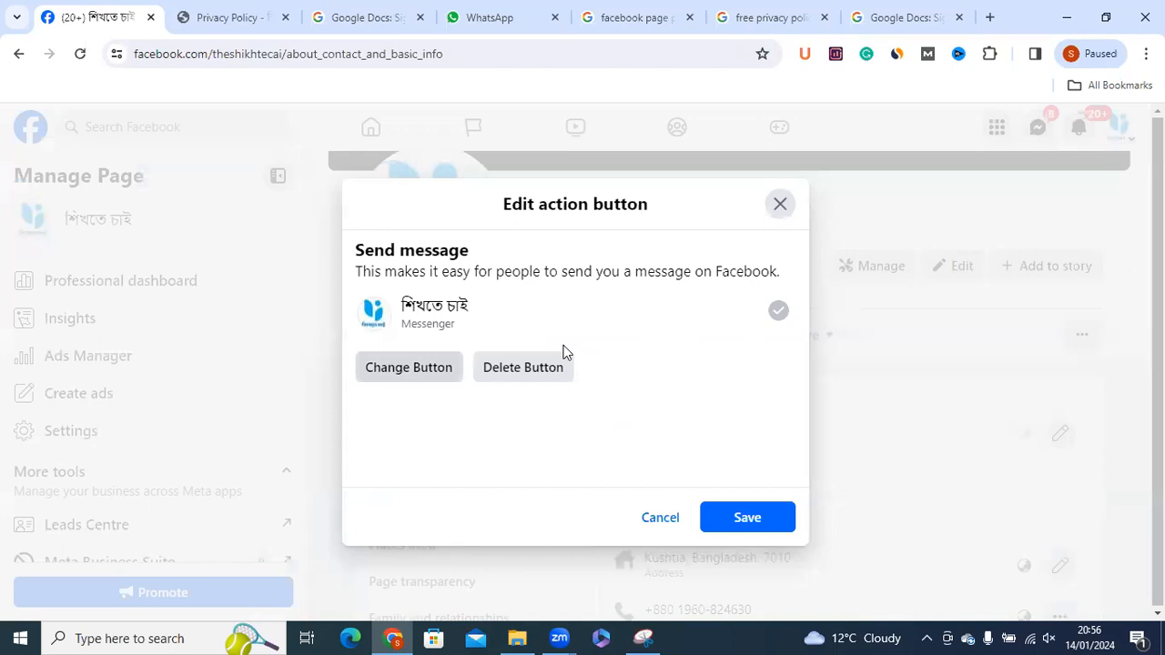
pyautogui.click(779, 179)
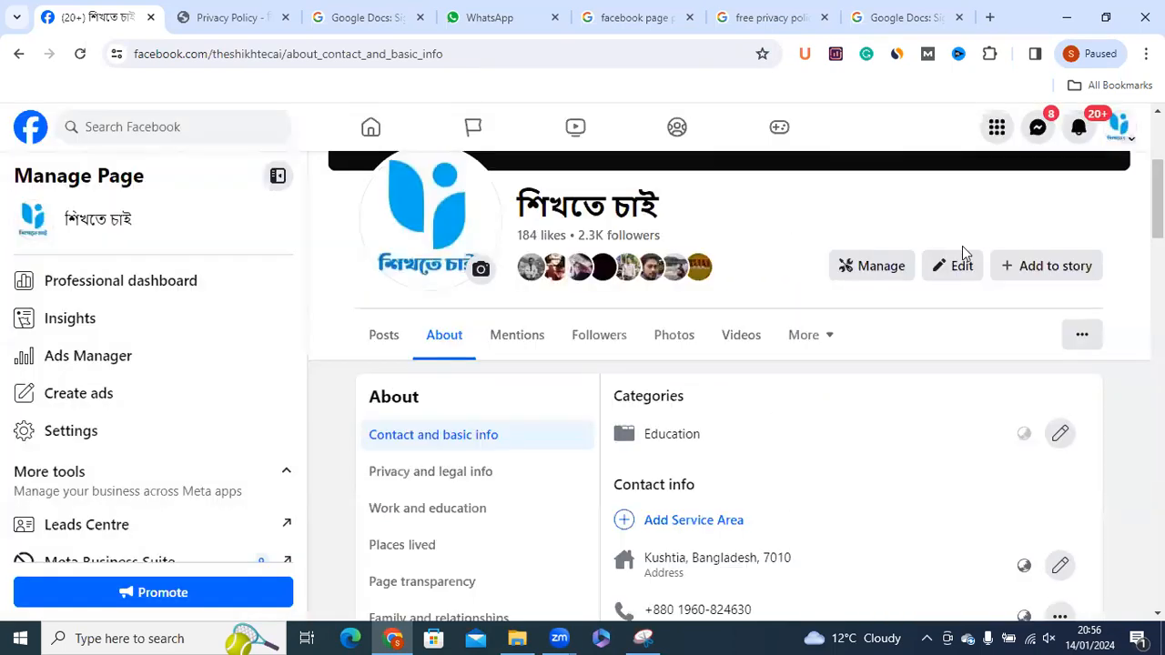
# Look through the Page's list of further options, close it and return to the cover image.
pyautogui.click(1072, 337)
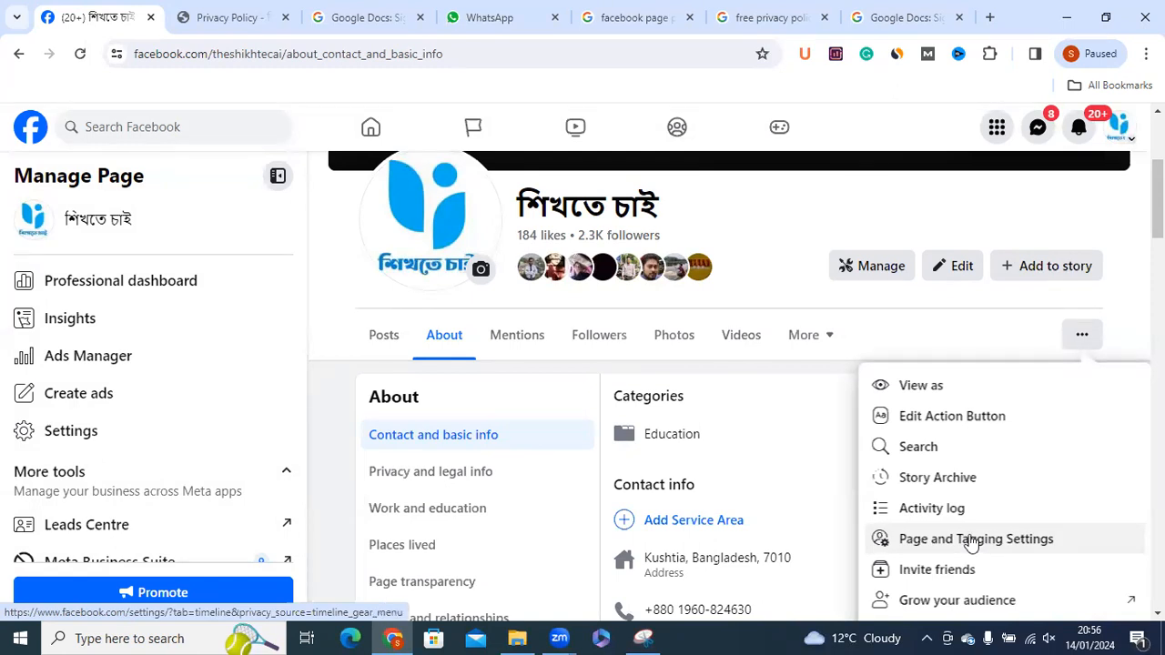
pyautogui.click(1112, 215)
pyautogui.scroll(3, 1033, 195)
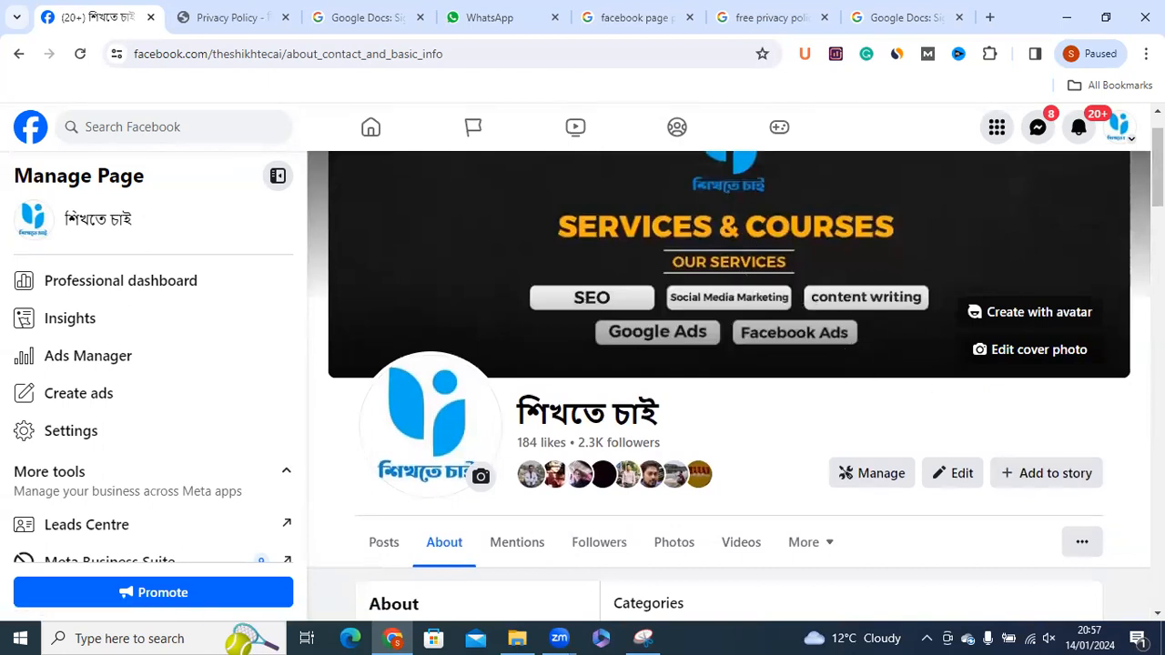
pyautogui.scroll(1, 920, 149)
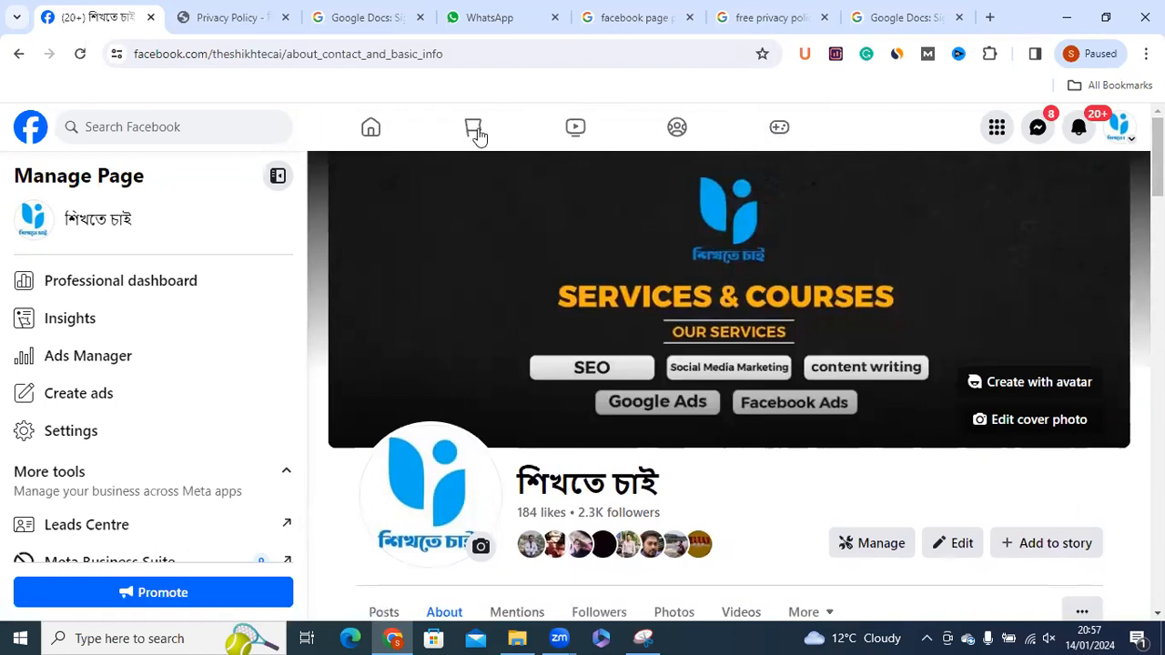
# Open Gmail in a new browser tab, choose the first listed account for sign-in and activate its password field.
pyautogui.click(991, 18)
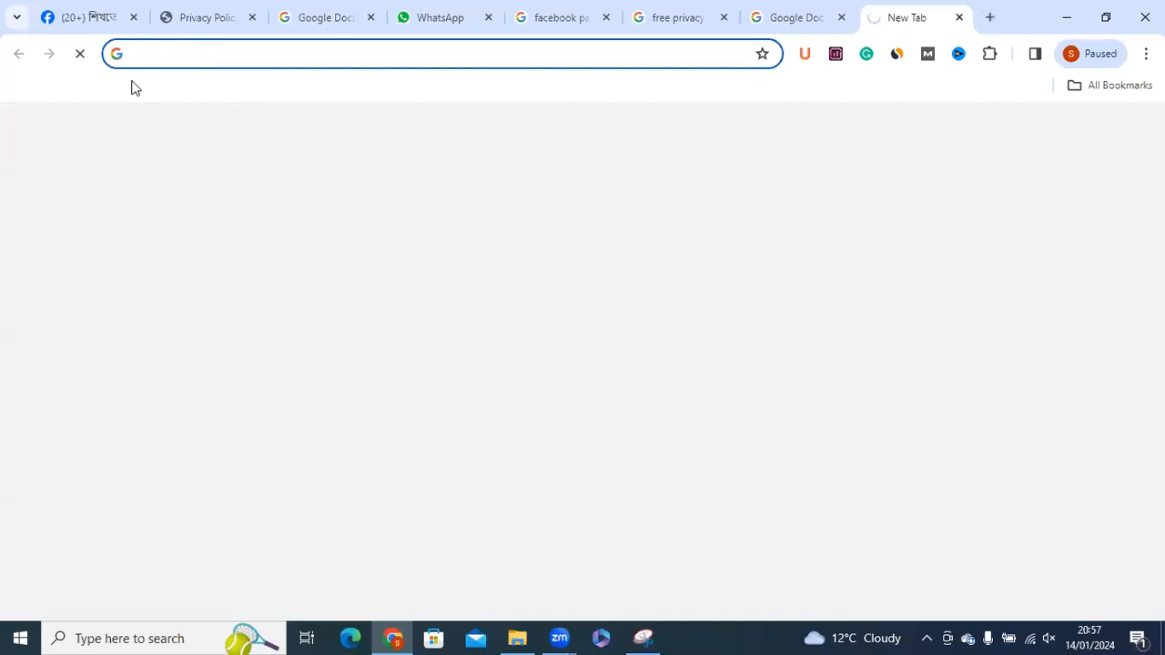
pyautogui.write('g')
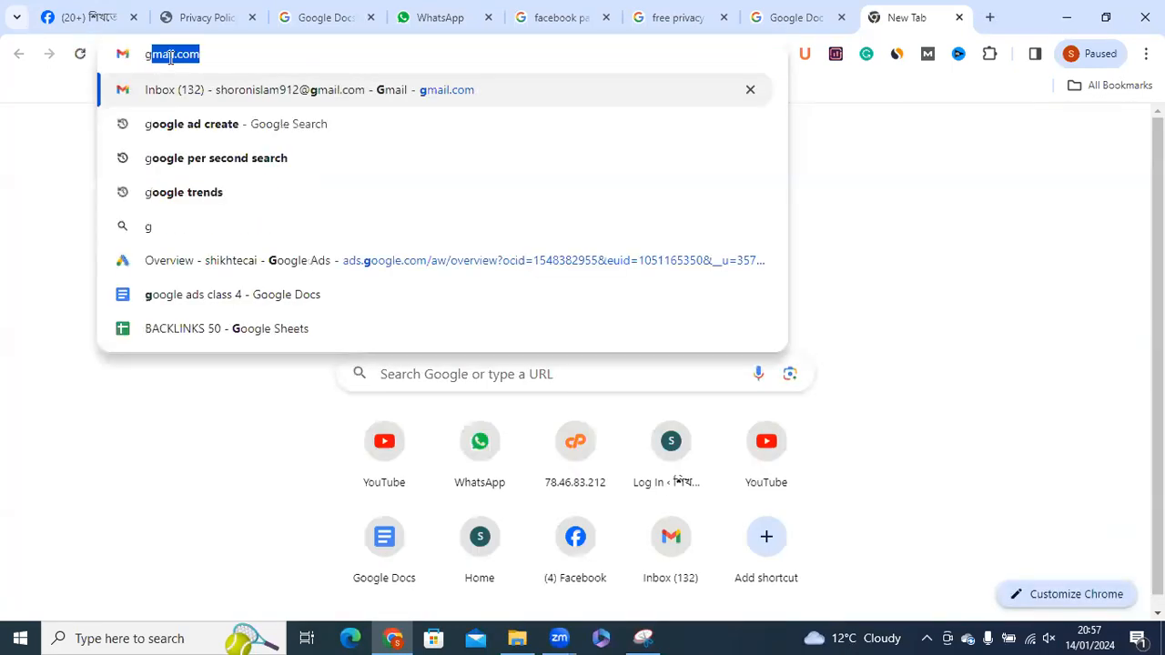
pyautogui.write('mail')
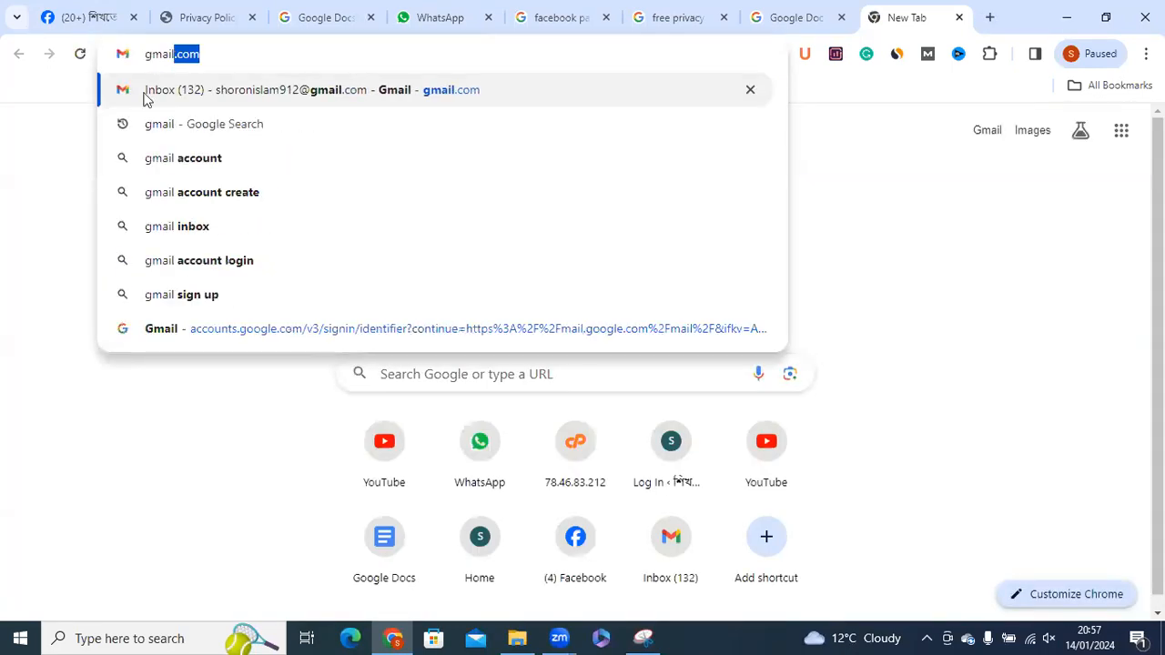
pyautogui.click(195, 84)
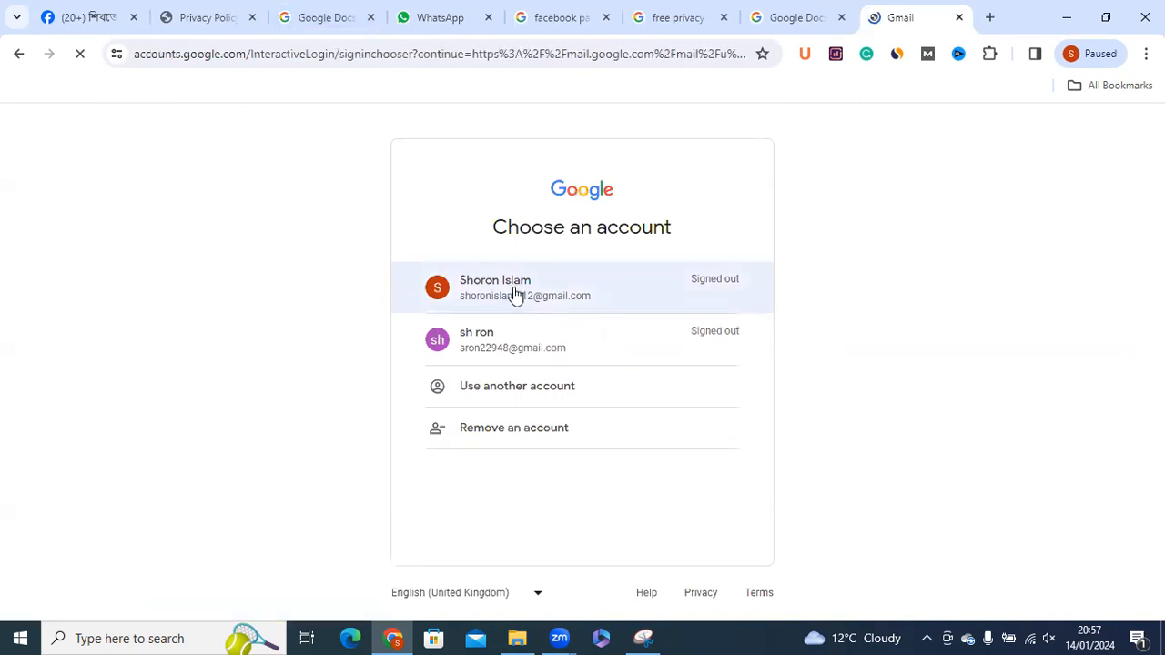
pyautogui.click(514, 291)
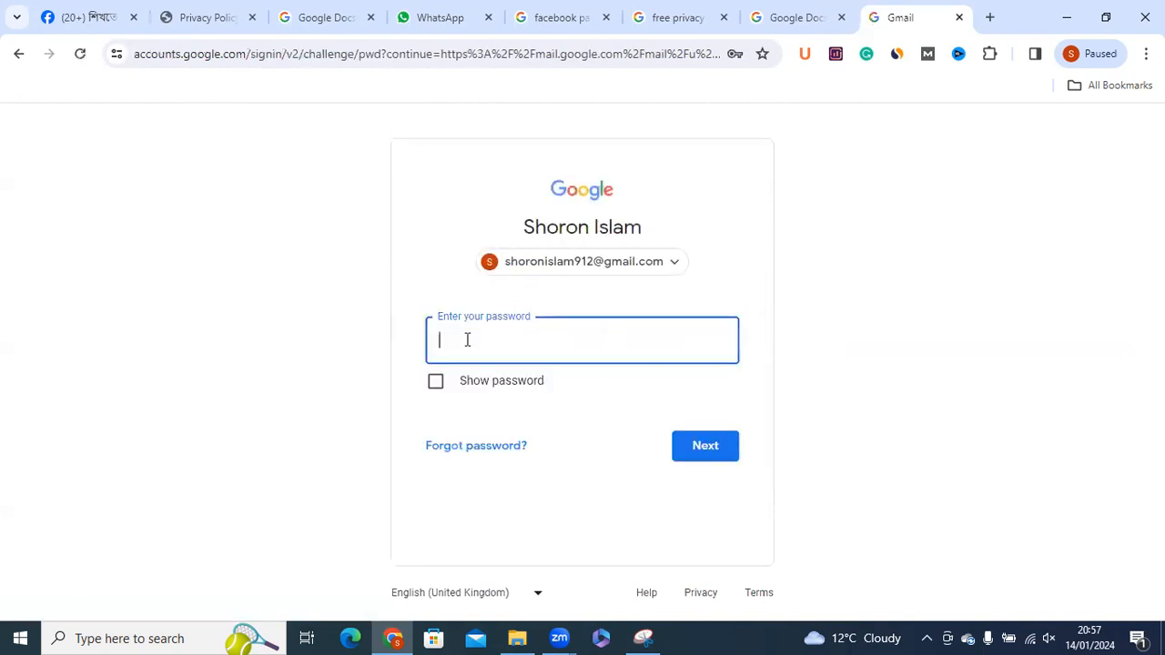
pyautogui.click(467, 340)
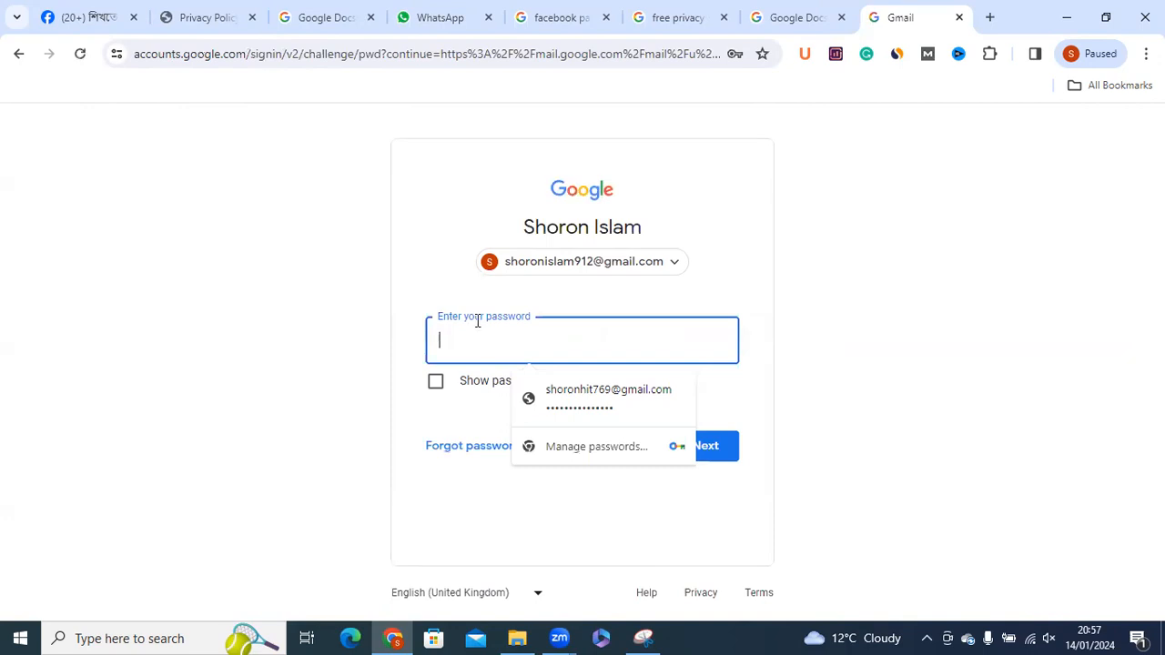
# Try to sign in to Gmail with another account, submitting its autofilled e-mail address and the saved account password.
pyautogui.click(551, 271)
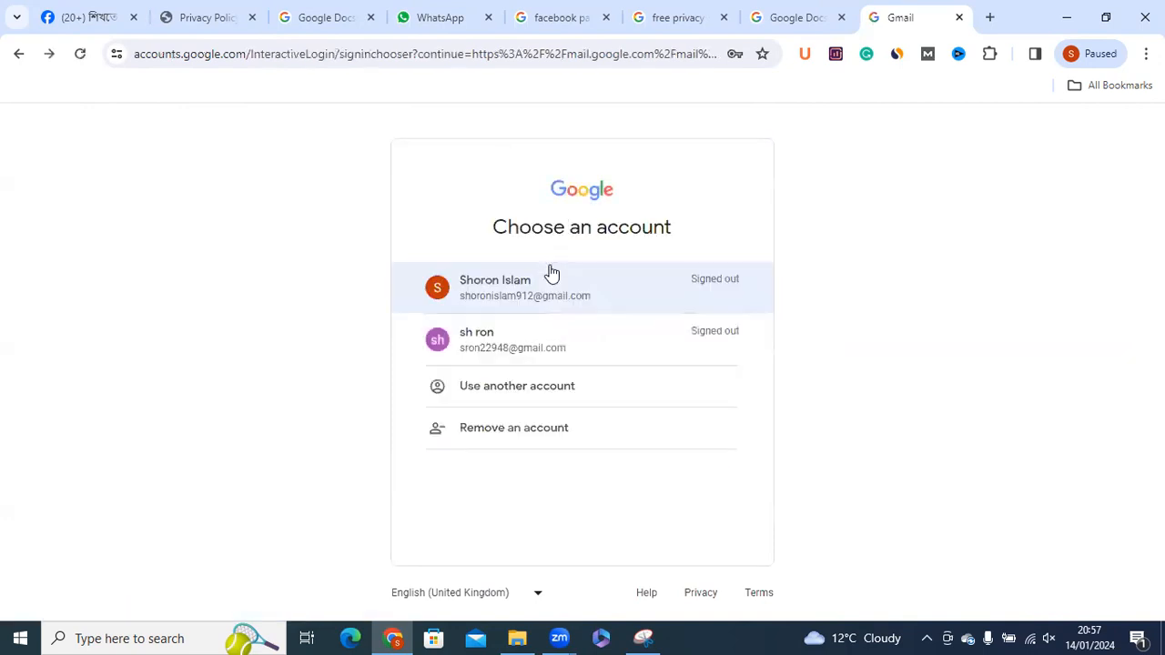
pyautogui.click(524, 386)
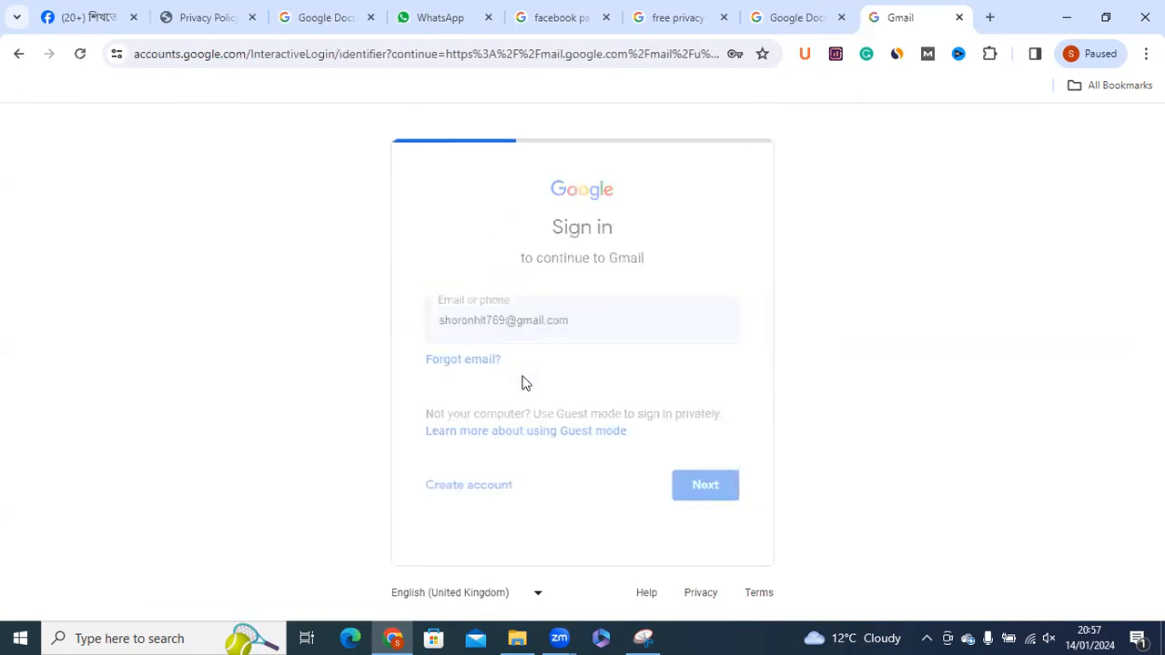
pyautogui.click(722, 477)
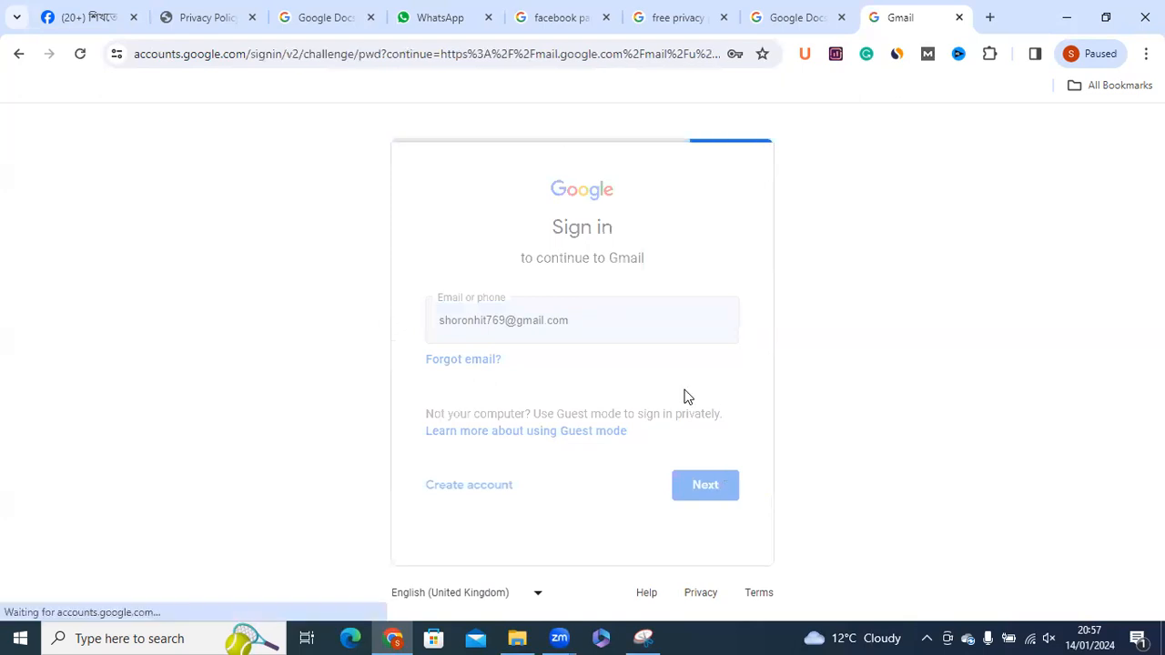
pyautogui.click(711, 446)
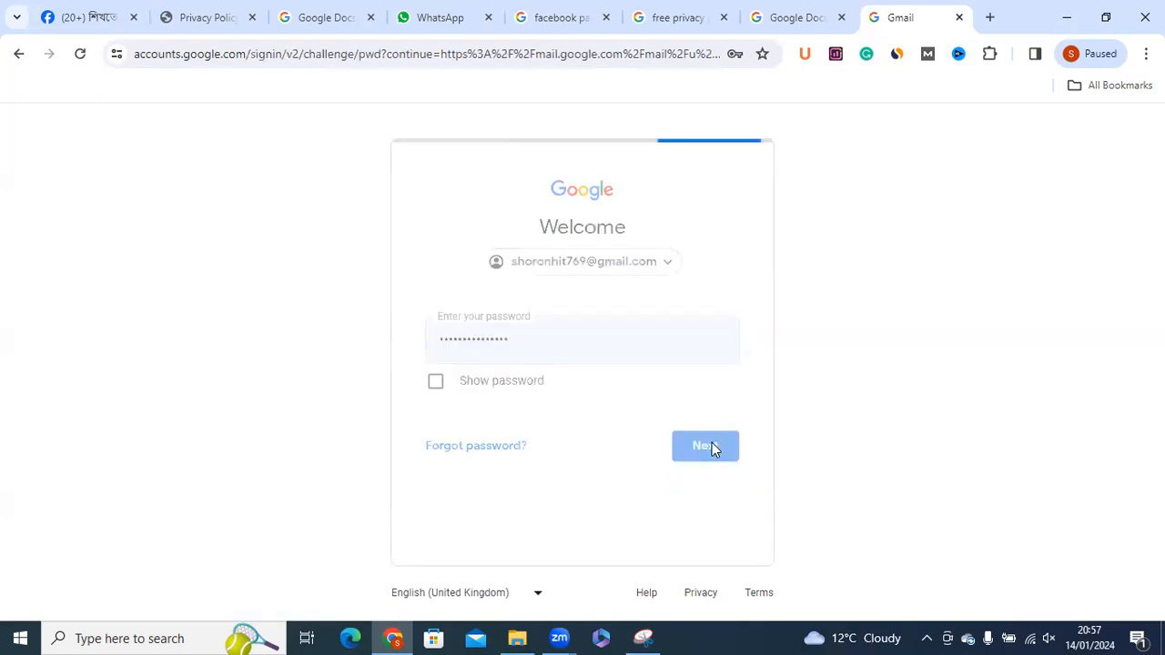
# Turn the Show password option on and off again, and close the Gmail sign-in tab to return to the Facebook Page.
pyautogui.click(503, 411)
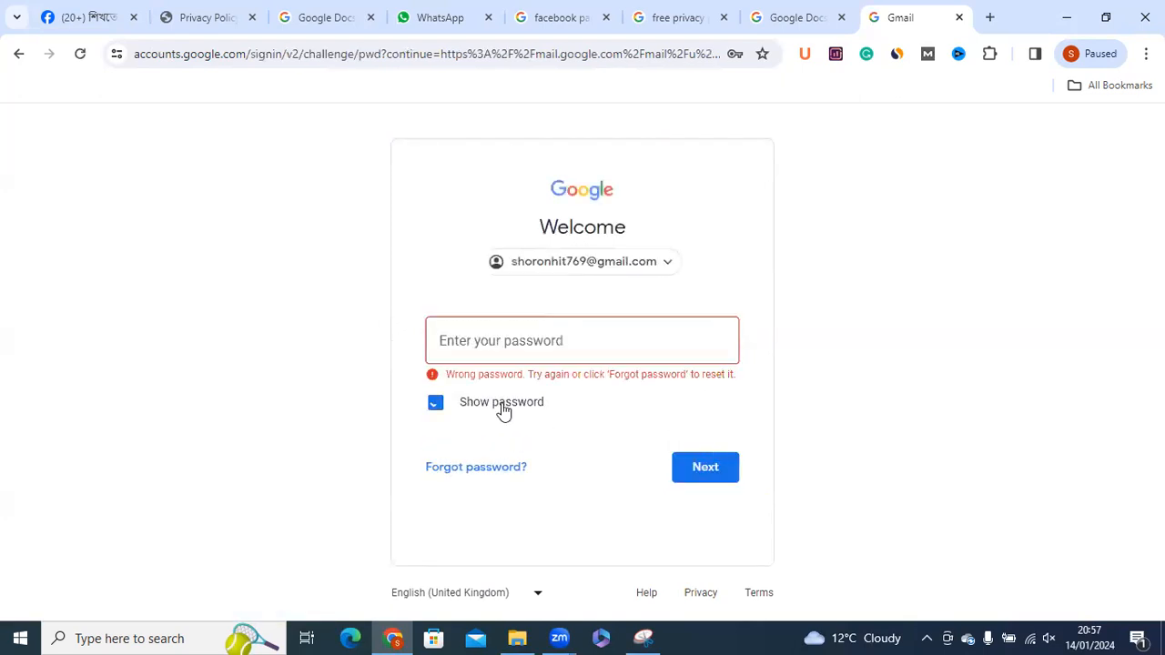
pyautogui.click(503, 410)
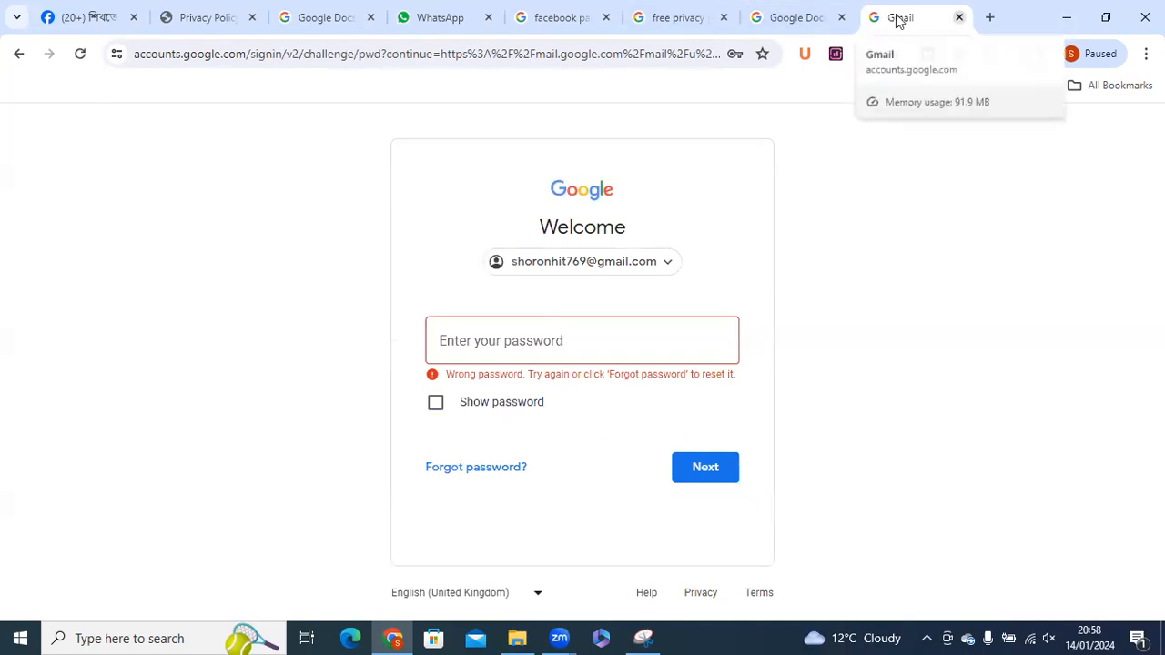
pyautogui.click(959, 18)
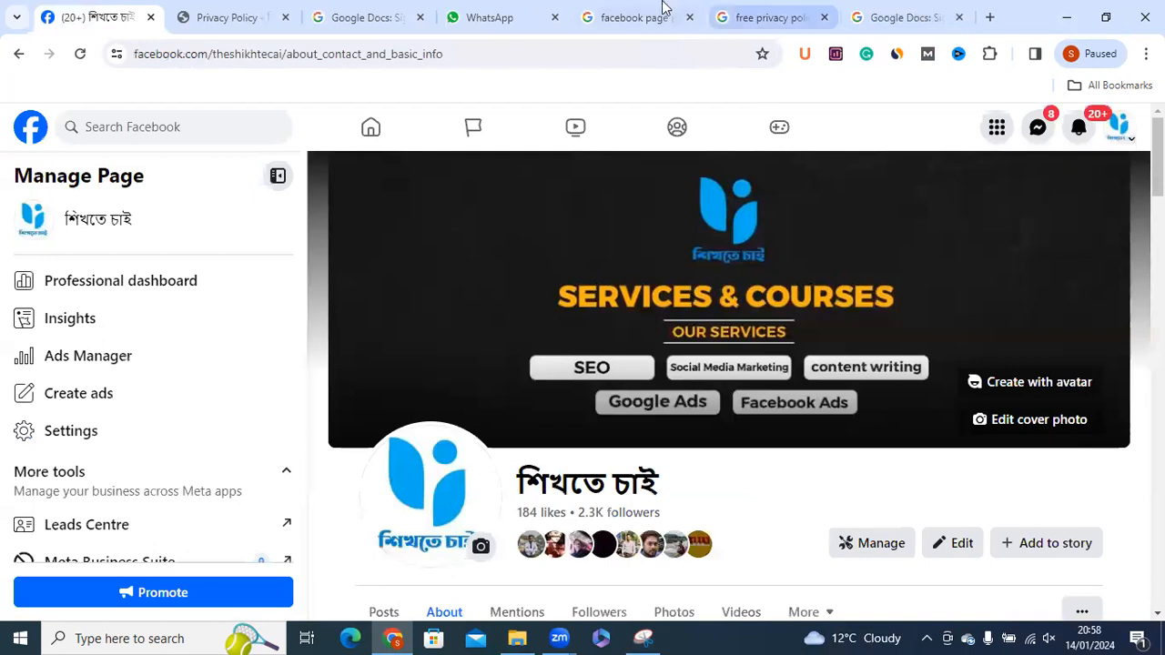